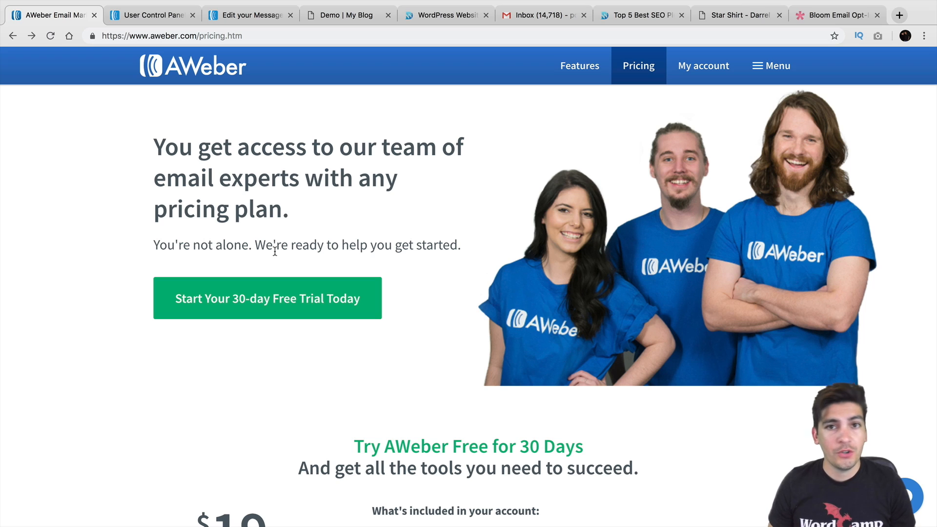
Look over the overview's Messages, Subscribers and Reports menus, then return to the logo-template email
left_click(157, 16)
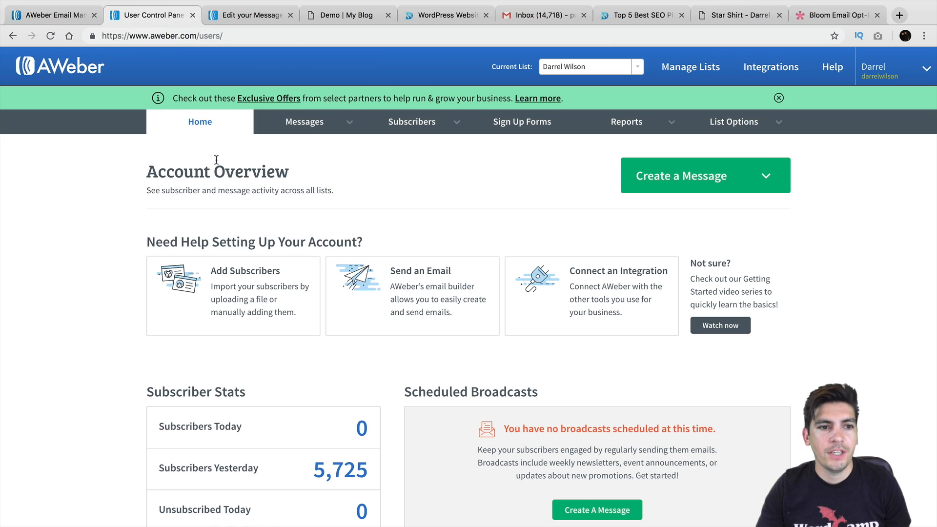
mouse_move(312, 122)
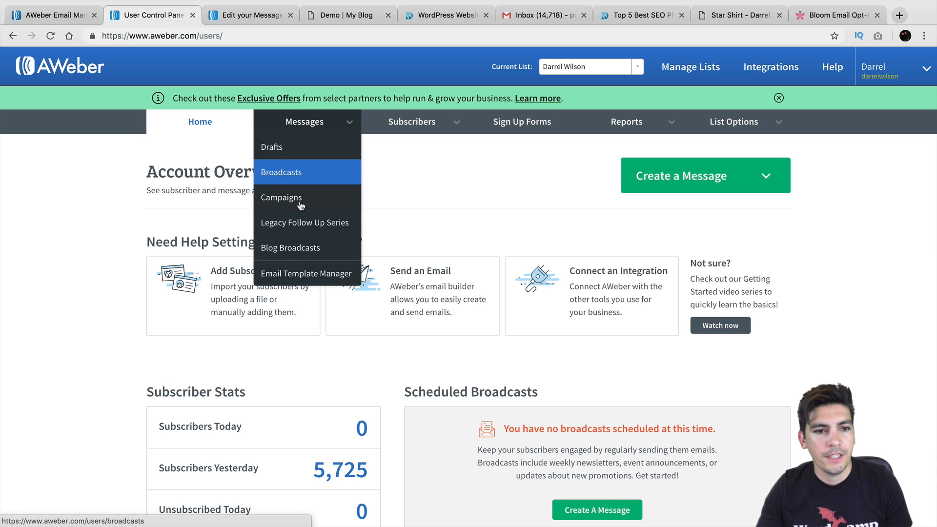
mouse_move(386, 129)
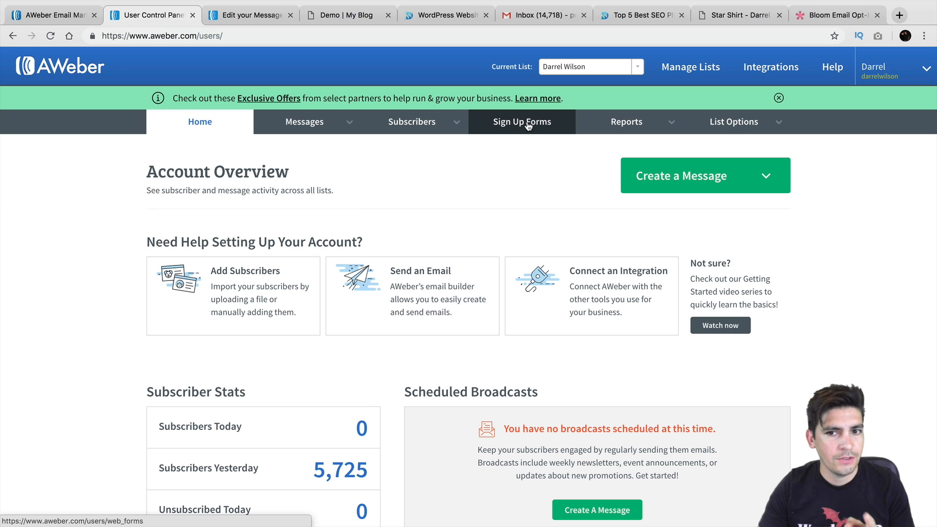
mouse_move(616, 125)
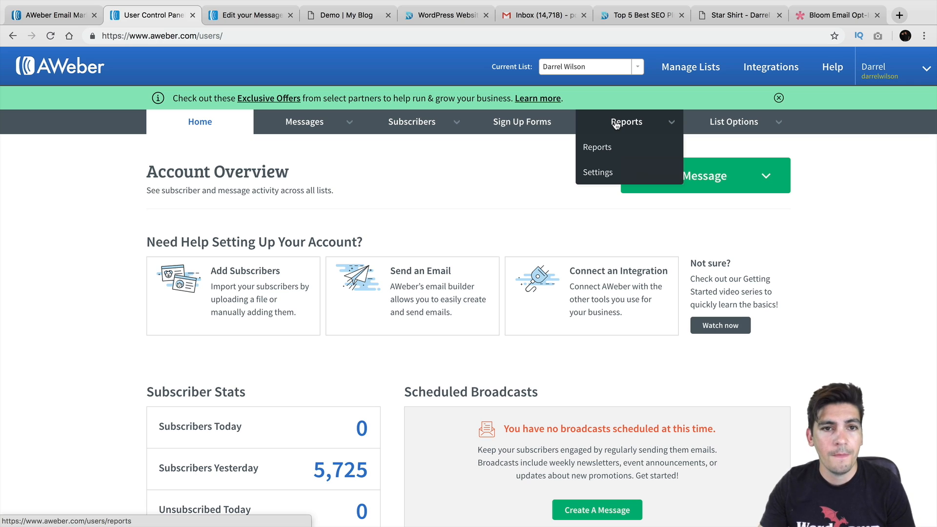
left_click(262, 18)
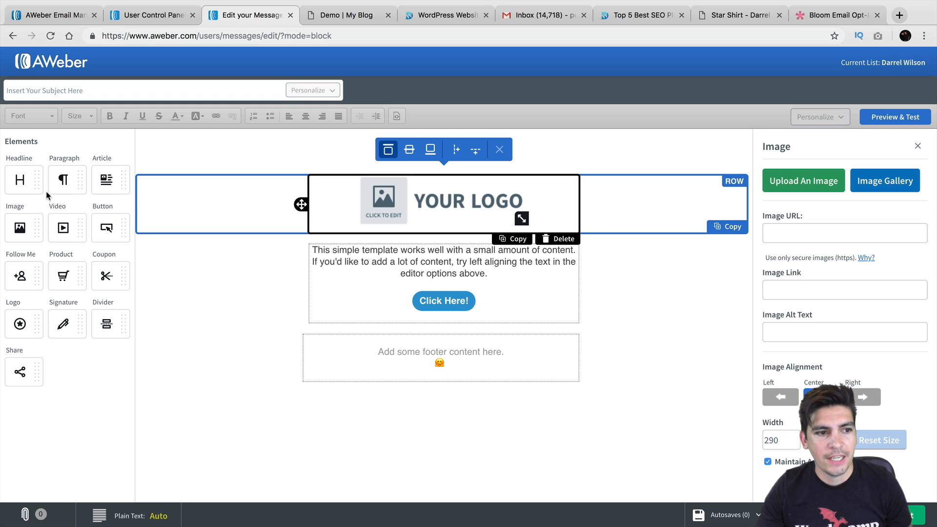
Add and remove a Button block below the logo row, then show the demo blog's newsletter signup
left_click_drag(96, 227, 421, 249)
left_click(549, 295)
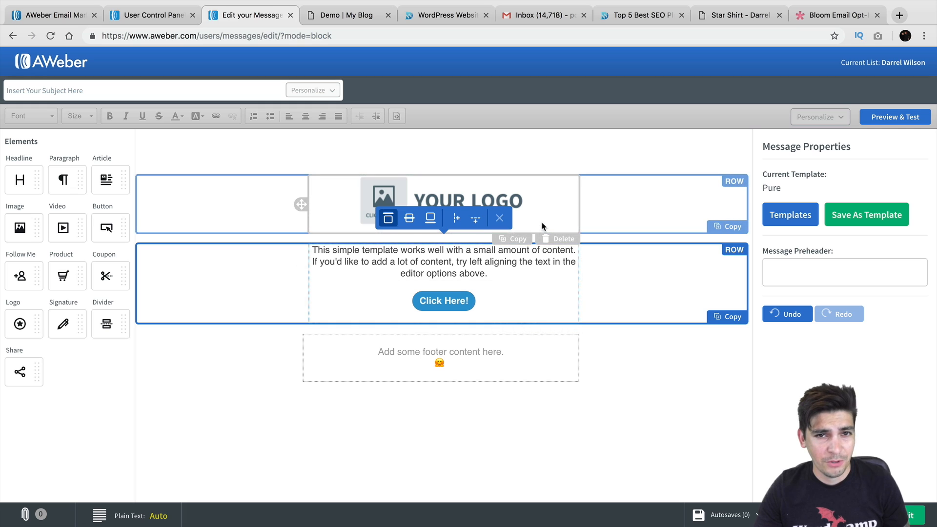
left_click(361, 19)
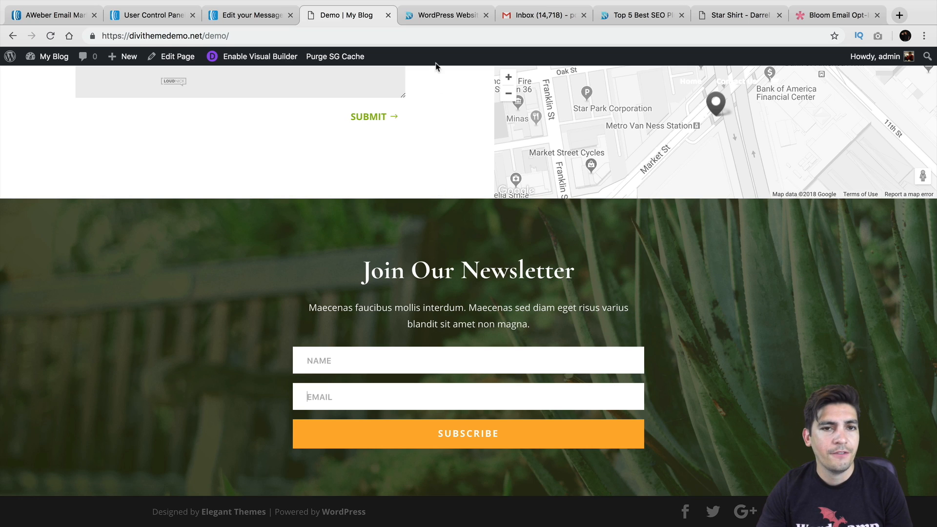
Scroll the darrelwilson.com blog to its sidebar mailing-list signup box, then go to the Gmail inbox
left_click(438, 15)
scroll(639, 198, "down", 5)
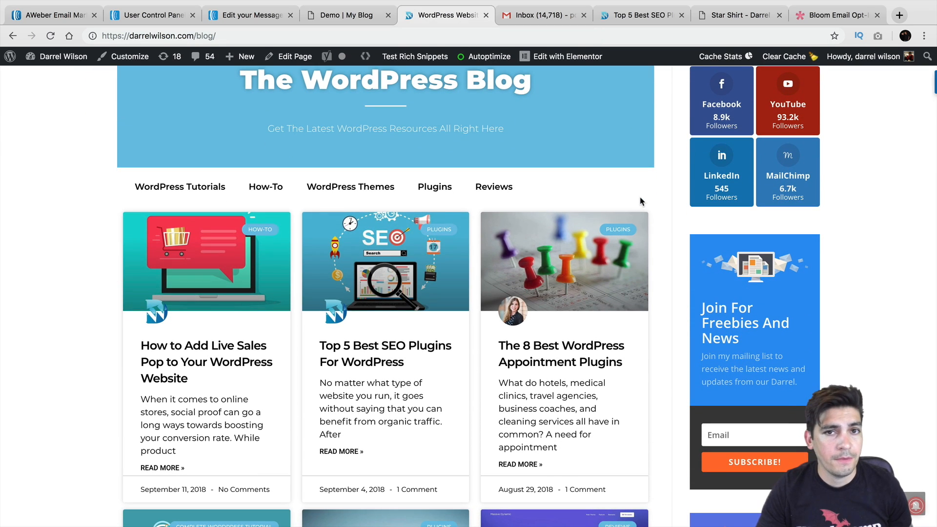
scroll(641, 201, "down", 3)
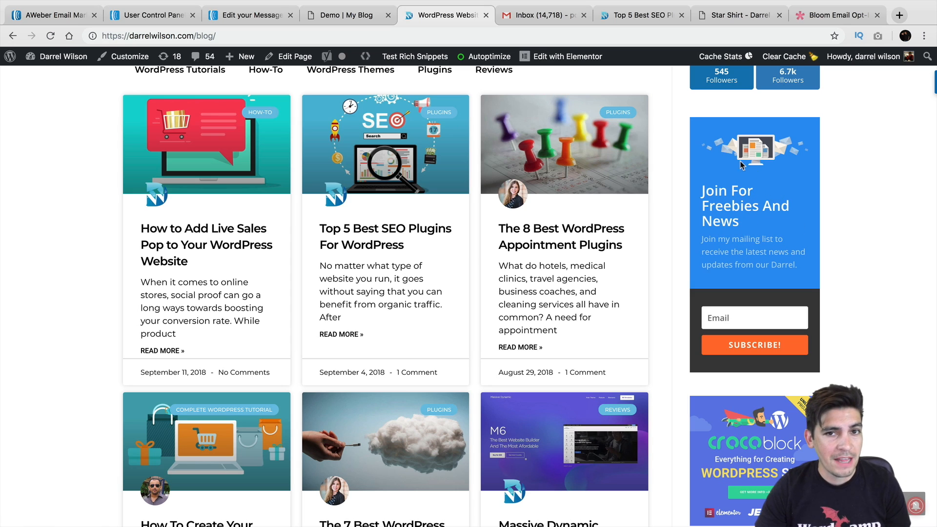
left_click(552, 22)
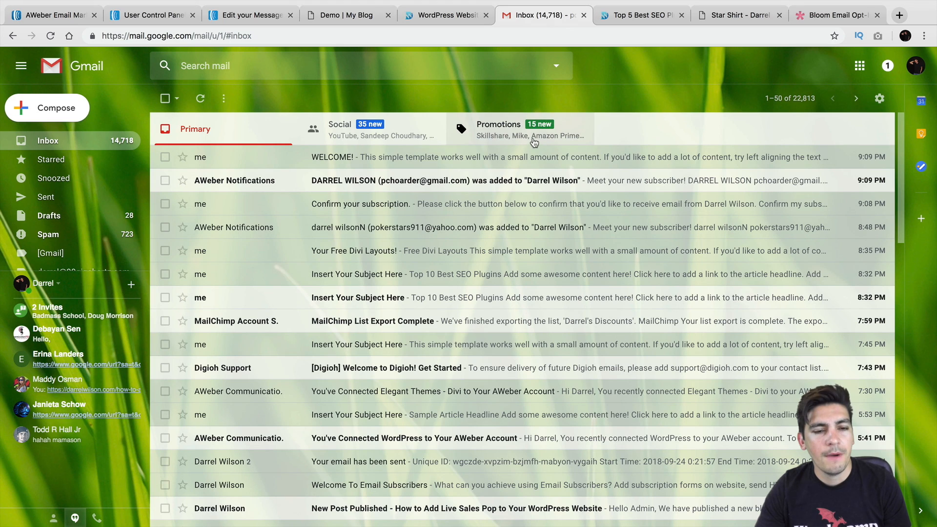
Open the WELCOME! email with its images displayed, then switch to the Top 5 Best SEO Plugins article
left_click(441, 157)
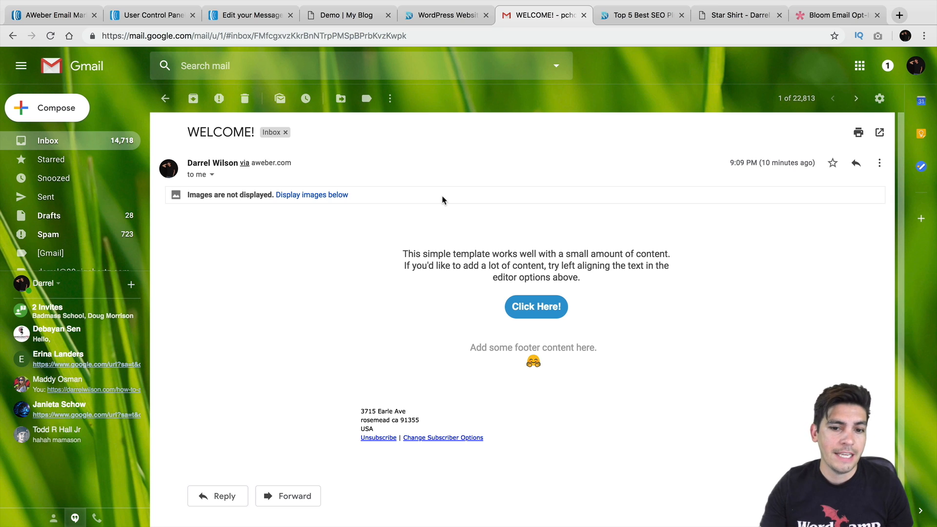
left_click(314, 195)
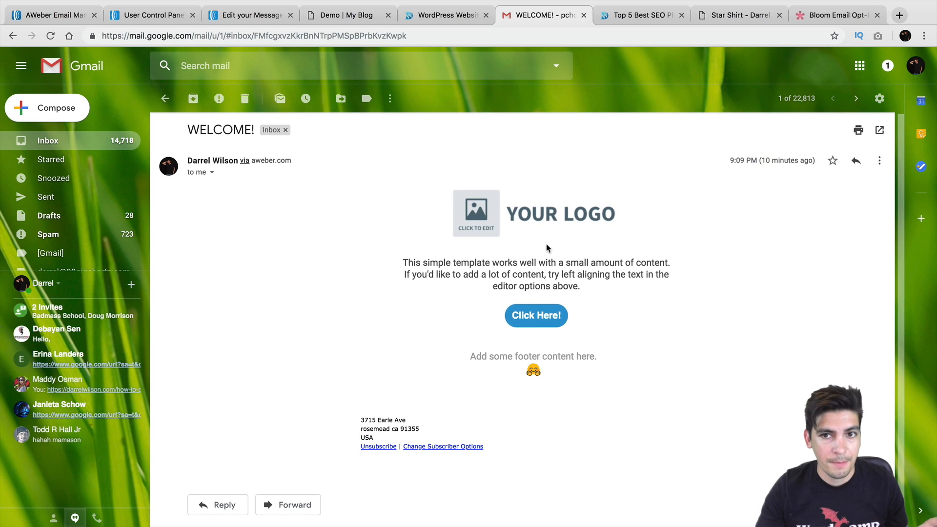
left_click(625, 17)
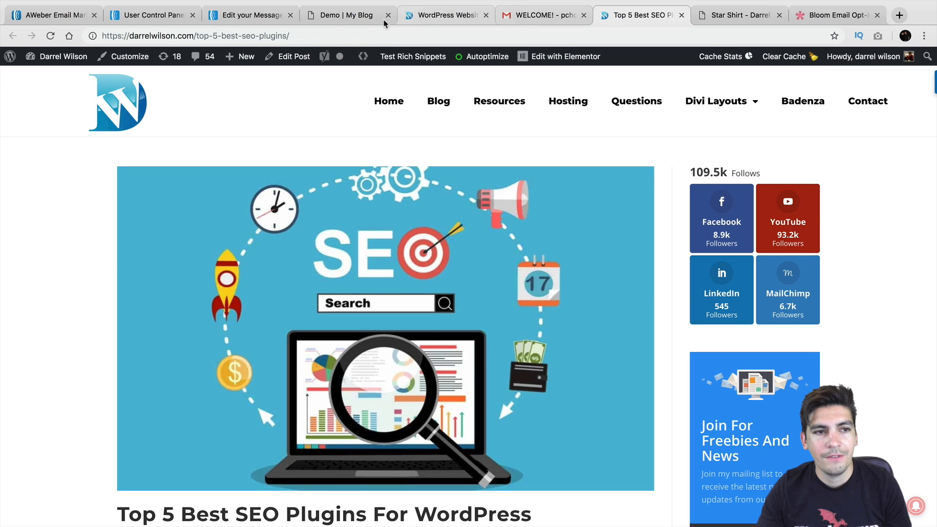
Copy the SEO plugins article's web address from the address bar
left_click(259, 36)
right_click(259, 34)
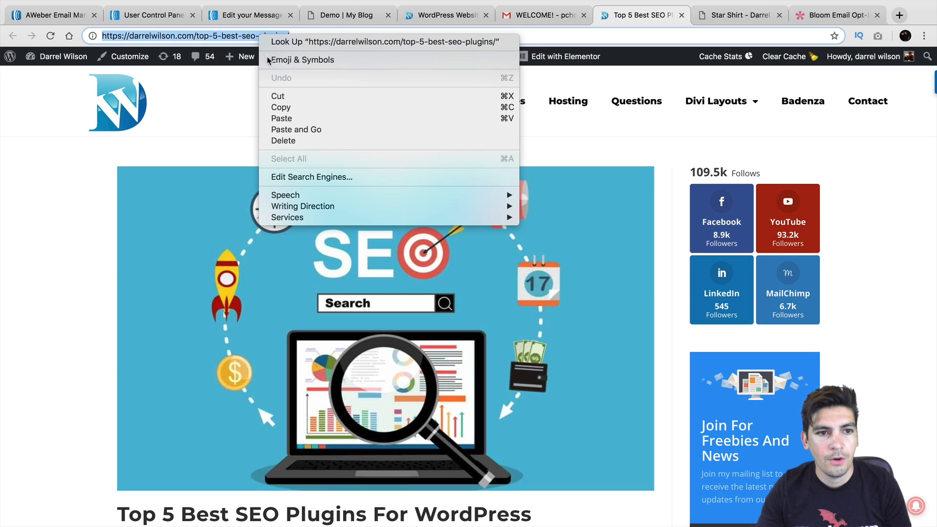
left_click(273, 107)
Scroll to the article's 'Like This Article?' box and click into its email field
scroll(273, 106, "down", 10)
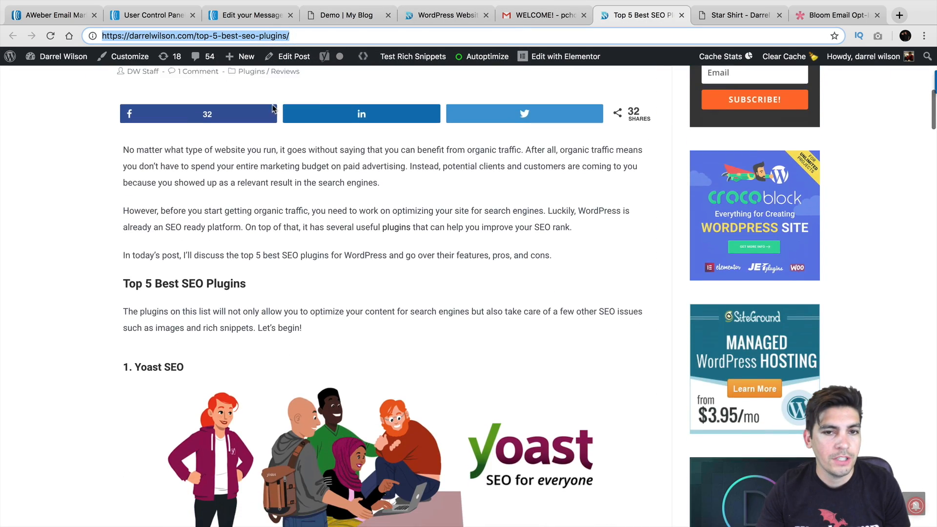
scroll(272, 109, "down", 20)
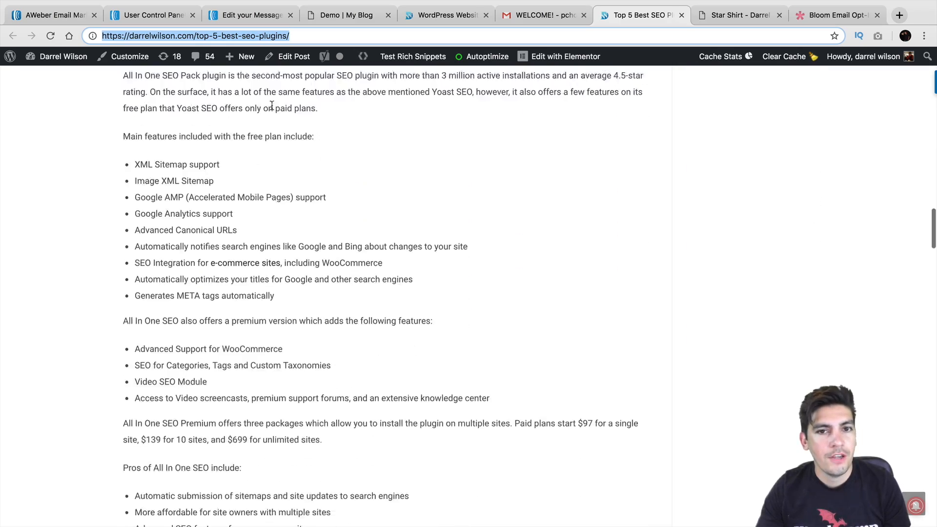
scroll(271, 106, "down", 20)
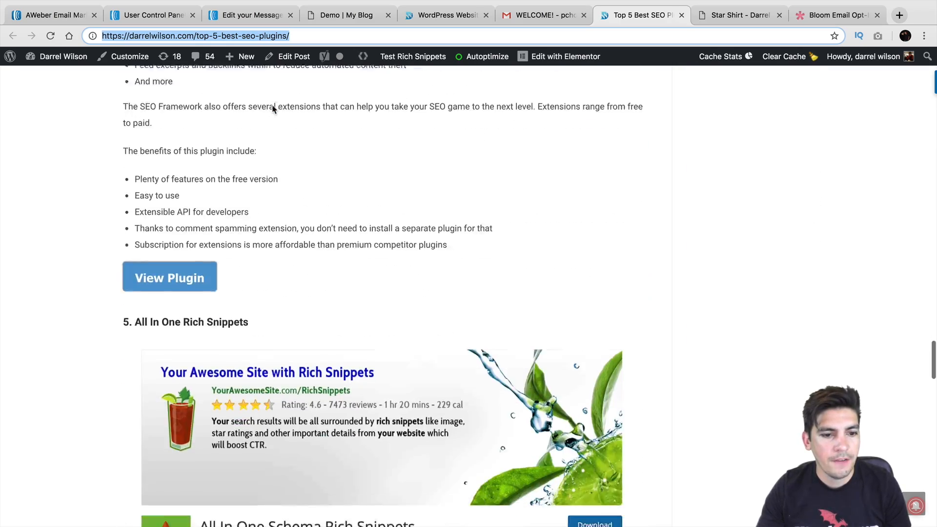
scroll(272, 109, "down", 20)
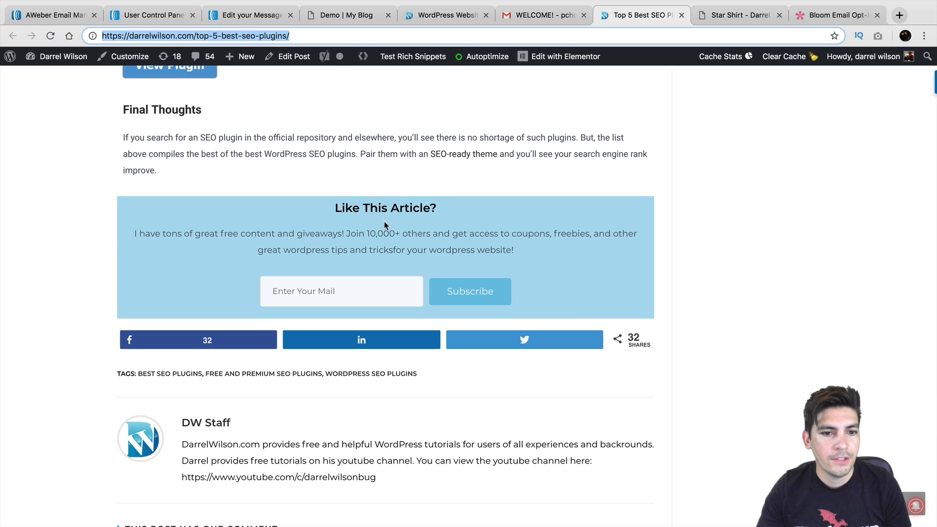
left_click(336, 288)
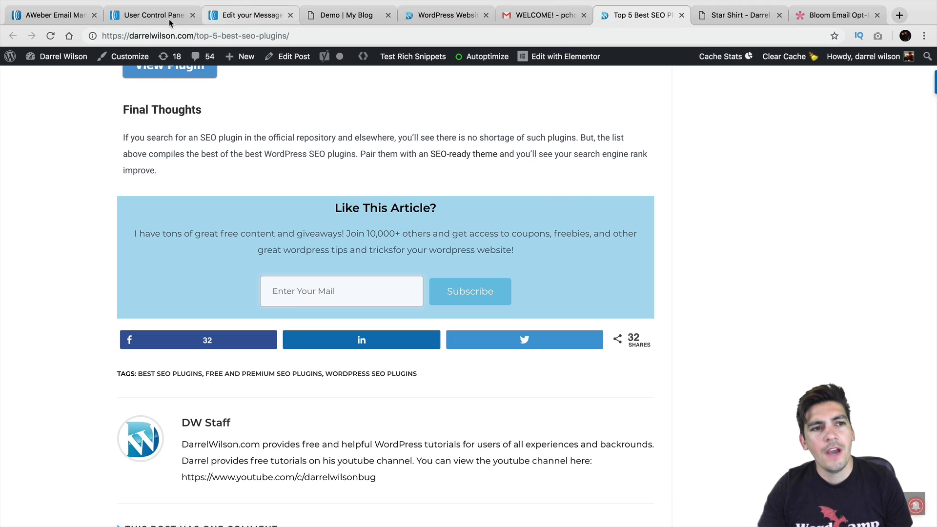
Start the 30-day free trial from the AWeber pricing page and scroll through the order form
left_click(67, 19)
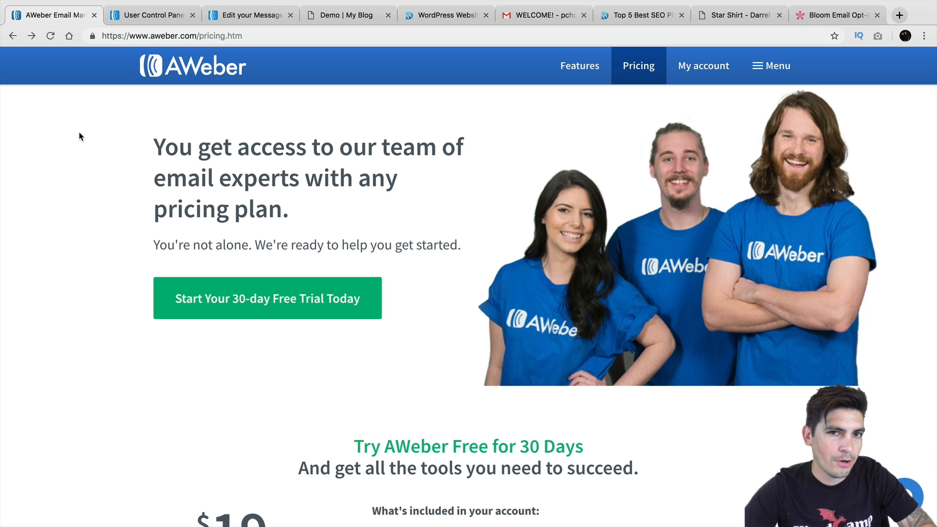
left_click(266, 312)
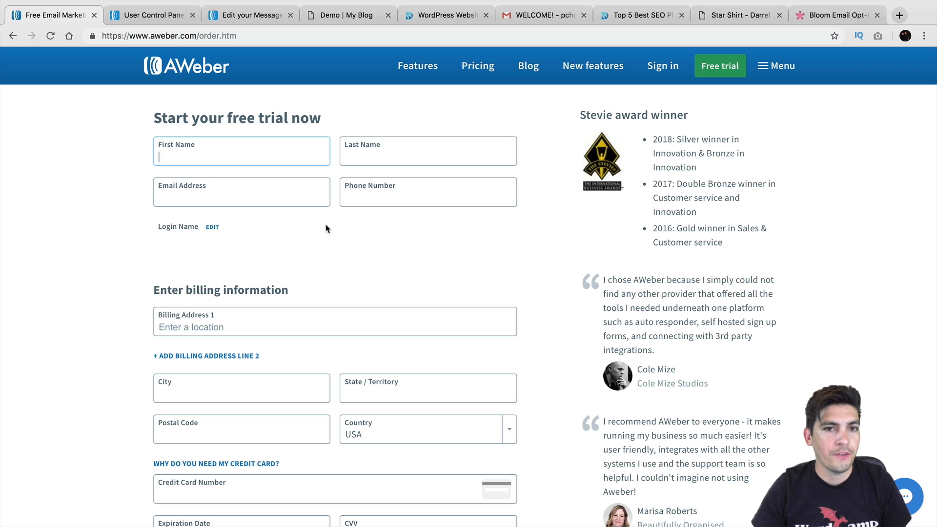
scroll(326, 228, "down", 3)
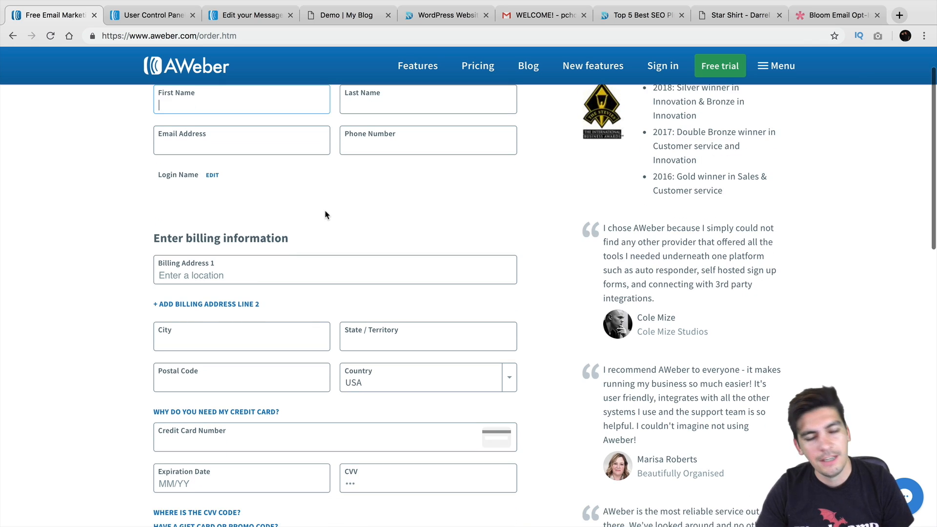
scroll(326, 215, "down", 1)
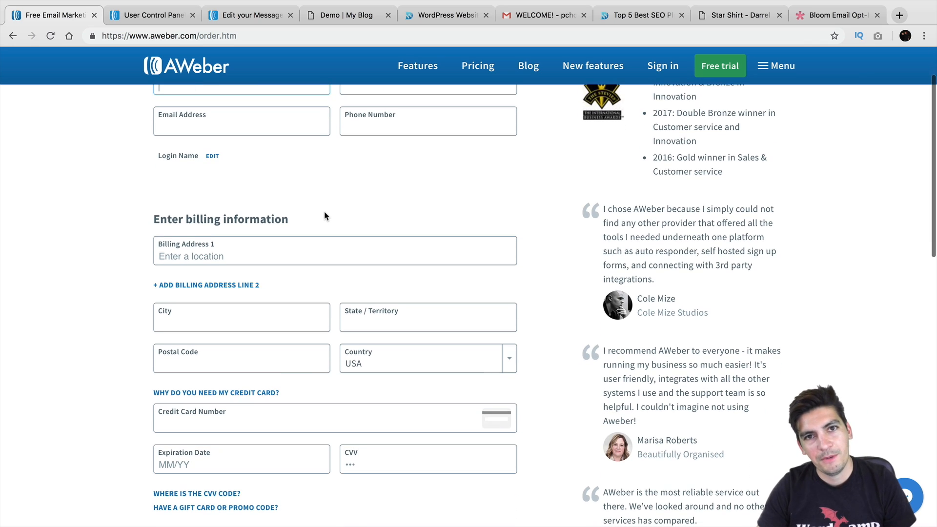
scroll(326, 216, "down", 3)
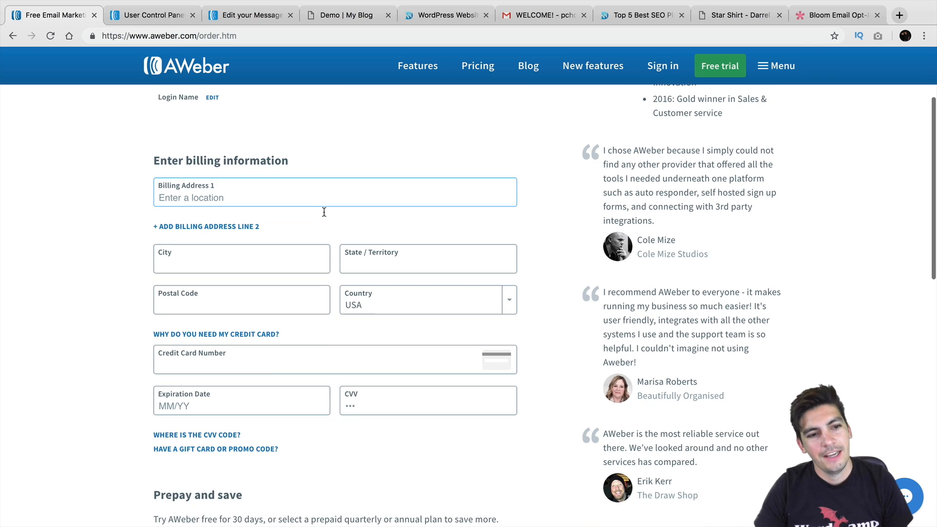
scroll(324, 212, "down", 3)
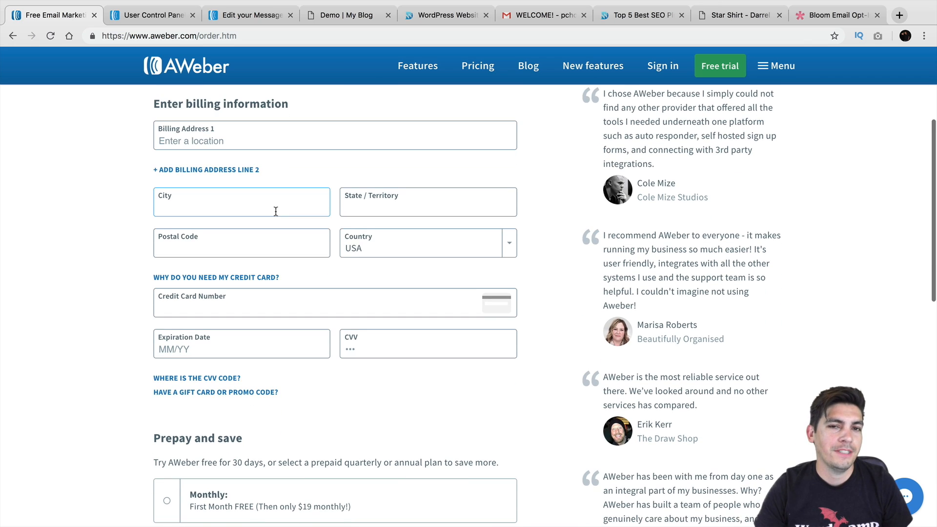
scroll(276, 210, "down", 3)
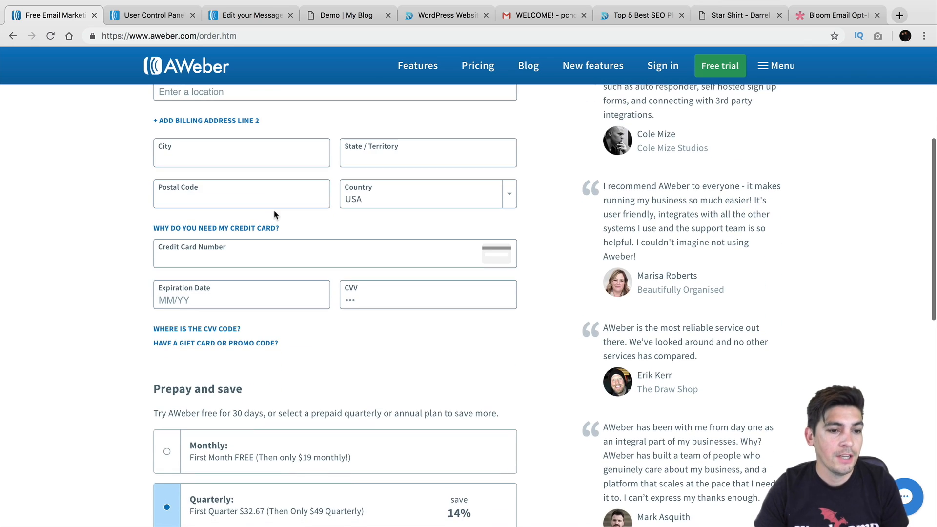
scroll(271, 201, "down", 3)
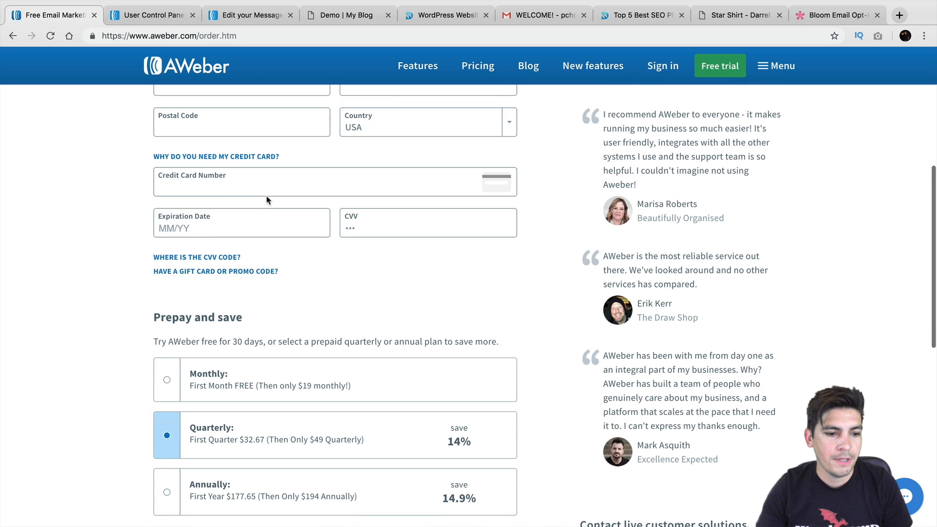
Switch the trial plan from Quarterly to Monthly billing
left_click(166, 380)
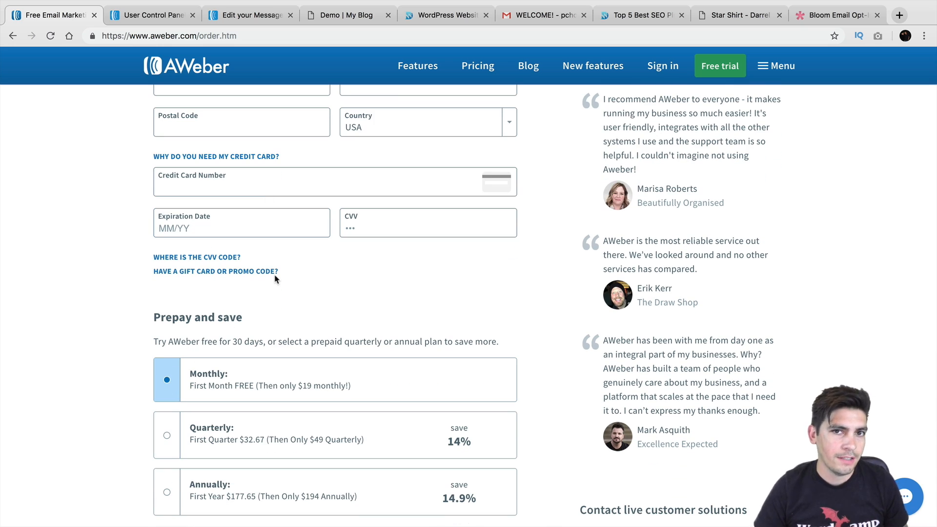
scroll(320, 316, "up", 1)
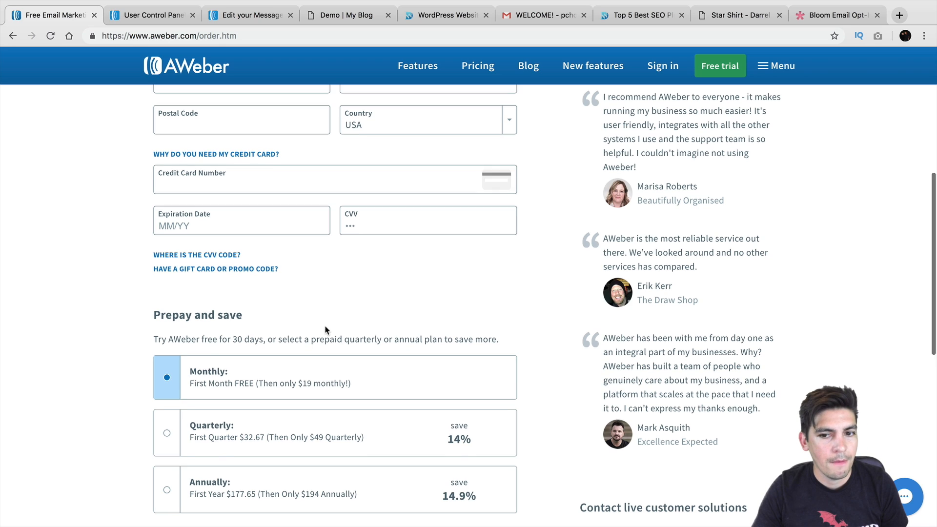
scroll(319, 315, "up", 7)
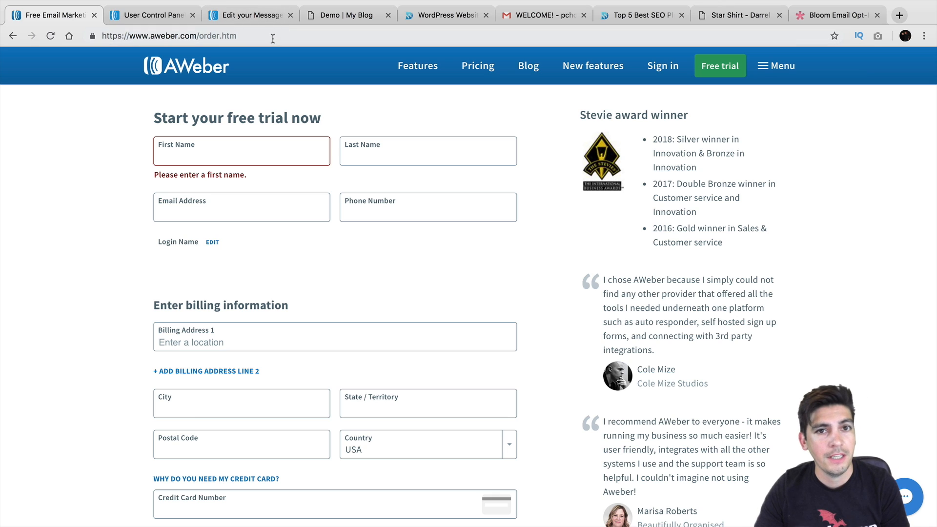
From the control panel, choose Subscribers > Add Subscribers to open the import wizard
left_click(169, 13)
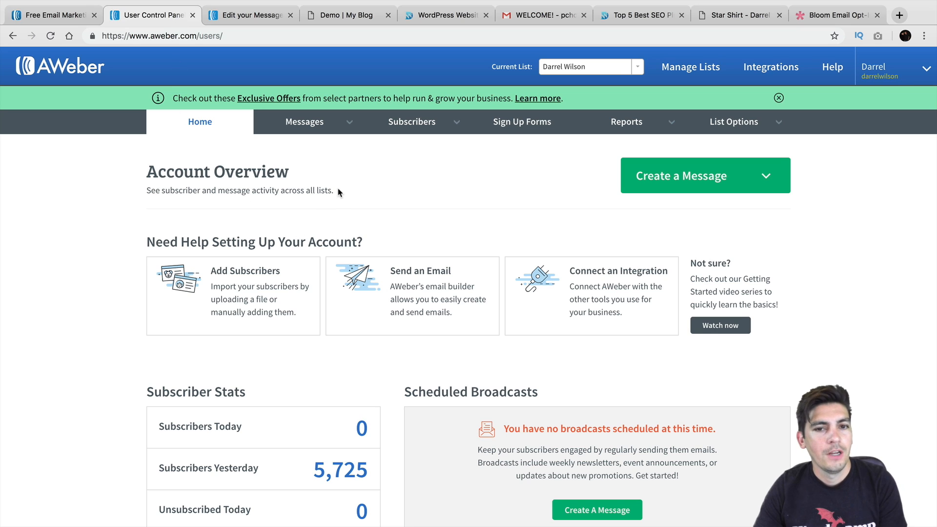
scroll(339, 193, "down", 1)
scroll(339, 193, "up", 1)
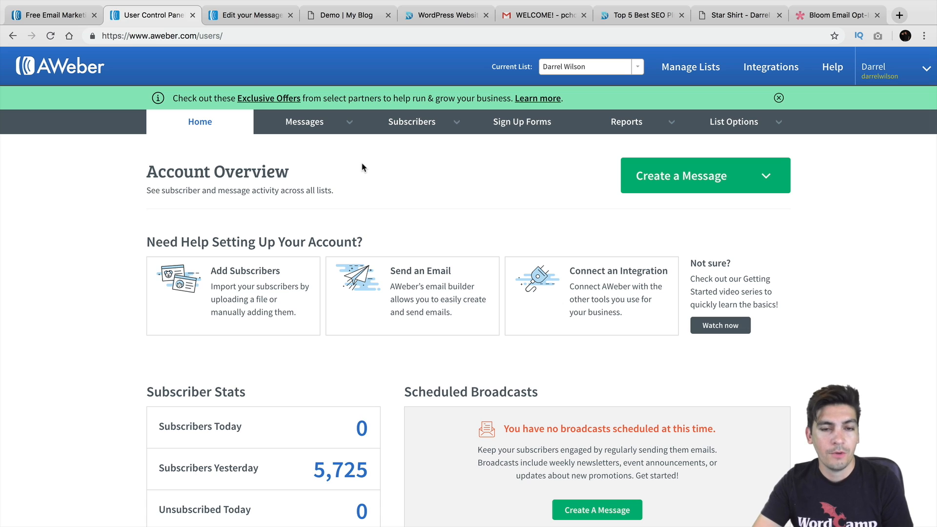
mouse_move(415, 124)
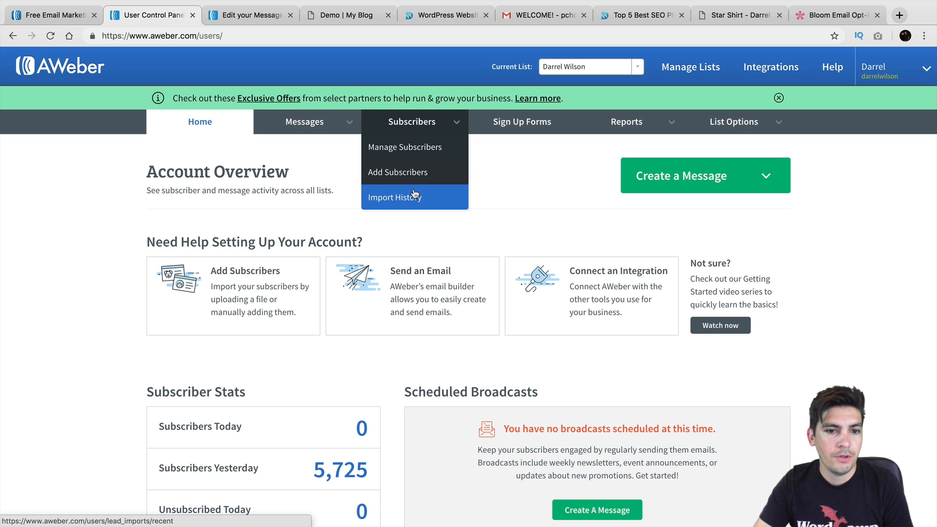
left_click(414, 173)
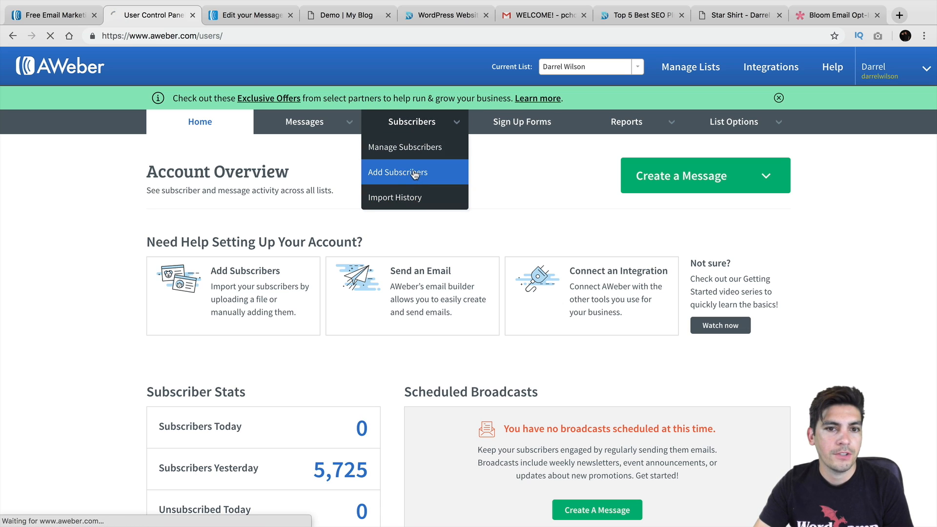
scroll(488, 319, "down", 1)
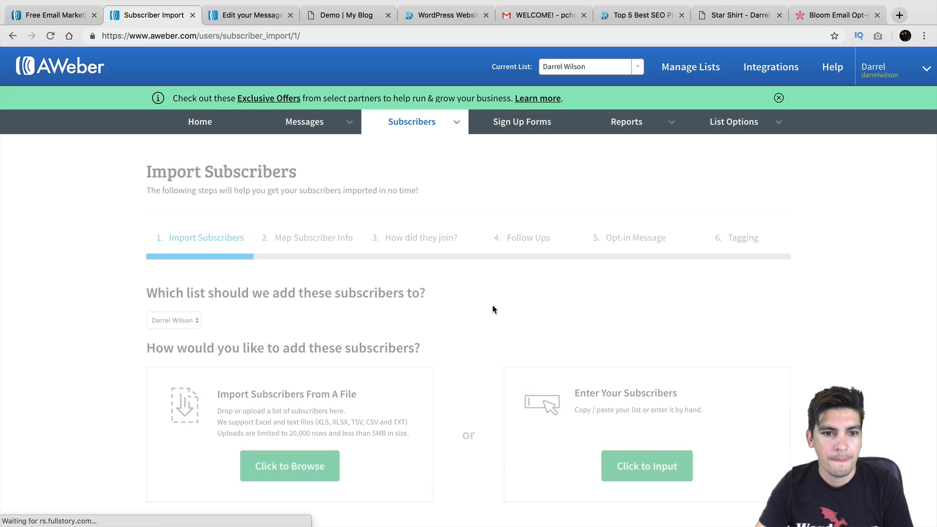
Upload subscribed_members_export.csv from the Desktop into the import wizard
scroll(488, 308, "down", 3)
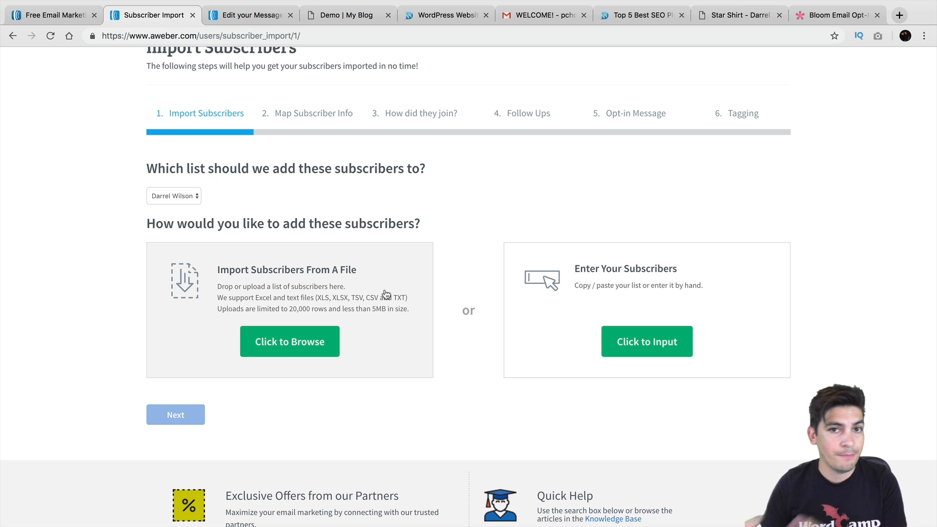
left_click(318, 340)
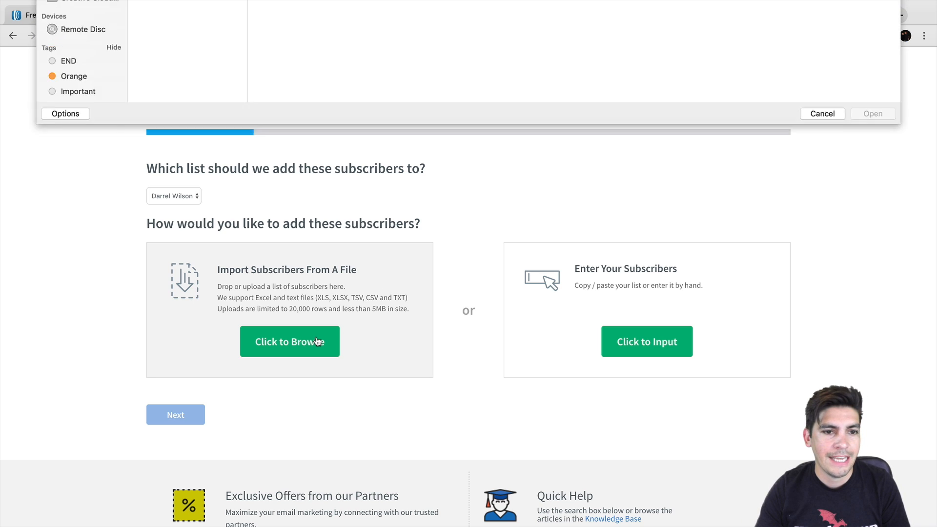
left_click(206, 61)
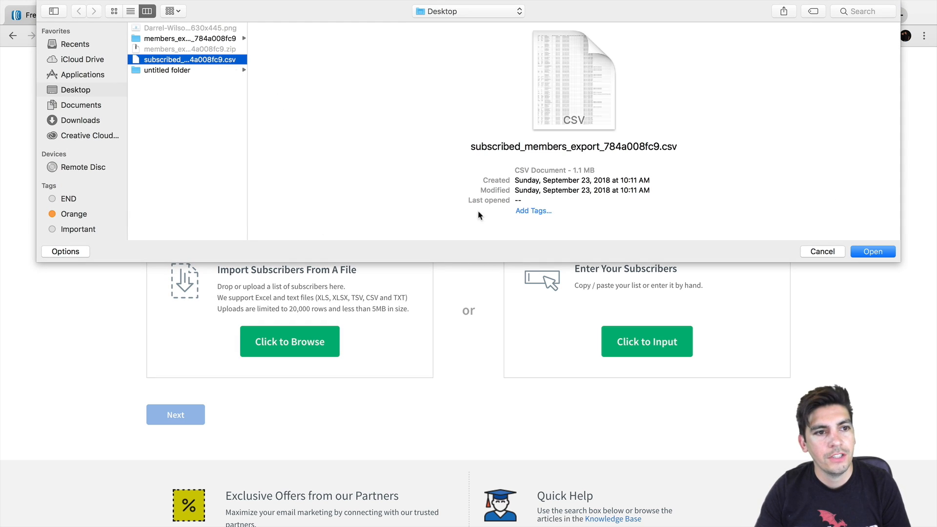
left_click(871, 251)
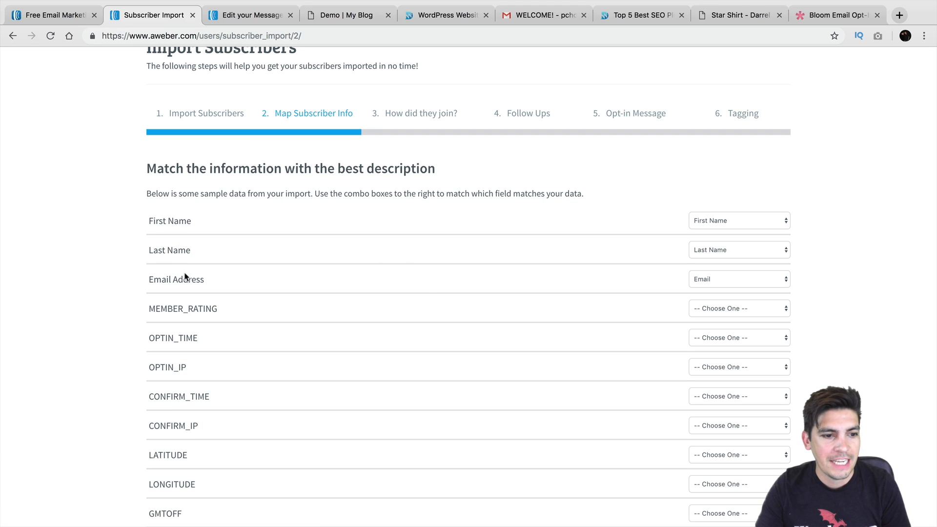
Keep the First Name, Last Name and Email column mappings and continue to step 3
scroll(503, 276, "down", 1)
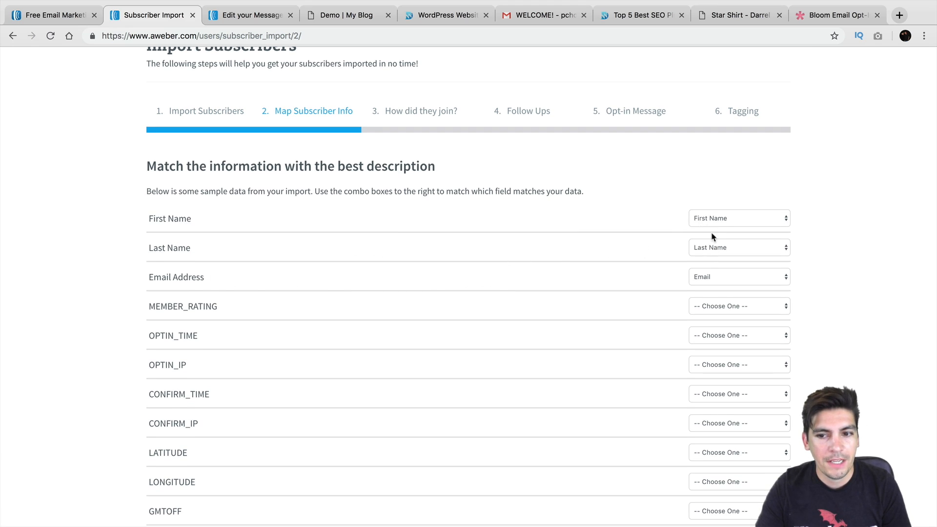
left_click(721, 222)
left_click(721, 224)
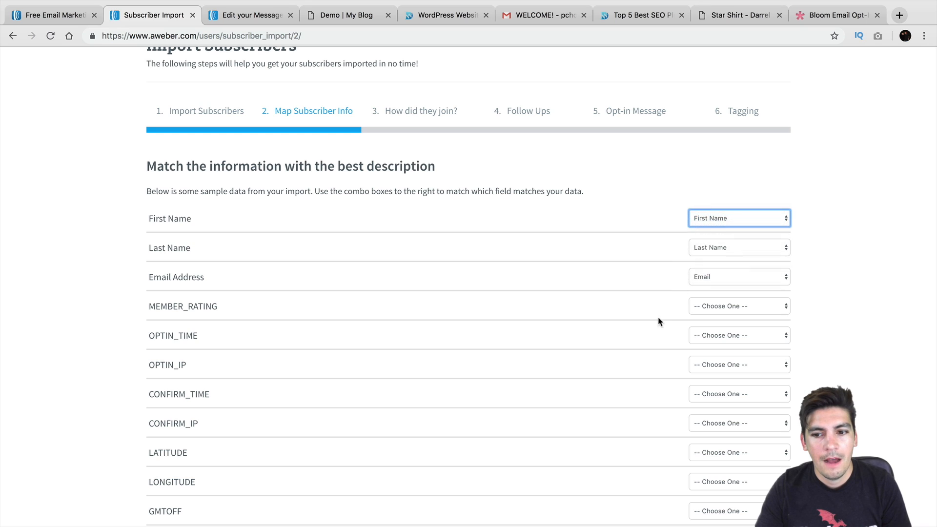
scroll(657, 321, "down", 5)
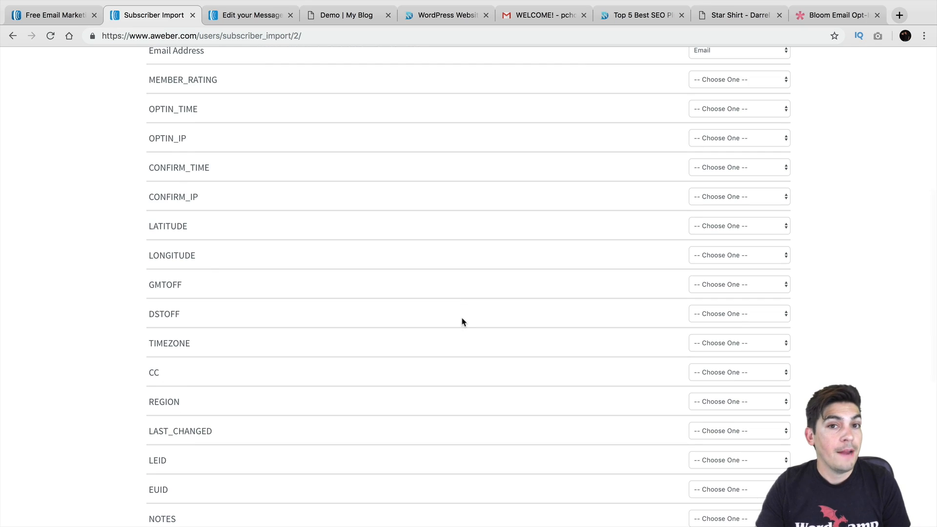
scroll(462, 303, "down", 2)
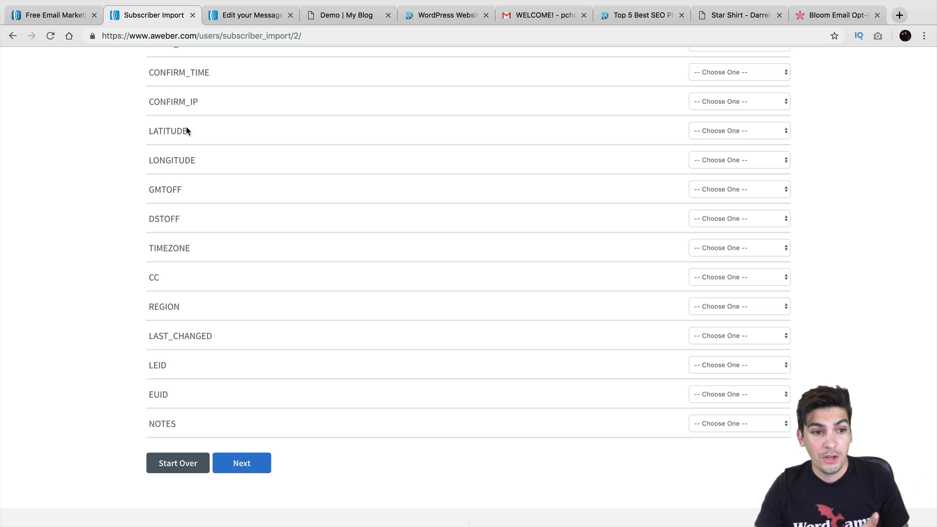
left_click(244, 462)
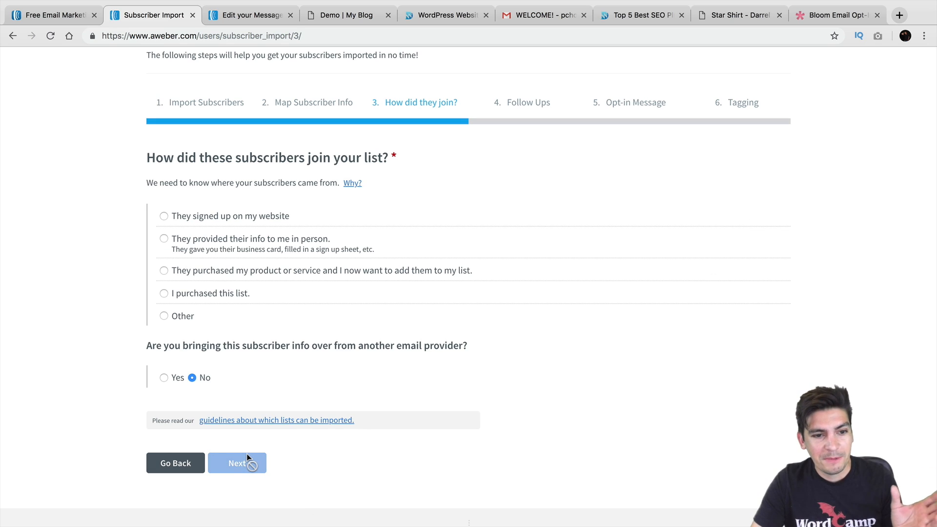
left_click_drag(174, 157, 396, 161)
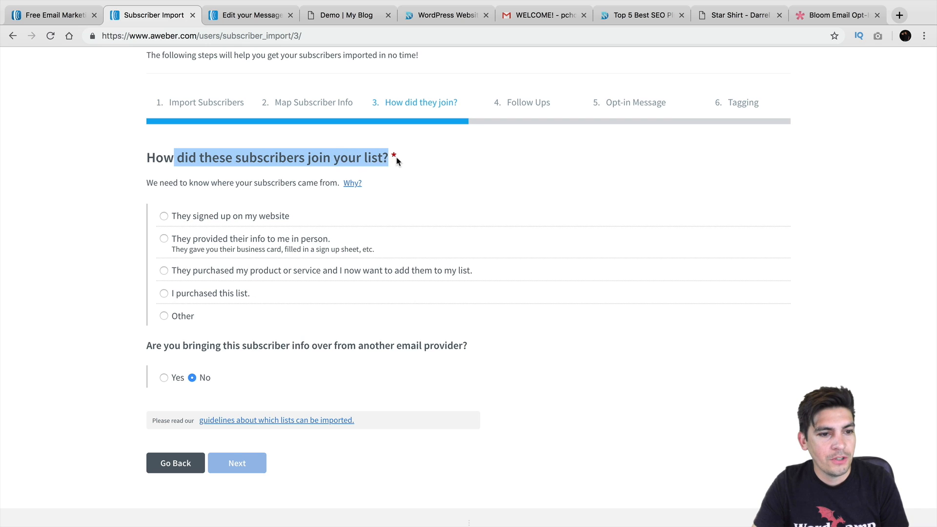
left_click(164, 216)
left_click(228, 198)
key("super+a")
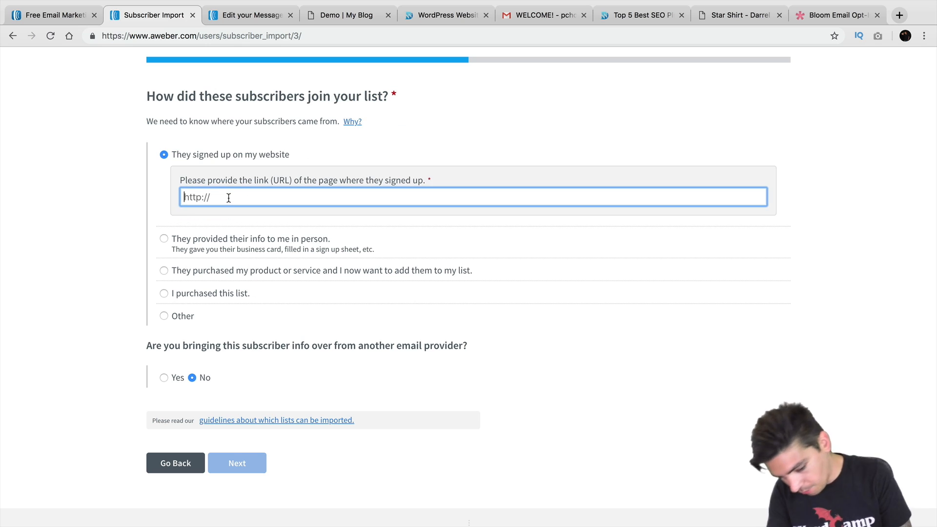
type("https://ww")
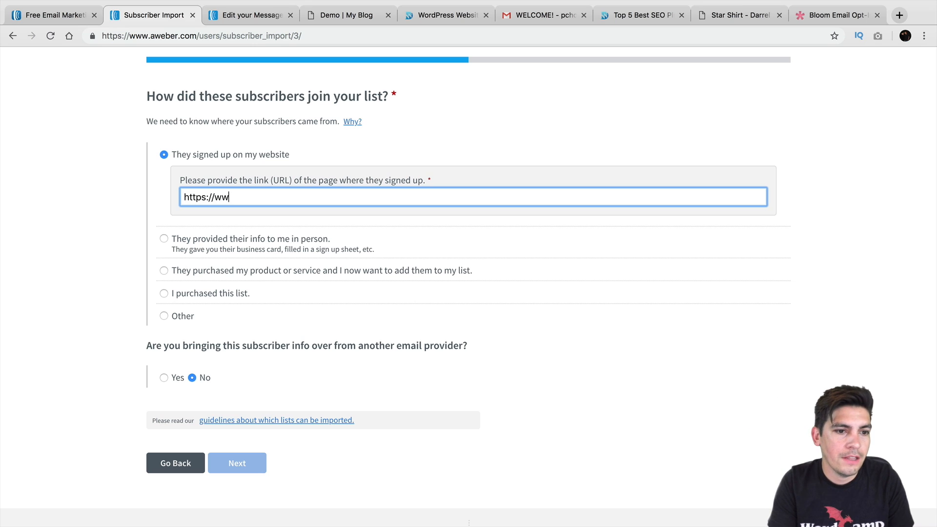
type("w.darrelwilson.com")
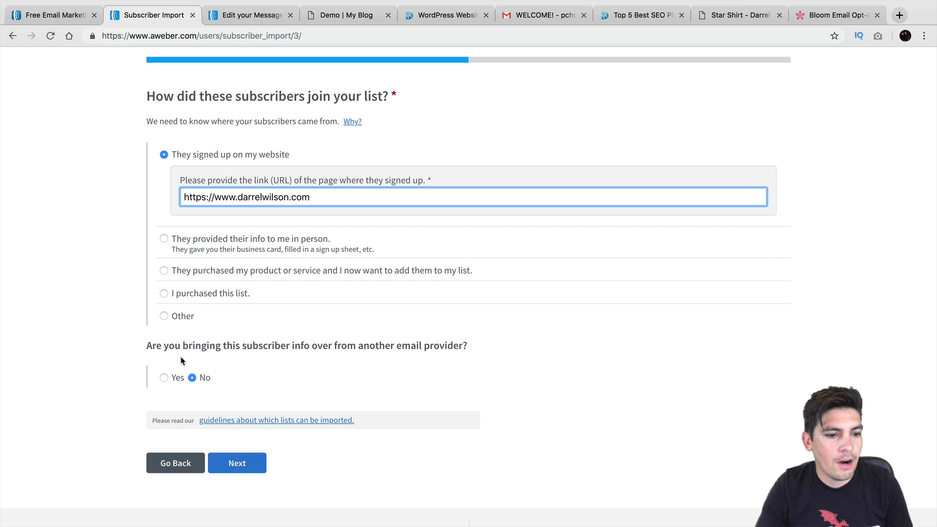
Set MailChimp as the previous email provider and continue to the Follow Ups step
left_click(164, 378)
scroll(165, 380, "down", 2)
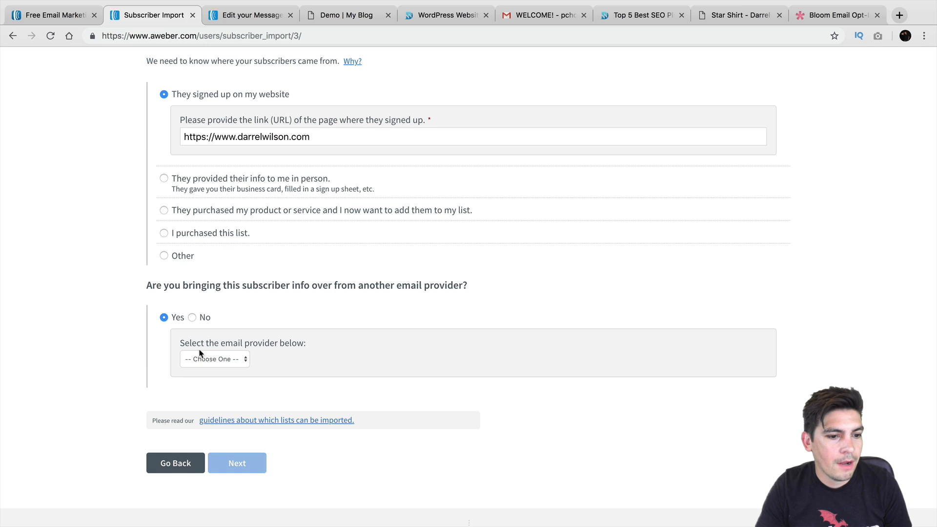
left_click(204, 356)
left_click(215, 377)
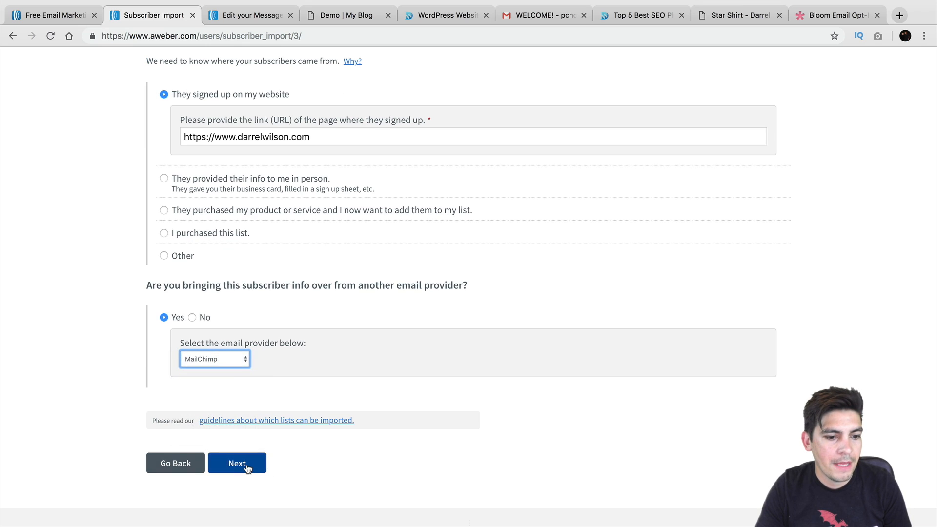
left_click(245, 464)
scroll(258, 396, "down", 1)
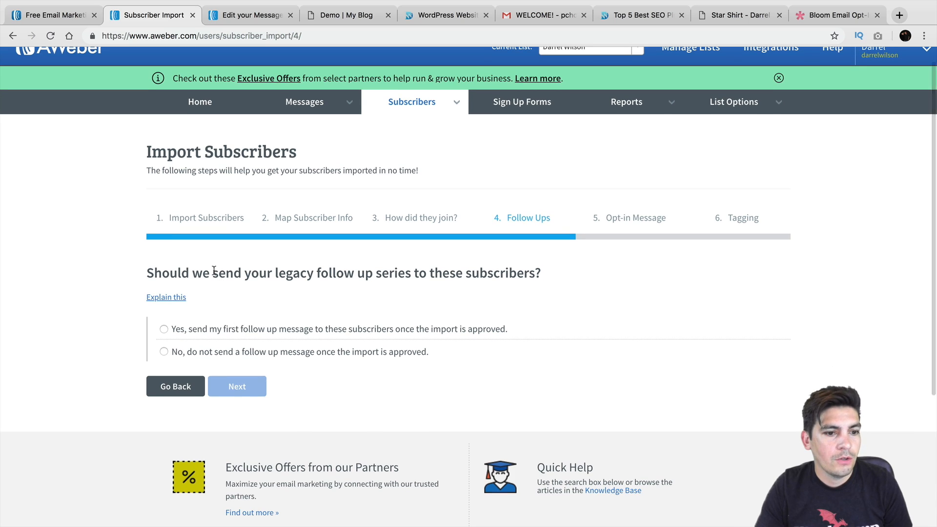
Choose not to send any follow-up message to the imported subscribers
left_click_drag(203, 272, 522, 272)
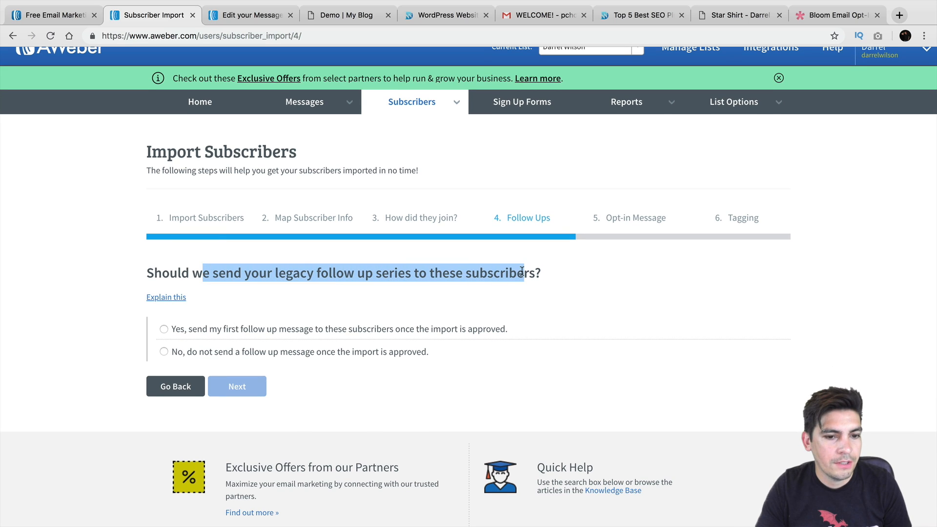
left_click(172, 330)
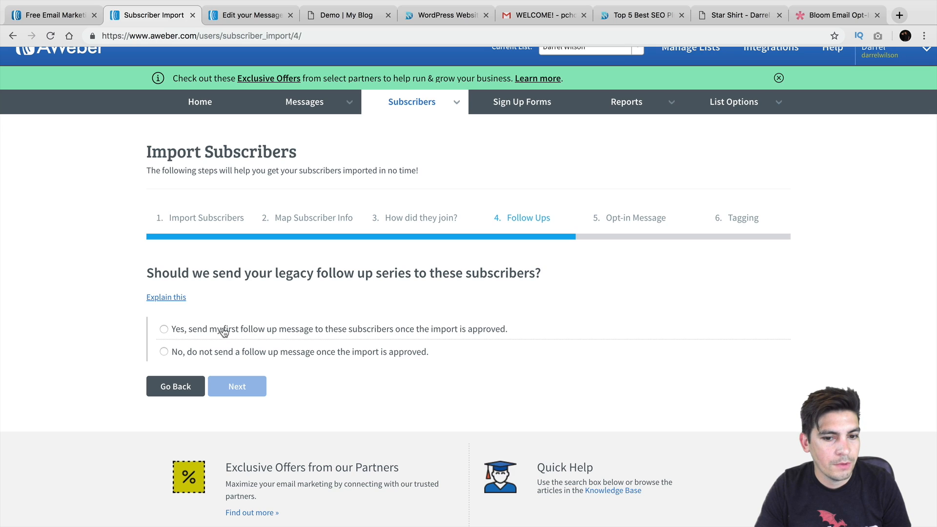
left_click(165, 330)
mouse_move(336, 276)
left_mouse_down()
mouse_move(278, 274)
mouse_move(335, 274)
mouse_move(292, 275)
mouse_move(343, 279)
mouse_move(337, 293)
left_mouse_up()
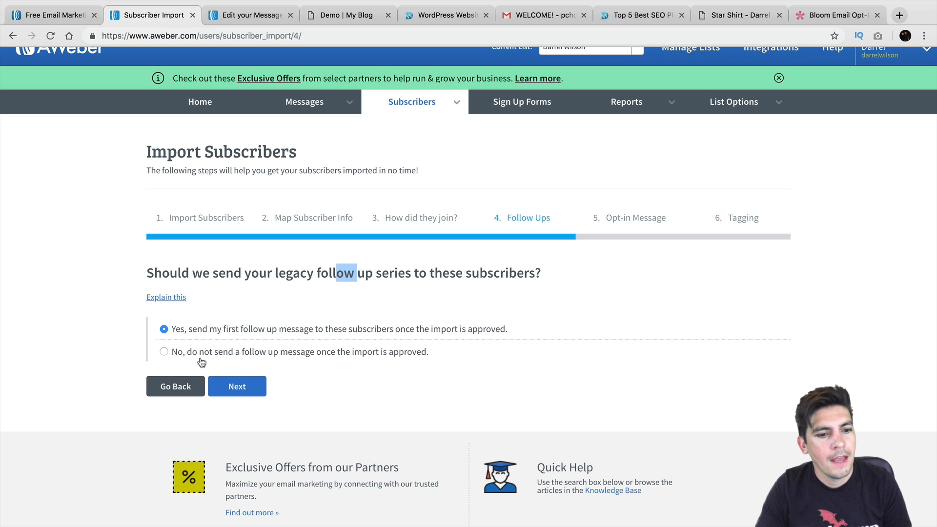
left_click(164, 351)
left_click(298, 272)
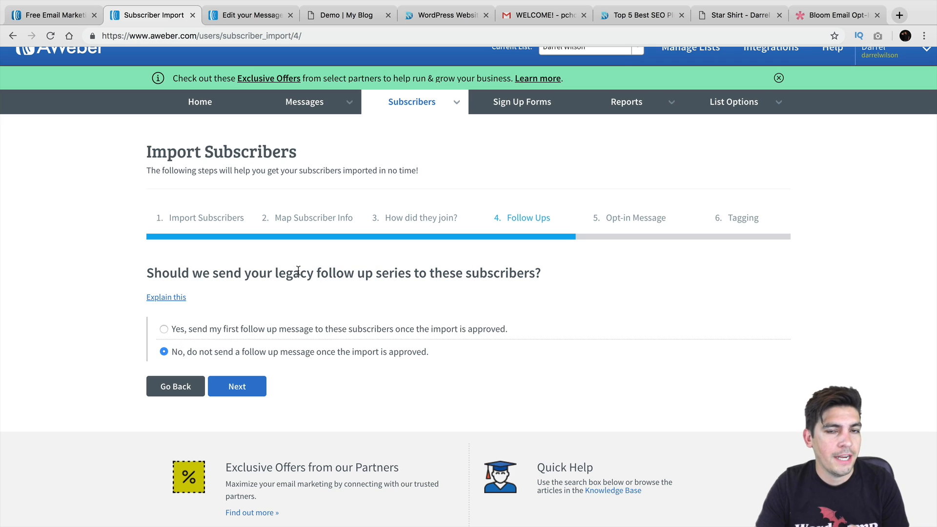
left_click(259, 383)
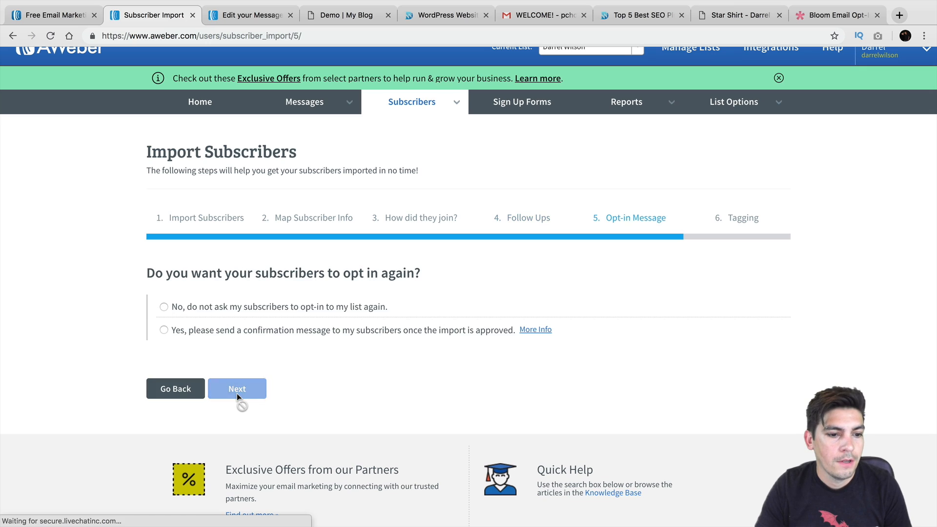
Skip the re-confirmation opt-in email, leave tags empty, and finish the import
left_click_drag(173, 271, 420, 273)
left_click(169, 309)
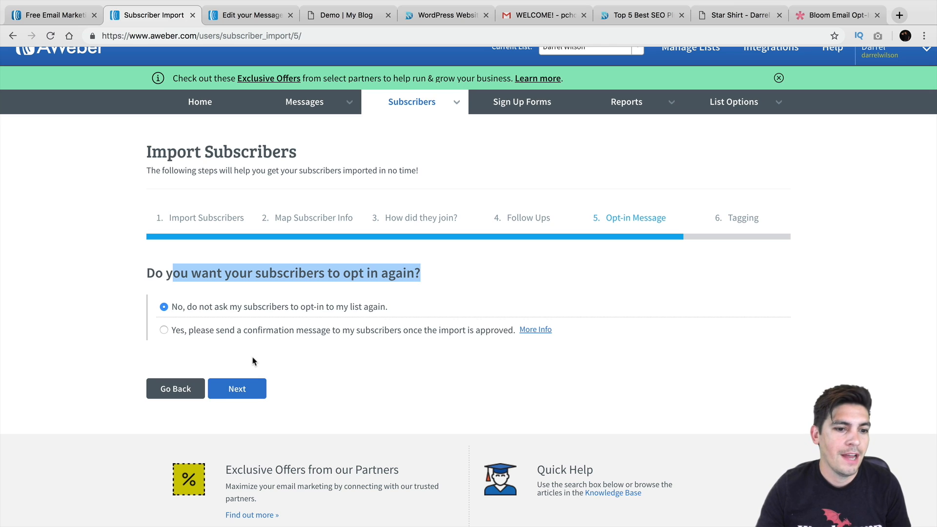
left_click(252, 388)
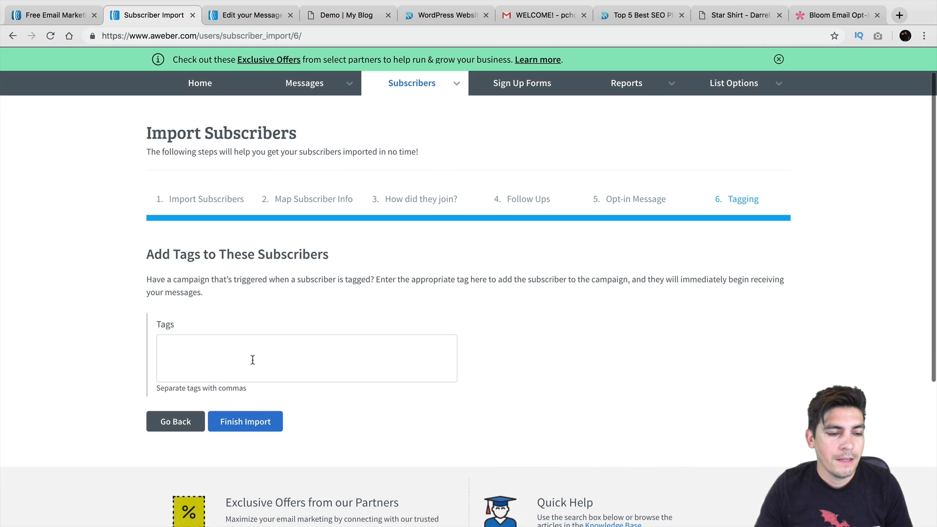
scroll(252, 360, "down", 1)
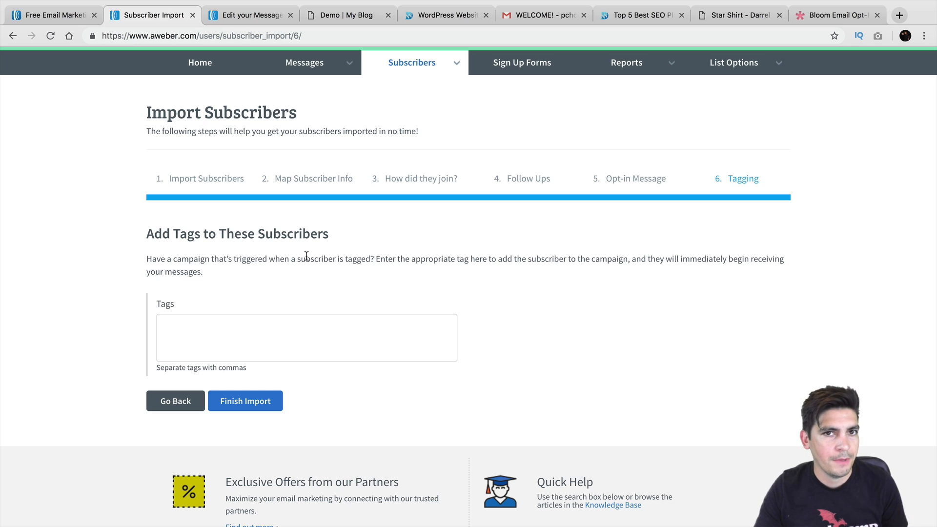
left_click(260, 400)
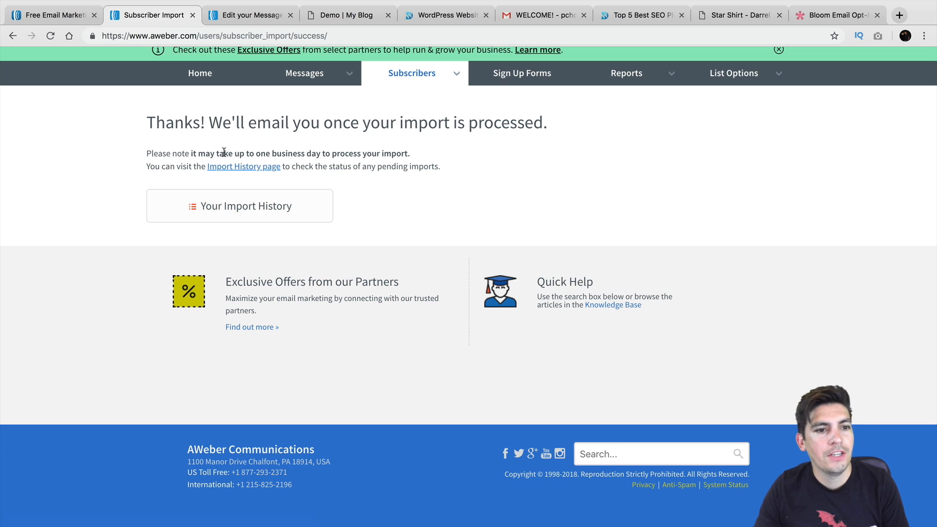
Return to the account overview showing 5,725 subscribers and open the Create a Message choices
left_click_drag(224, 152, 384, 153)
scroll(388, 222, "up", 1)
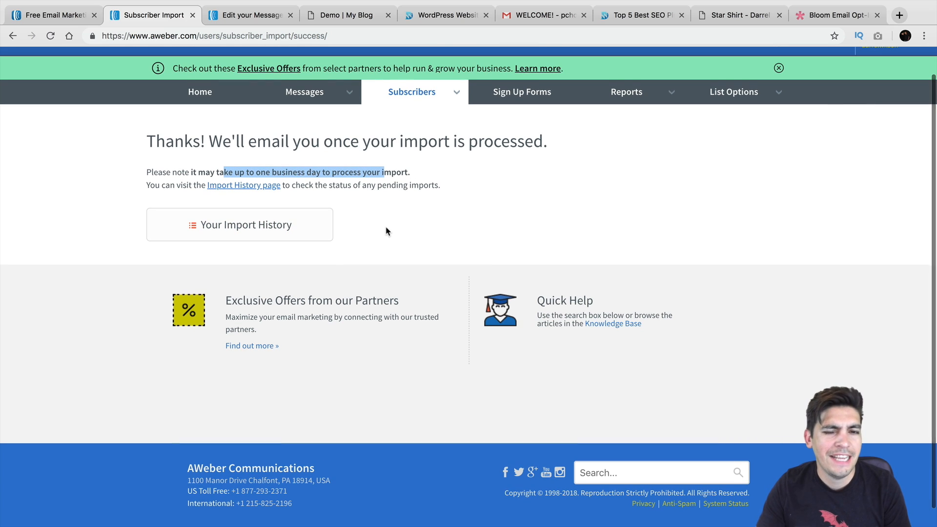
scroll(386, 231, "up", 1)
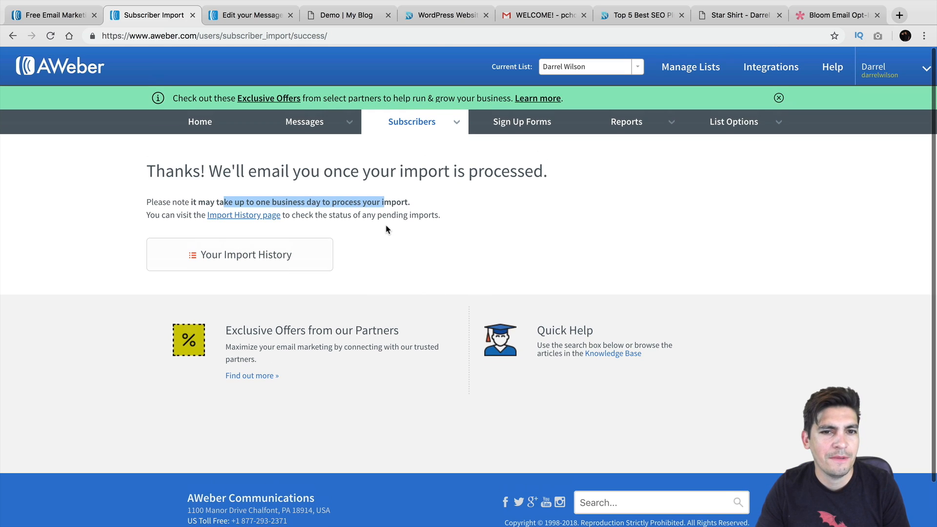
left_click(199, 128)
scroll(203, 194, "down", 1)
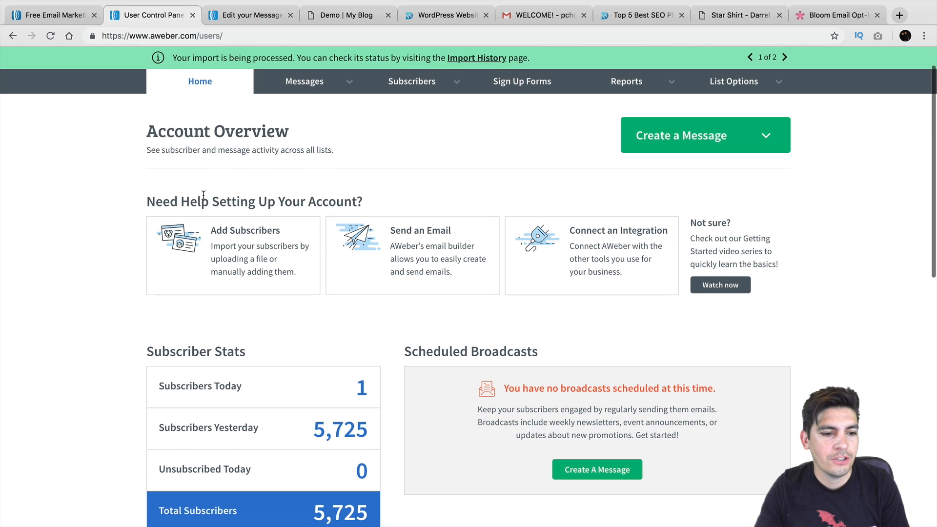
scroll(203, 194, "down", 1)
mouse_move(345, 372)
left_mouse_down()
mouse_move(366, 366)
mouse_move(346, 372)
left_mouse_up()
scroll(367, 366, "down", 2)
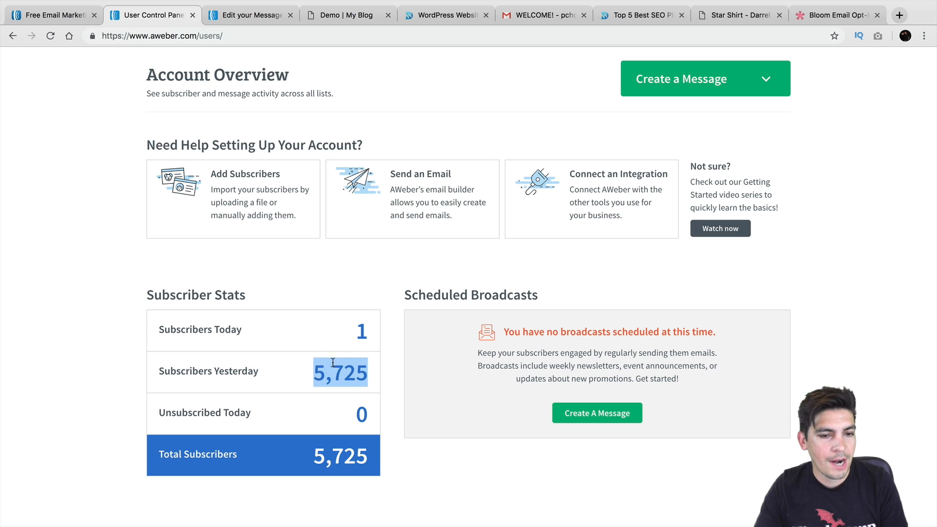
scroll(335, 372, "up", 5)
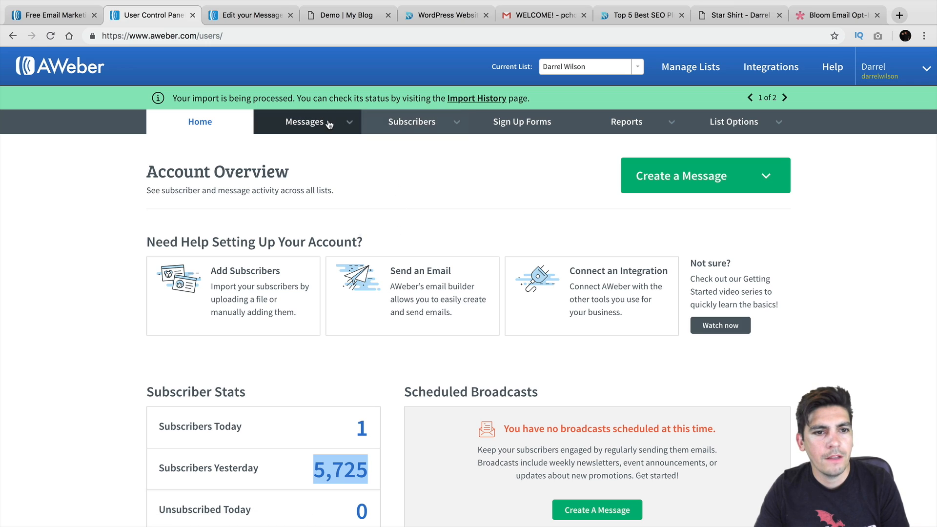
mouse_move(382, 123)
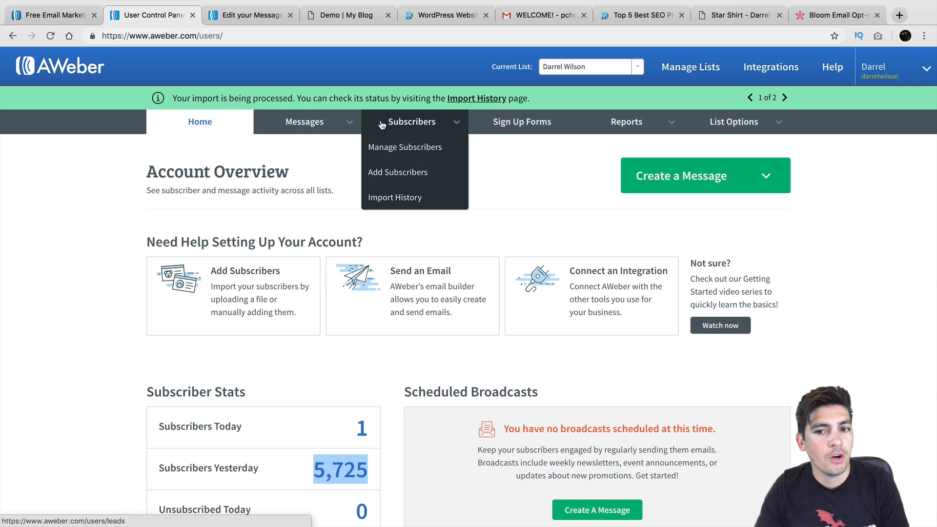
left_click(649, 182)
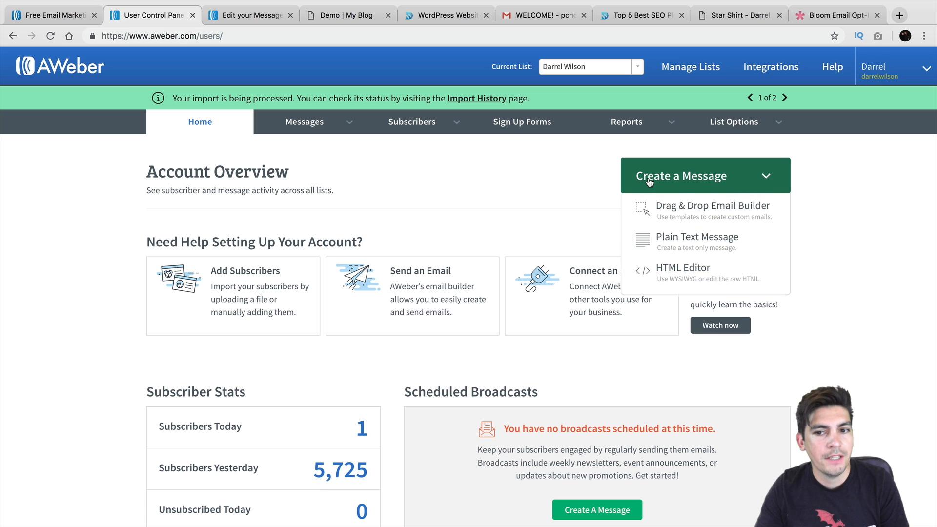
Start a Drag & Drop email and open Templates with Keep My Message Content unchecked
left_click(677, 215)
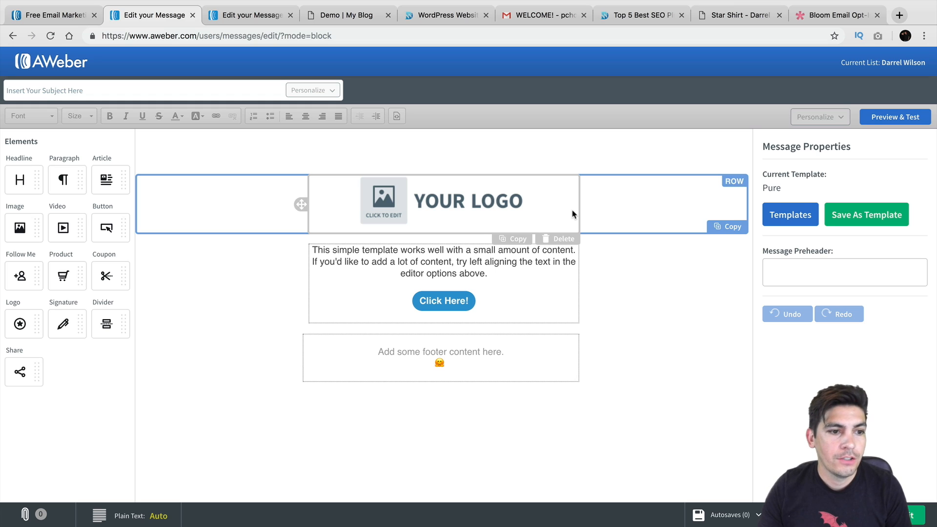
left_click(790, 215)
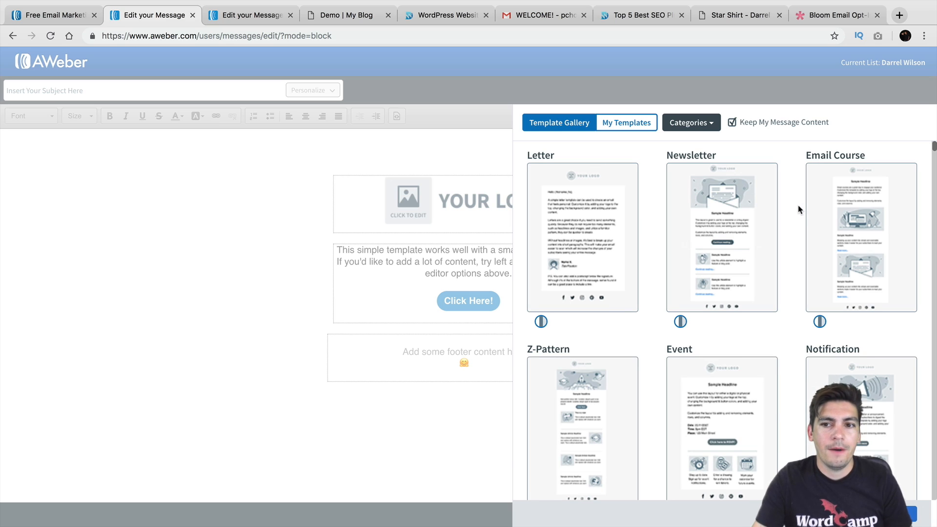
scroll(725, 216, "down", 1)
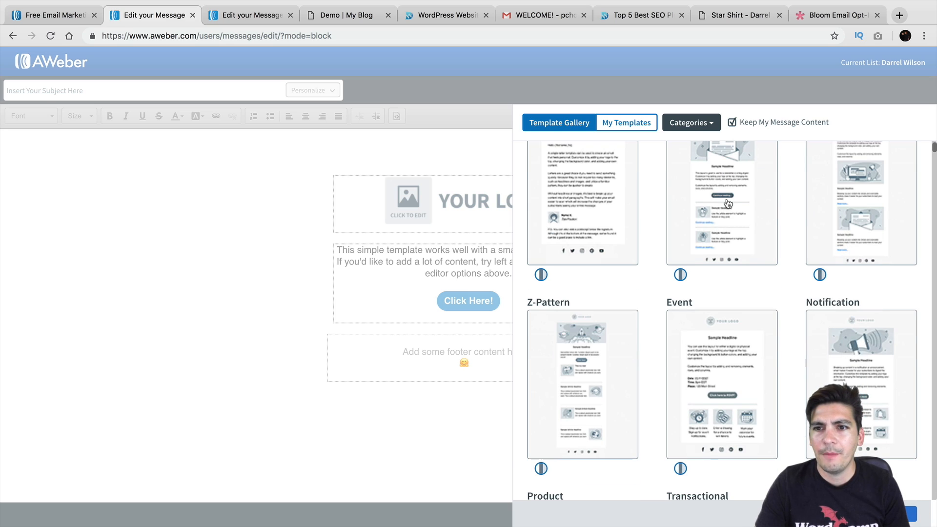
left_click(731, 123)
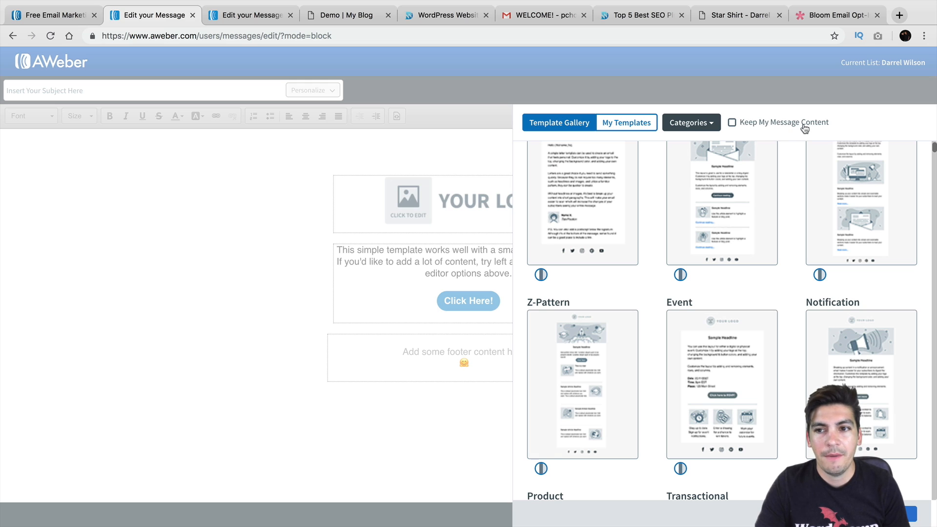
Try the Product and Drop templates, then apply the Pure template
scroll(605, 220, "down", 4)
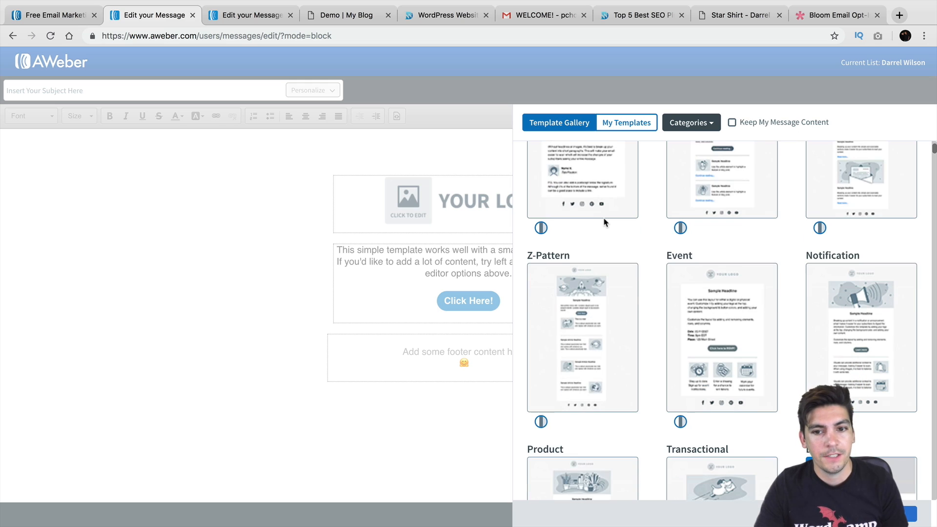
scroll(605, 220, "down", 2)
left_click(591, 289)
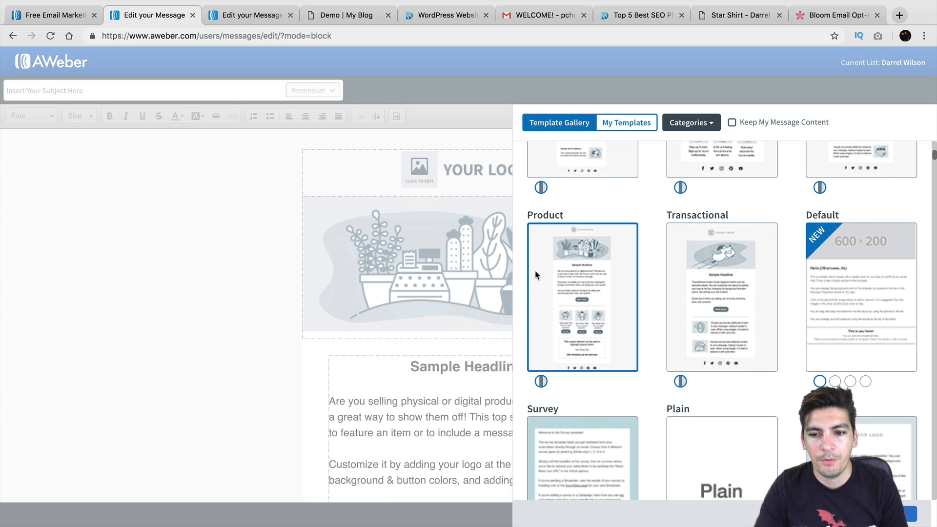
scroll(629, 270, "down", 6)
scroll(632, 271, "down", 4)
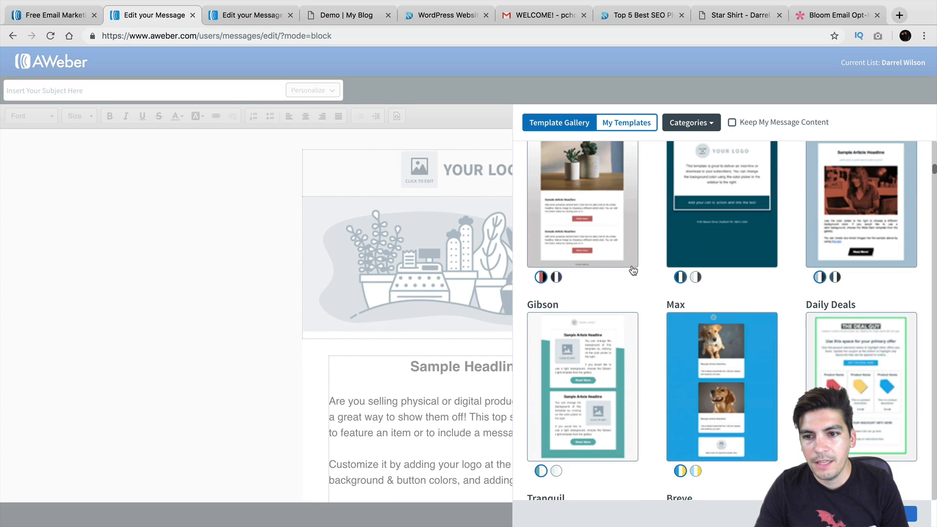
left_click(708, 200)
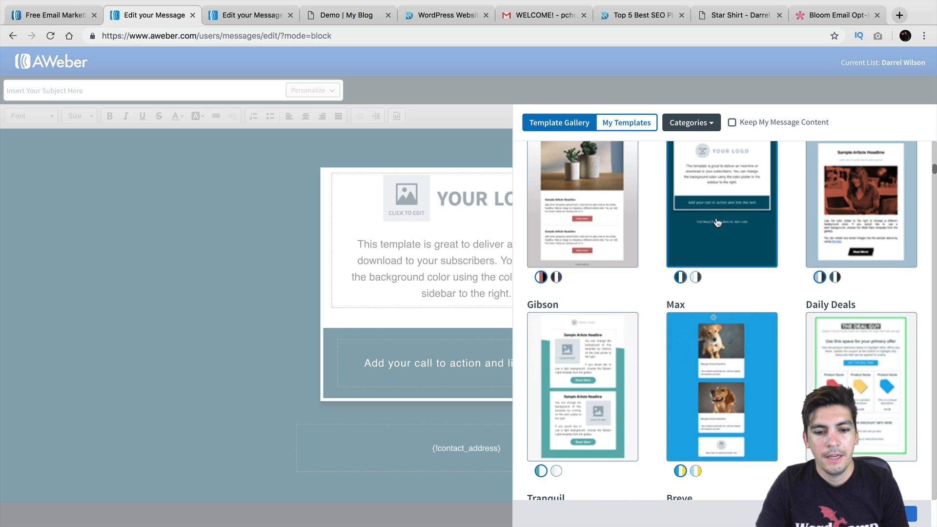
scroll(727, 234, "up", 20)
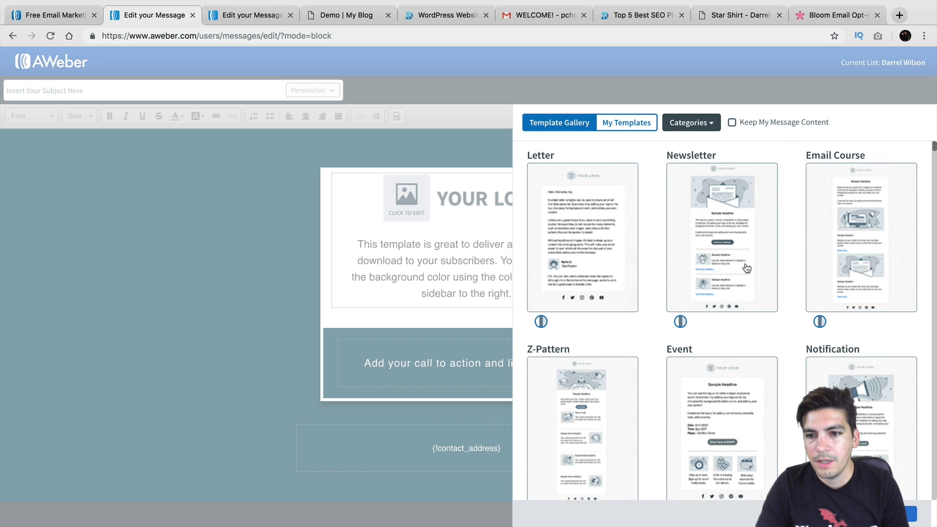
scroll(745, 268, "down", 15)
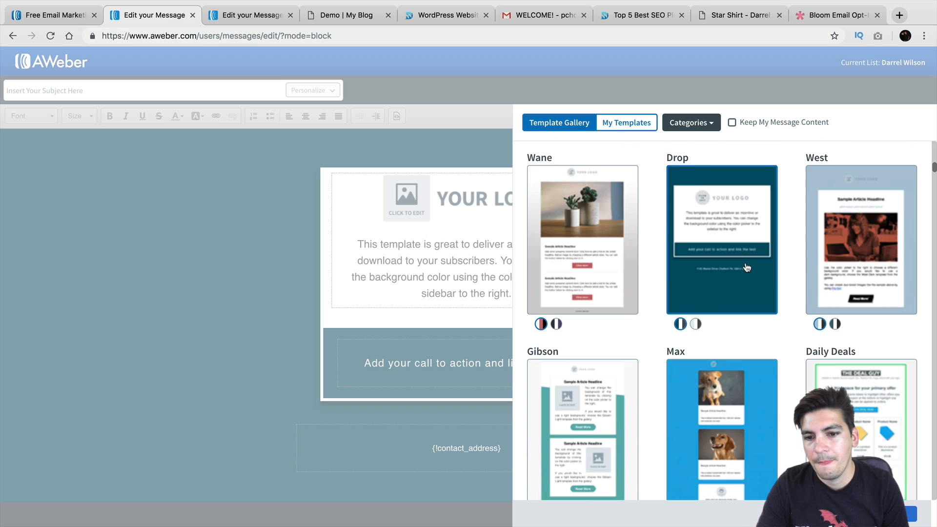
scroll(746, 268, "down", 3)
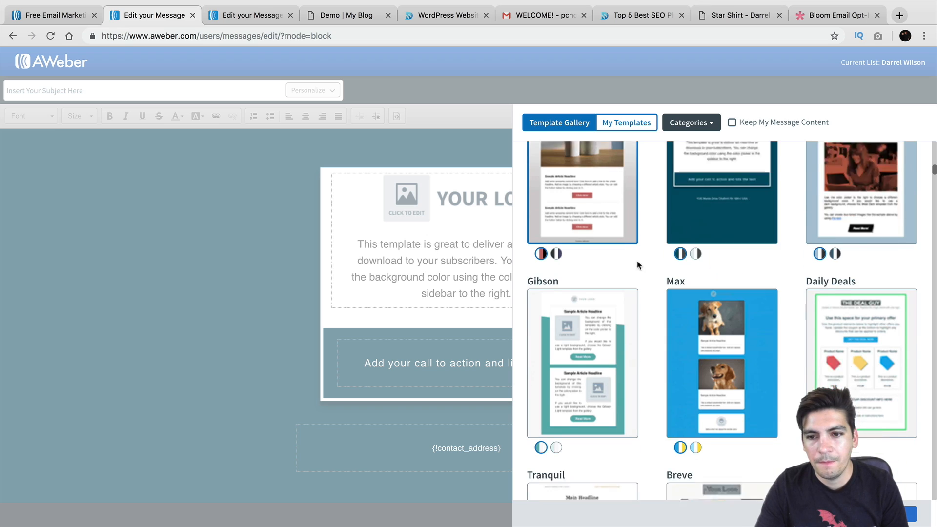
scroll(637, 265, "down", 9)
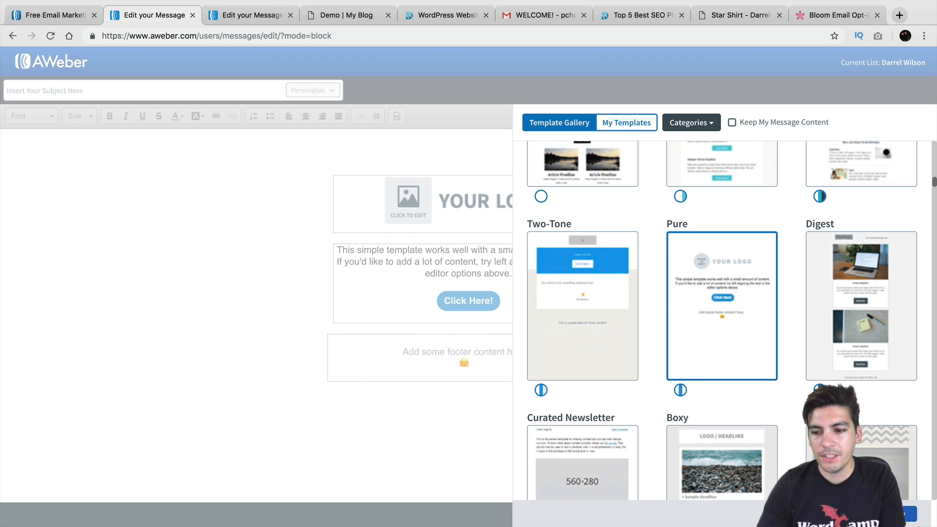
left_click(906, 518)
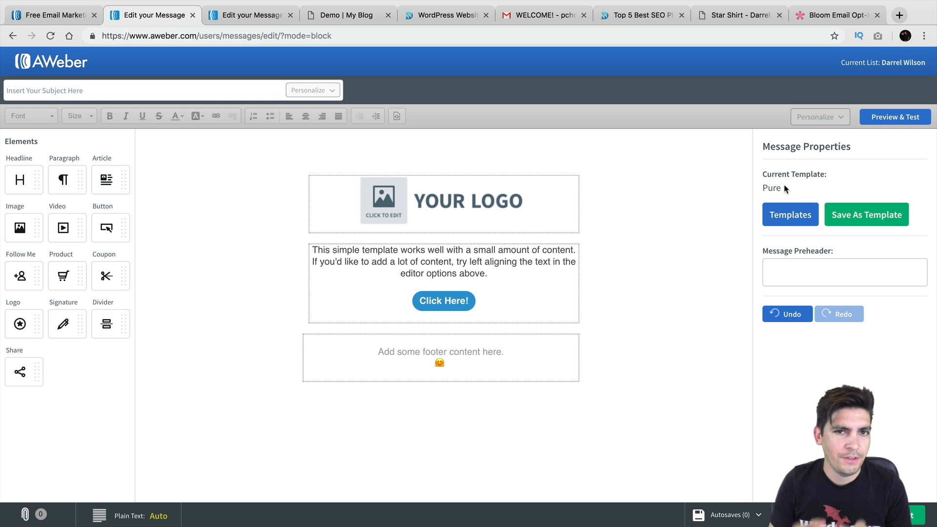
Place the uploaded blog logo from My Images in the logo block, resized to 234 px wide
left_click(466, 209)
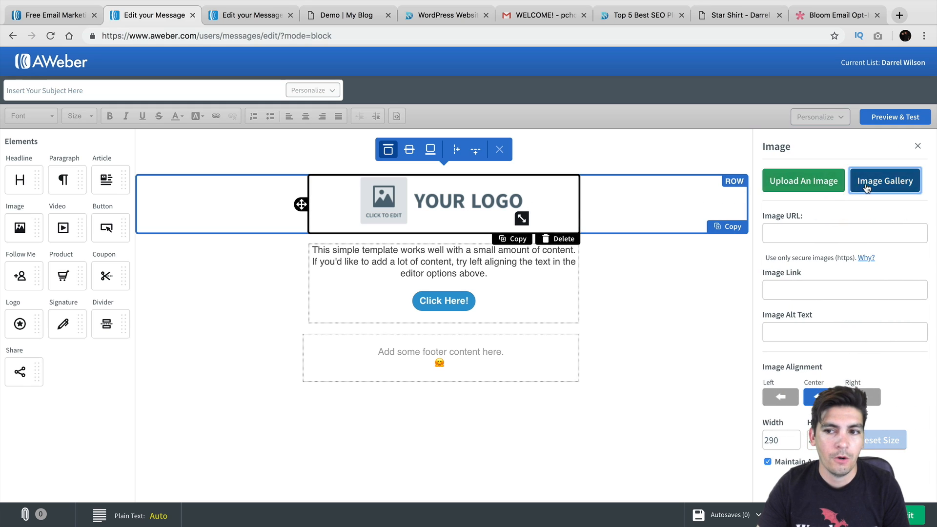
left_click(884, 181)
left_click(311, 108)
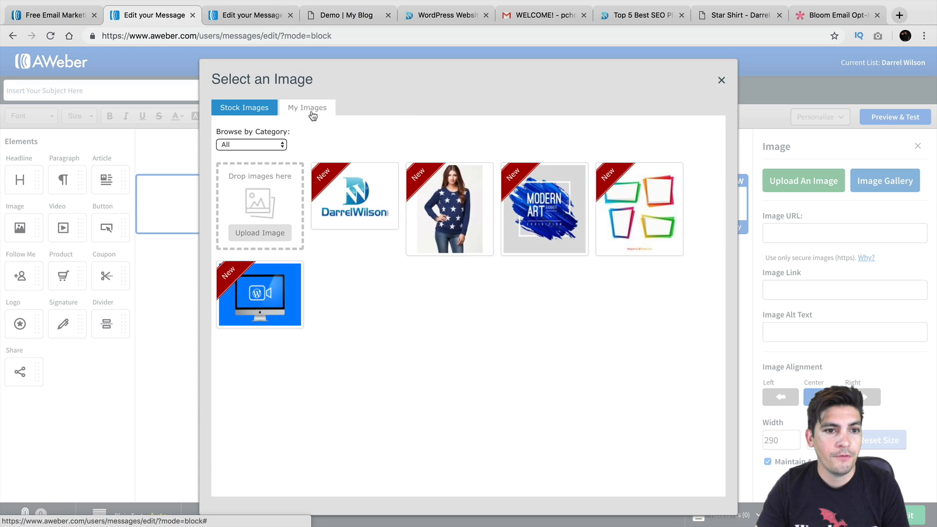
left_click(361, 194)
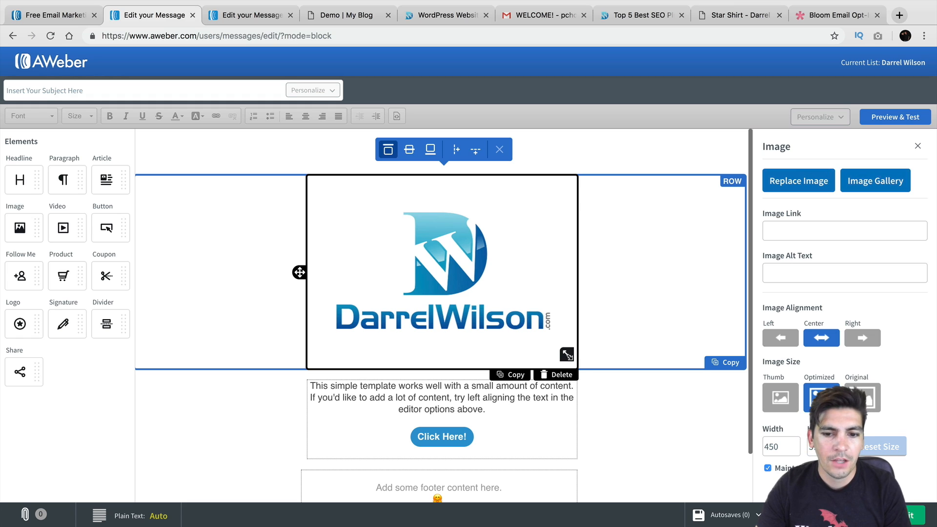
left_click_drag(566, 355, 553, 336)
left_click_drag(538, 314, 505, 265)
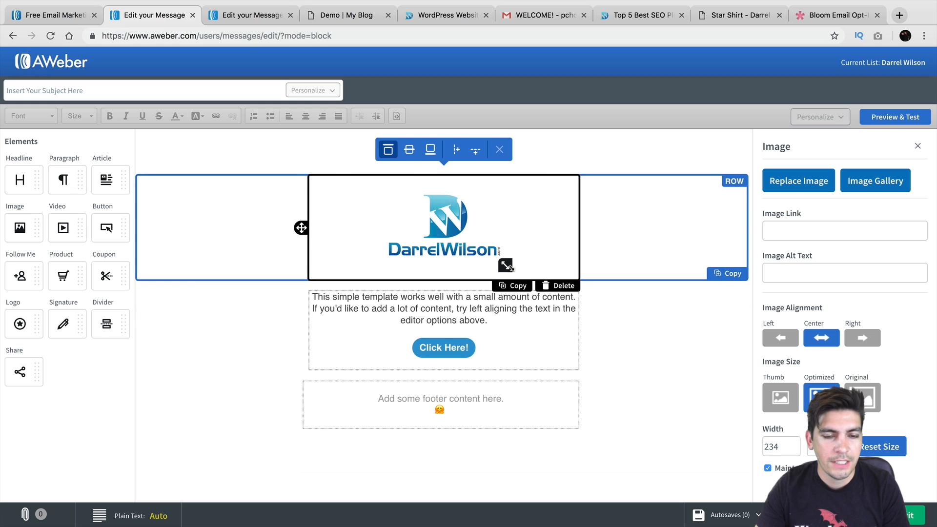
left_click(466, 299)
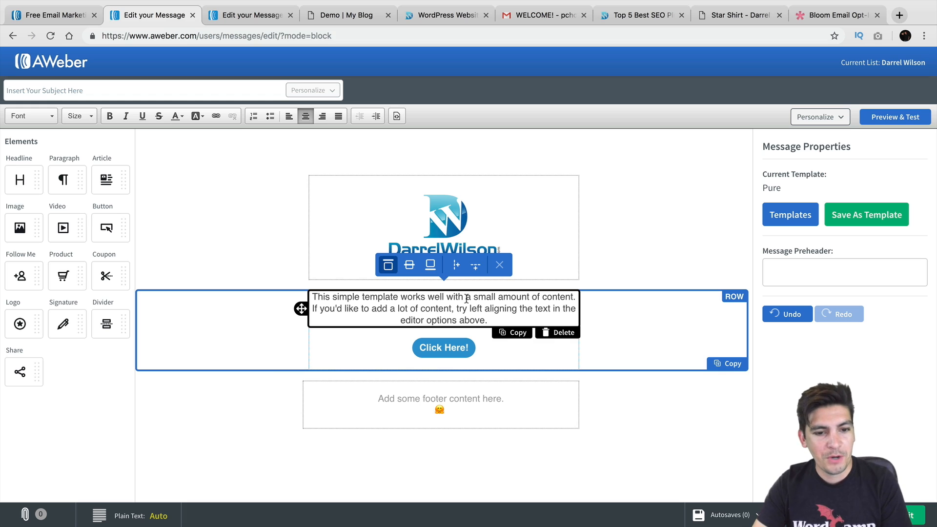
Drag image, article and coupon blocks in below the intro paragraph
triple_click(444, 304)
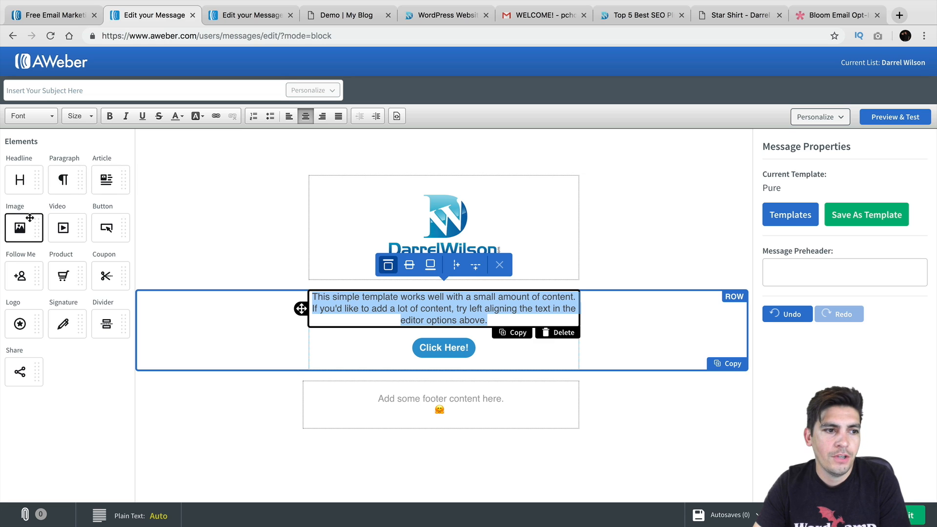
left_click_drag(21, 225, 405, 312)
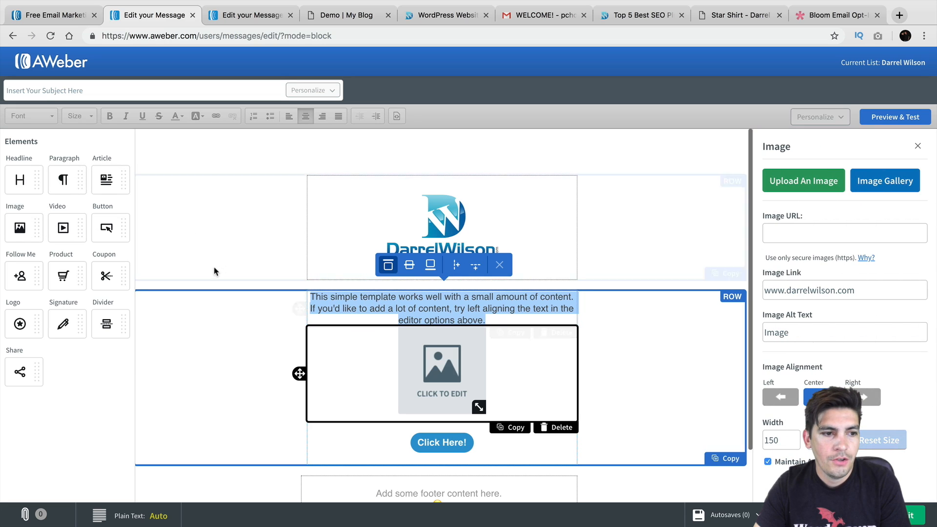
left_click_drag(112, 181, 395, 430)
scroll(389, 381, "down", 4)
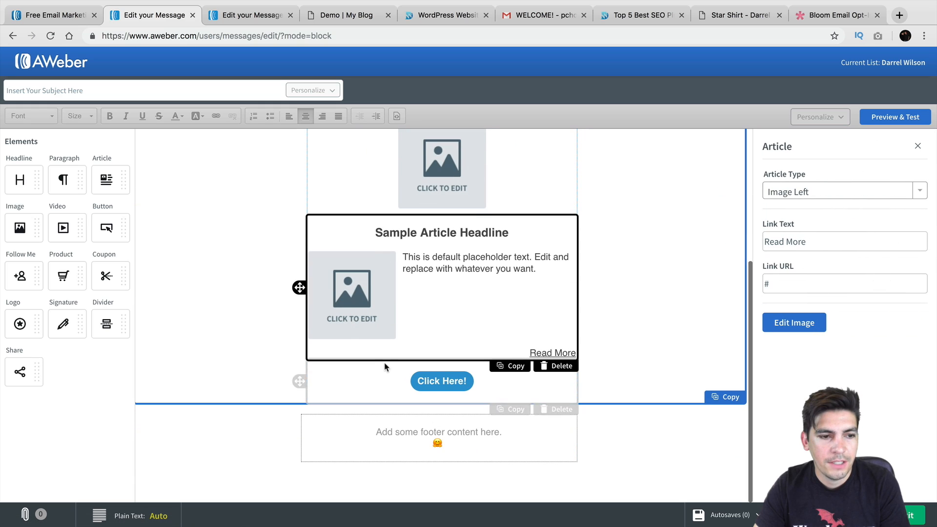
left_click_drag(107, 273, 369, 367)
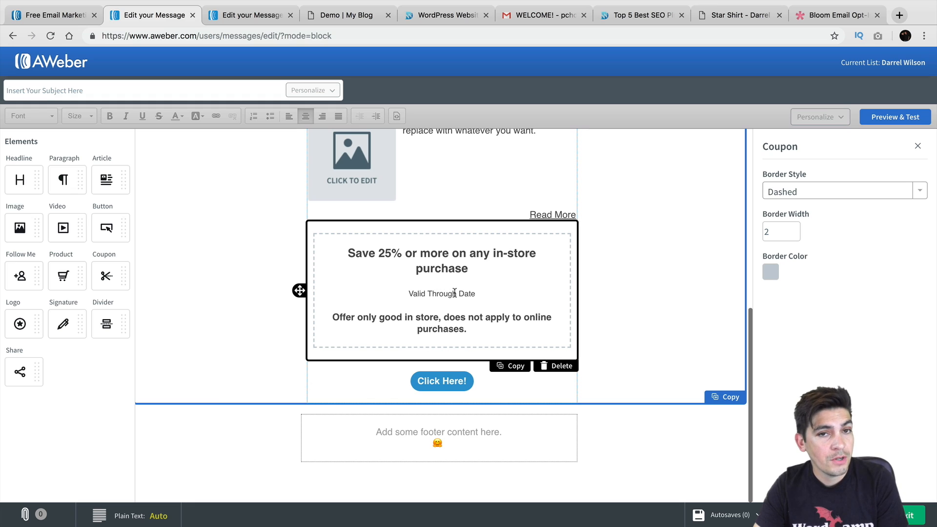
Delete the coupon, sample article and placeholder image blocks again
left_click(554, 367)
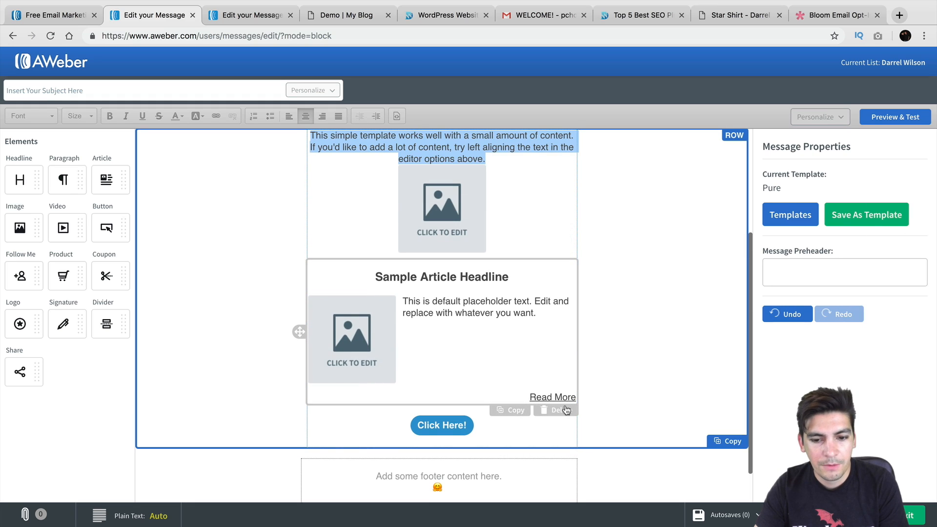
left_click(564, 409)
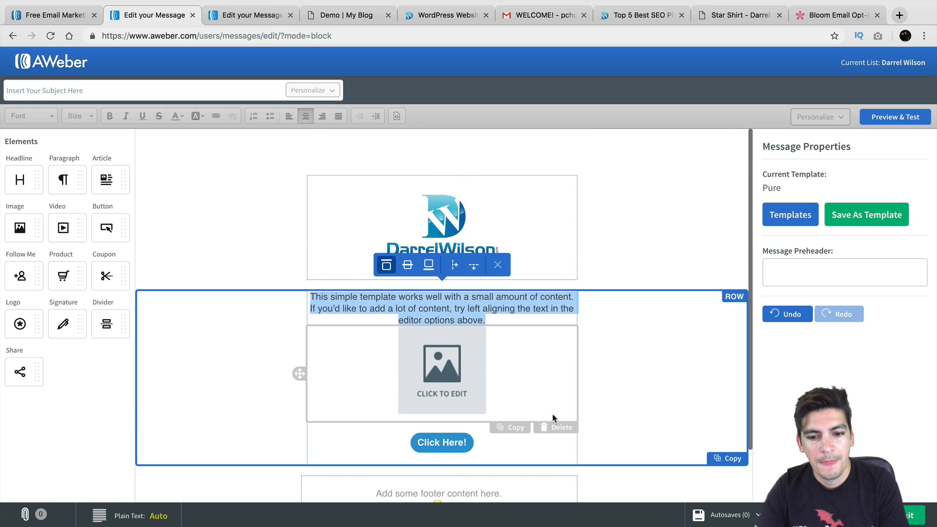
left_click(560, 428)
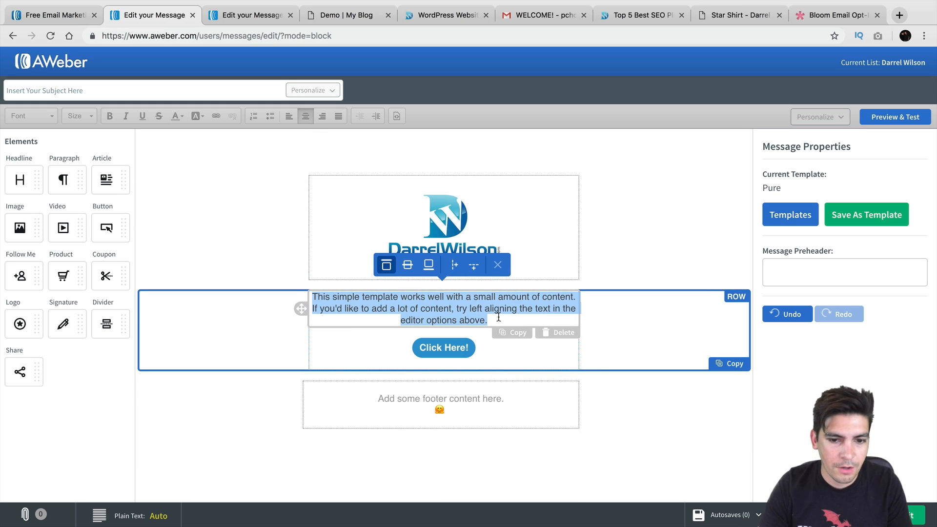
Append 'this is a great tutorial make sure to like it' to the intro paragraph, then select the Click Here! button
left_click(498, 318)
type("this i")
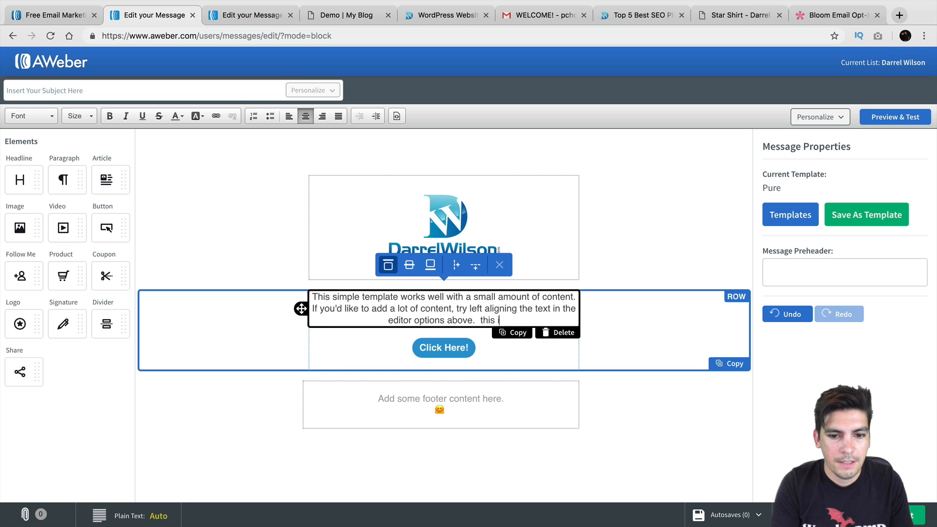
type("s a great tutorial ma")
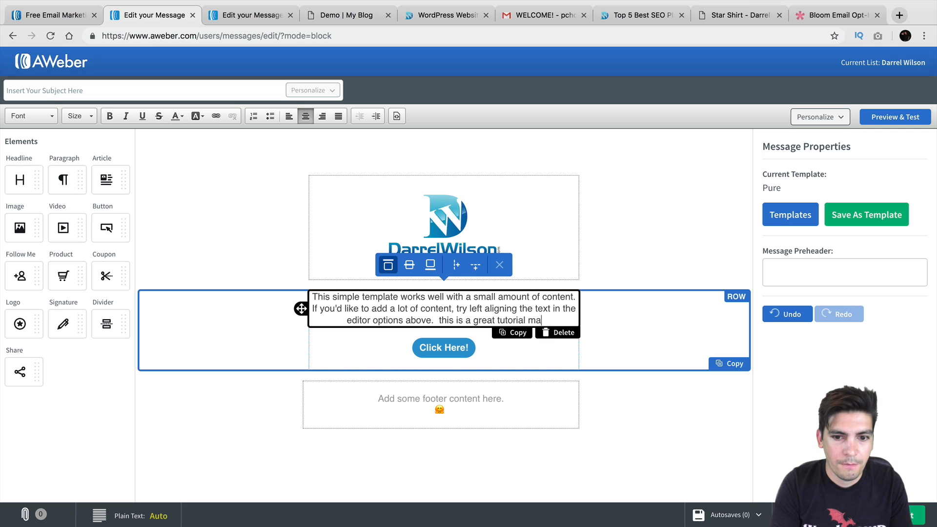
type("ke sure to like it you")
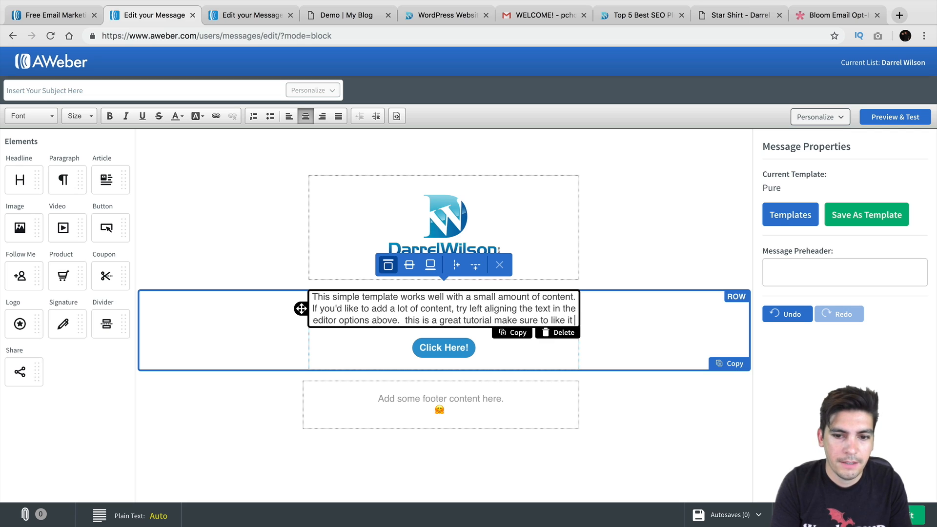
key("BackSpace")
key("BackSpace")
key("BackSpace")
key("BackSpace")
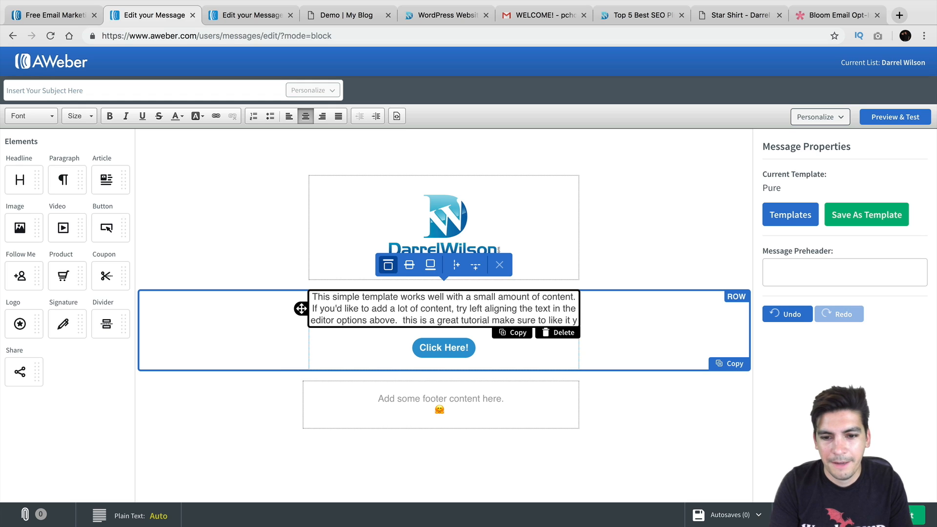
left_click(467, 350)
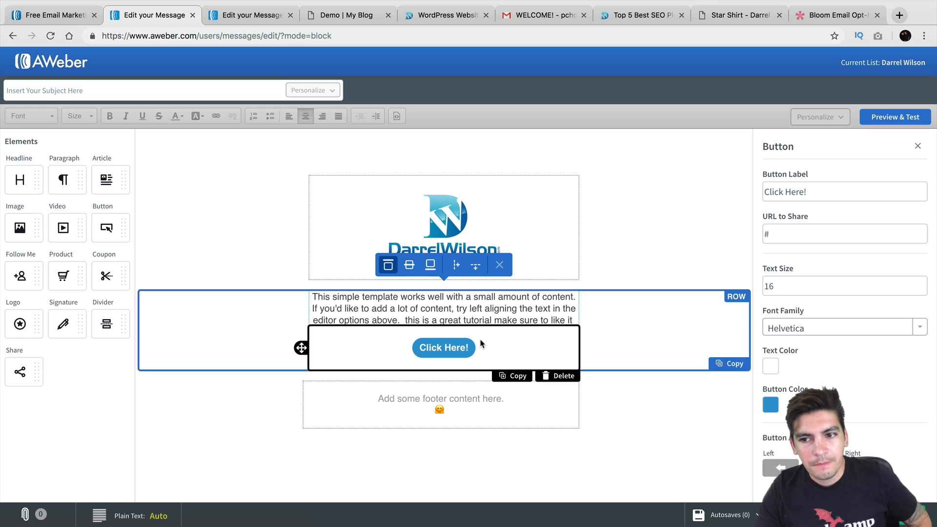
left_click(763, 238)
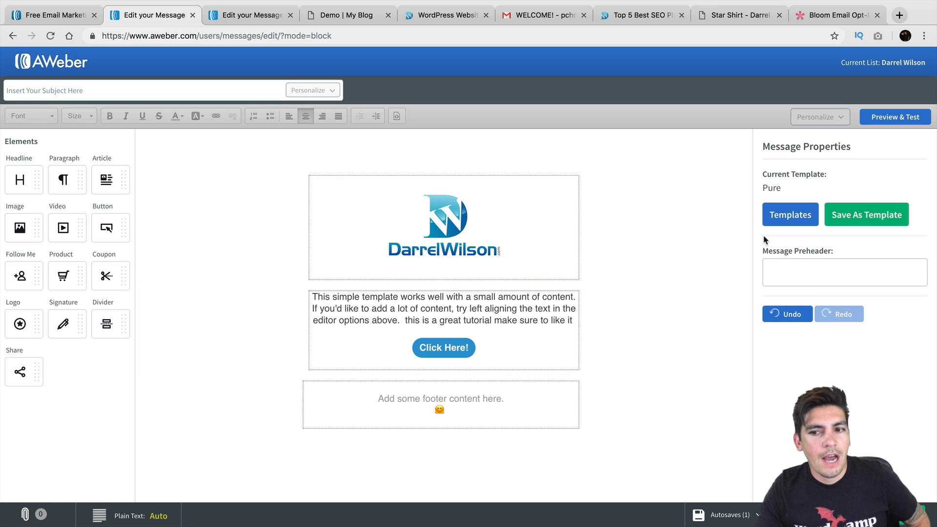
left_click(503, 352)
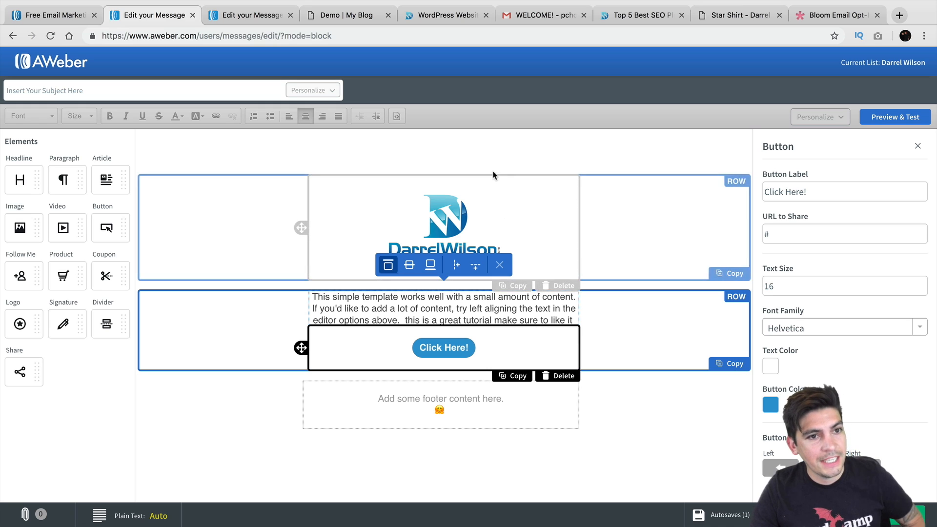
Open the WordPress Media Library, browsing the upload file picker before cancelling it
left_click_drag(447, 15, 253, 16)
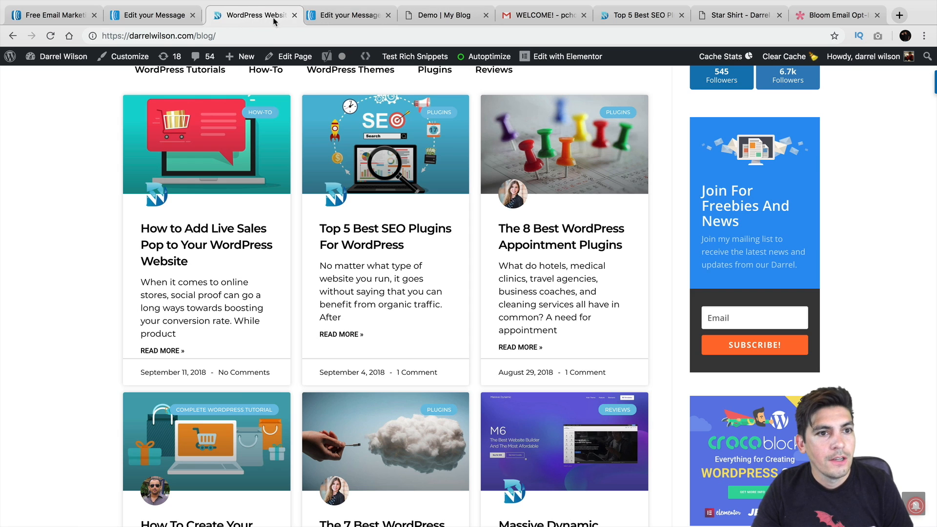
left_click(60, 76)
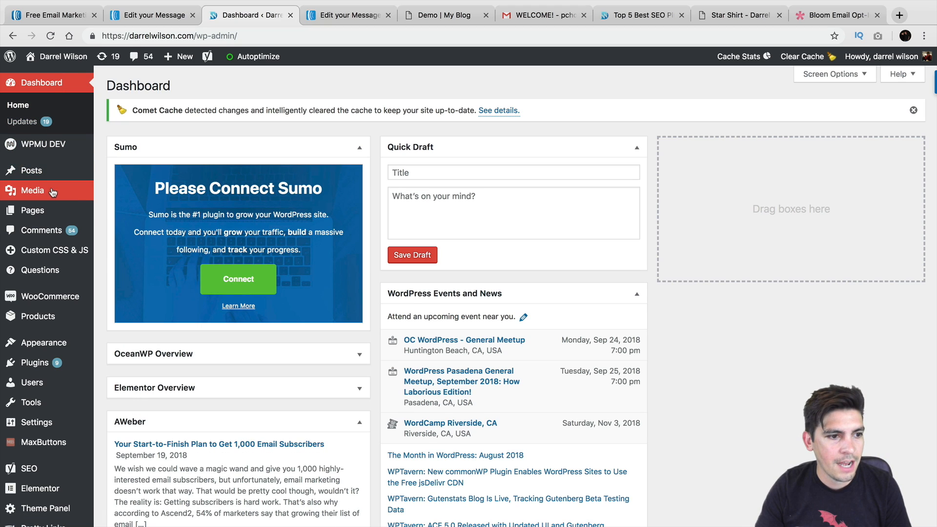
mouse_move(55, 182)
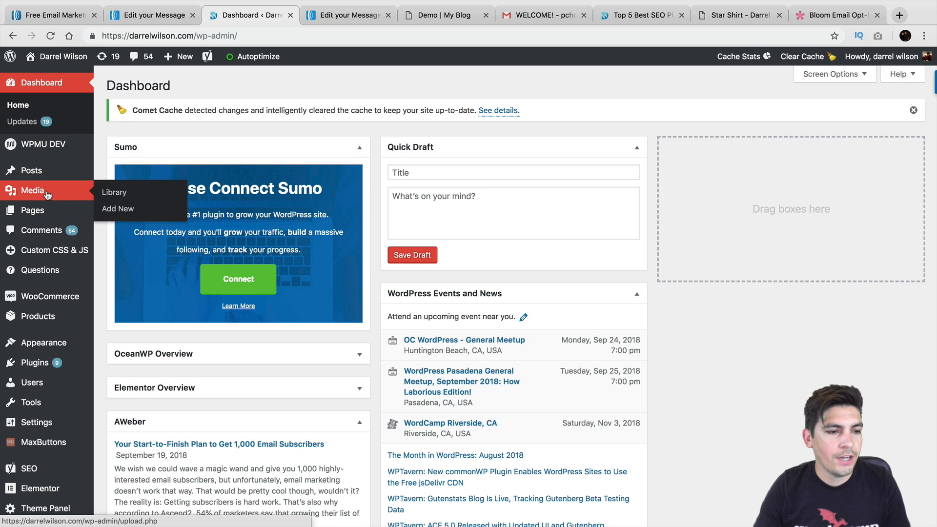
left_click(117, 194)
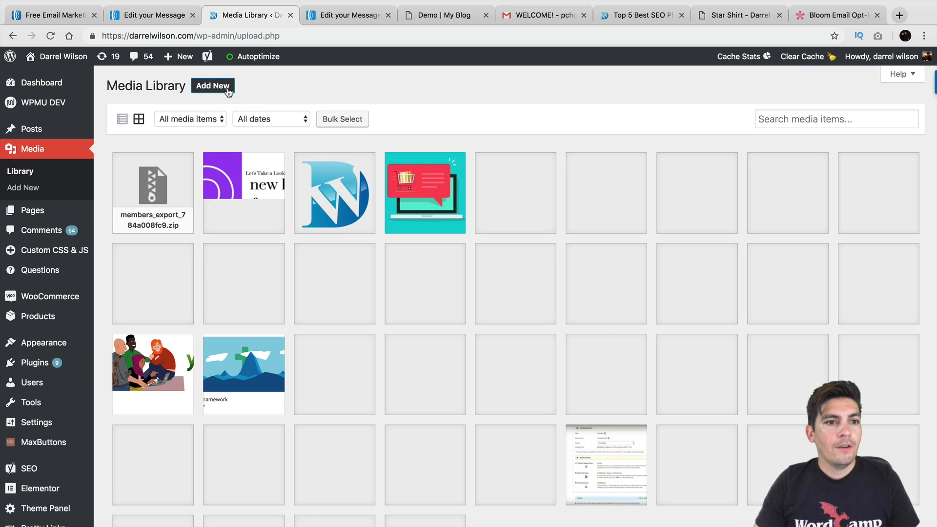
left_click(227, 91)
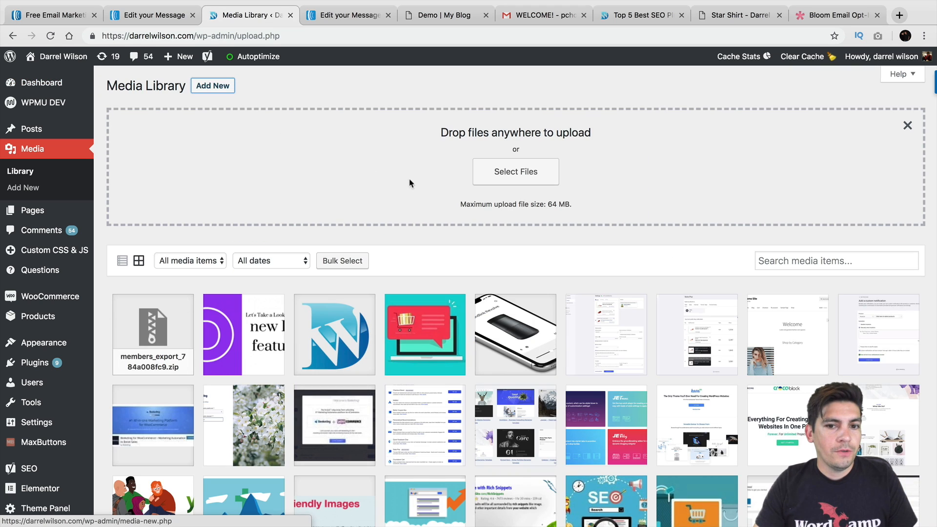
left_click(503, 180)
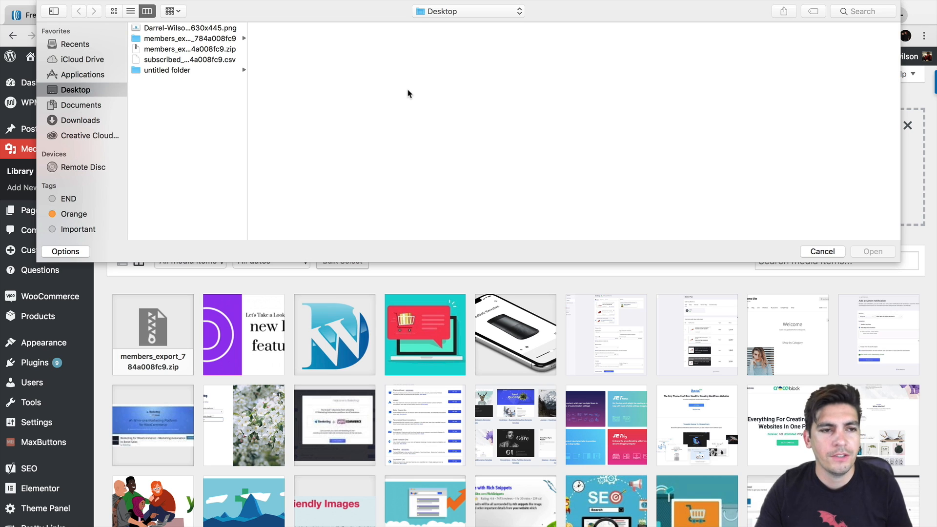
left_click(228, 51)
left_click(228, 61)
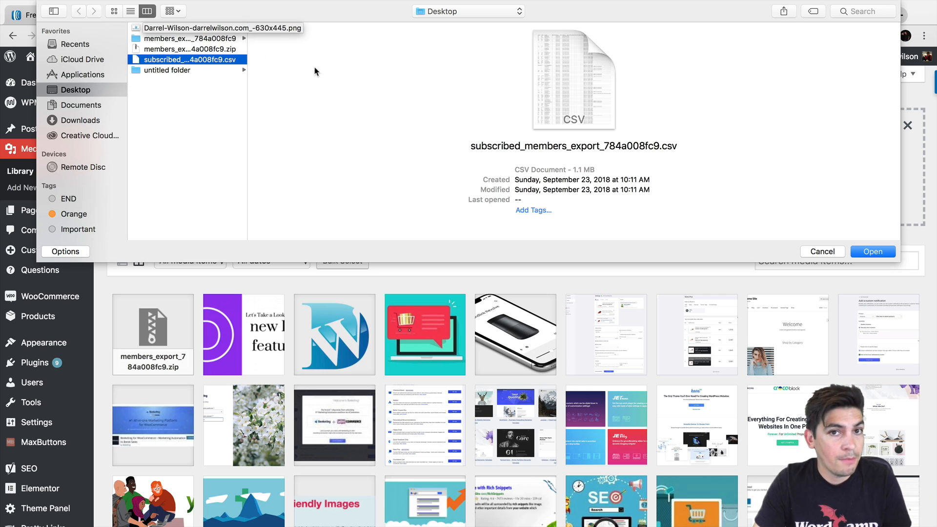
left_click(814, 251)
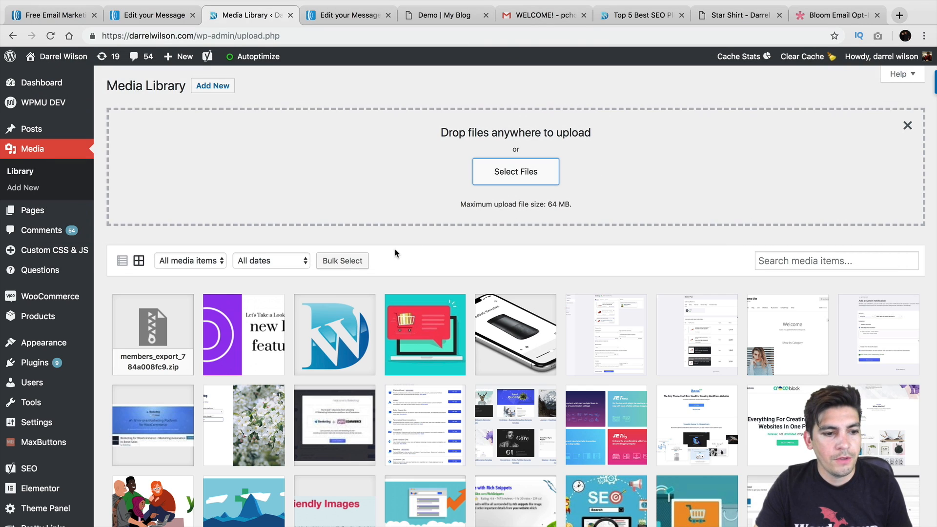
Copy the members_export_784a008fc9.zip file's URL from its Attachment Details, then close them
left_click(164, 326)
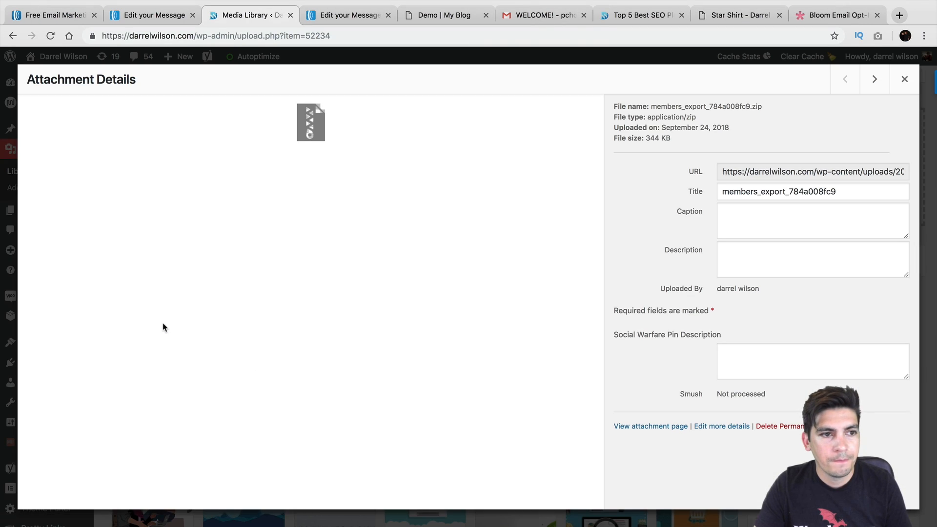
left_click(740, 176)
right_click(741, 174)
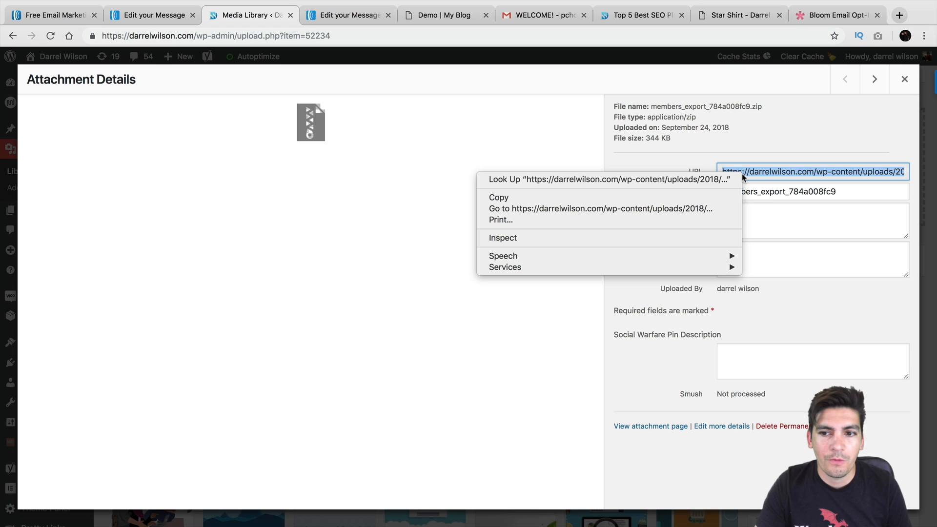
left_click(678, 197)
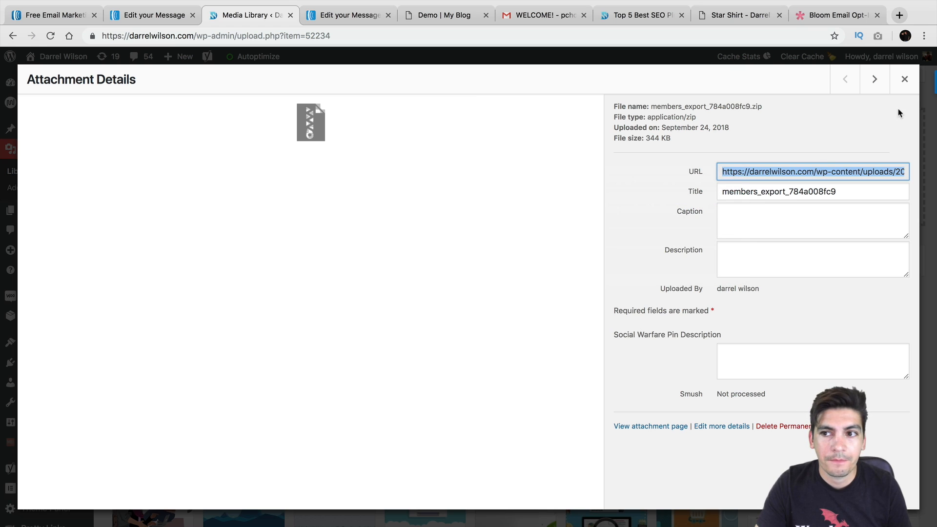
left_click(903, 80)
scroll(521, 259, "down", 5)
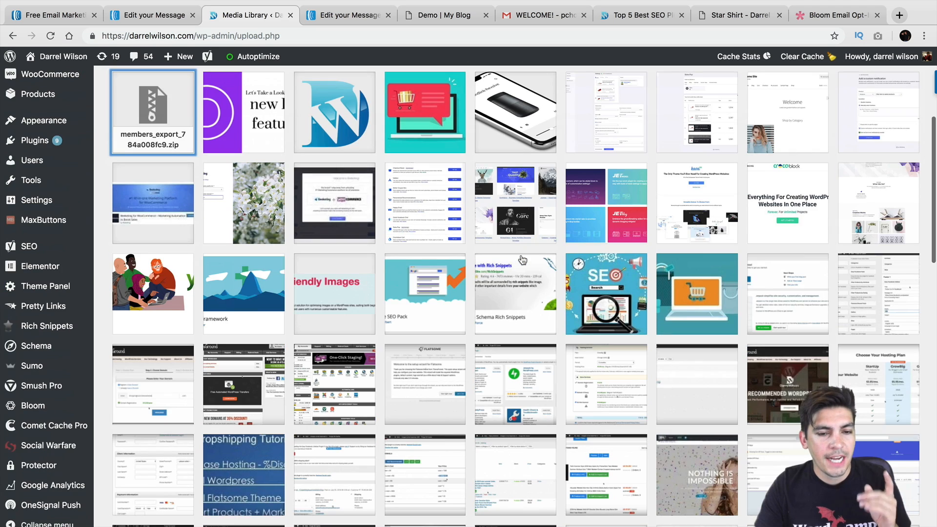
scroll(228, 174, "up", 2)
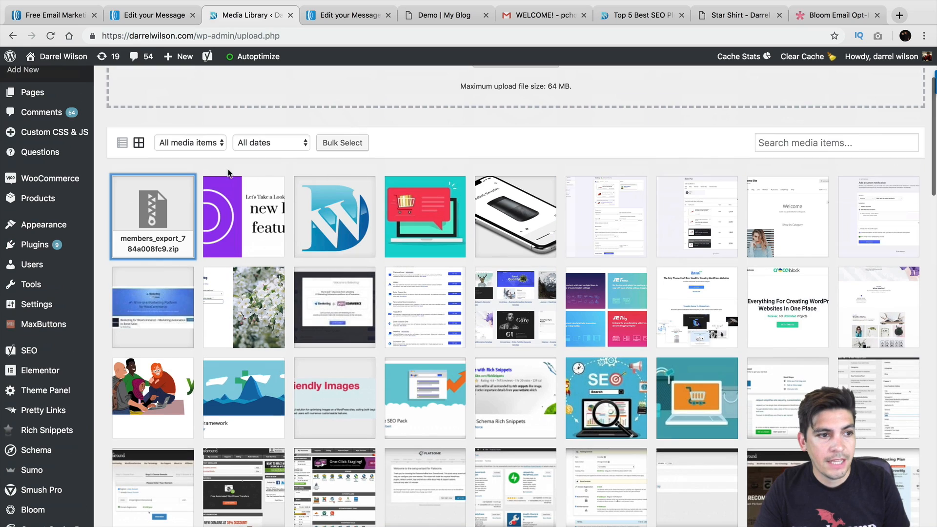
scroll(98, 160, "up", 1)
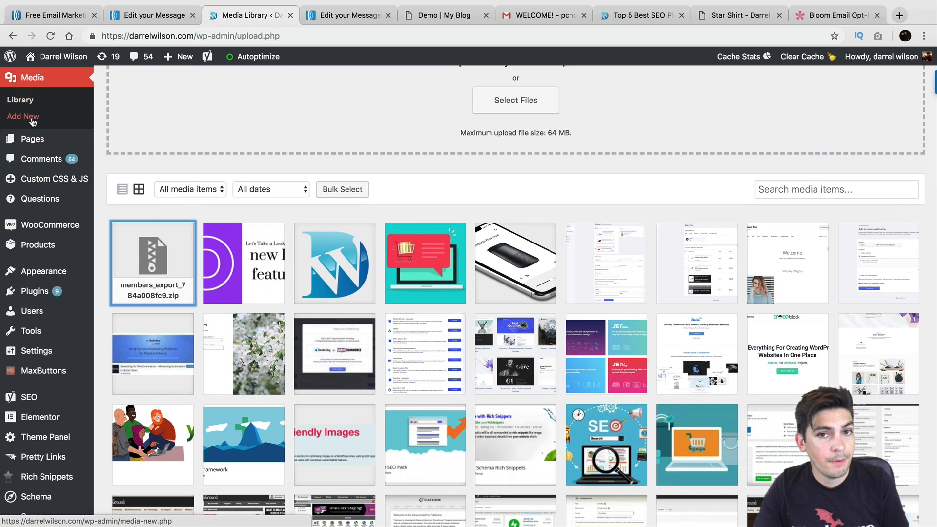
Paste the zip file URL as the Click Here! button's link and set its text size to 25
left_click(137, 16)
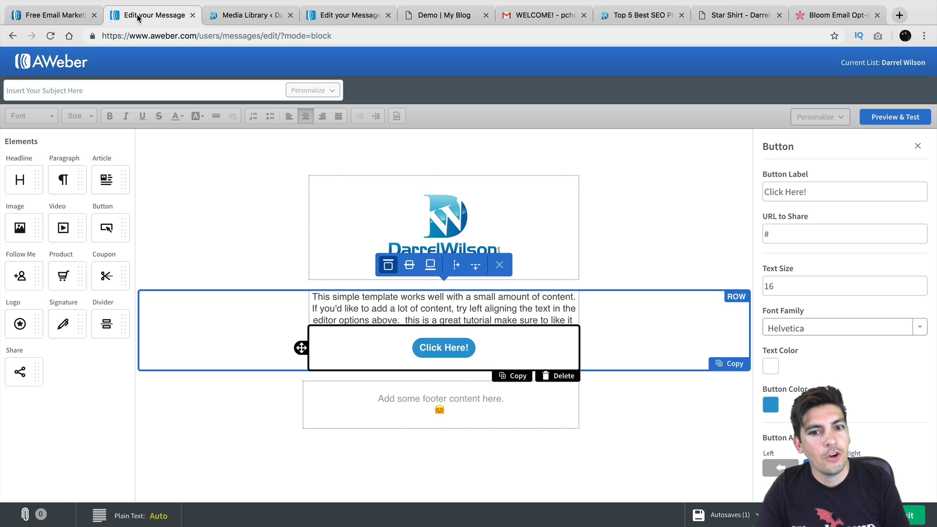
double_click(789, 239)
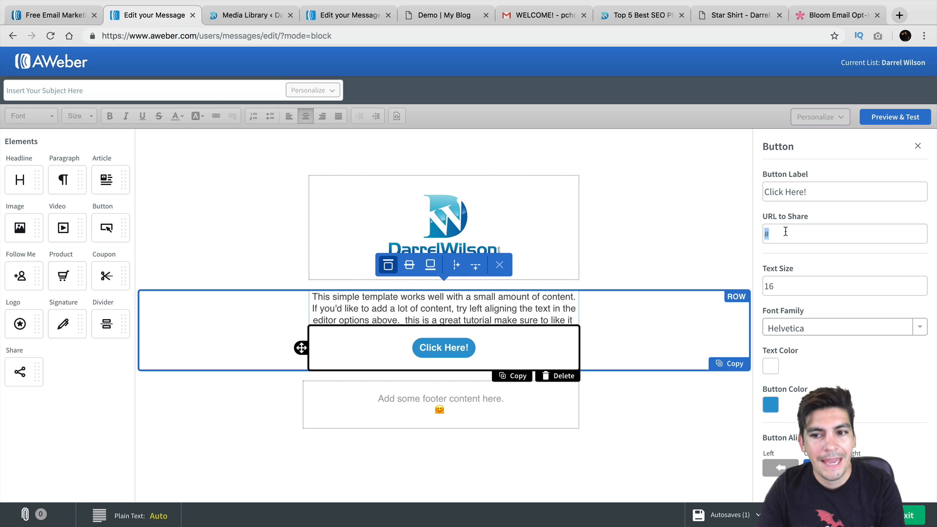
right_click(786, 233)
left_click(805, 324)
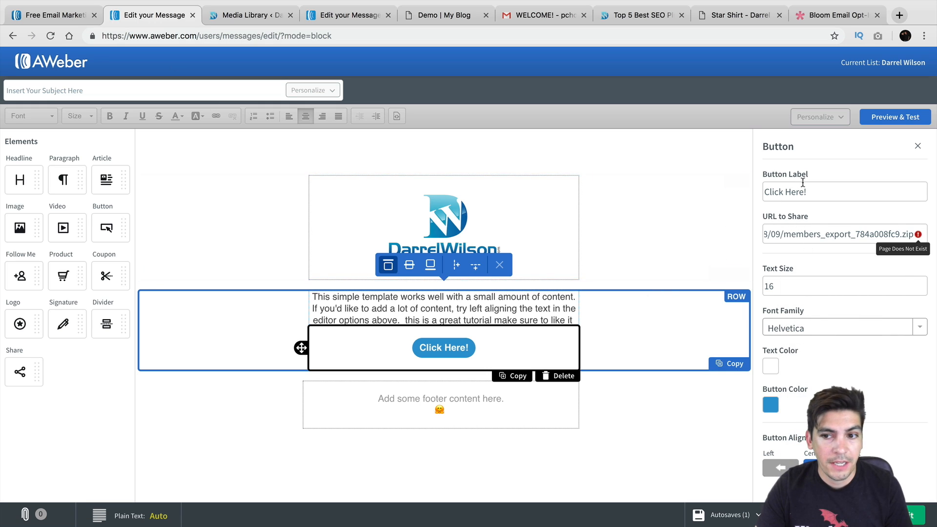
left_click(804, 290)
triple_click(921, 284)
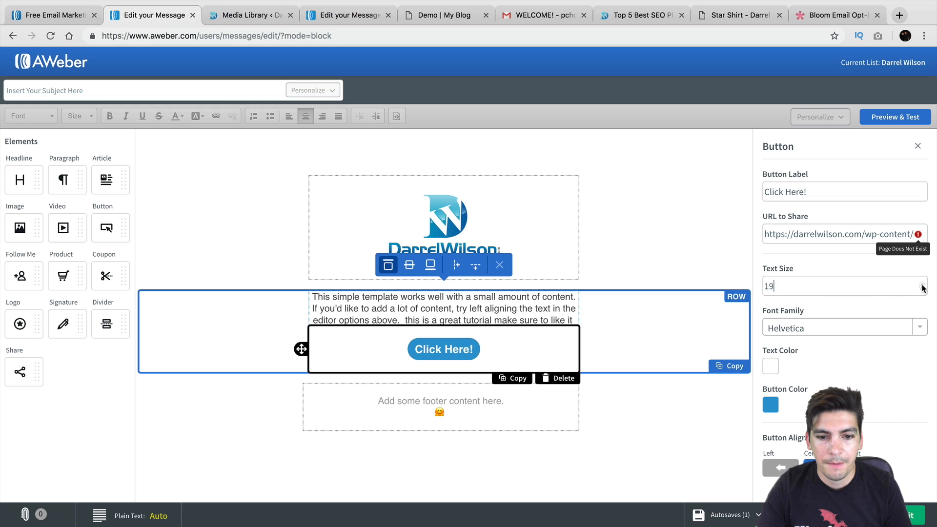
triple_click(922, 284)
triple_click(922, 284)
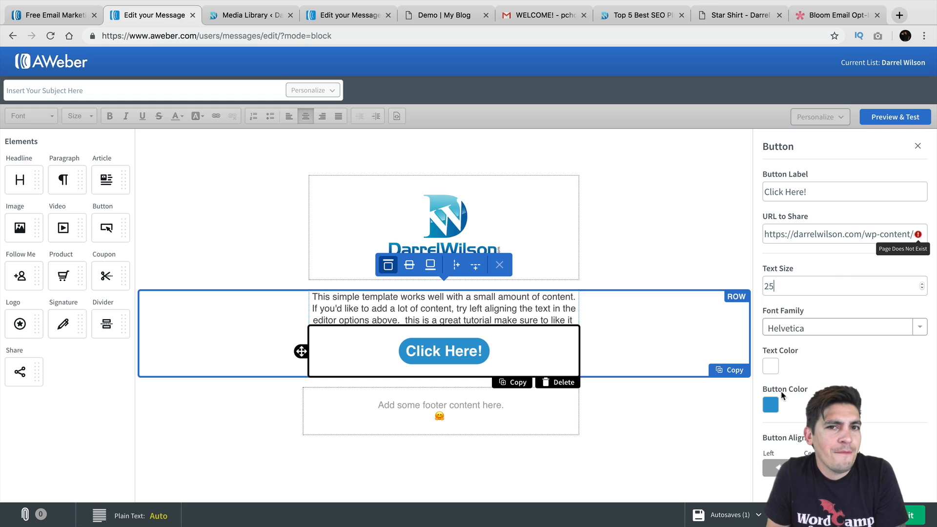
left_click(777, 466)
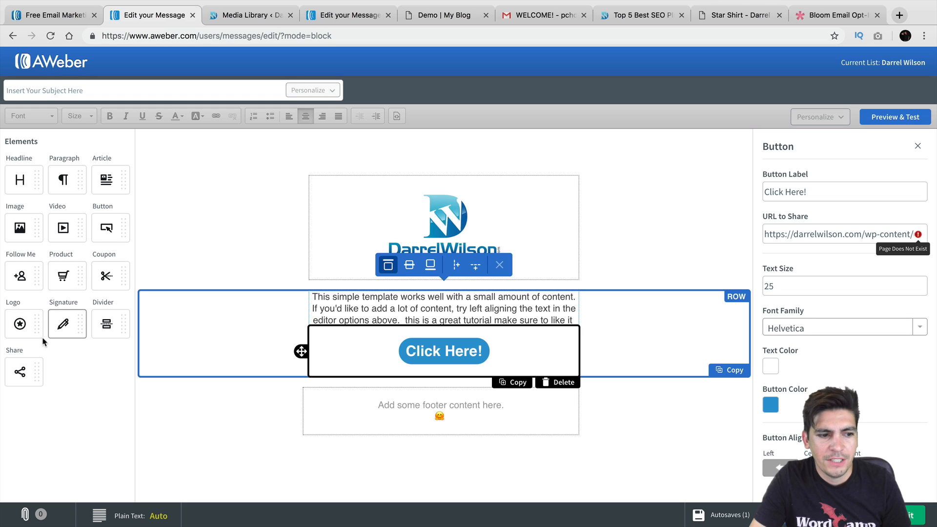
Add a social Share block to the footer, delete the placeholder footer text, and review the Share settings
left_click_drag(20, 371, 445, 399)
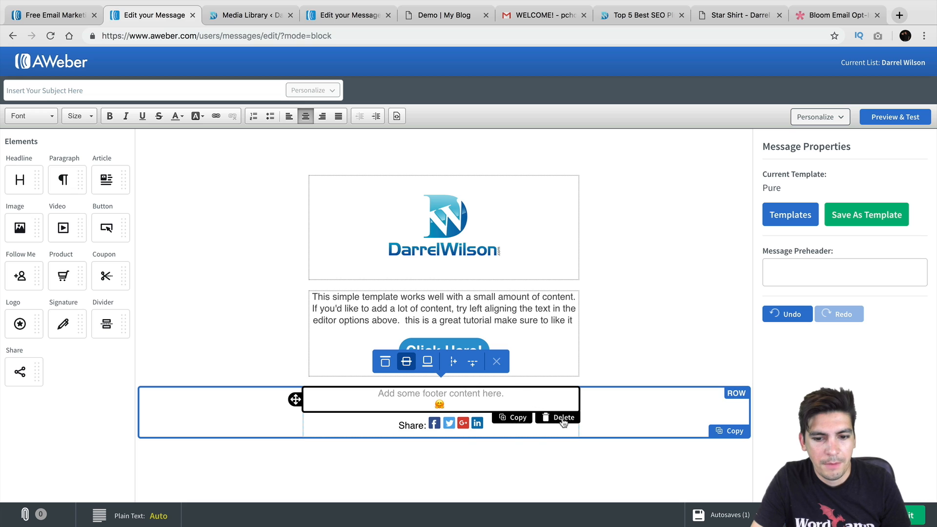
left_click(561, 418)
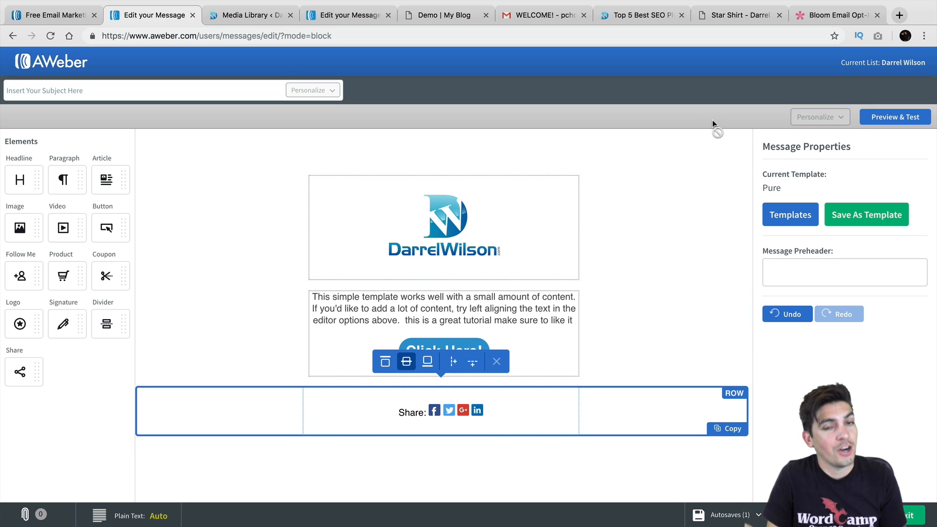
left_click(436, 412)
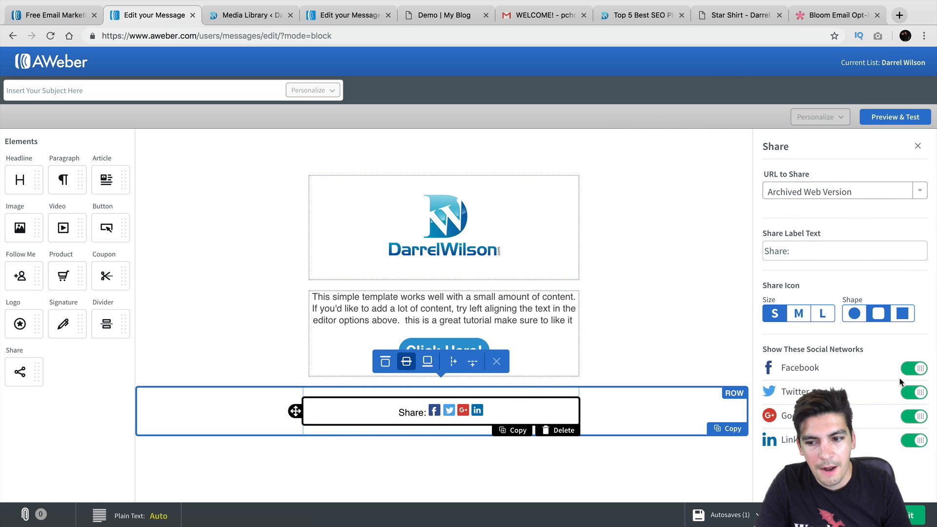
left_click(819, 372)
left_click(819, 371)
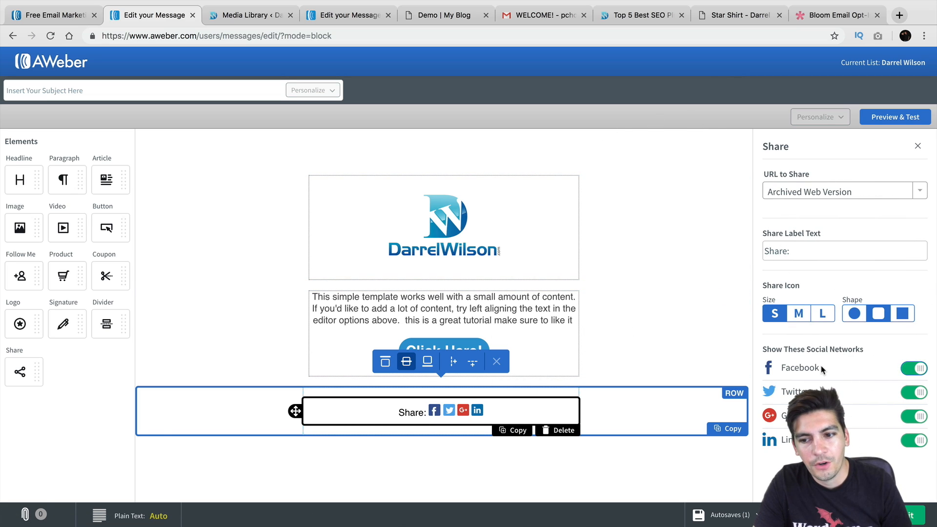
triple_click(808, 254)
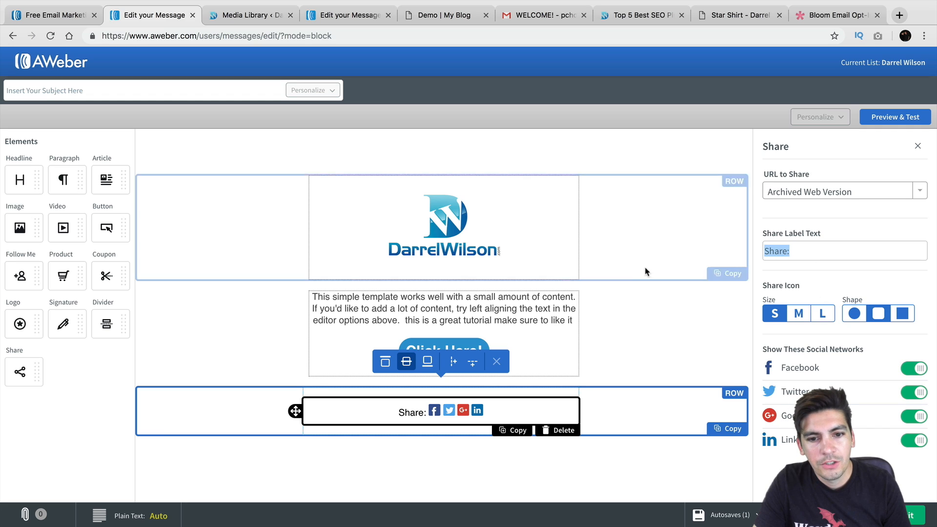
left_click(679, 314)
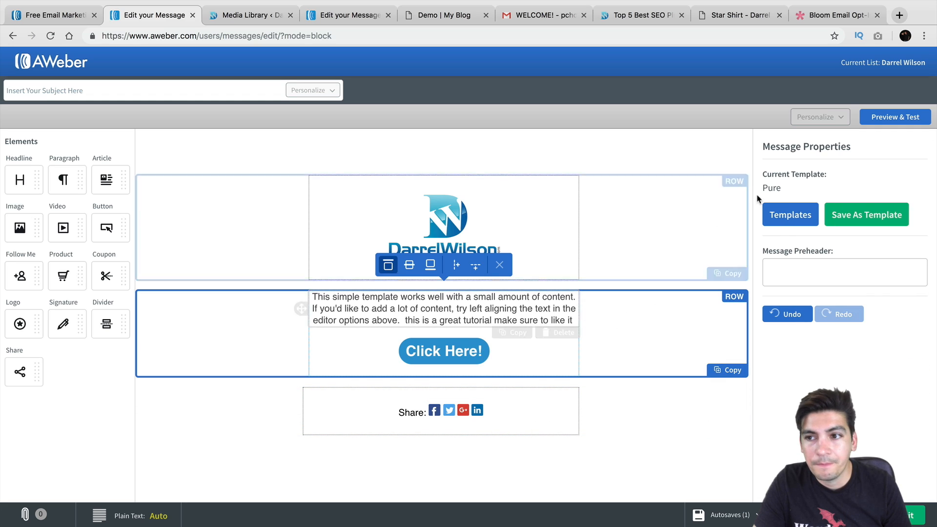
left_click(489, 352)
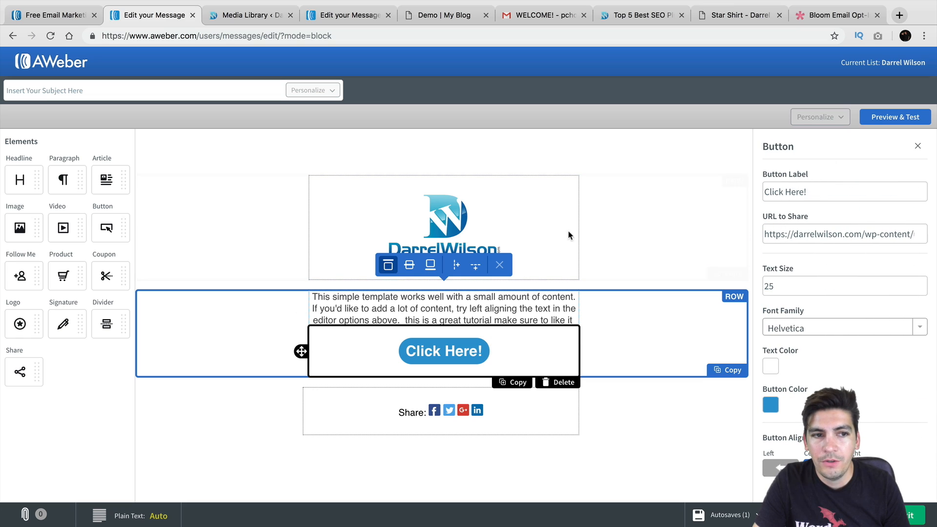
left_click(205, 85)
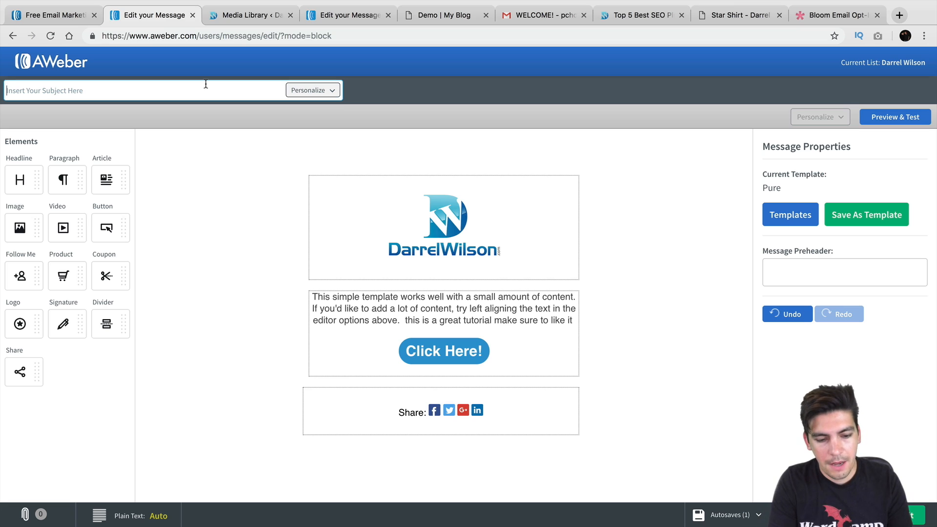
Enter the subject 'This is a test email' and send a test copy from Preview & Test
type("This is a test email")
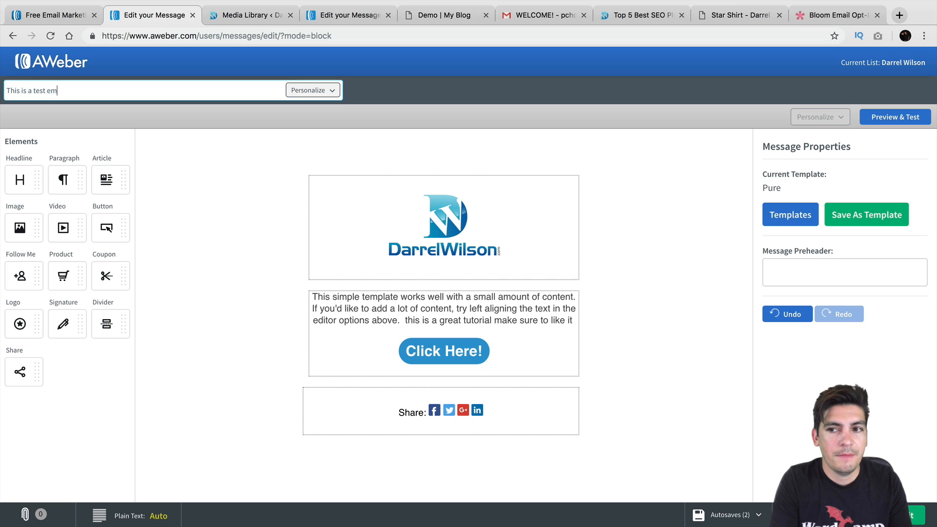
left_click(895, 117)
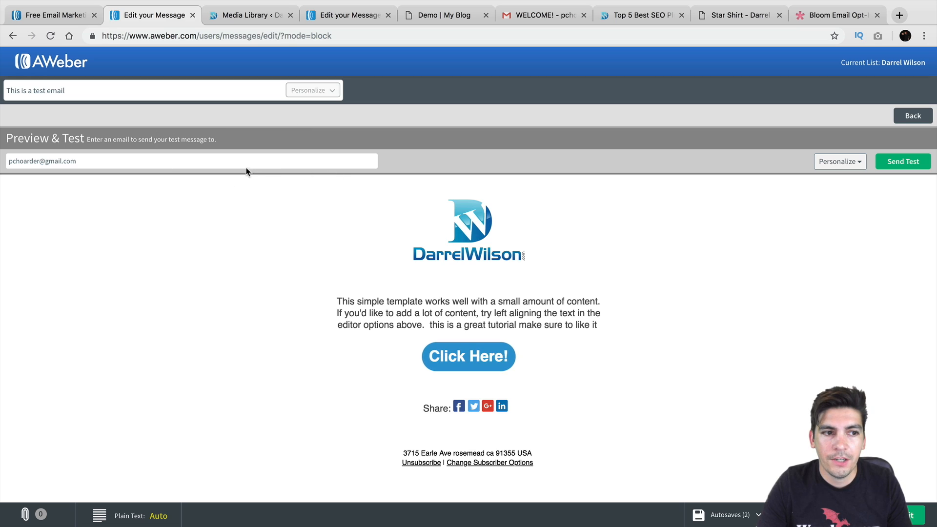
left_click(903, 162)
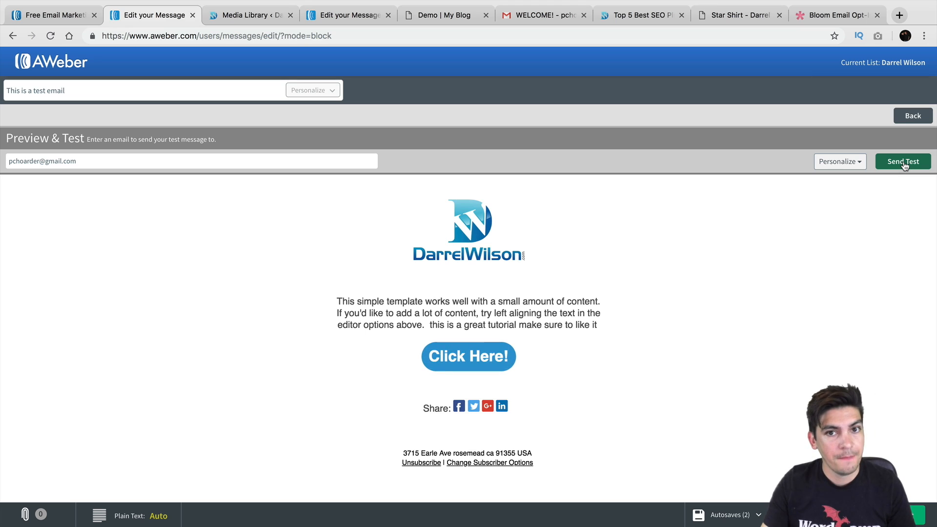
left_click(543, 18)
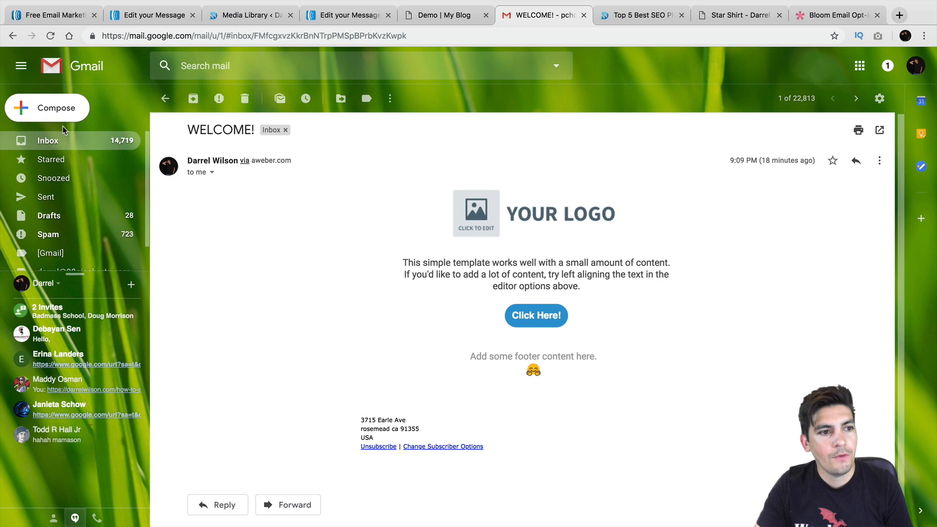
Open 'This is a test email' from the Gmail inbox and display its blocked images
left_click(61, 143)
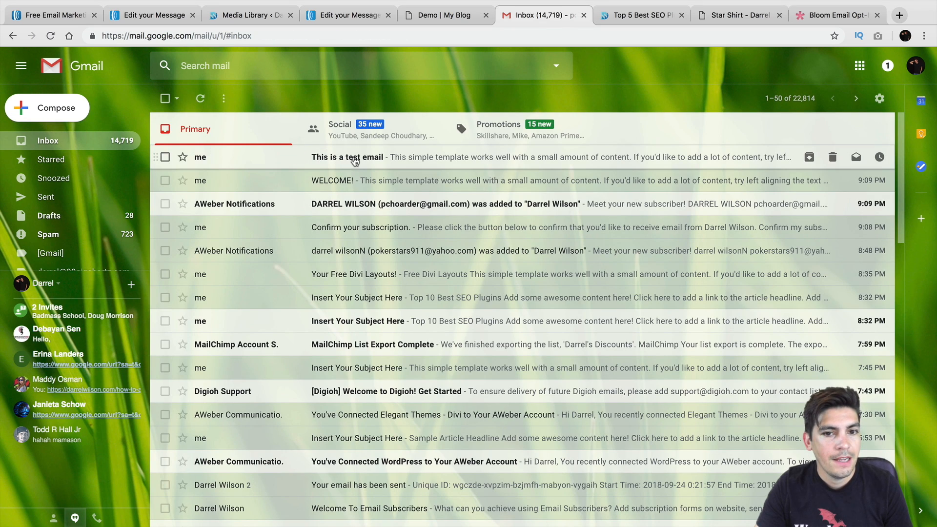
left_click(354, 162)
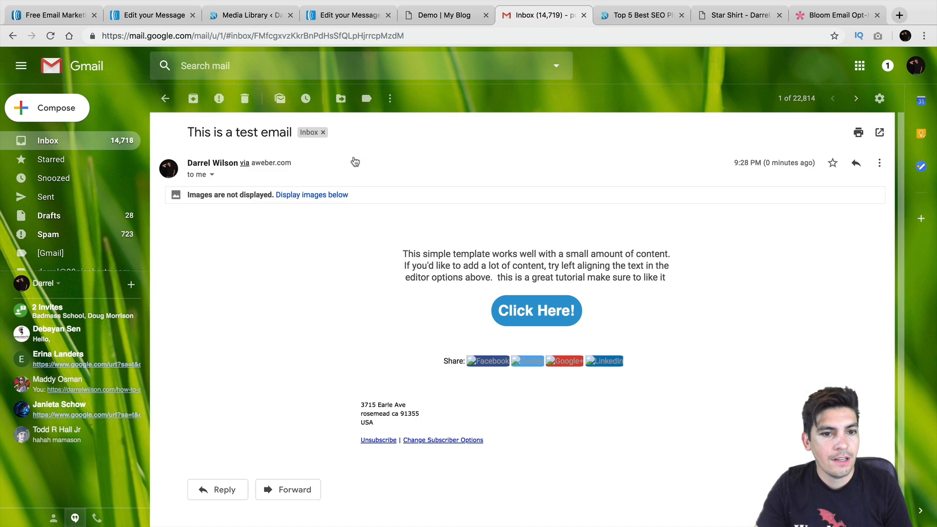
left_click(323, 195)
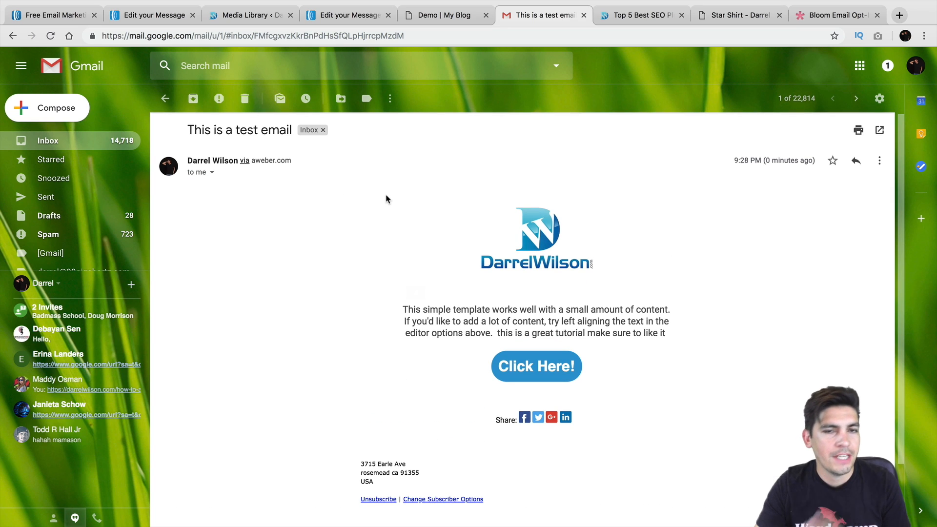
scroll(386, 198, "down", 1)
scroll(387, 195, "down", 2)
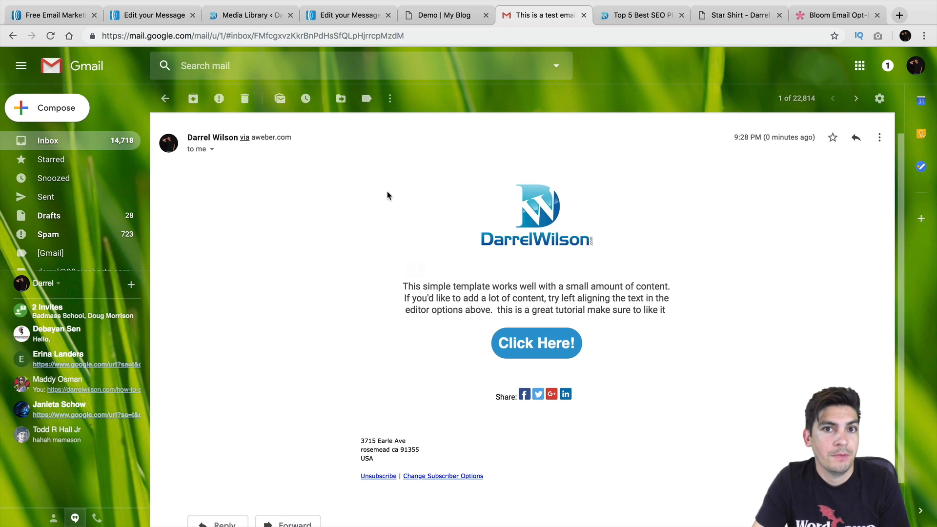
Check where the email's Click Here! button leads, then return to the AWeber tab
left_click(545, 333)
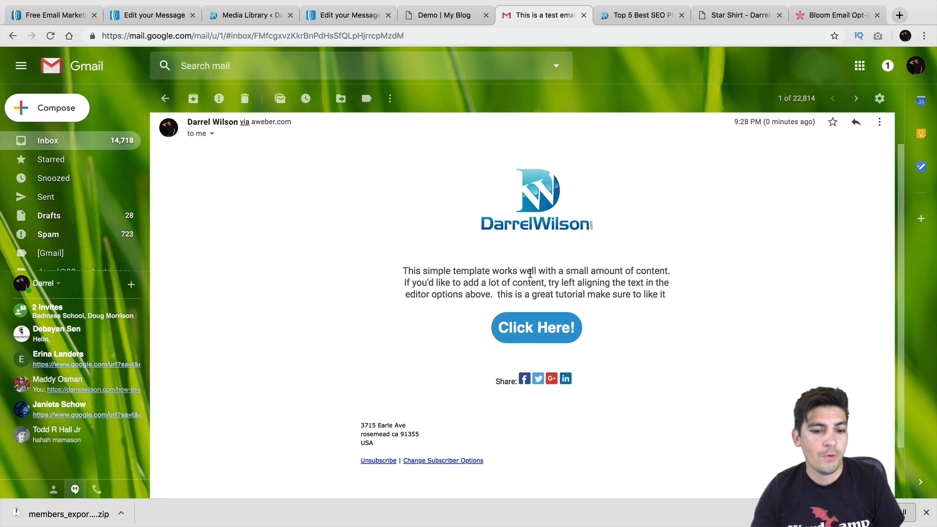
scroll(530, 274, "up", 2)
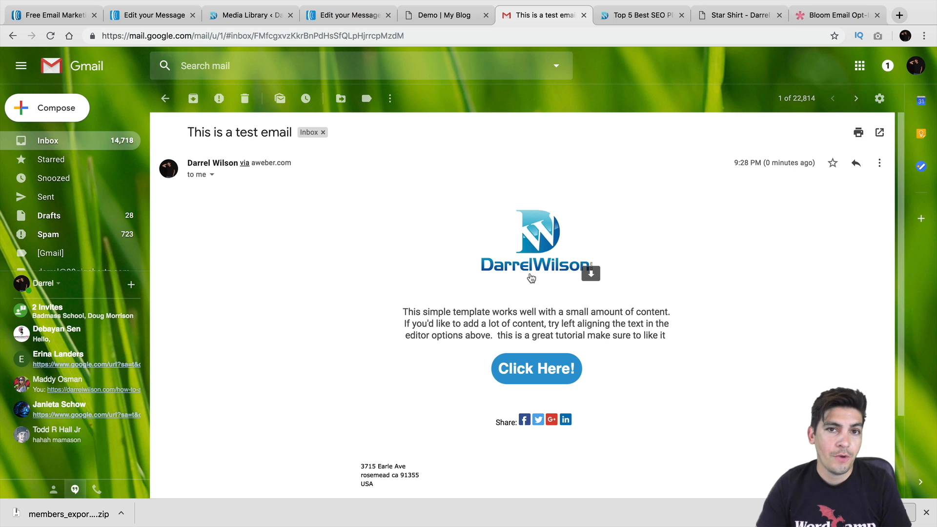
mouse_move(555, 278)
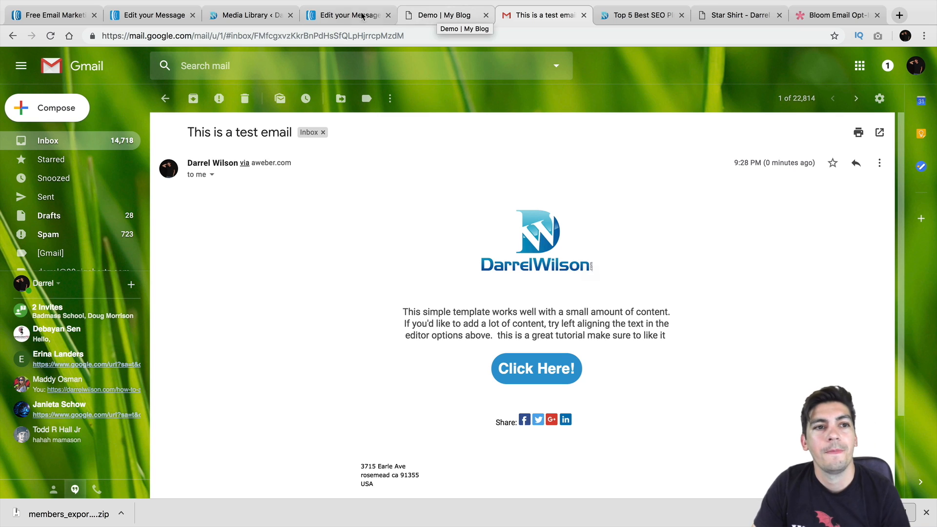
left_click(160, 14)
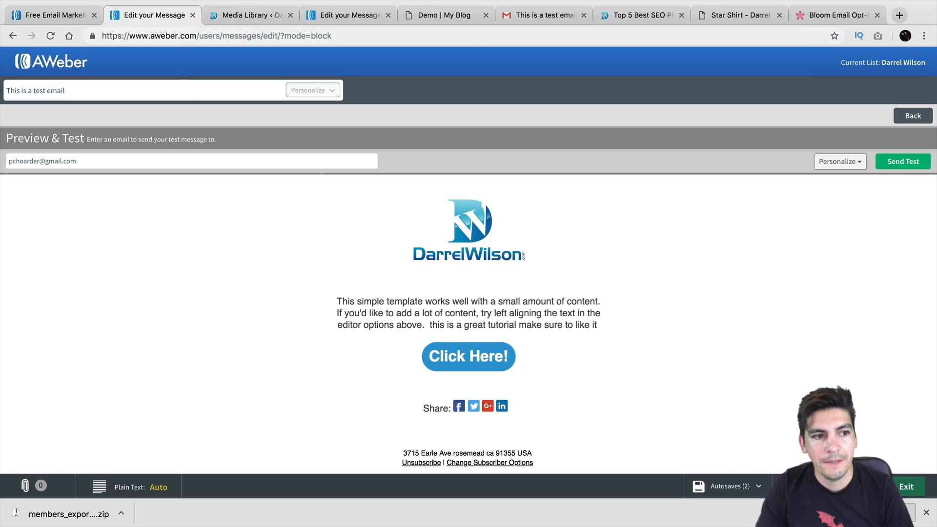
Exit the editor and go via Home to the Messages Drafts list with 'This is a test email'
left_click(897, 487)
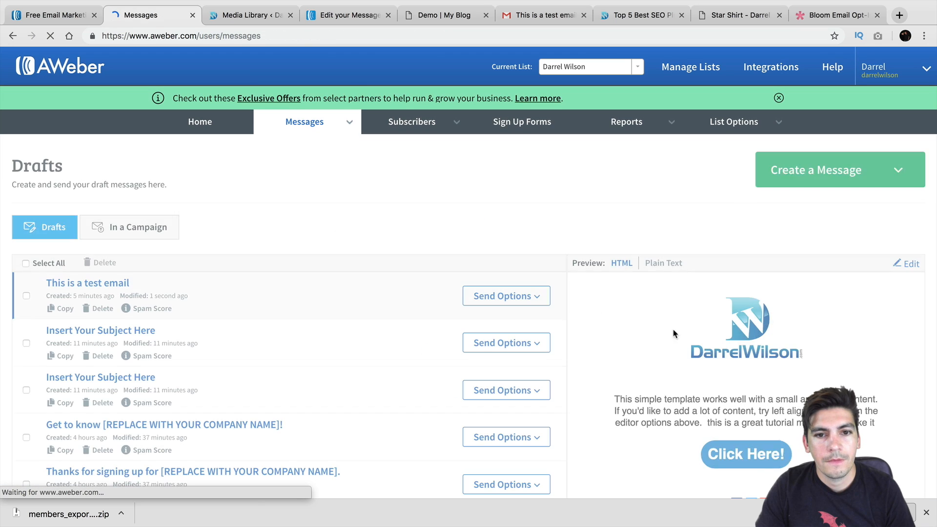
mouse_move(307, 122)
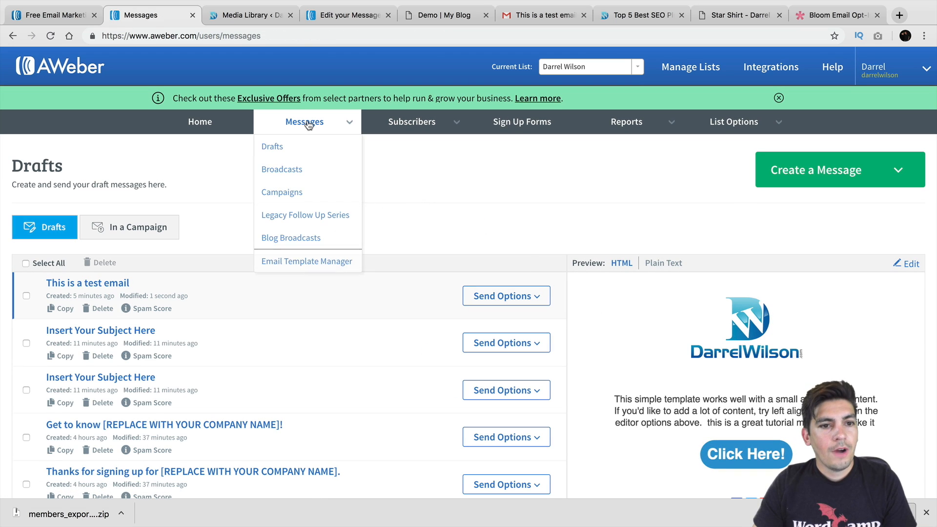
left_click(237, 123)
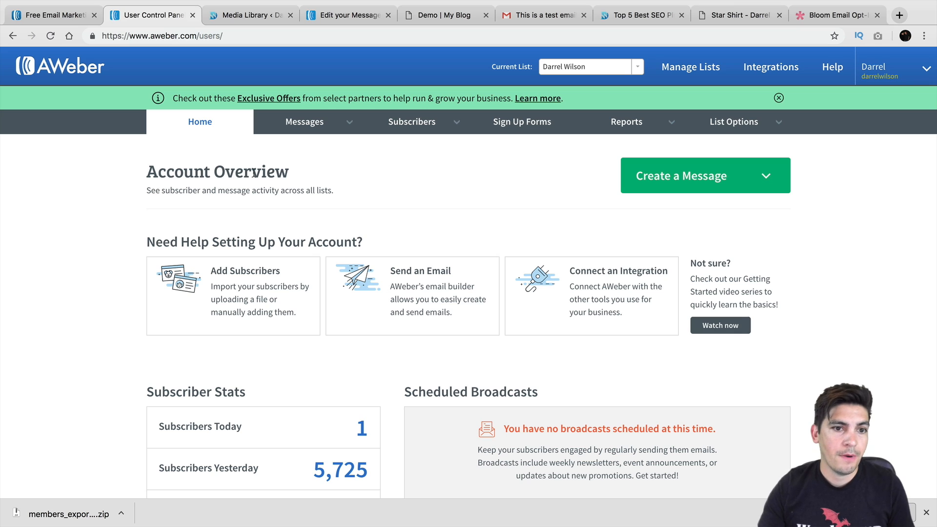
left_click(285, 122)
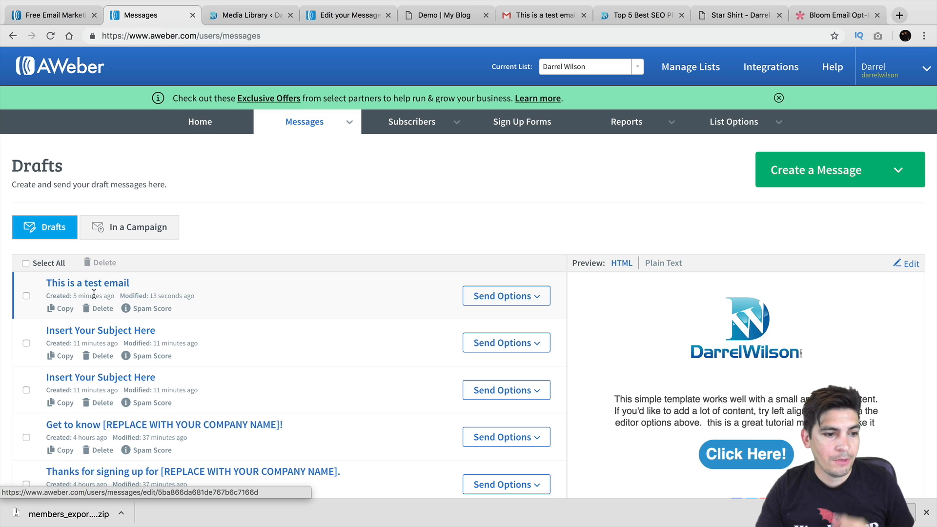
left_click(502, 295)
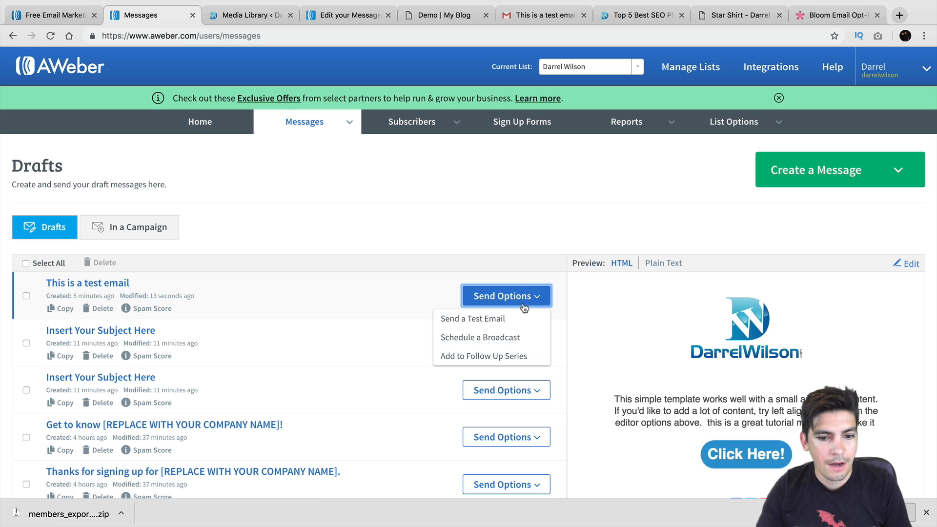
left_click(511, 341)
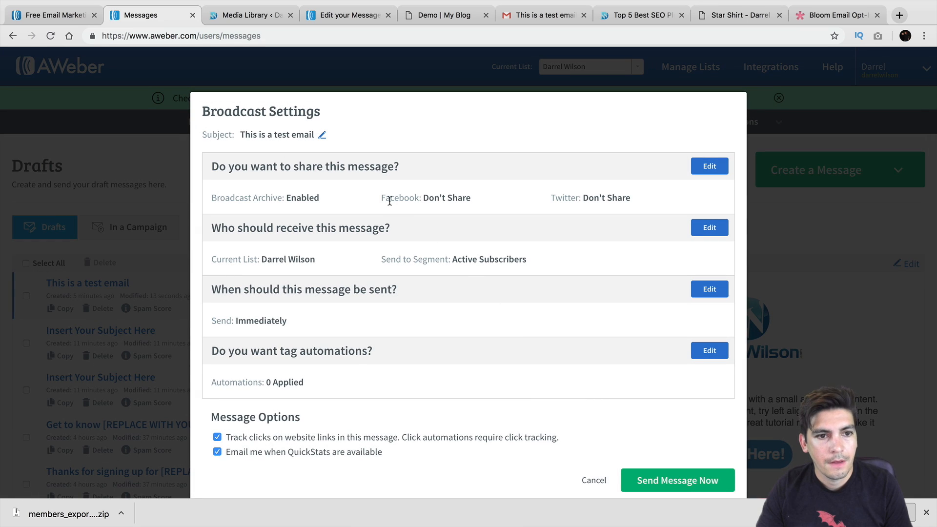
left_click(320, 136)
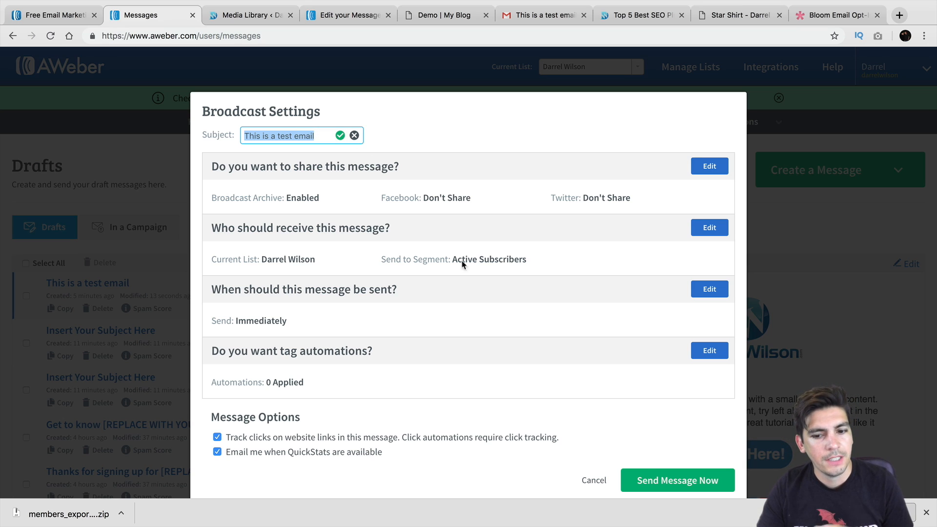
left_click(592, 480)
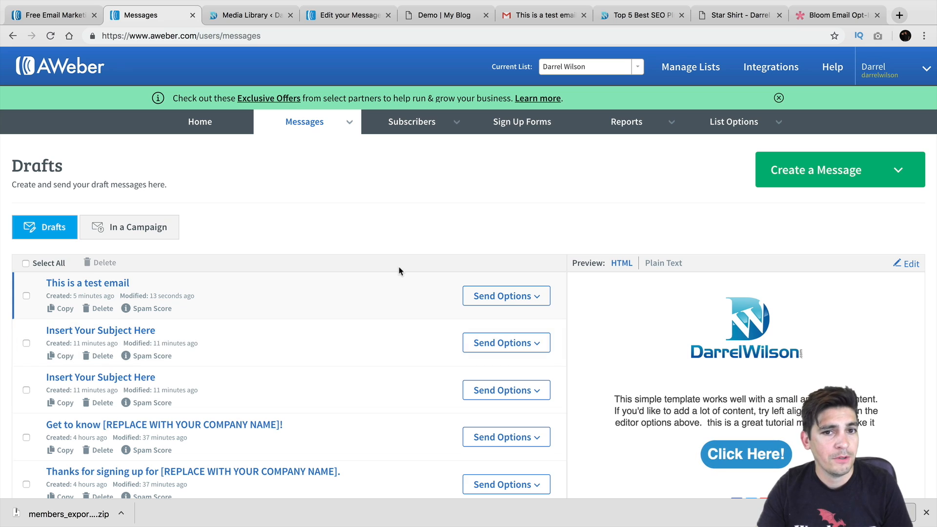
mouse_move(347, 134)
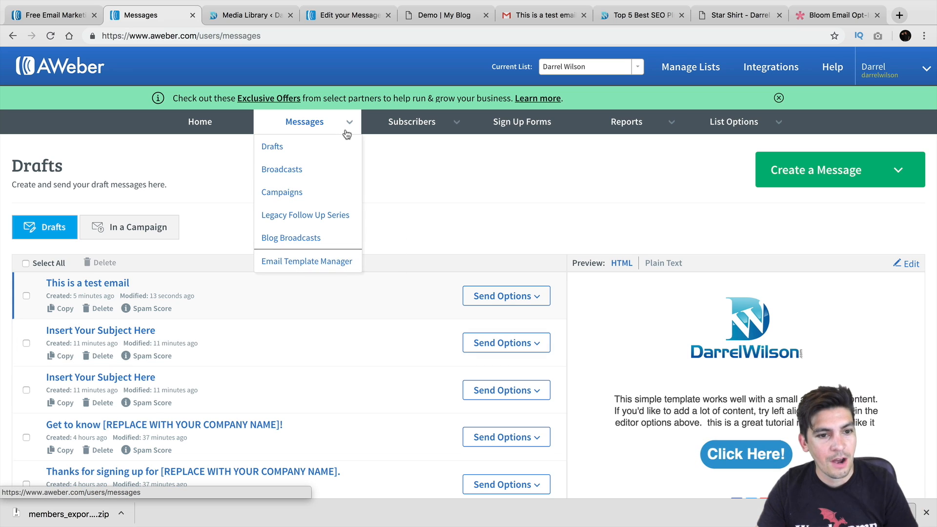
Delete the WELCOME! message from the Legacy Follow Up Series
left_click(296, 217)
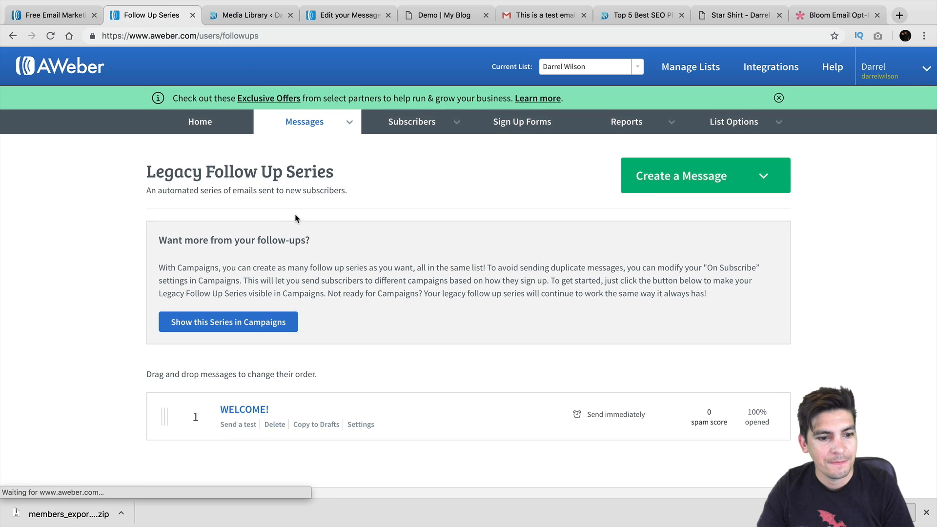
scroll(293, 307, "down", 2)
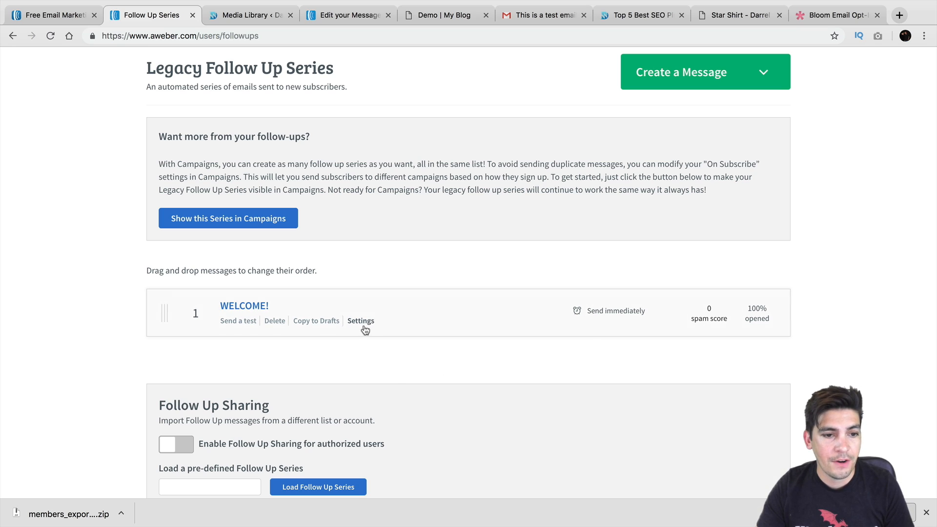
left_click(275, 320)
left_click(584, 300)
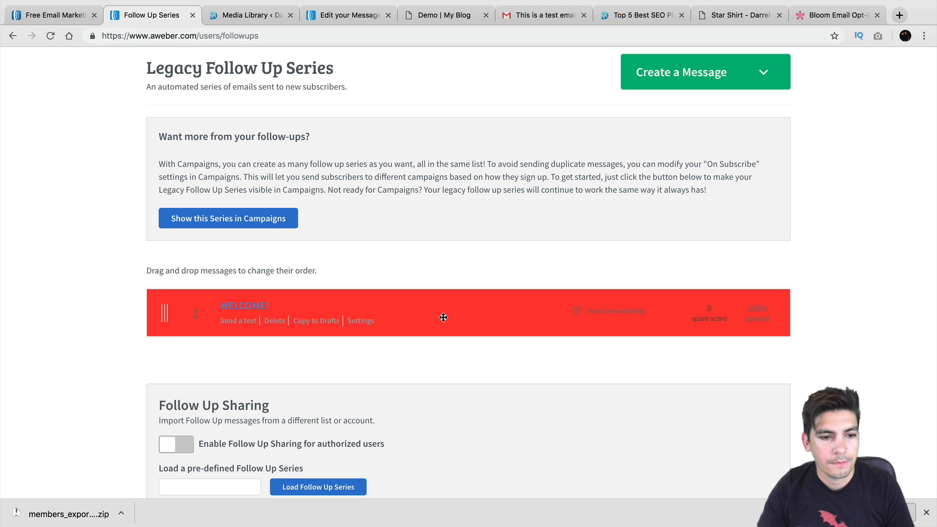
Create a new message with the Drag & Drop Email Builder
scroll(294, 316, "up", 3)
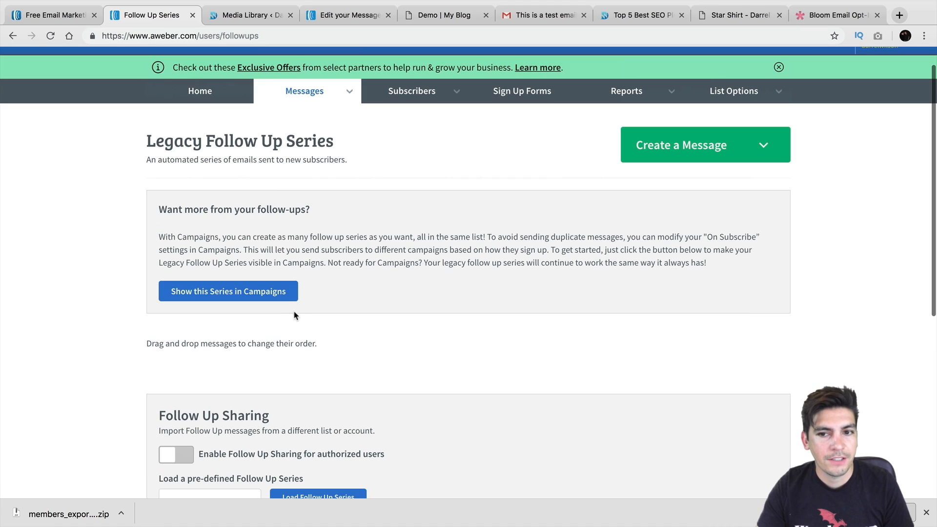
left_click(660, 155)
left_click(681, 182)
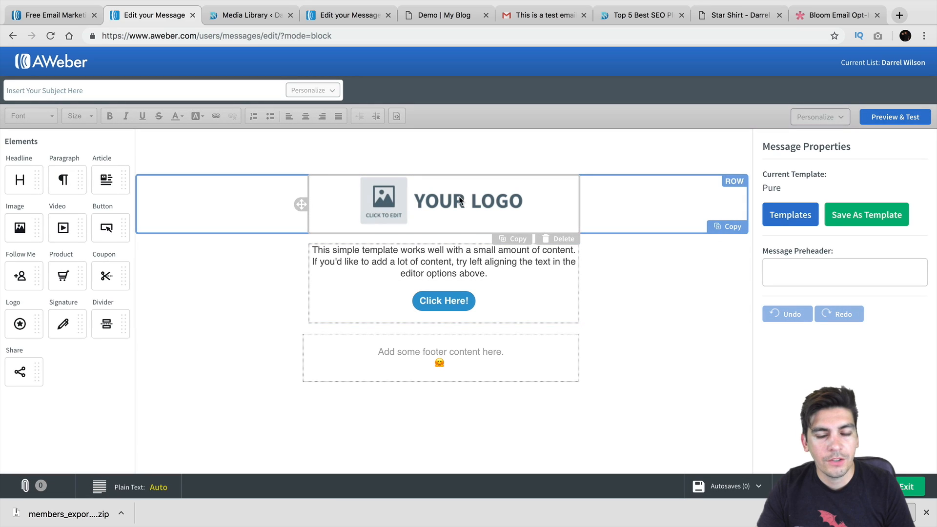
Replace the YOUR LOGO placeholder with the DarrelWilson logo from My Images, resized to 228 wide
left_click(449, 205)
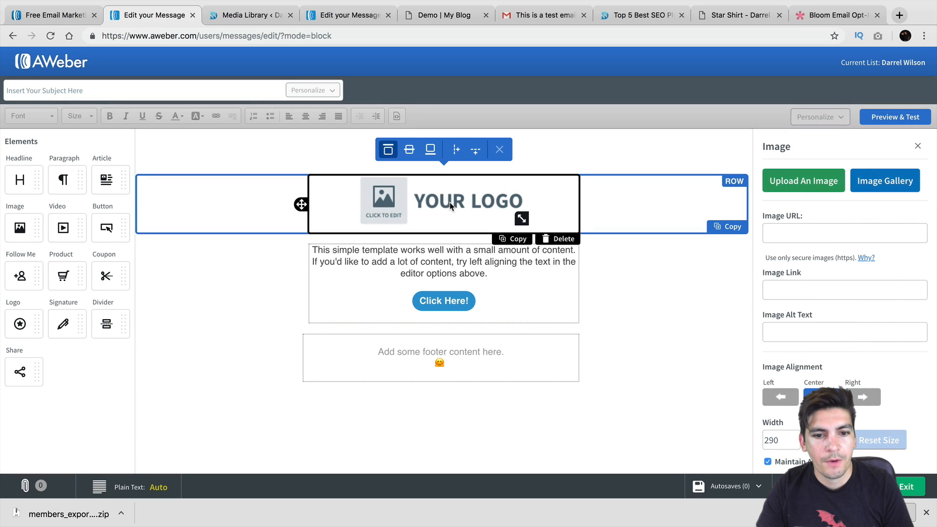
left_click(884, 181)
left_click(322, 107)
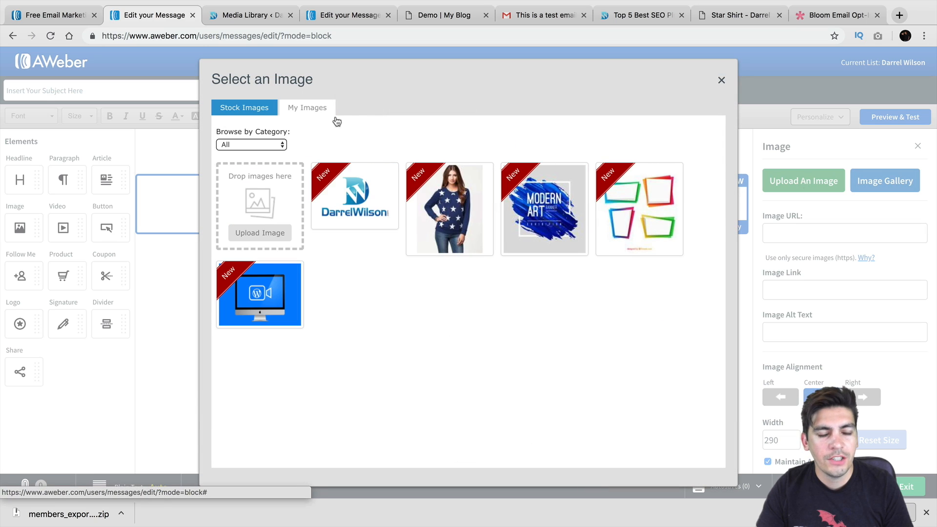
left_click(376, 195)
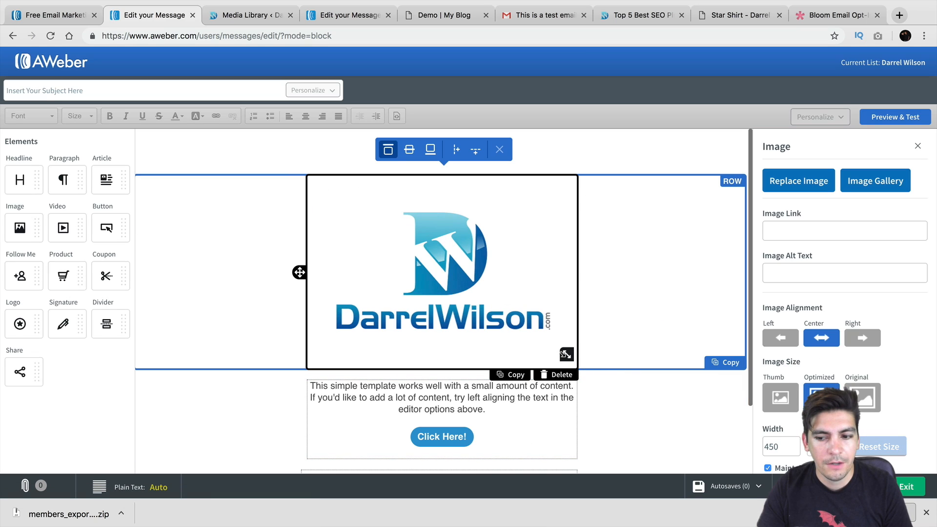
left_click_drag(565, 354, 504, 263)
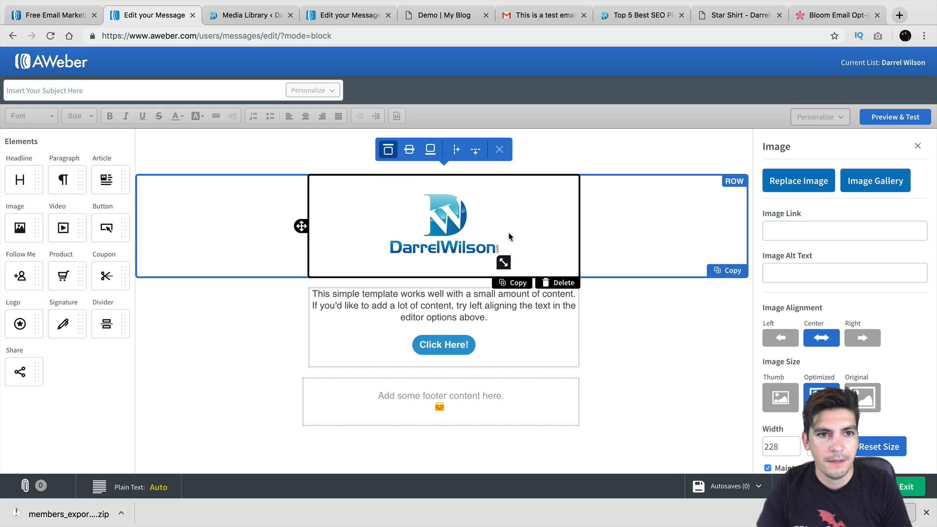
Glance at the other editor and media library tabs, then select the Click Here! button block
left_click(346, 16)
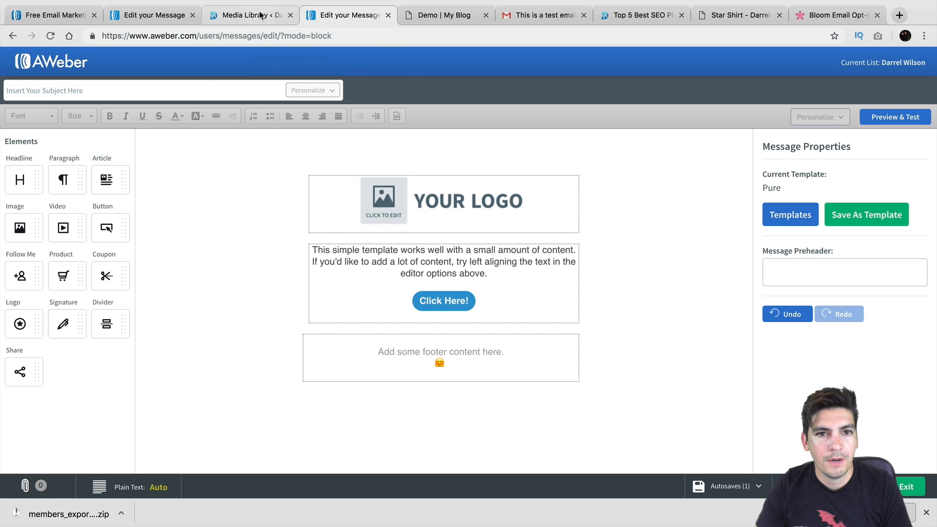
left_click(207, 17)
left_click(188, 16)
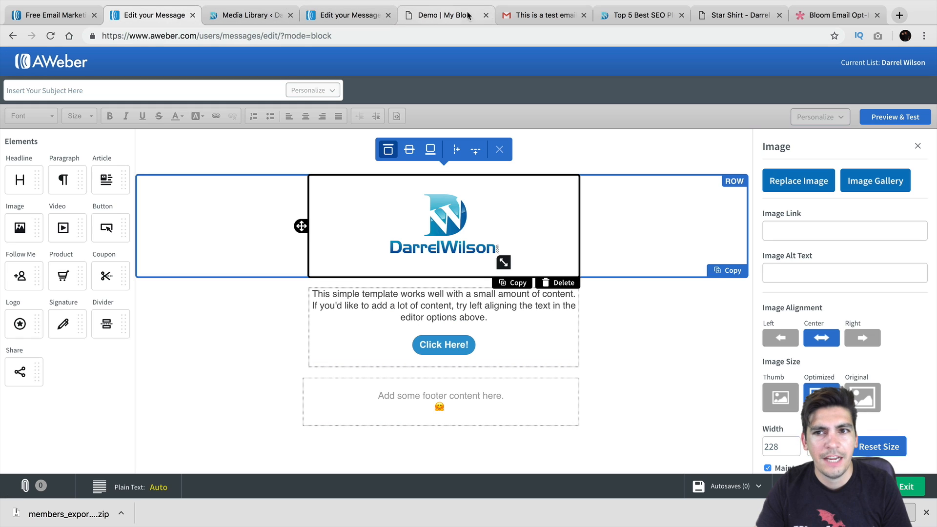
left_click(473, 346)
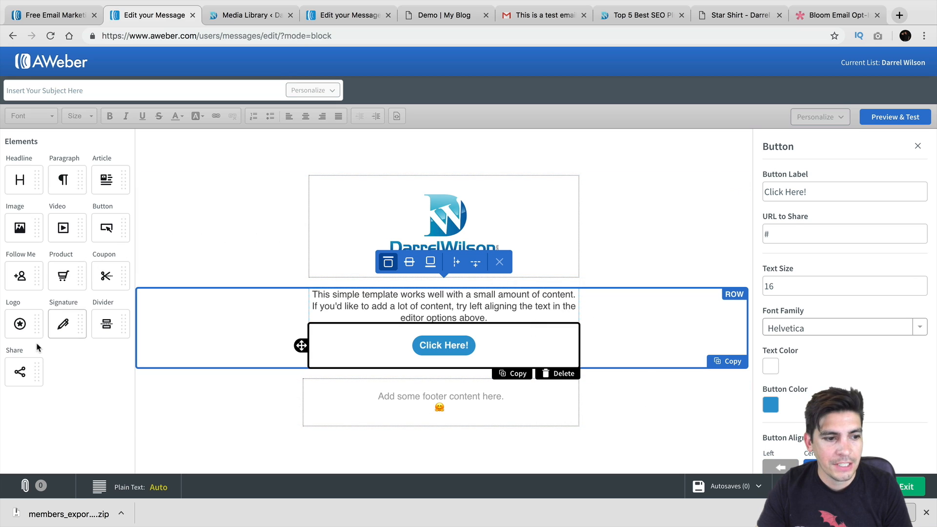
Add a Share block to the footer row, removing the misplaced first one
left_click_drag(20, 371, 441, 393)
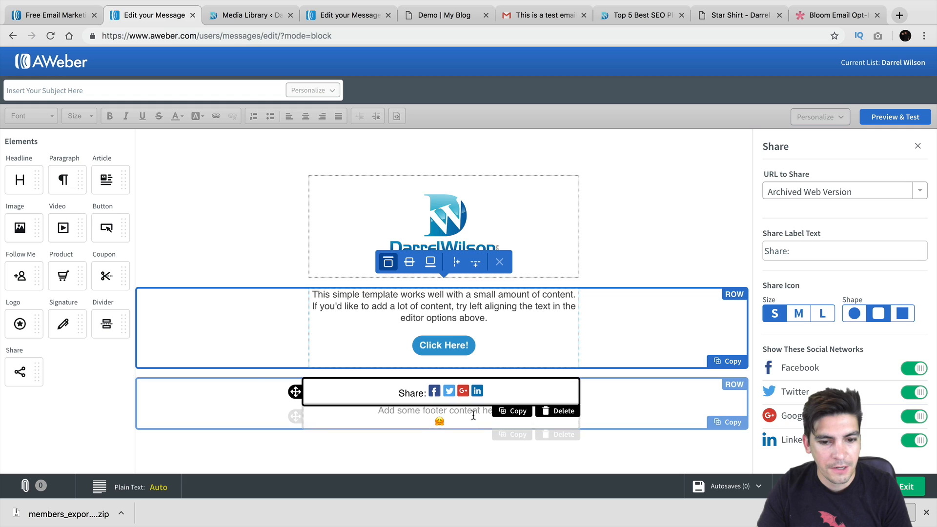
left_click(564, 413)
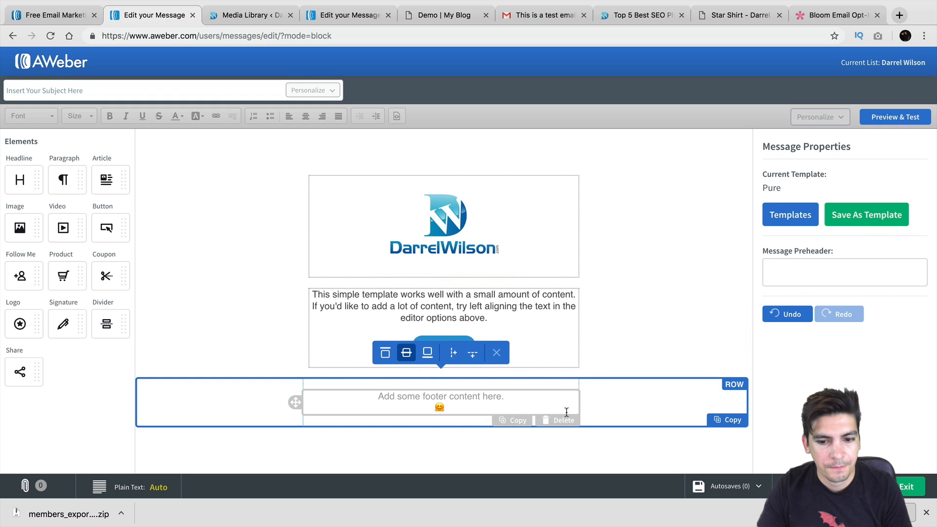
left_click_drag(20, 371, 398, 393)
Paste the darrelwilson.com address as the Click Here! button's link
left_click(460, 341)
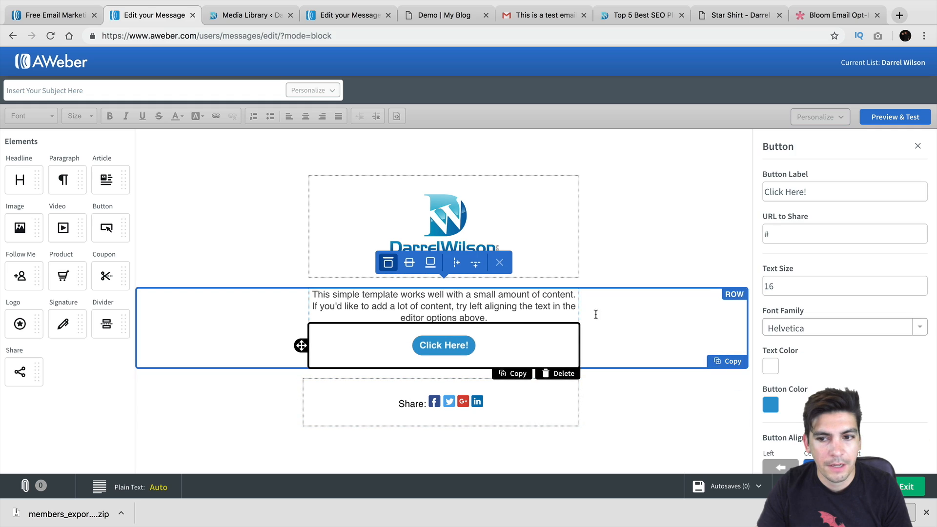
right_click(814, 235)
left_click(841, 329)
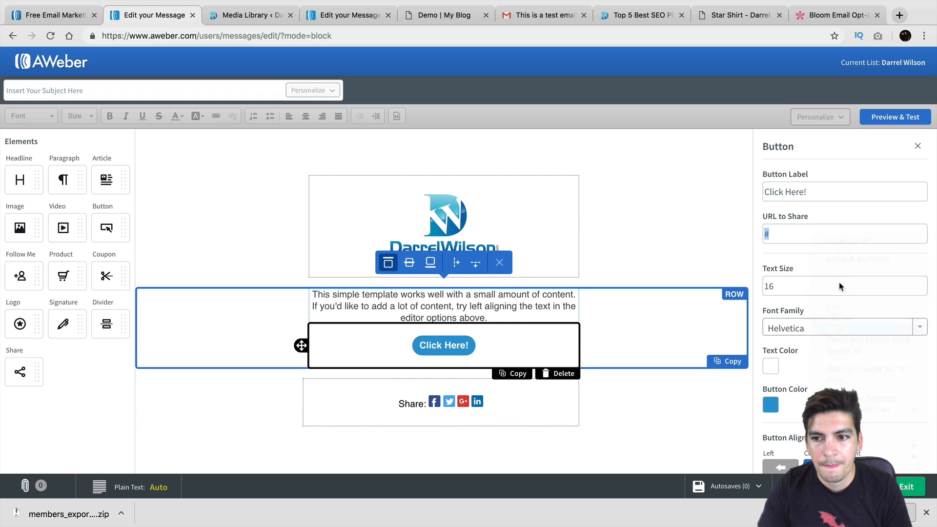
left_click(904, 490)
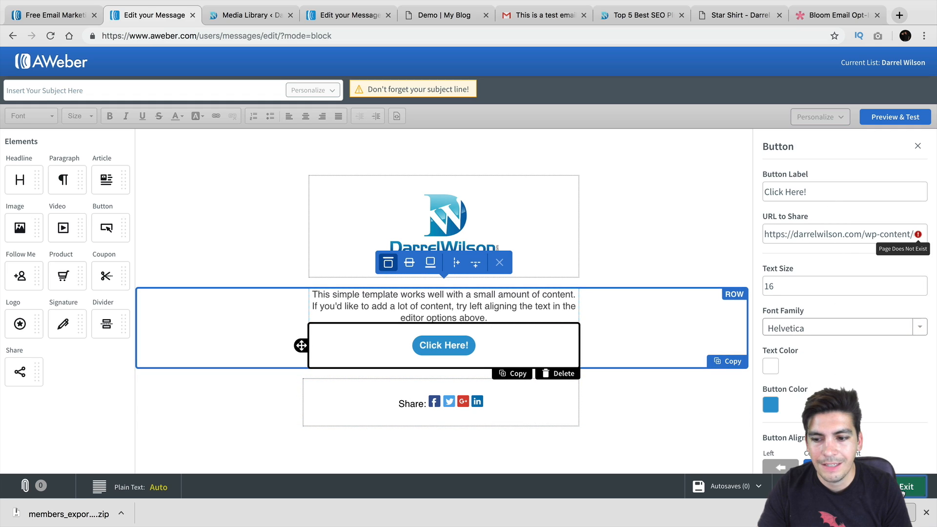
Title the email 'Welcome To The DarrelWilson.com Family!' and save it to Drafts
left_click(256, 88)
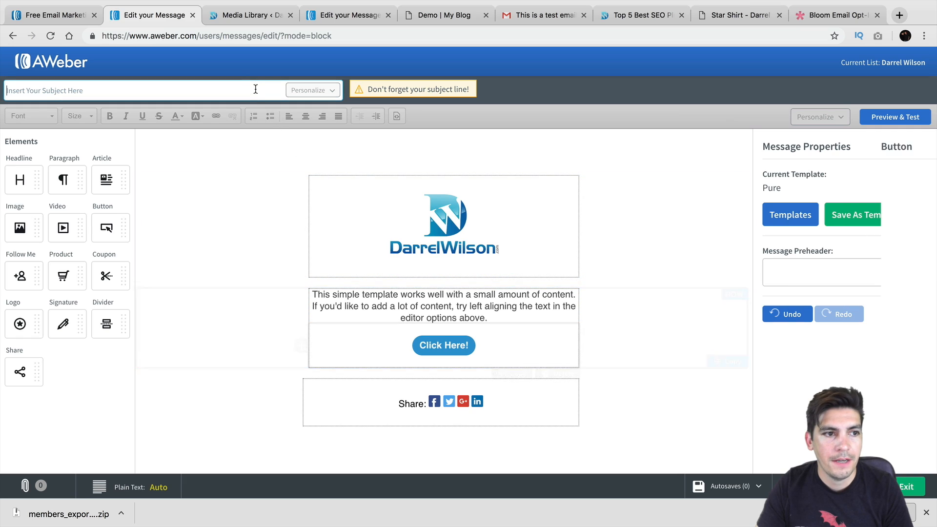
type("Welcome To ")
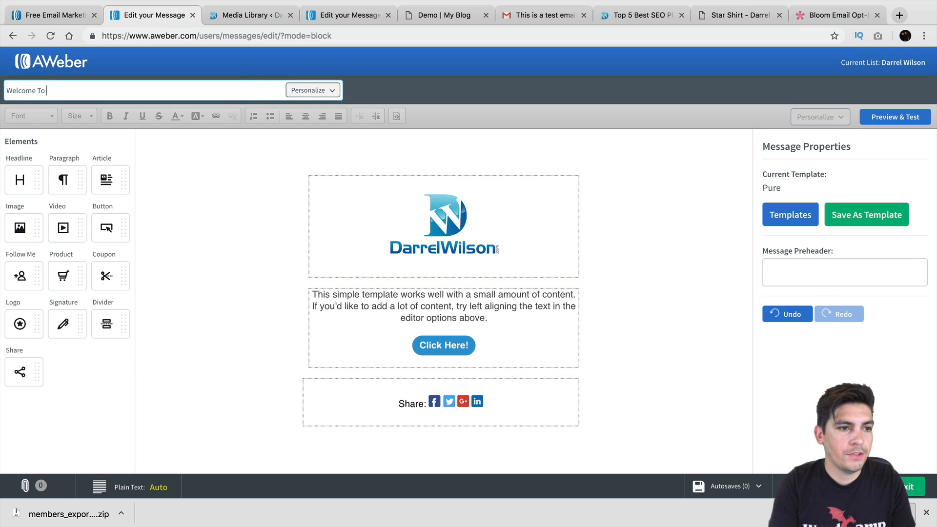
type("The DarrelWilson.com Family!")
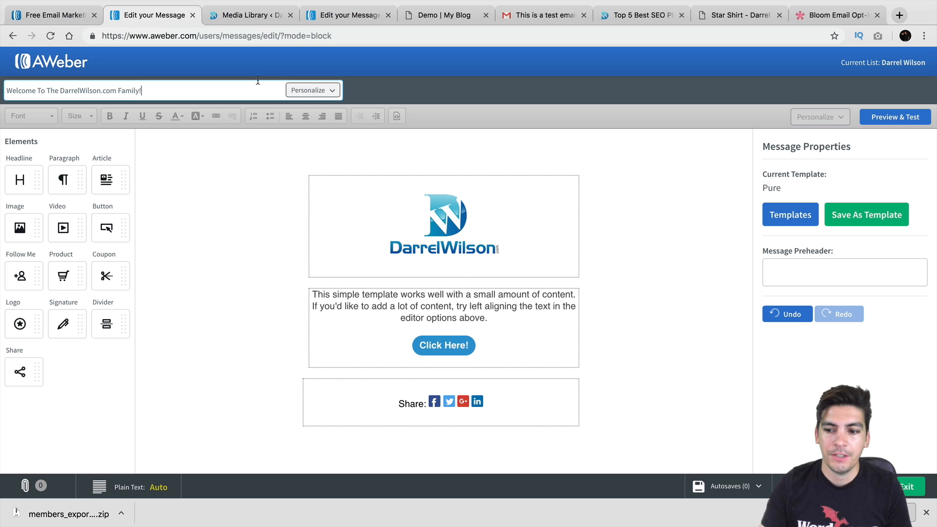
left_click(891, 487)
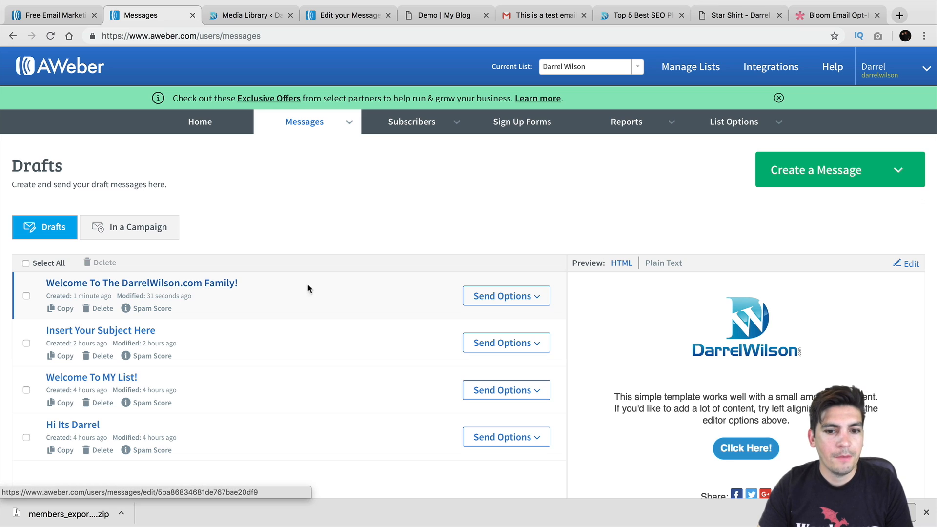
Preview the saved drafts, ending on 'Welcome To The DarrelWilson.com Family!'
scroll(455, 286, "down", 3)
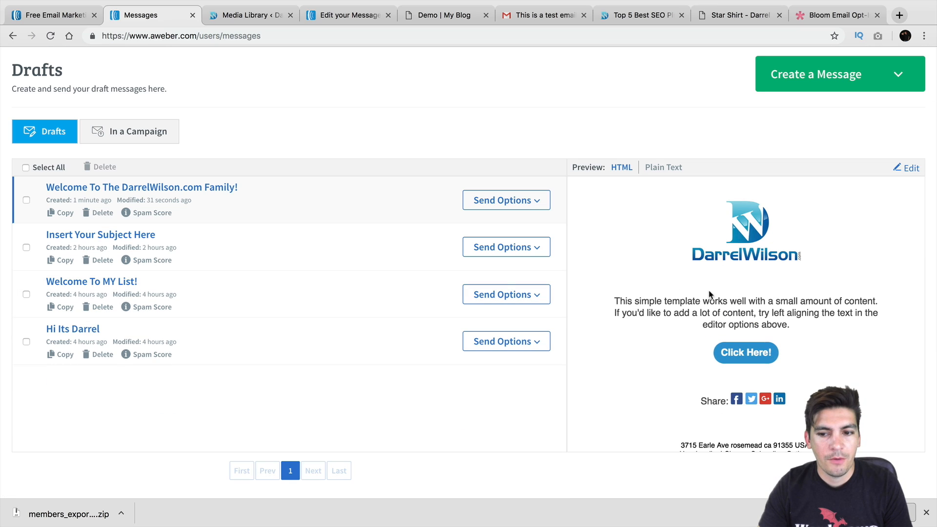
left_click(382, 253)
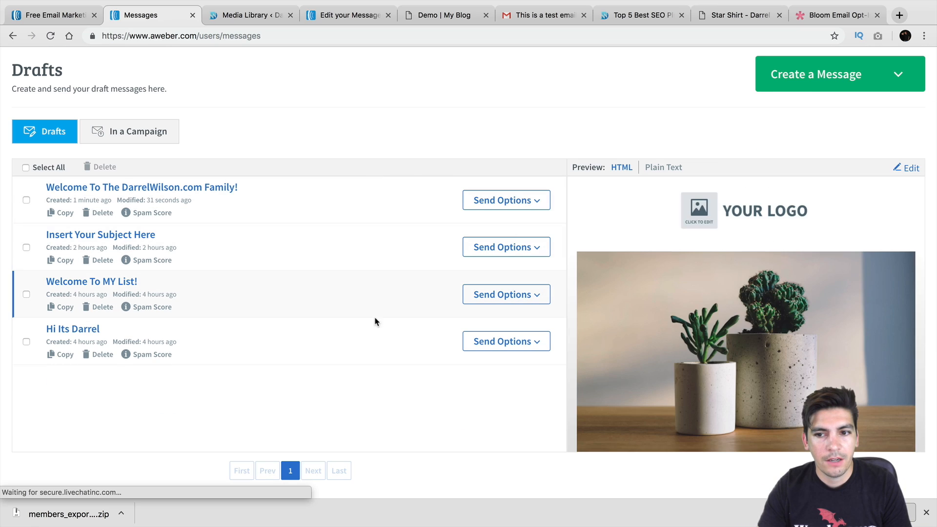
left_click(385, 297)
left_click(386, 246)
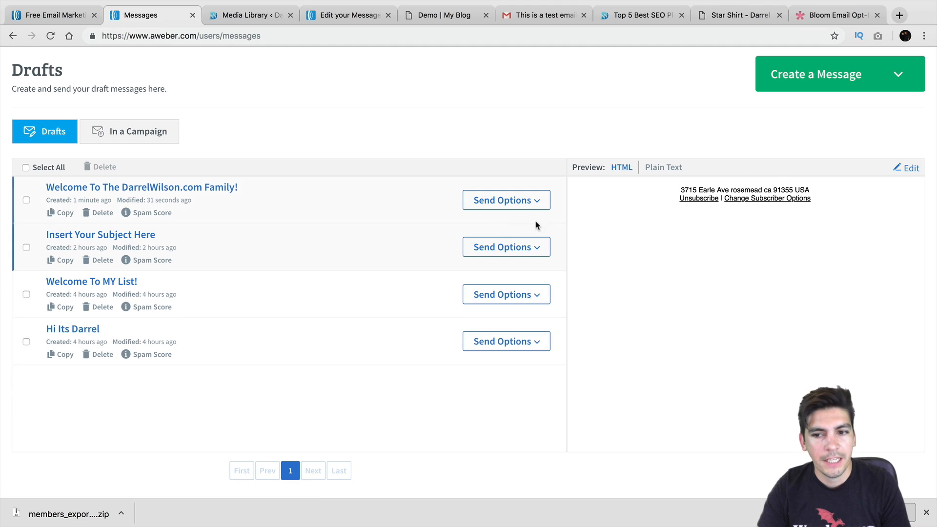
left_click(353, 210)
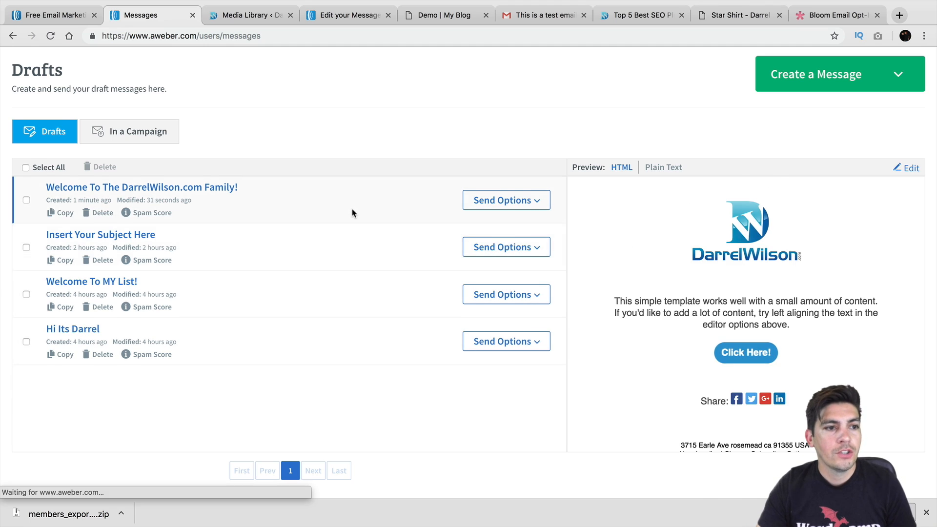
scroll(351, 213, "up", 2)
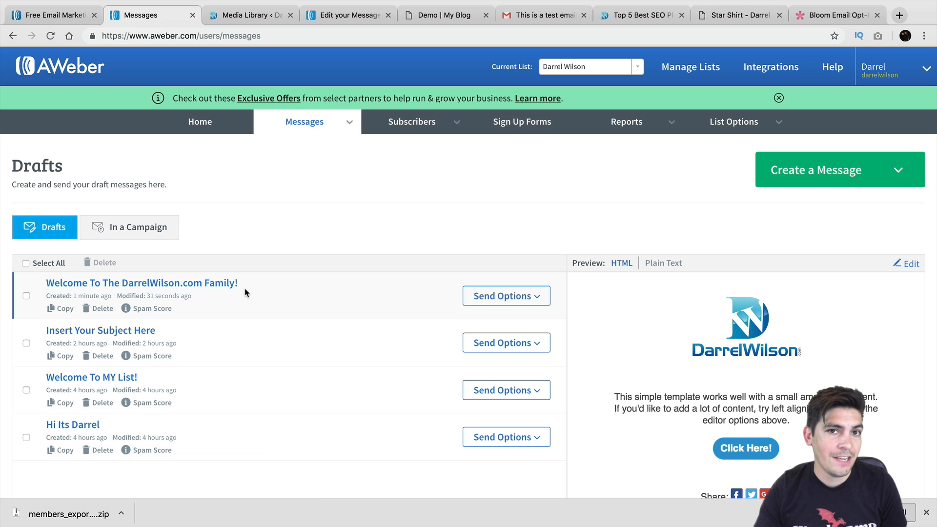
Add the 'Welcome To The DarrelWilson.com Family!' draft to the Legacy Follow Up Series, sent immediately
left_click(531, 296)
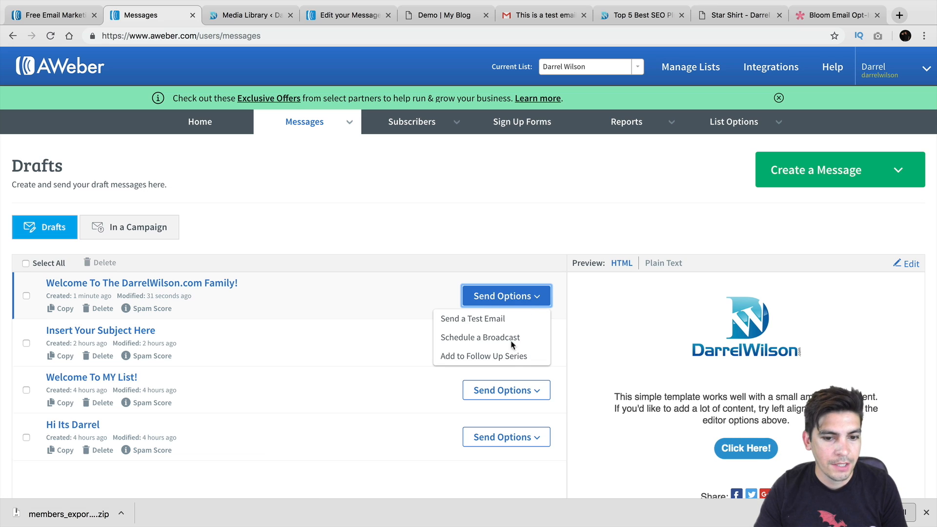
left_click(483, 356)
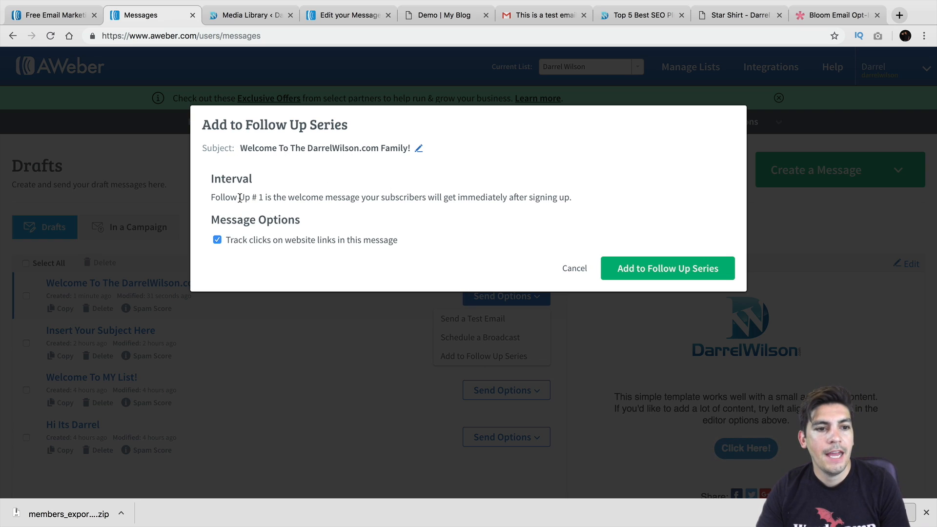
left_click_drag(218, 197, 389, 222)
left_click(324, 208)
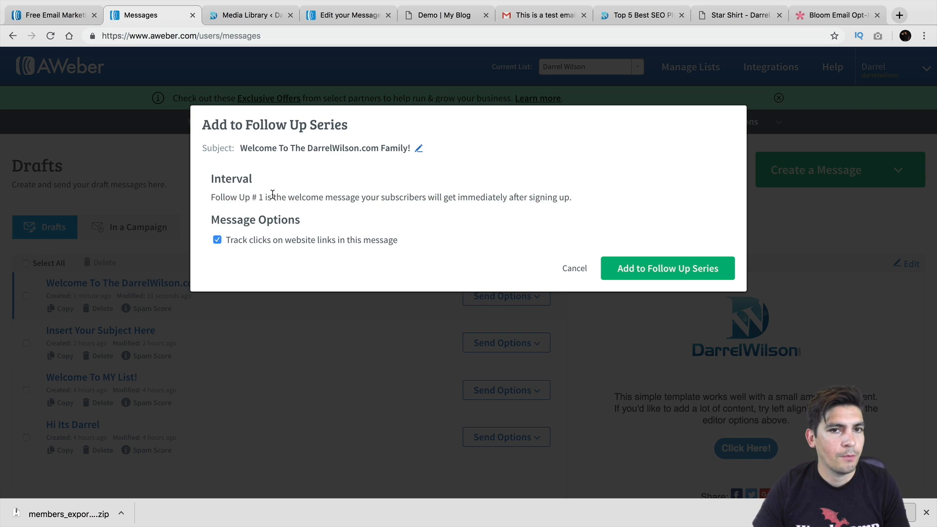
left_click_drag(283, 197, 252, 197)
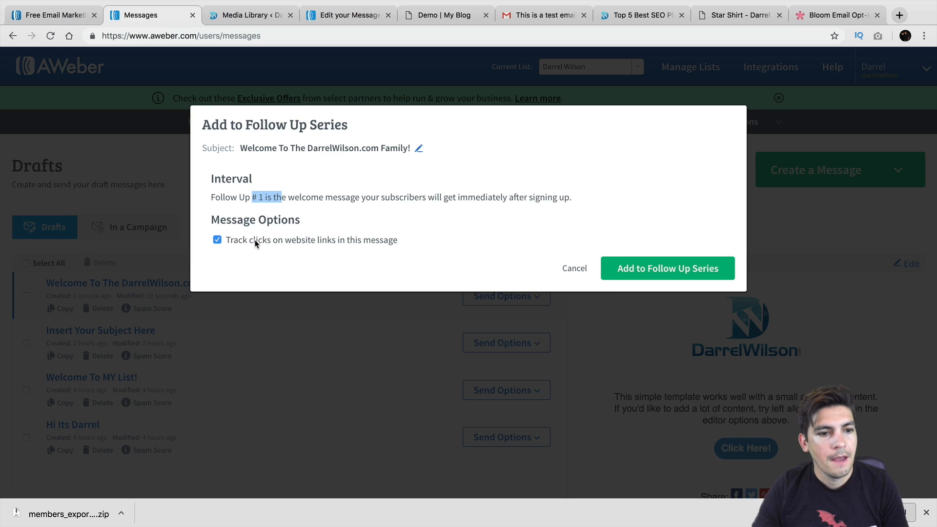
left_click_drag(255, 241, 426, 244)
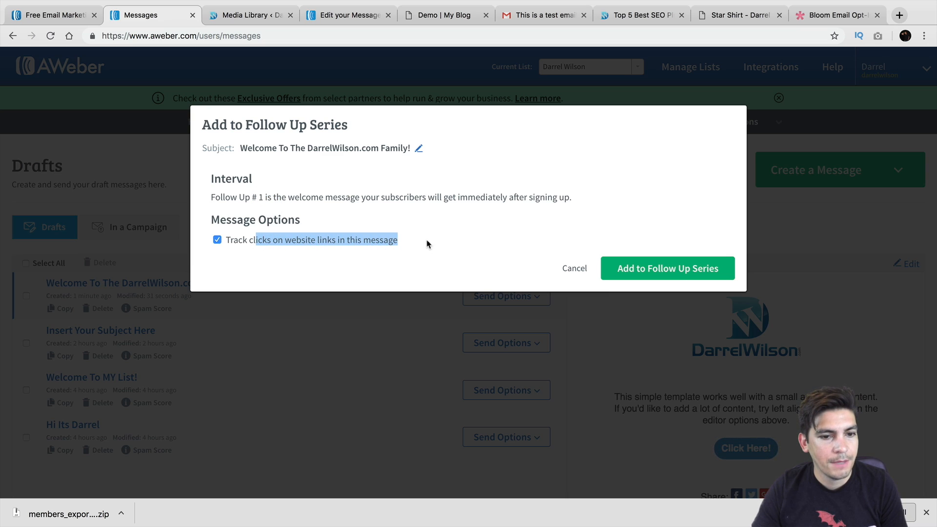
left_click(678, 273)
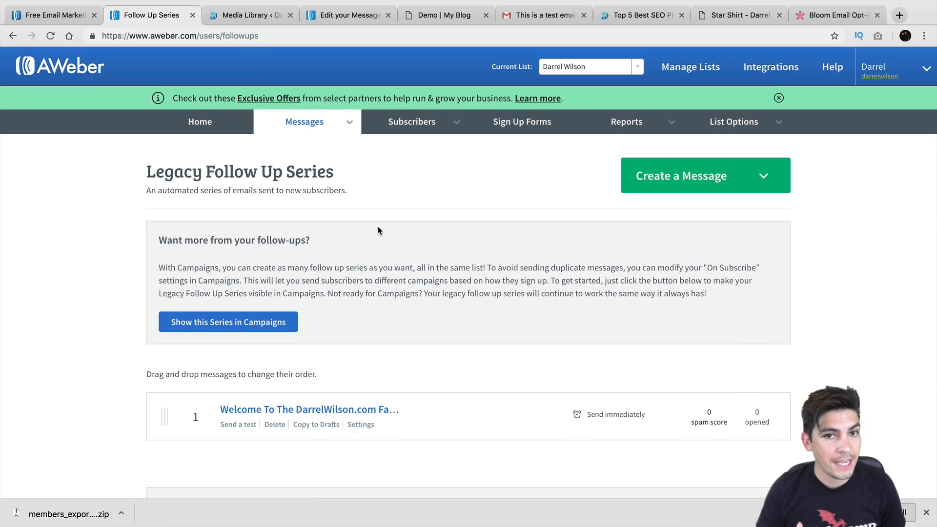
mouse_move(319, 128)
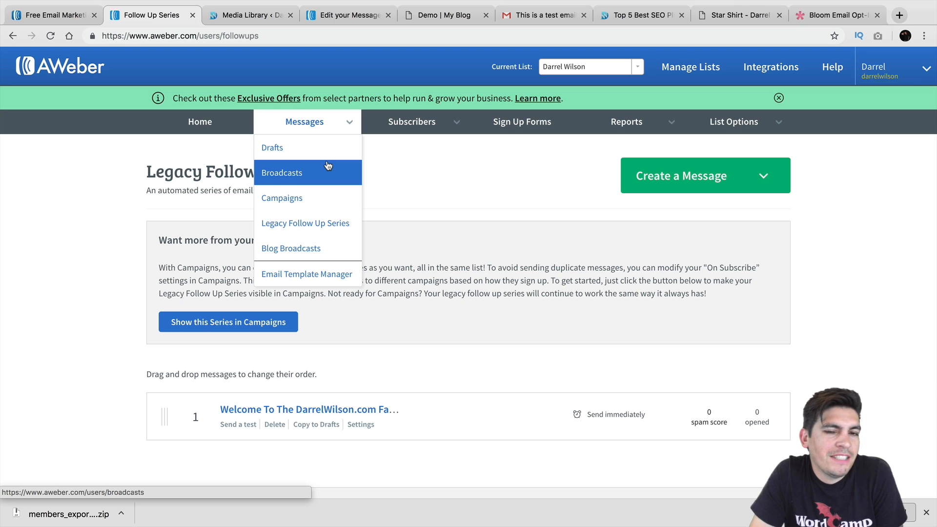
Go from Broadcasts through Subscribers to Manage Lists and start Create A List
left_click(282, 174)
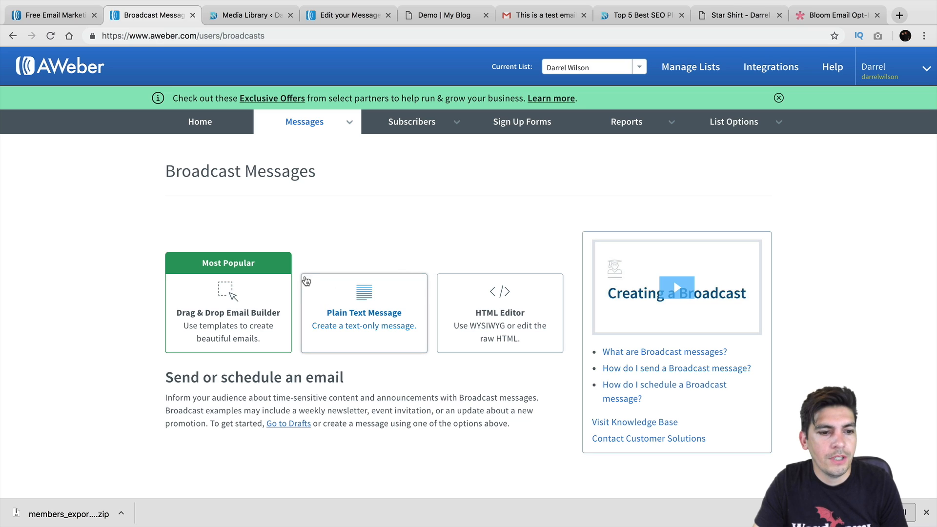
left_click(576, 72)
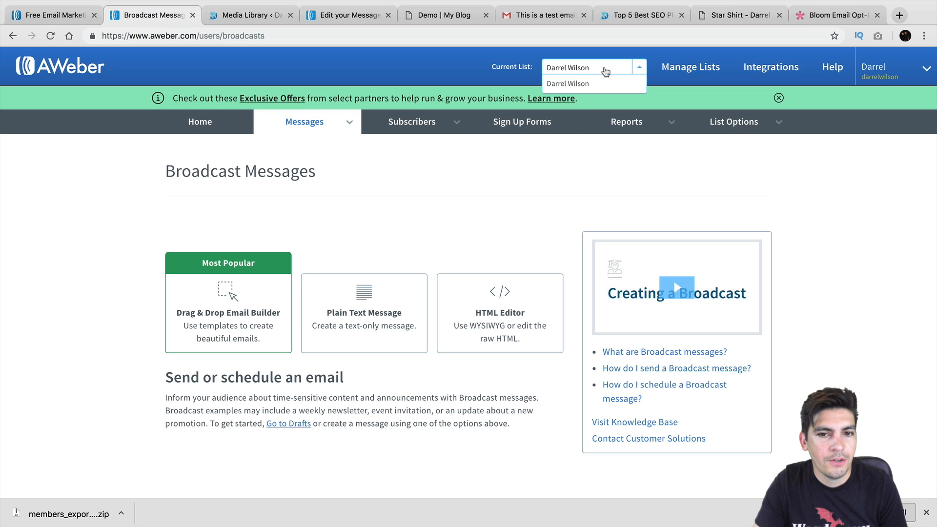
left_click(453, 126)
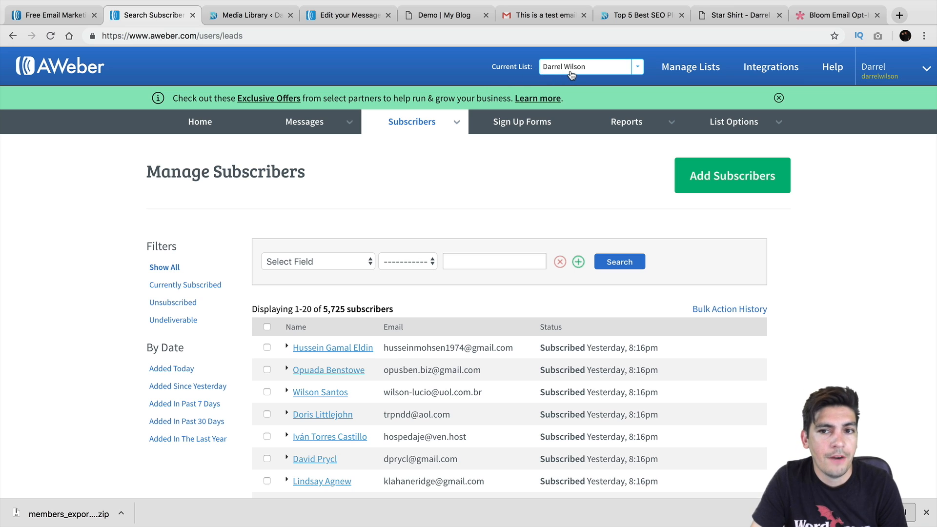
left_click(685, 67)
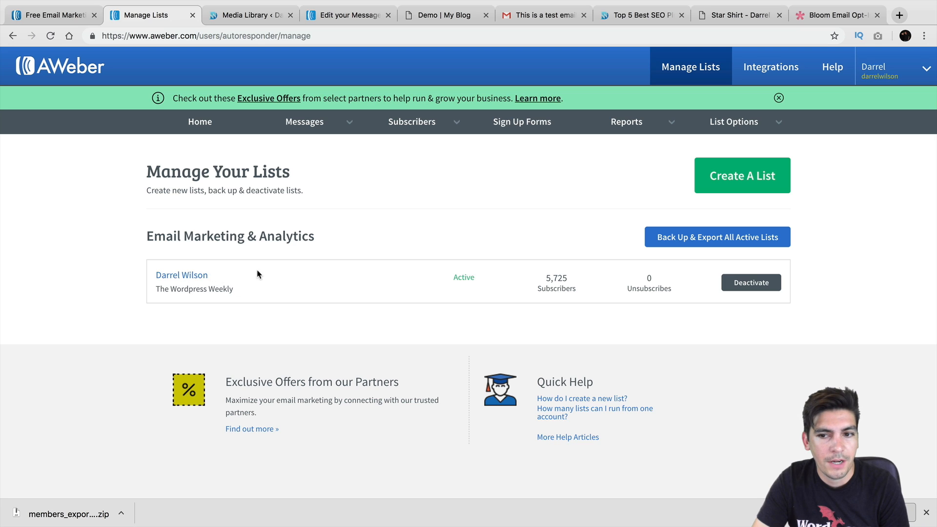
left_click(735, 182)
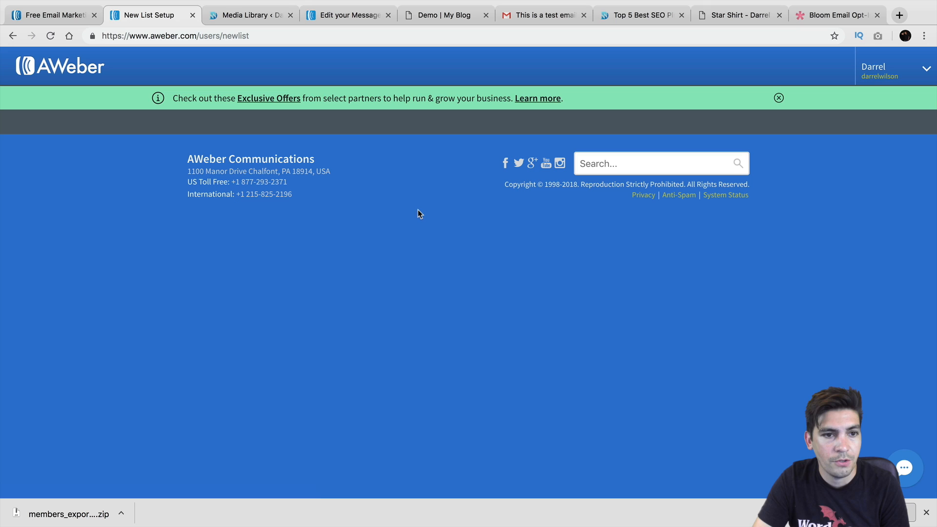
Restart the new list setup and advance to the list name and description step
left_click(13, 37)
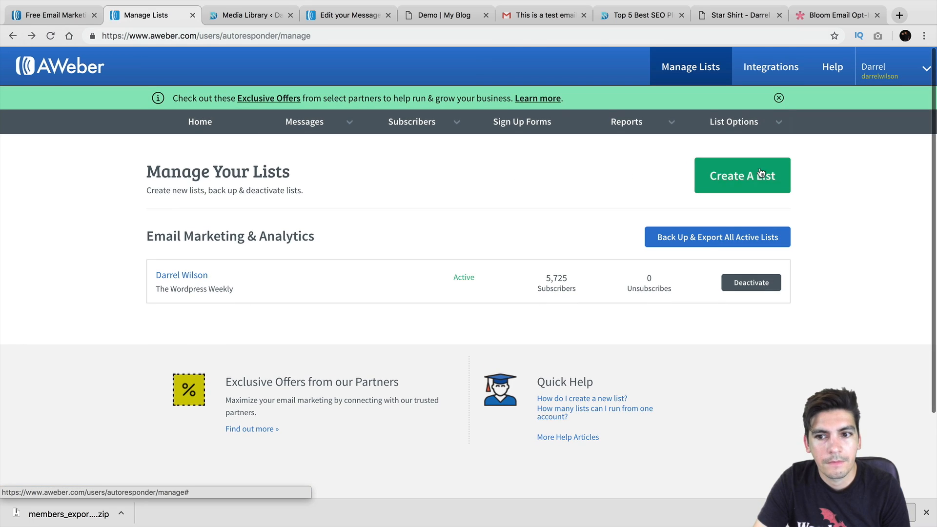
left_click(757, 189)
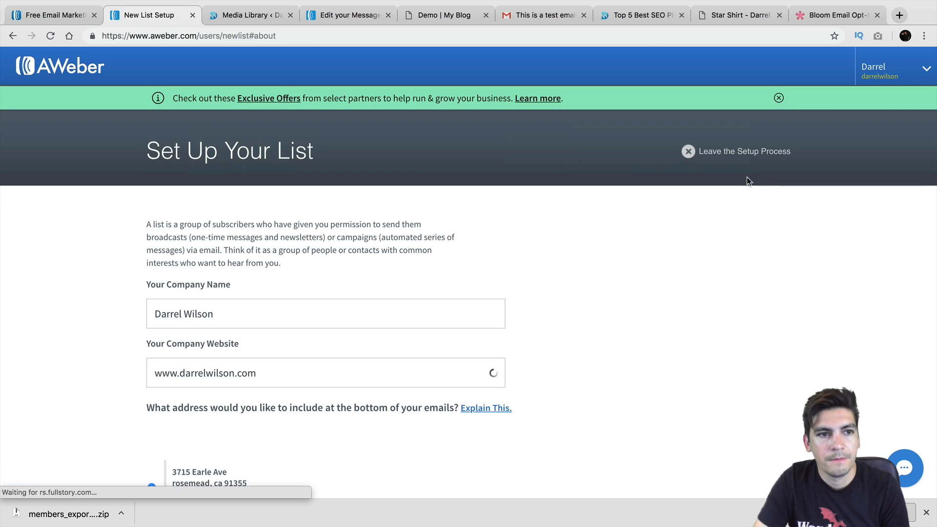
scroll(431, 181, "down", 5)
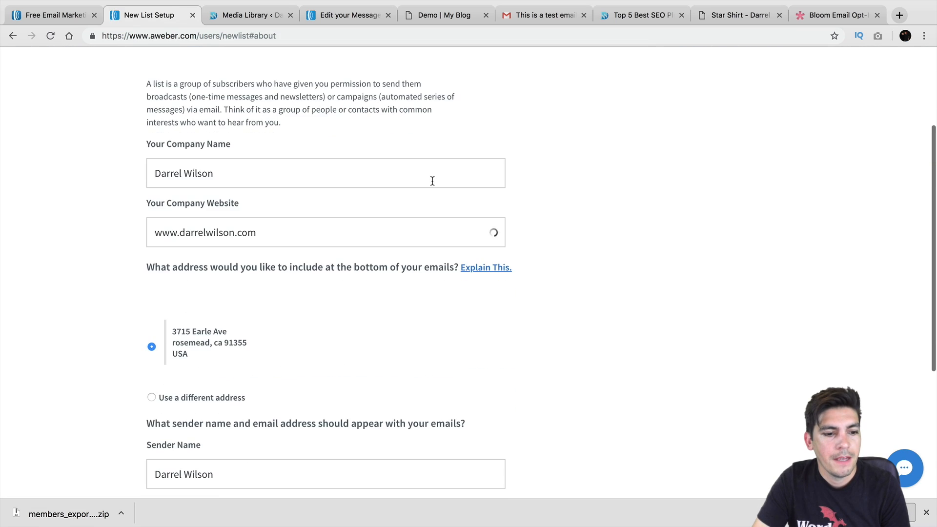
scroll(431, 182, "down", 2)
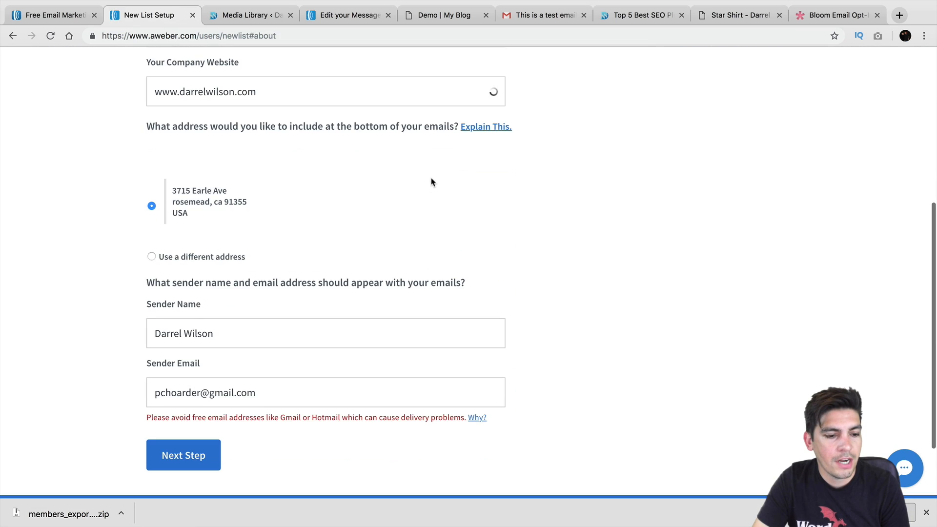
left_click(196, 457)
scroll(249, 332, "down", 1)
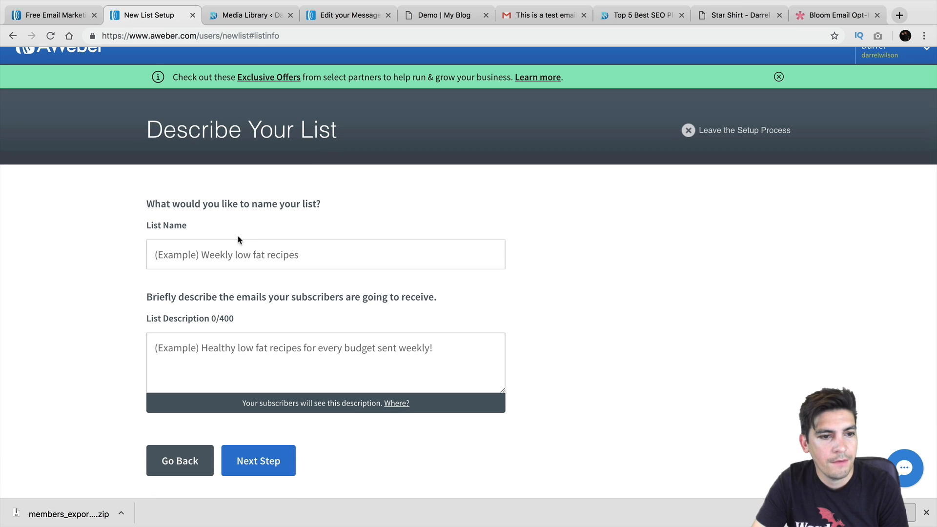
left_click_drag(189, 204, 286, 204)
Enter the list's name and the description 'Wordpress tutorials'
left_click(289, 242)
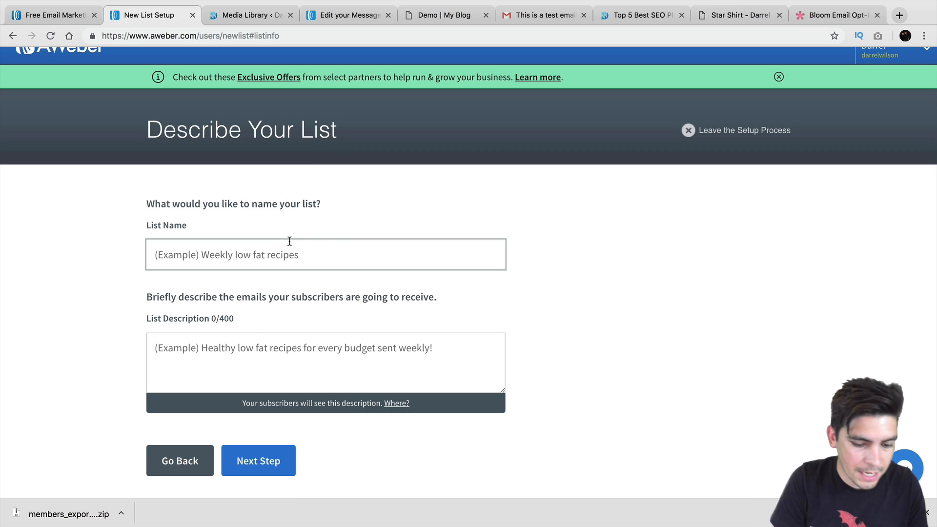
type("DArre")
key("BackSpace")
key("BackSpace")
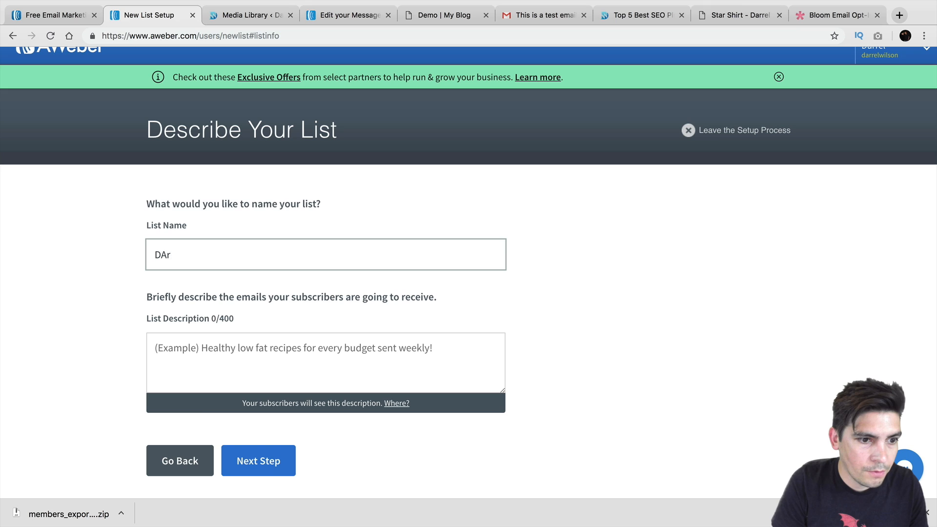
type("rel Wilson")
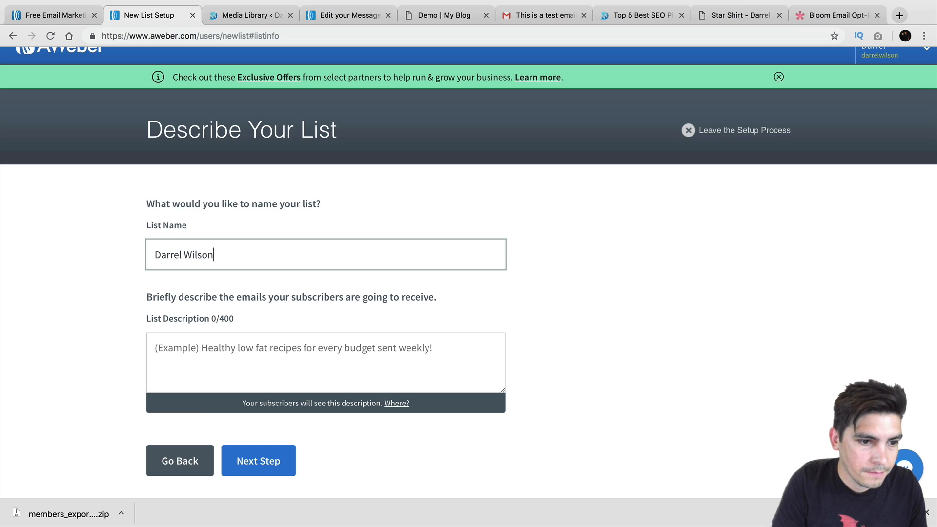
type(" New Lost")
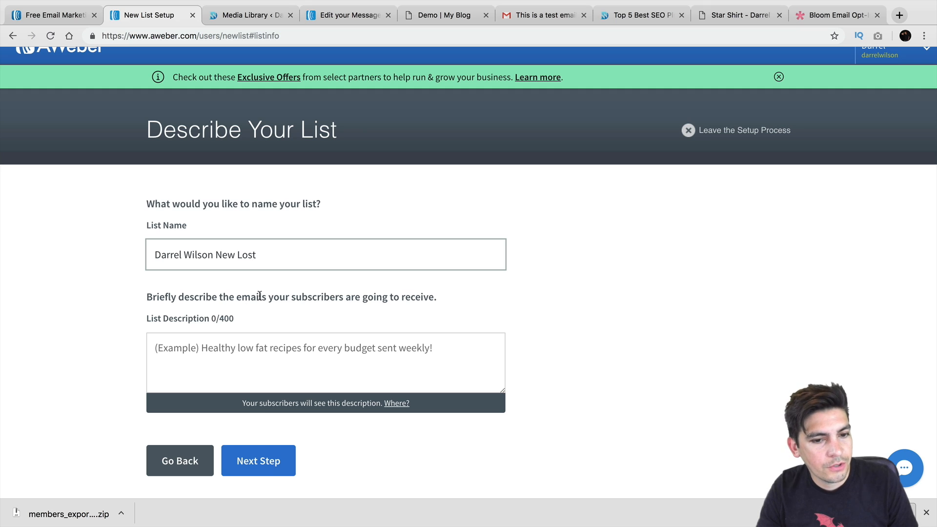
left_click(281, 350)
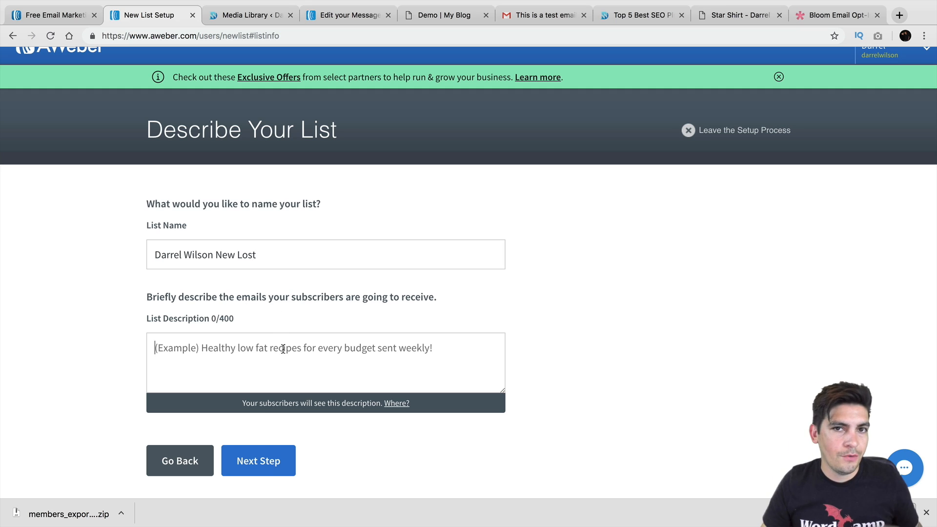
type("Wor")
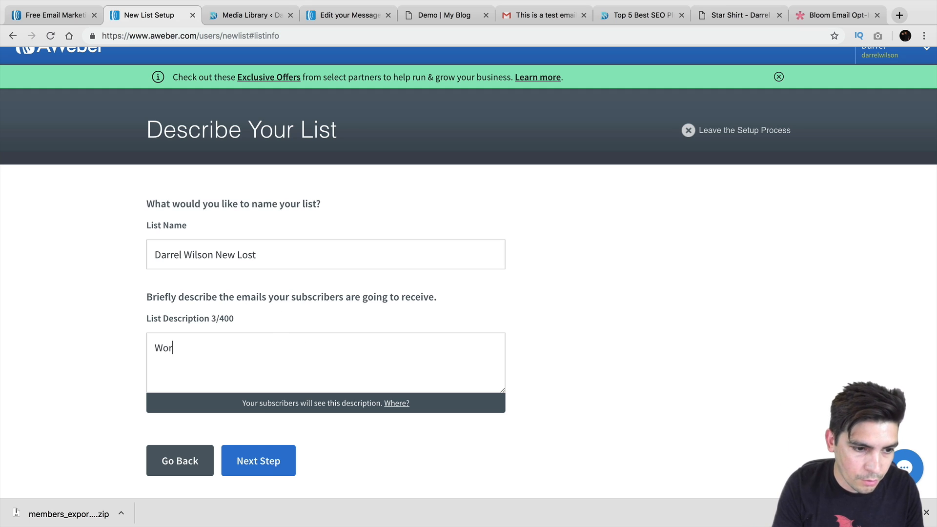
type("dpress tutorials And")
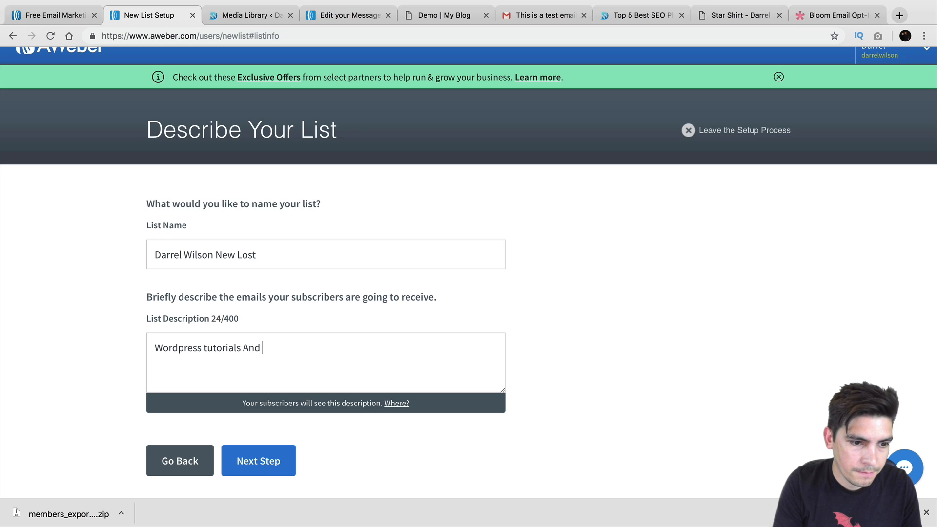
key("BackSpace")
key("BackSpace")
key("BackSpace")
key("BackSpace")
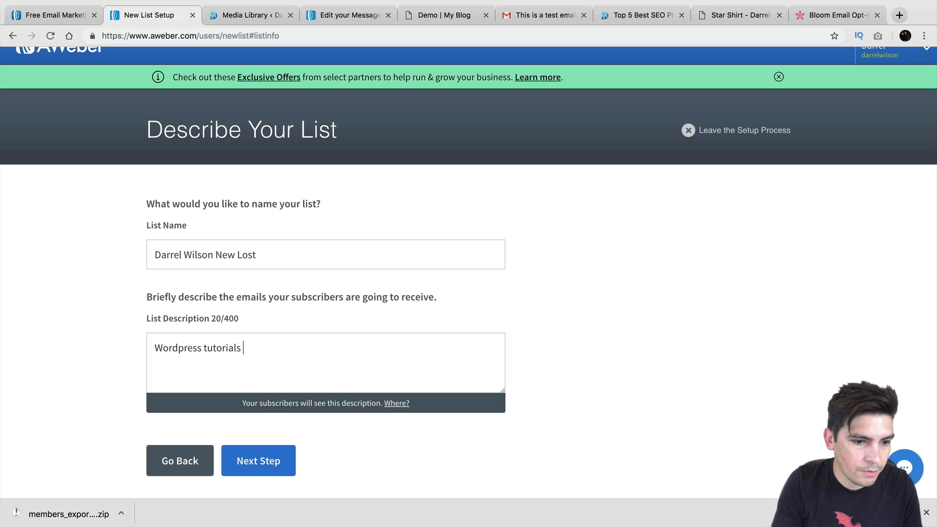
Keep 'Confirm your subscription.' as the confirmation subject, approve it and create the list
left_click(282, 449)
scroll(278, 415, "down", 3)
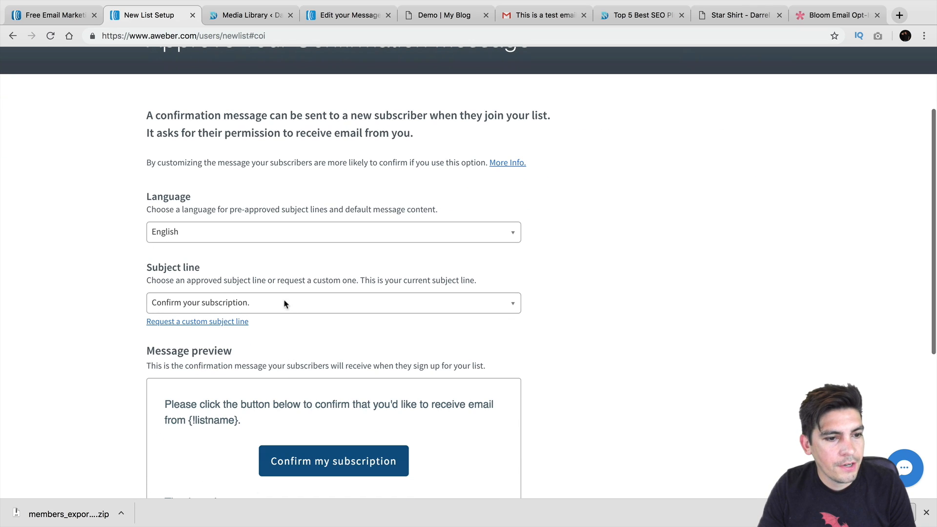
left_click(246, 303)
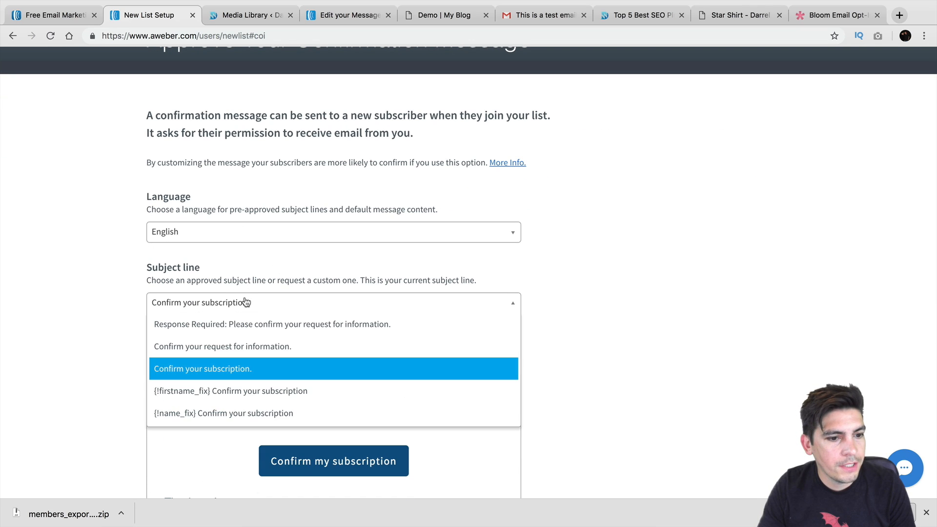
left_click(246, 369)
scroll(246, 361, "down", 4)
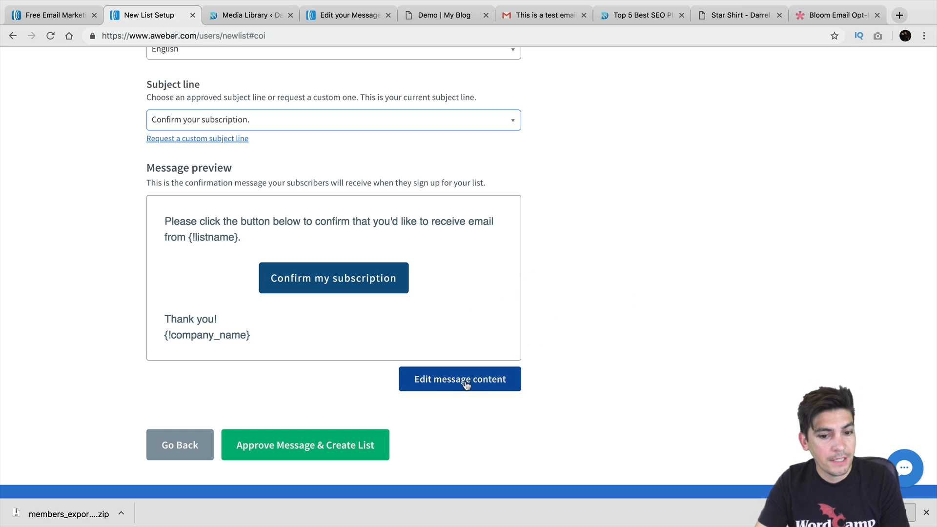
left_click(294, 451)
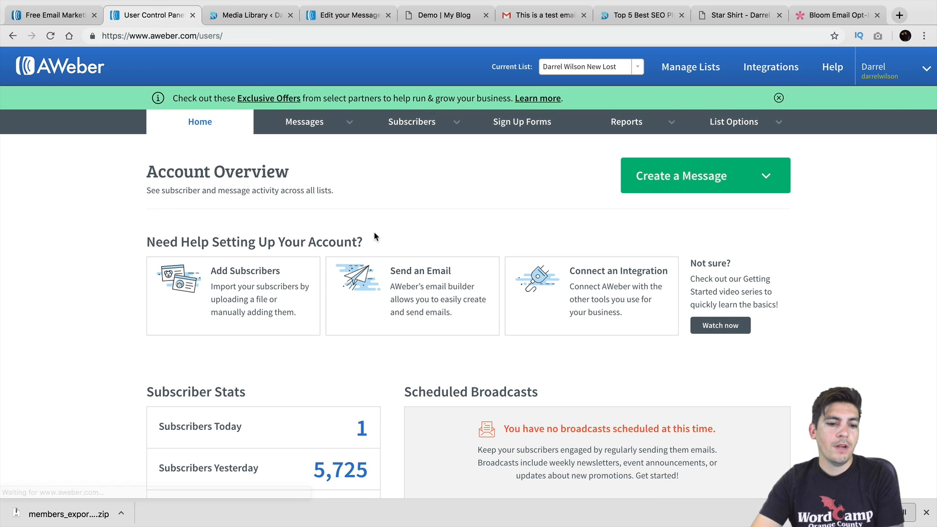
Switch the current list back and forth between the original and new lists
scroll(374, 237, "down", 1)
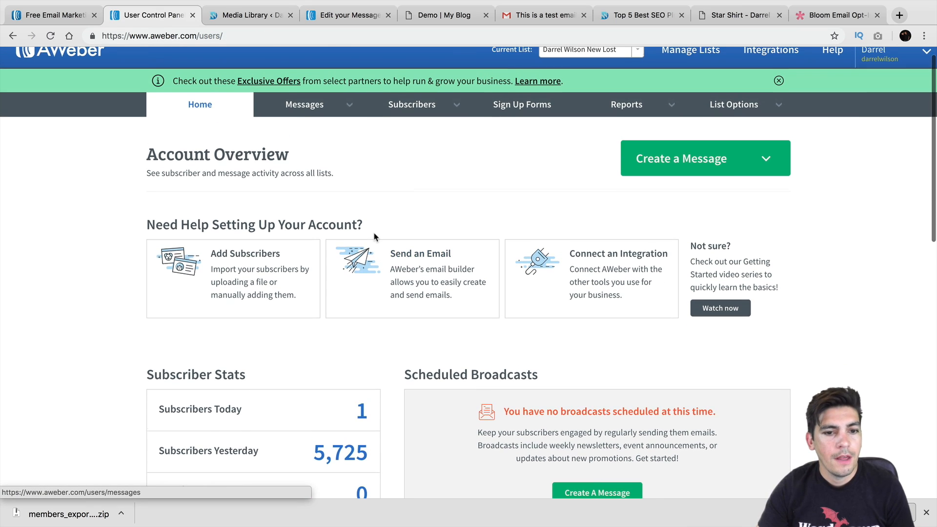
scroll(374, 237, "up", 1)
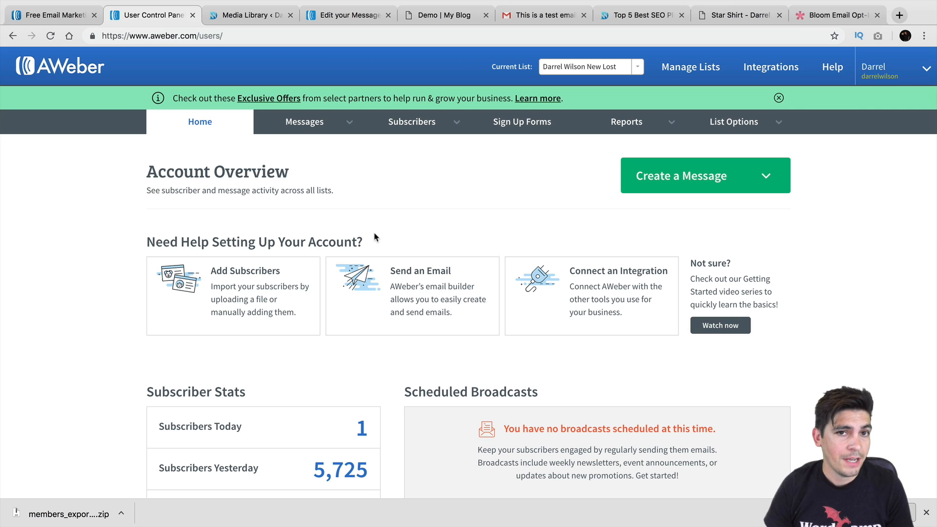
left_click(610, 68)
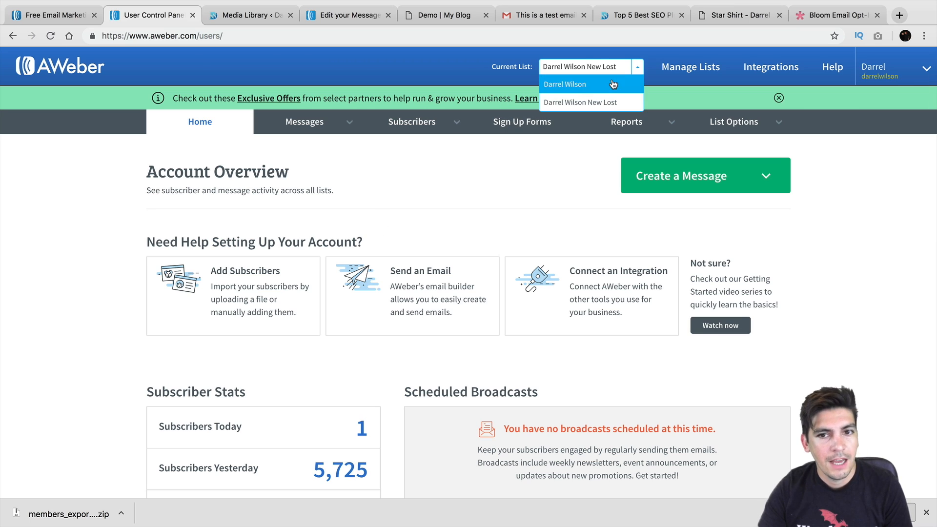
left_click(614, 83)
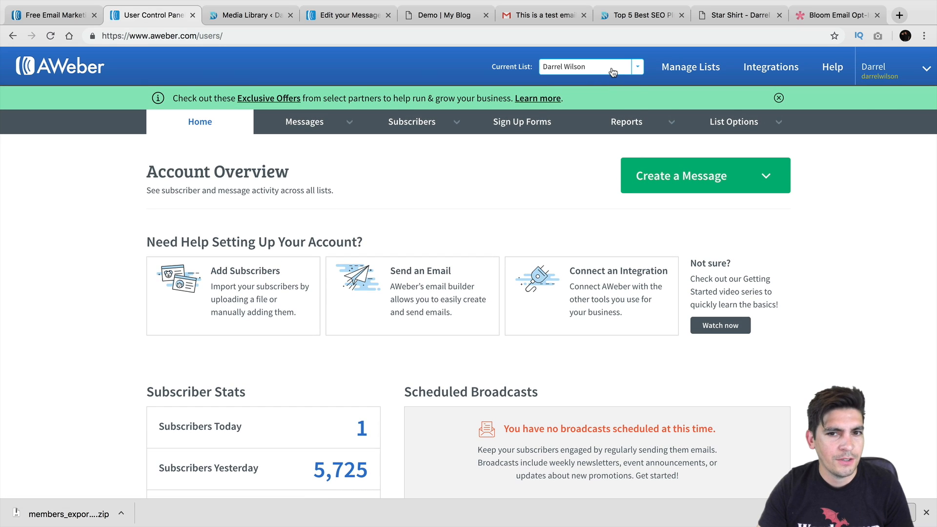
left_click(609, 68)
left_click(607, 104)
left_click(608, 67)
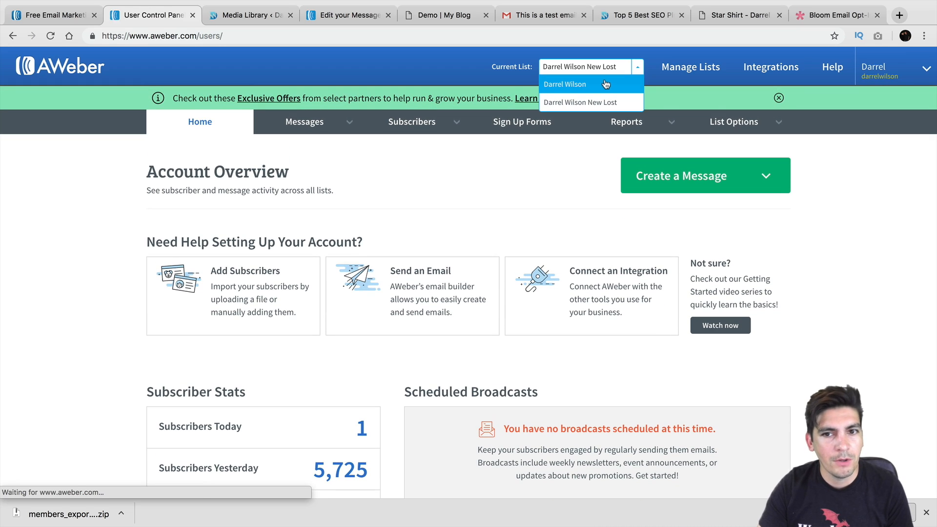
left_click(604, 83)
Make the original list current and open the Broadcast Messages page
left_click(604, 69)
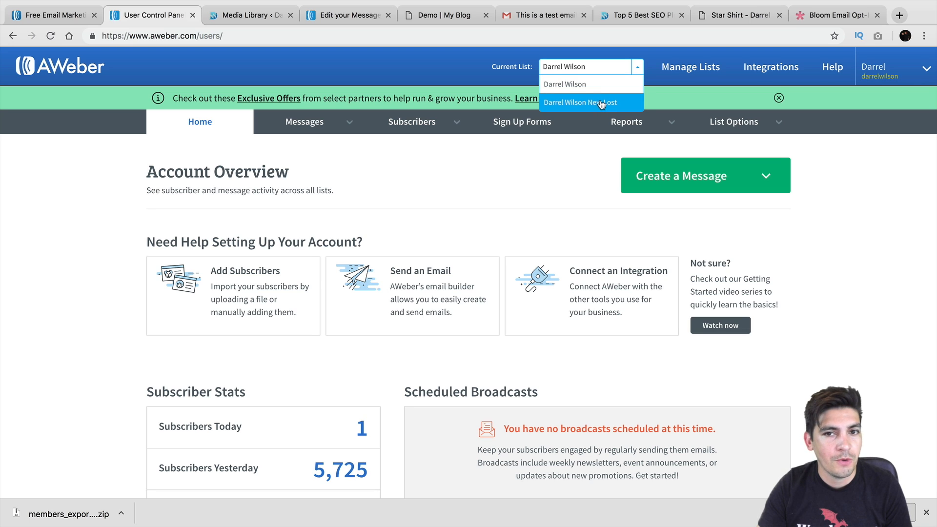
left_click(600, 83)
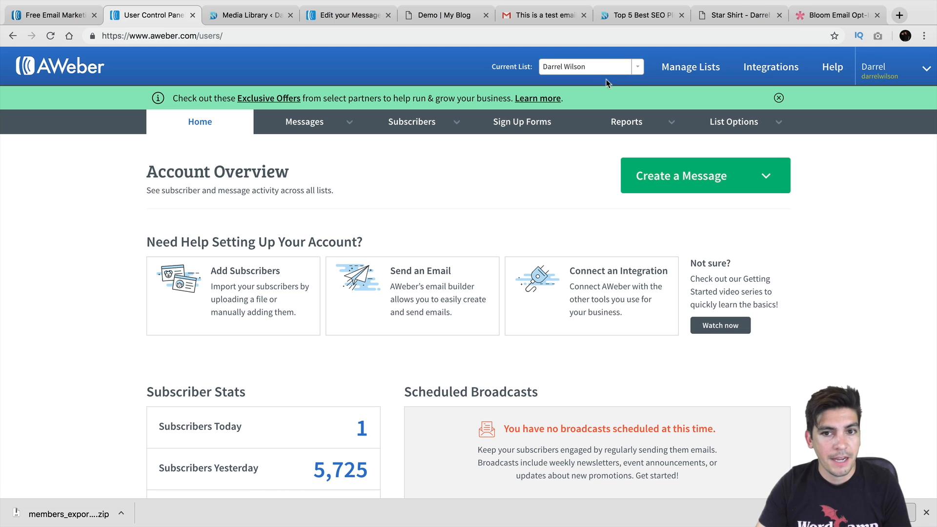
mouse_move(325, 126)
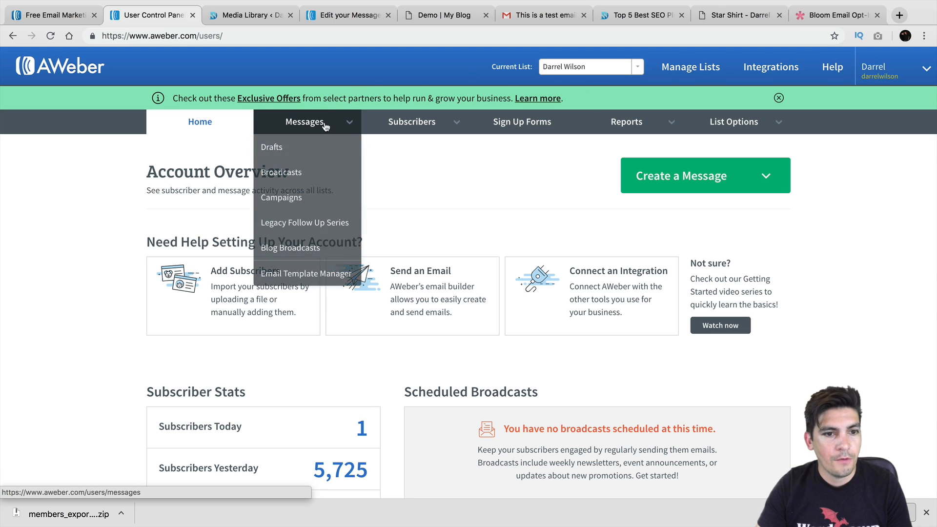
left_click(322, 172)
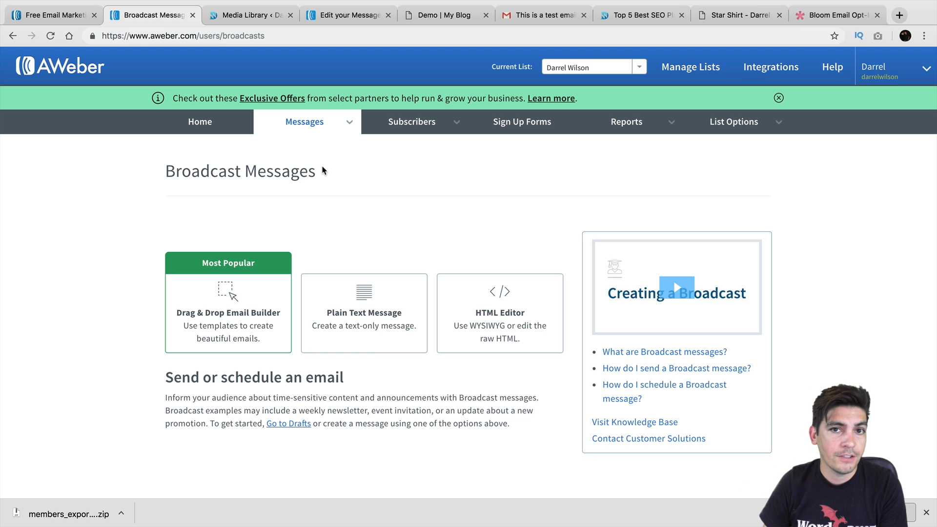
Start a Drag & Drop email and apply the Letter template without keeping existing content
scroll(323, 186, "down", 3)
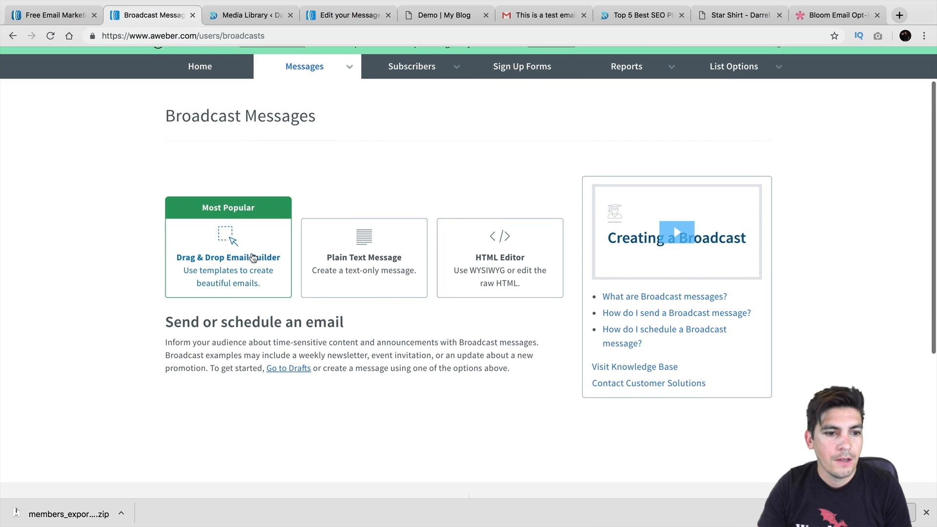
left_click(241, 263)
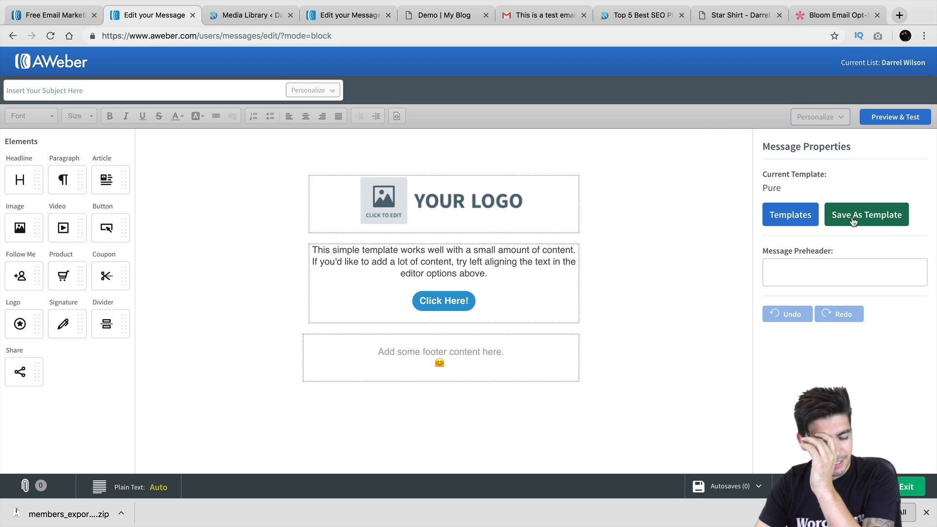
left_click(794, 215)
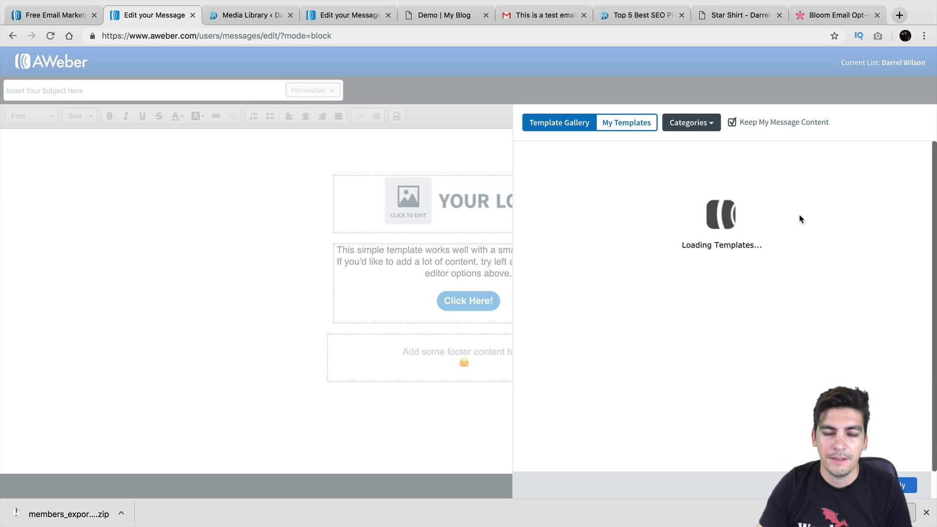
left_click(740, 222)
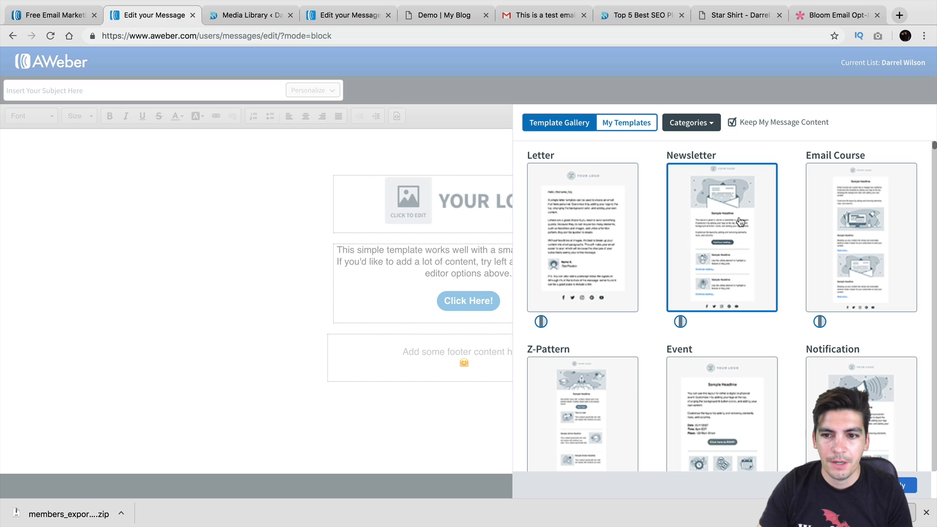
left_click(731, 122)
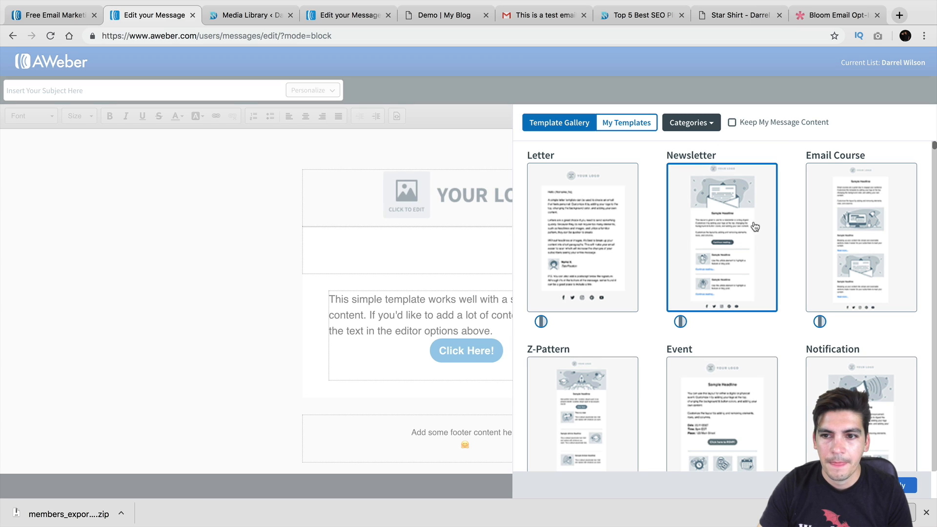
left_click(627, 254)
left_click(723, 243)
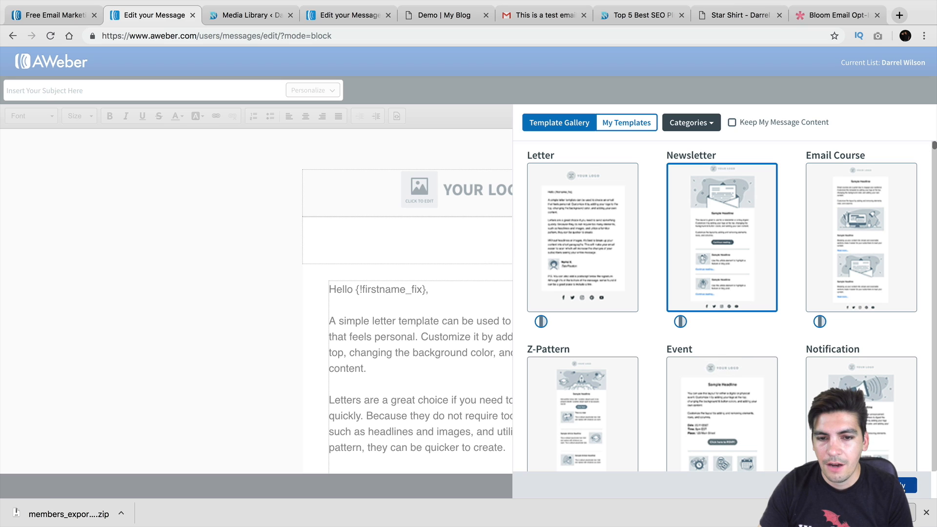
left_click(909, 486)
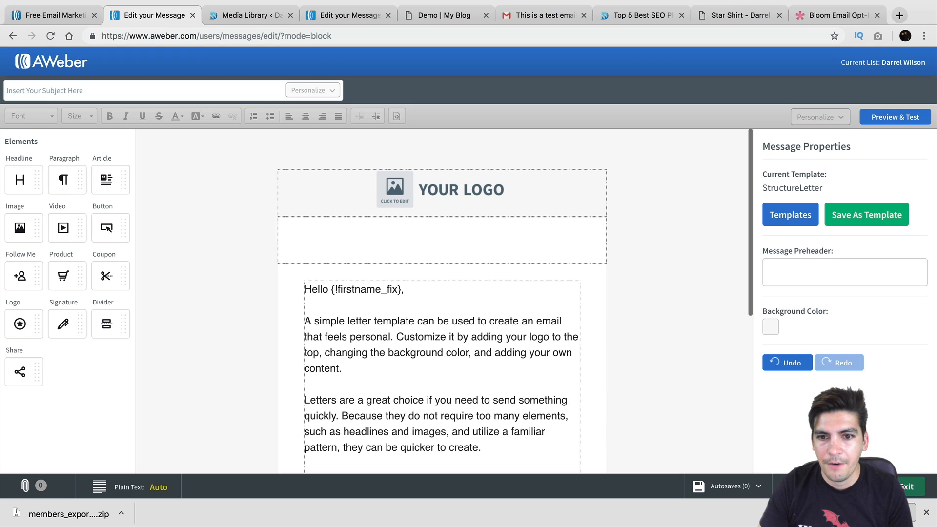
left_click(475, 188)
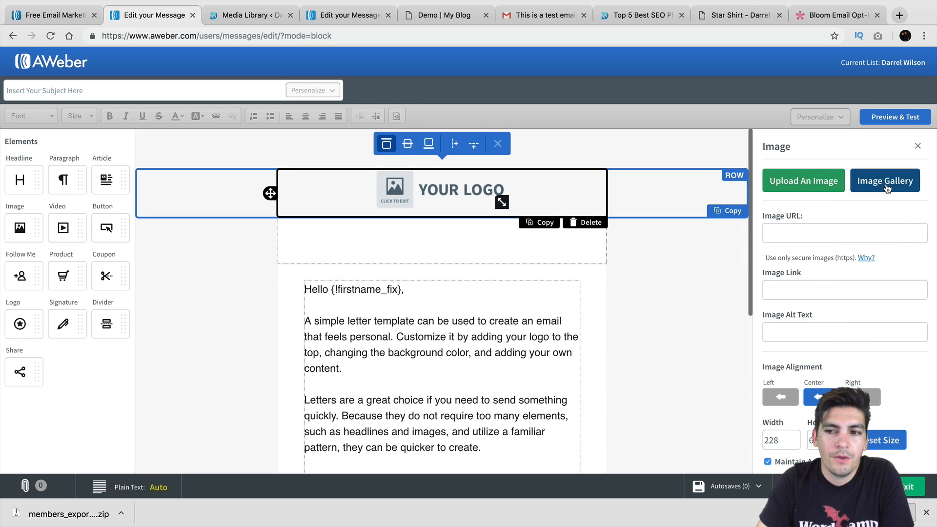
Replace the logo placeholder with the Modern Art banner from My Images, resized to 196 px wide
left_click(885, 181)
left_click(324, 110)
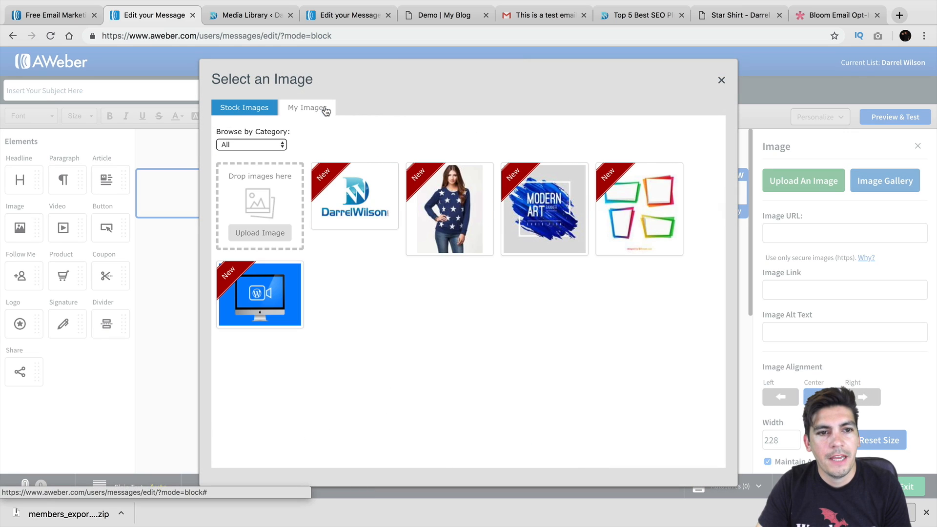
left_click(556, 209)
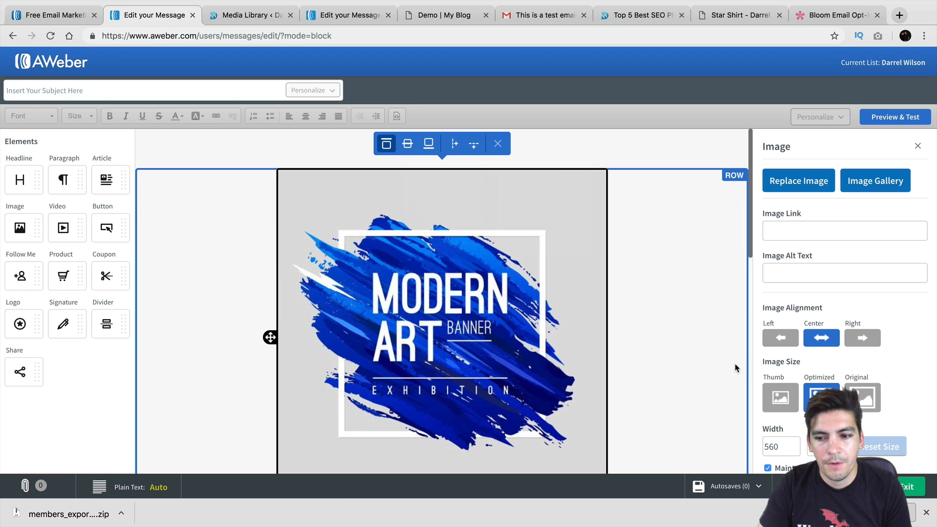
scroll(734, 369, "down", 4)
scroll(696, 361, "up", 3)
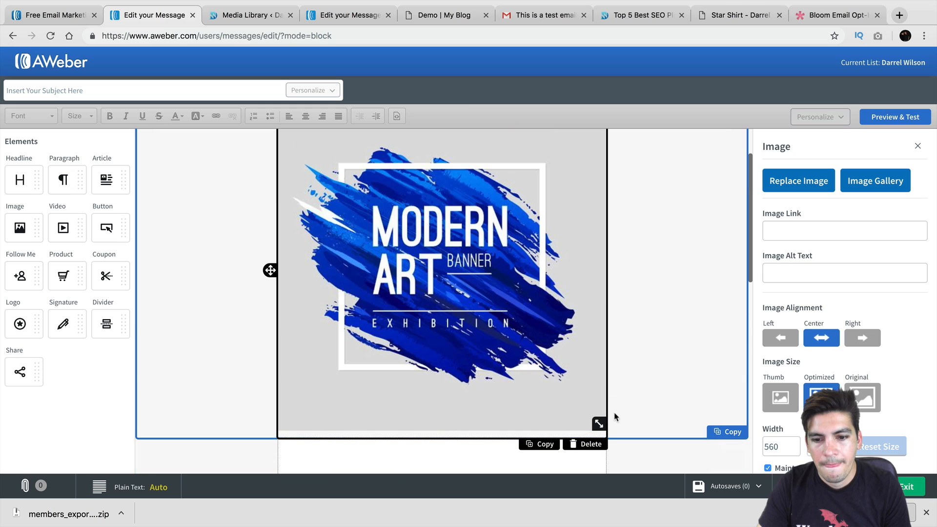
left_click_drag(601, 424, 492, 278)
Select the letter's first body paragraph and scroll through the rest of the email
scroll(429, 317, "down", 3)
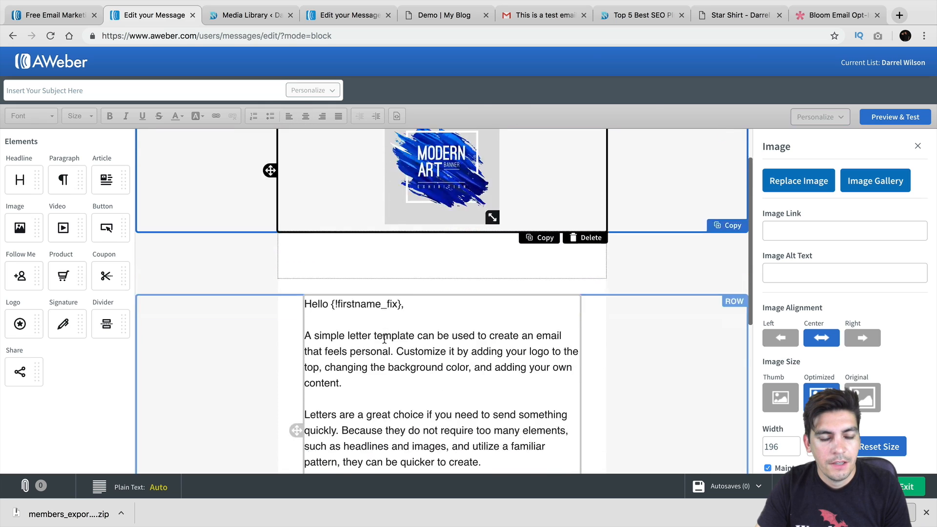
triple_click(384, 292)
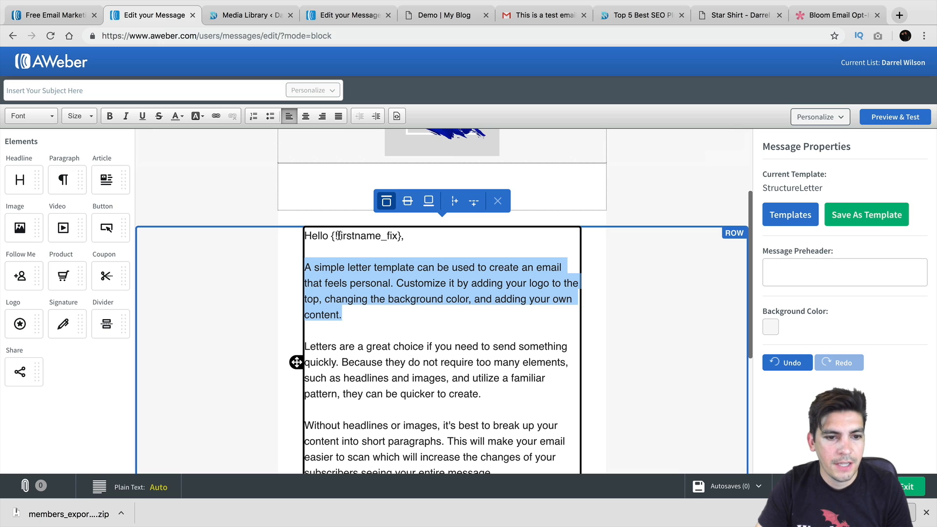
scroll(364, 268, "down", 1)
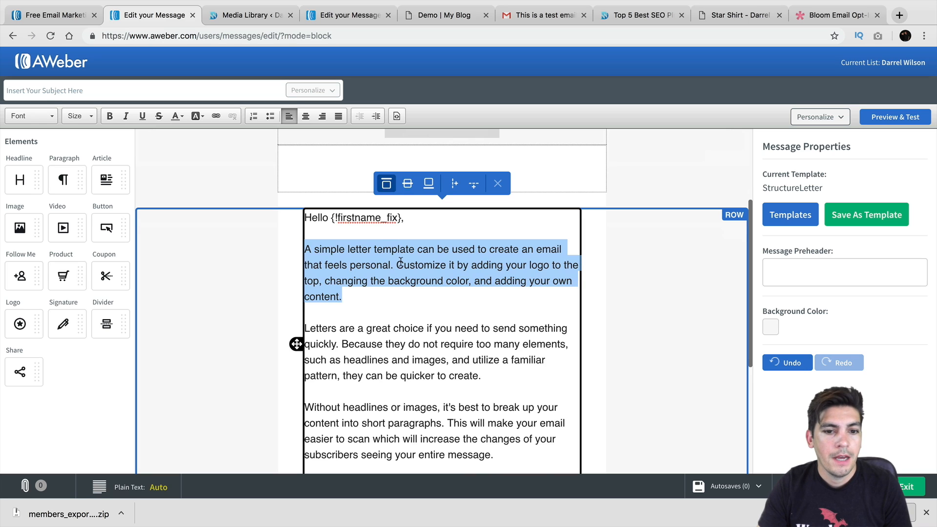
scroll(401, 261, "down", 4)
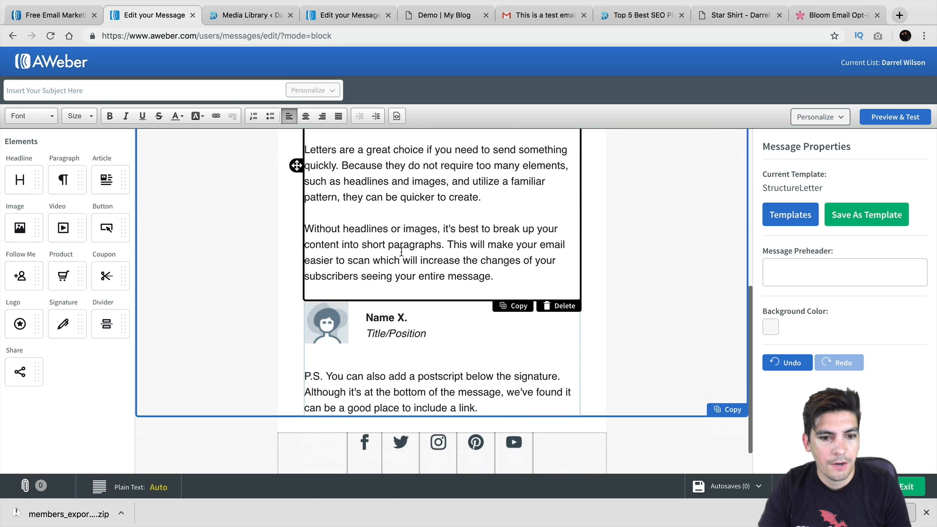
scroll(400, 251, "down", 1)
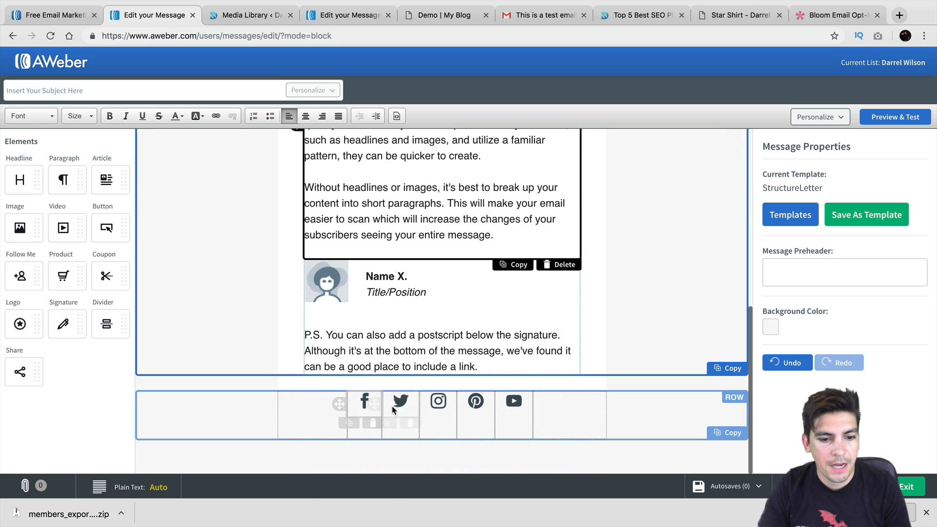
scroll(608, 366, "up", 7)
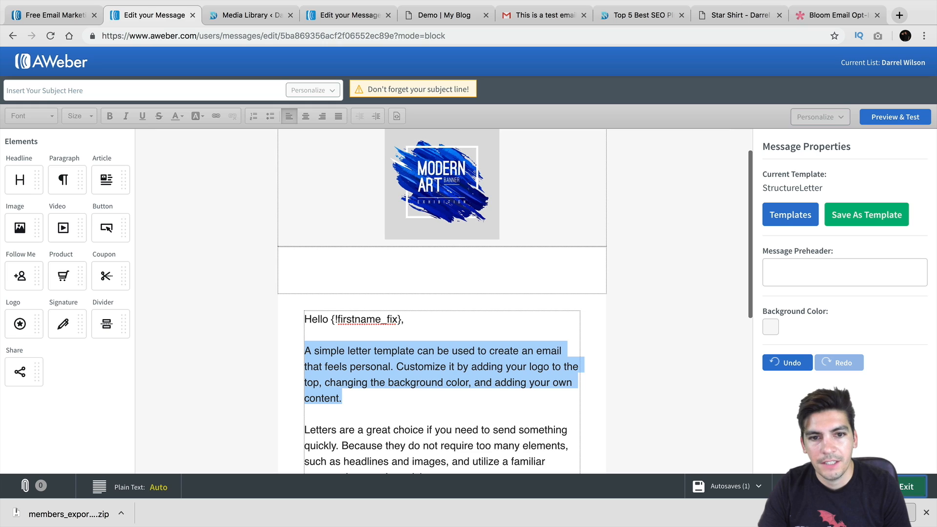
Enter the subject 'Is Your Website Secure?' and Save & Exit back to the Drafts list
left_click(242, 85)
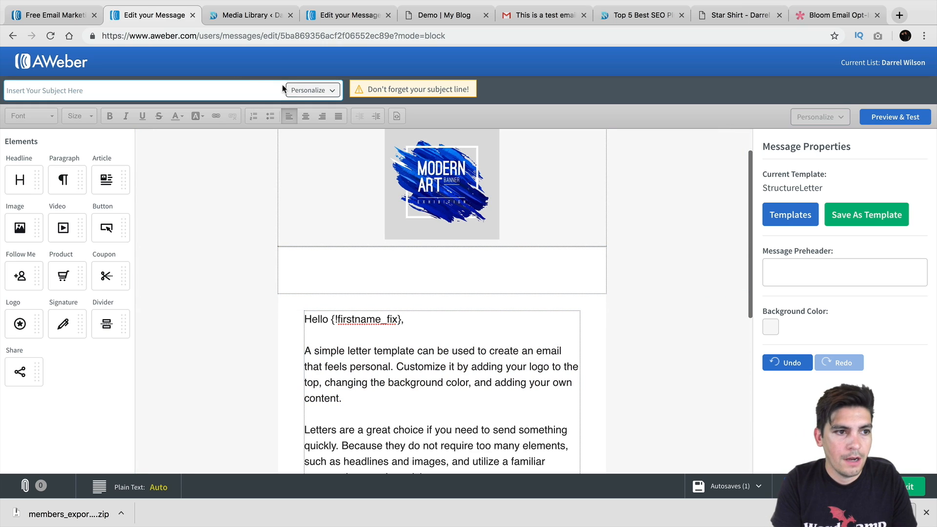
type("Is")
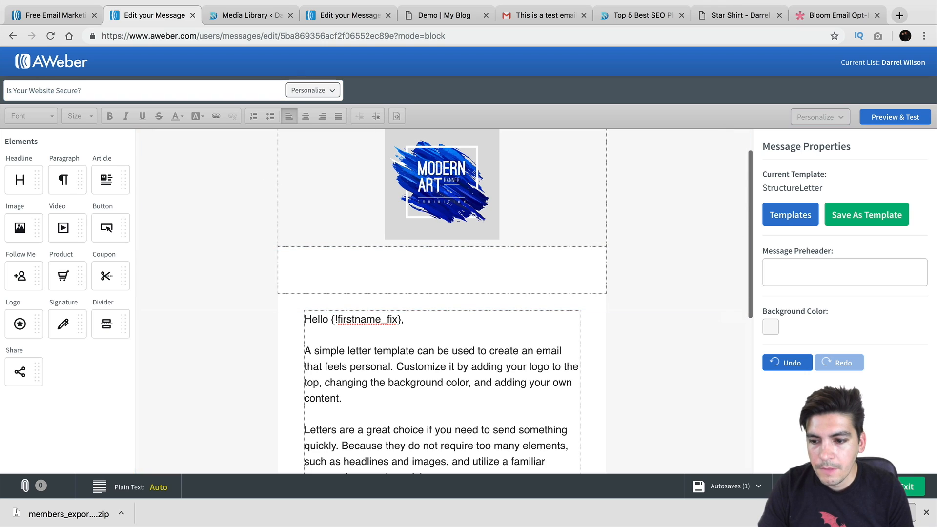
left_click(894, 486)
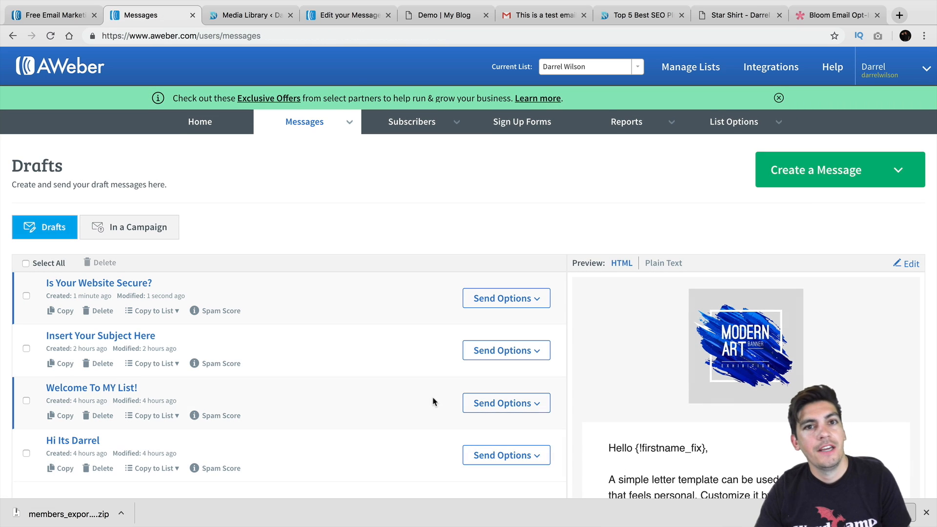
Open the broadcast settings for 'Is Your Website Secure?' and review the Broadcast Archive and Facebook sharing options
scroll(360, 353, "down", 1)
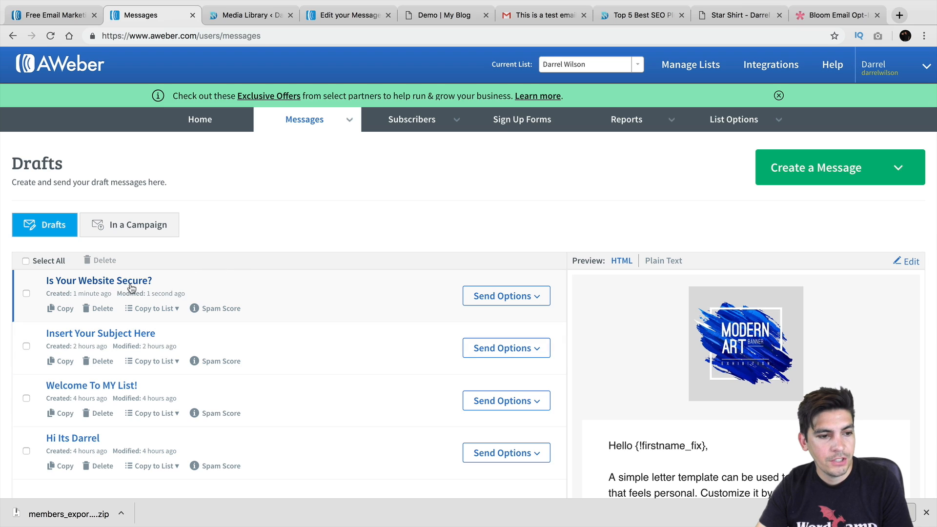
left_click(536, 303)
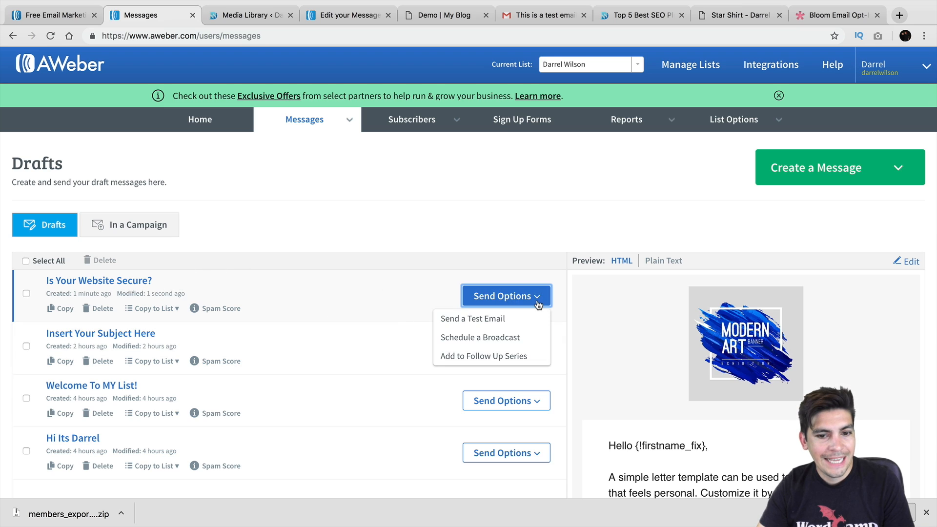
left_click(520, 337)
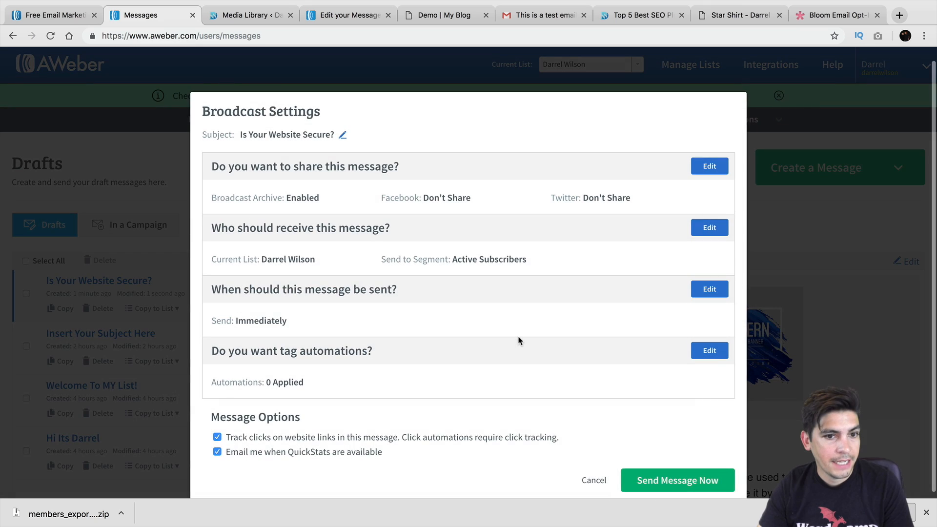
scroll(523, 336, "down", 1)
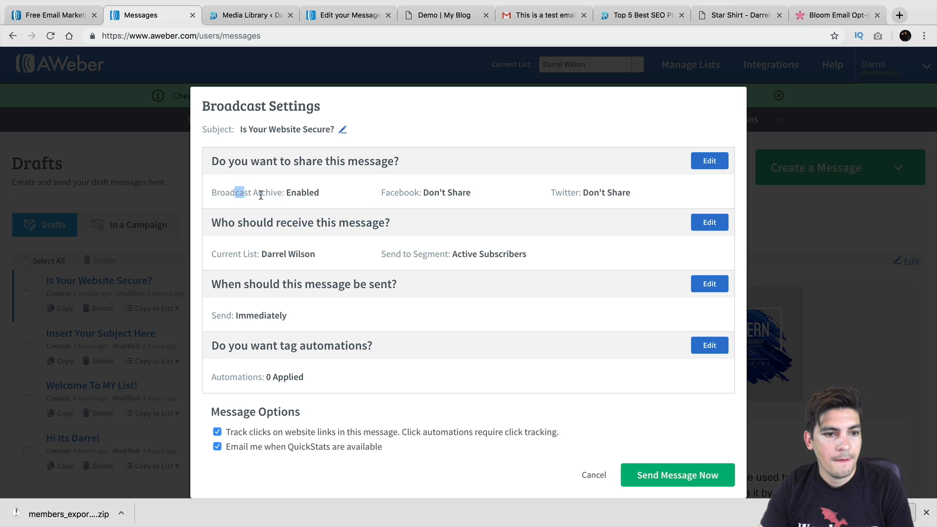
left_click_drag(234, 193, 326, 198)
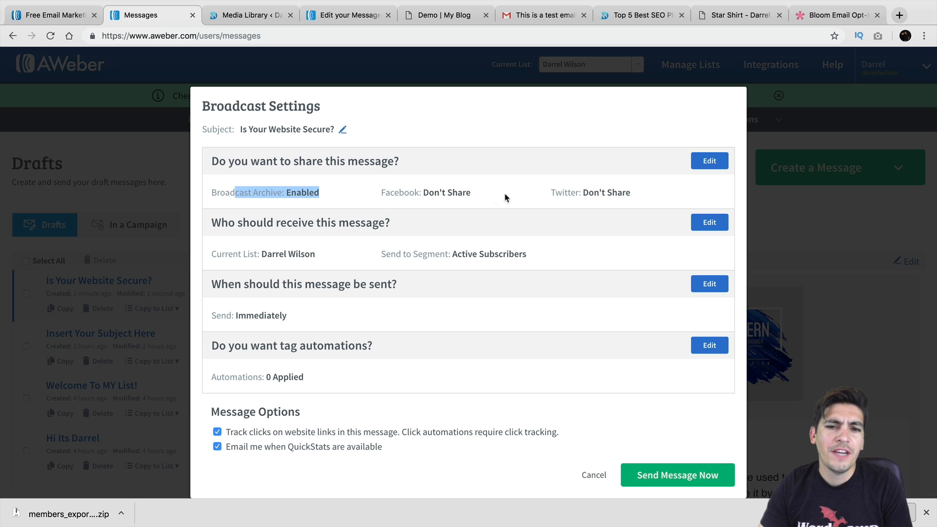
left_click_drag(630, 192, 550, 192)
left_click_drag(467, 192, 379, 198)
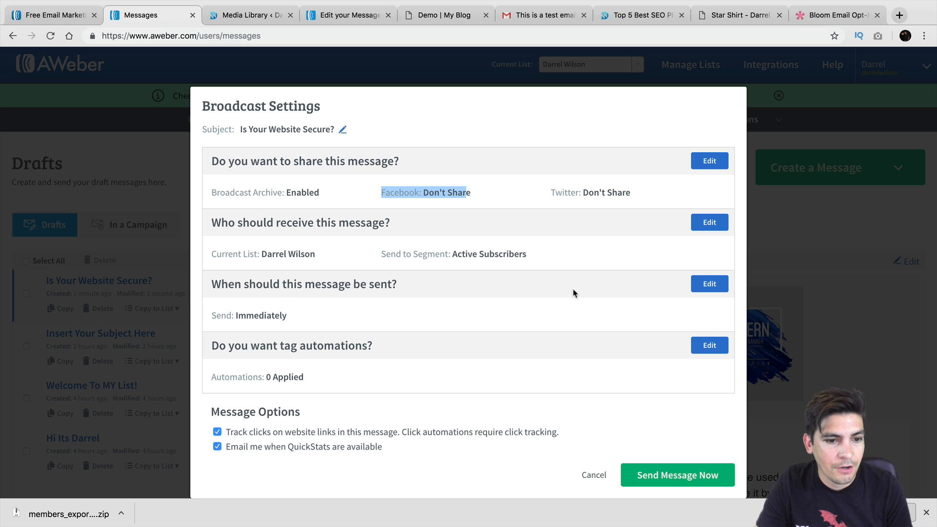
Try send dates of the 29th, 28th and 27th in the calendar, then cancel without sending
left_click(710, 283)
scroll(450, 286, "down", 1)
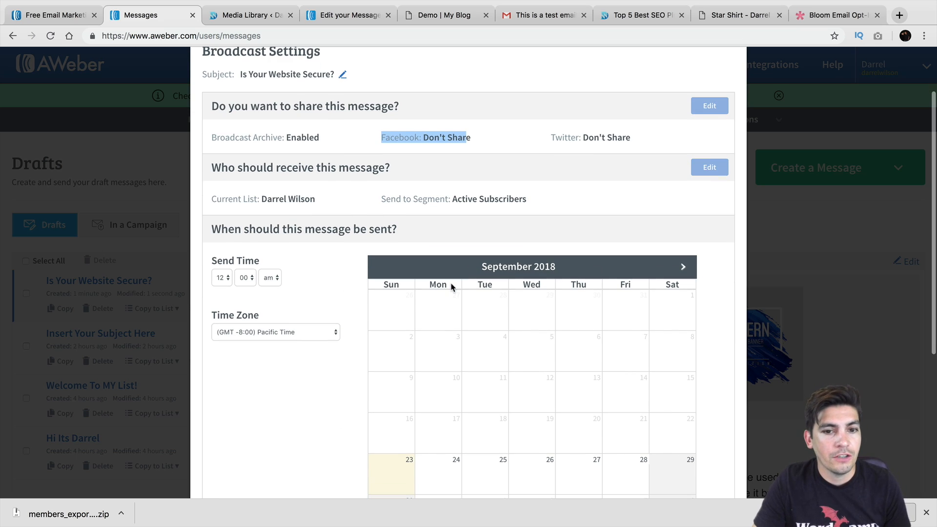
scroll(451, 282, "down", 3)
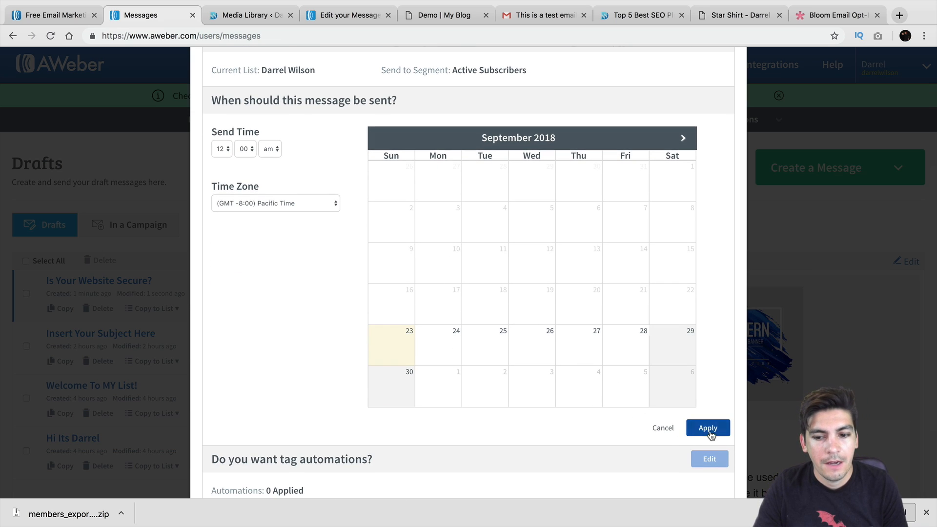
left_click(678, 343)
left_click(612, 343)
left_click(583, 341)
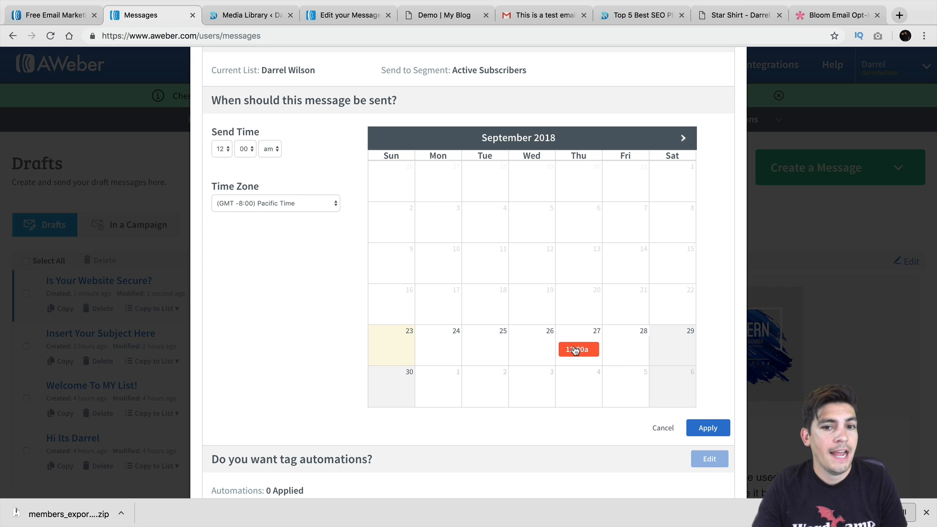
left_click(663, 428)
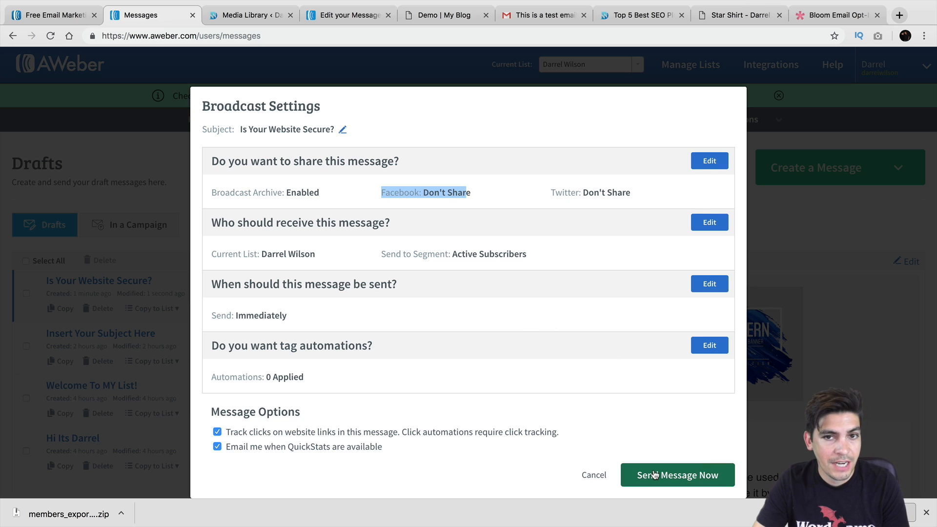
left_click(594, 474)
mouse_move(292, 123)
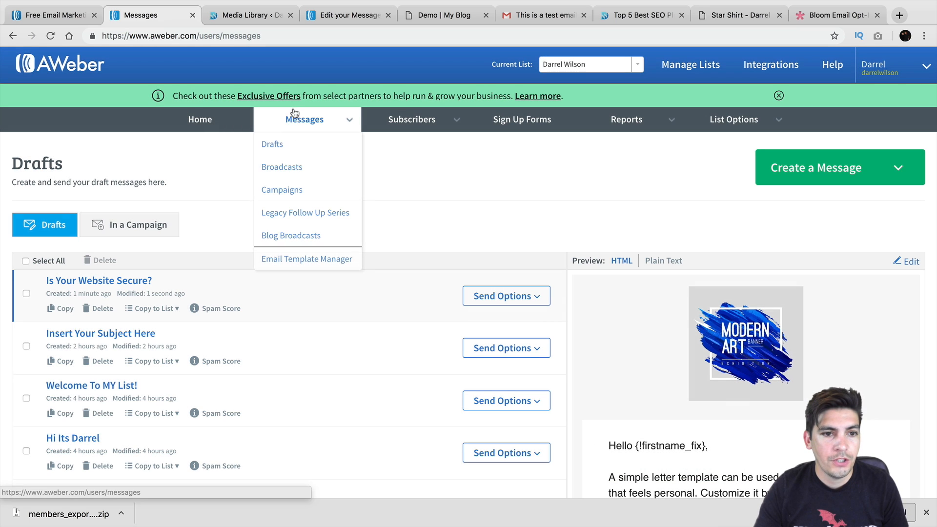
left_click(292, 144)
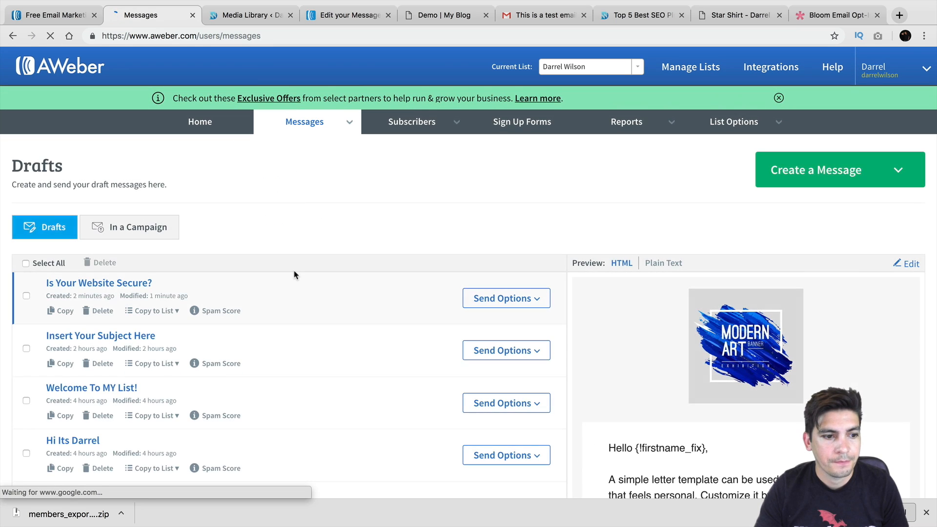
scroll(294, 270, "down", 1)
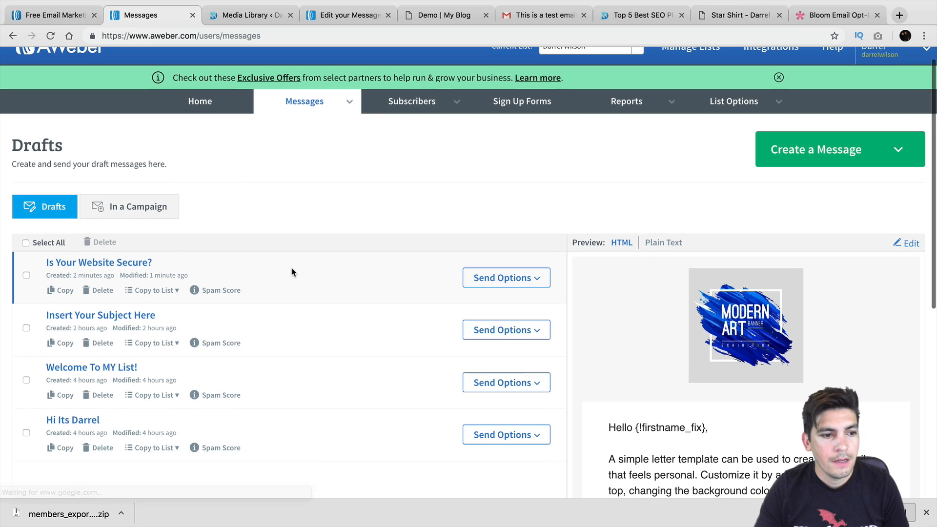
left_click(535, 278)
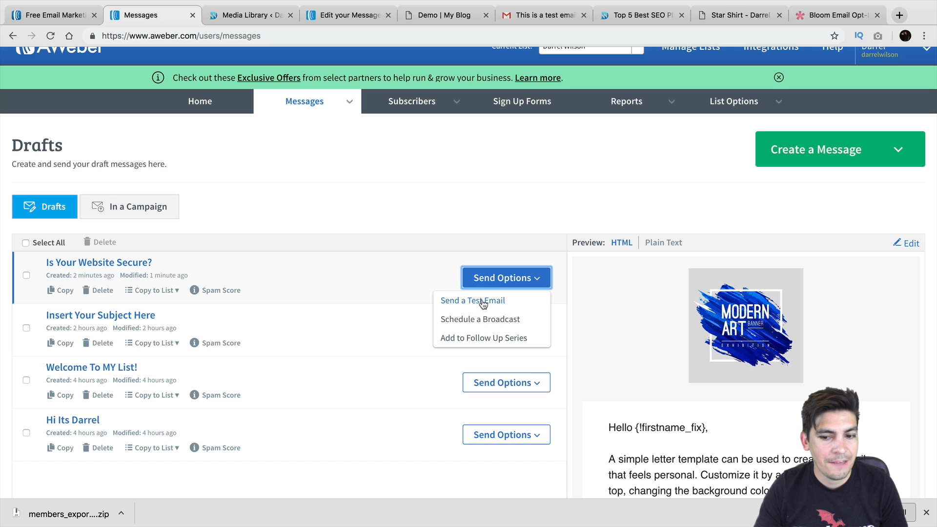
scroll(483, 303, "down", 1)
left_click(460, 200)
scroll(411, 243, "up", 2)
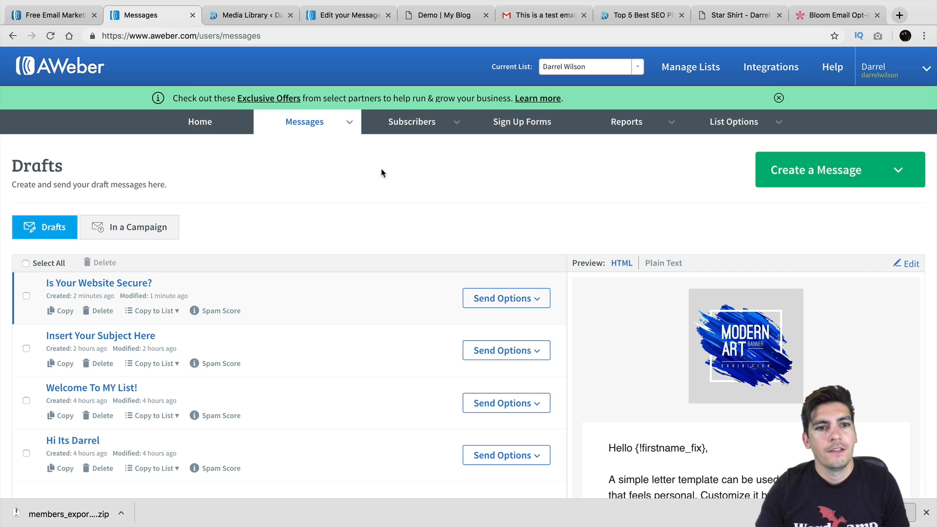
left_click(347, 123)
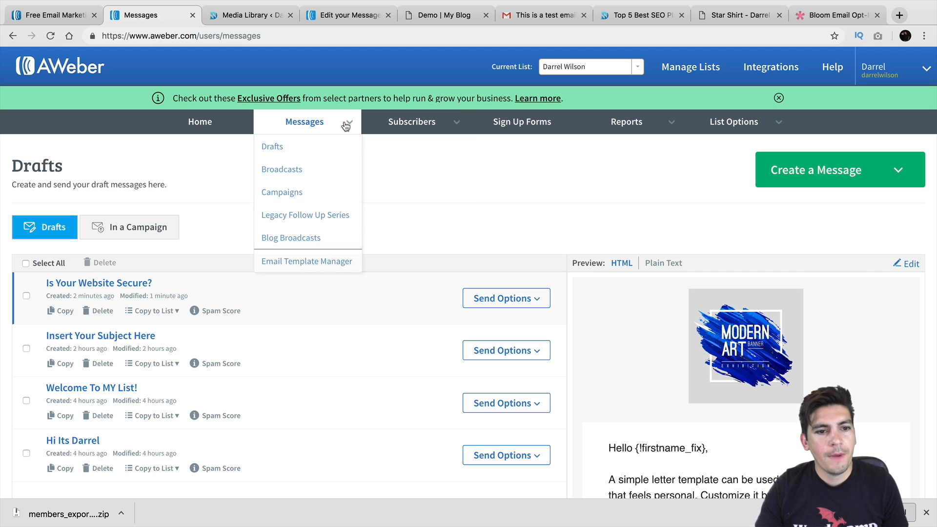
Go to the Legacy Follow Up Series page with its welcome message and expand the Create a Message dropdown
left_click(330, 216)
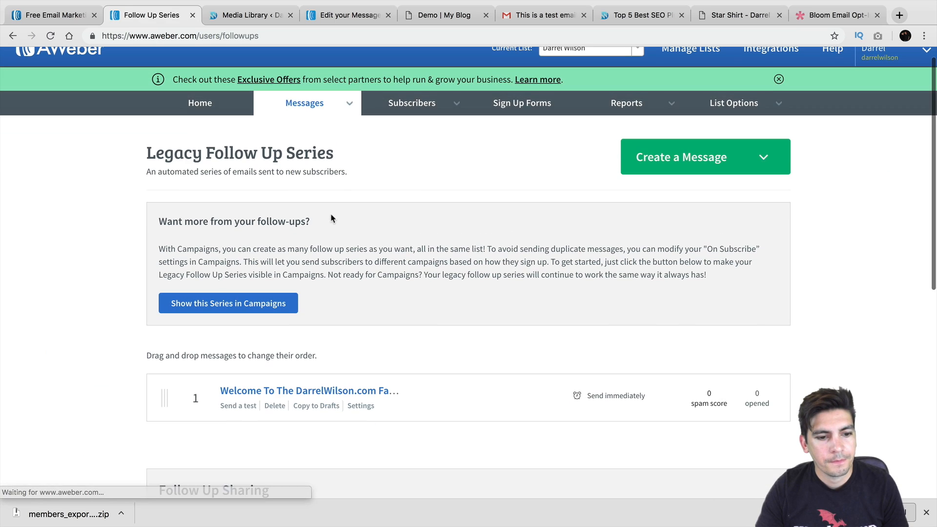
scroll(337, 244, "down", 2)
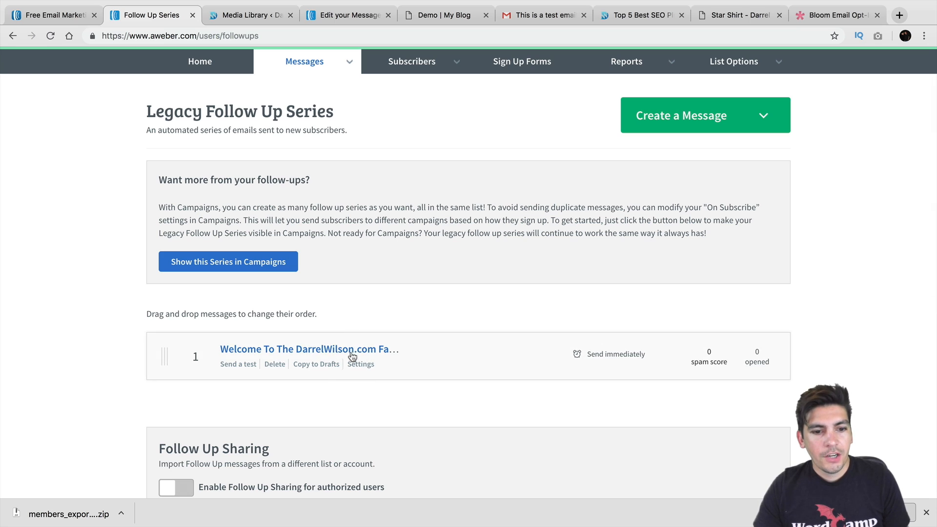
scroll(336, 354, "down", 1)
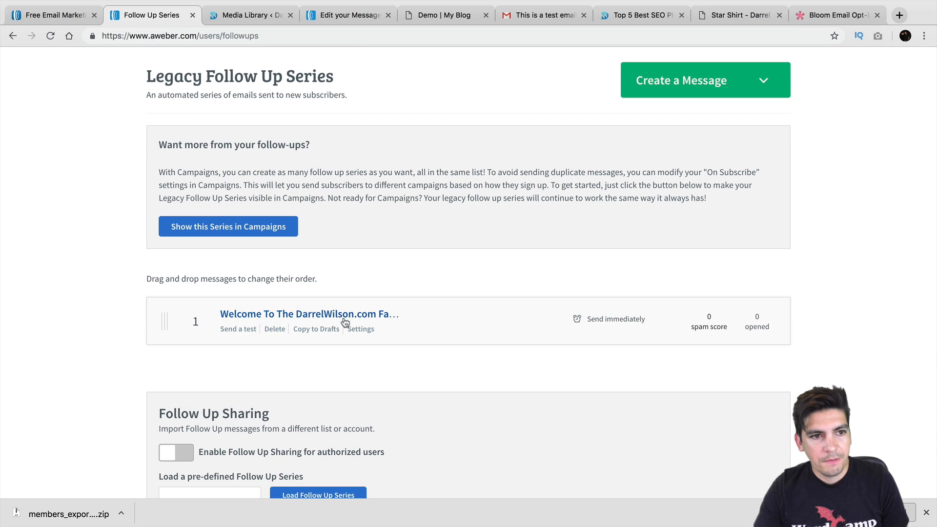
scroll(345, 312, "down", 2)
scroll(349, 298, "up", 3)
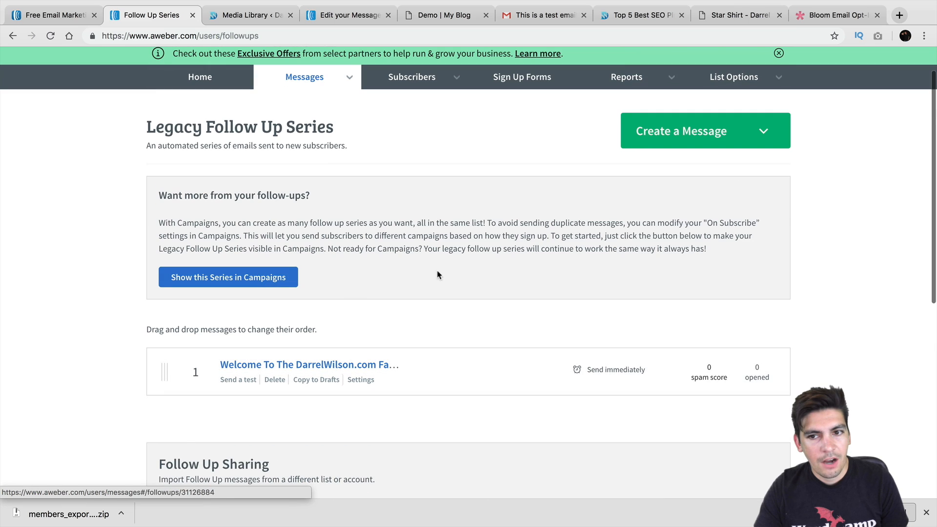
left_click(684, 136)
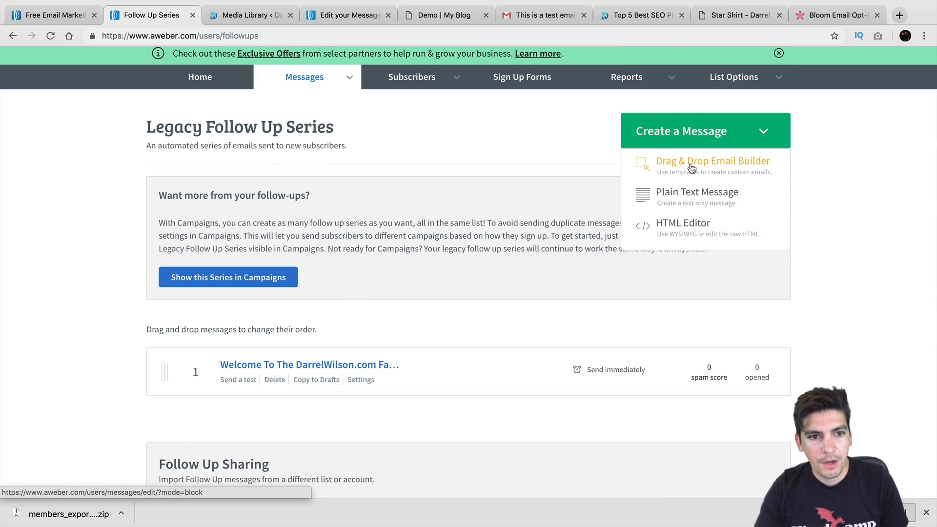
Create a Drag & Drop Builder email with subject 'So hows your day going?' and save it to Drafts
left_click(690, 169)
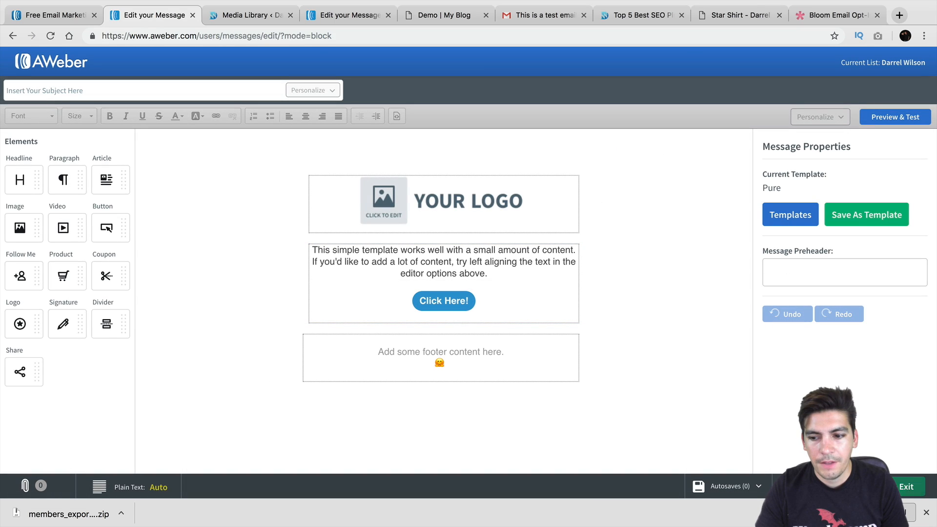
left_click(260, 90)
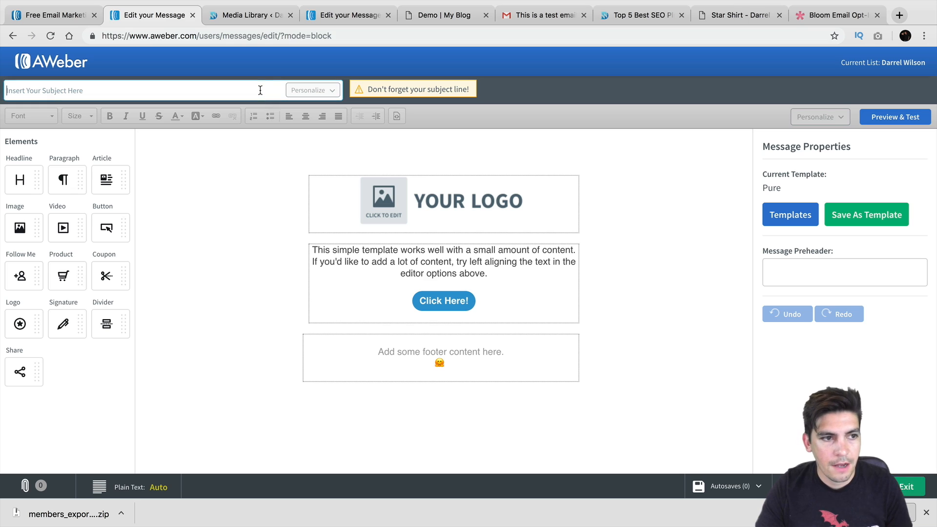
type("T")
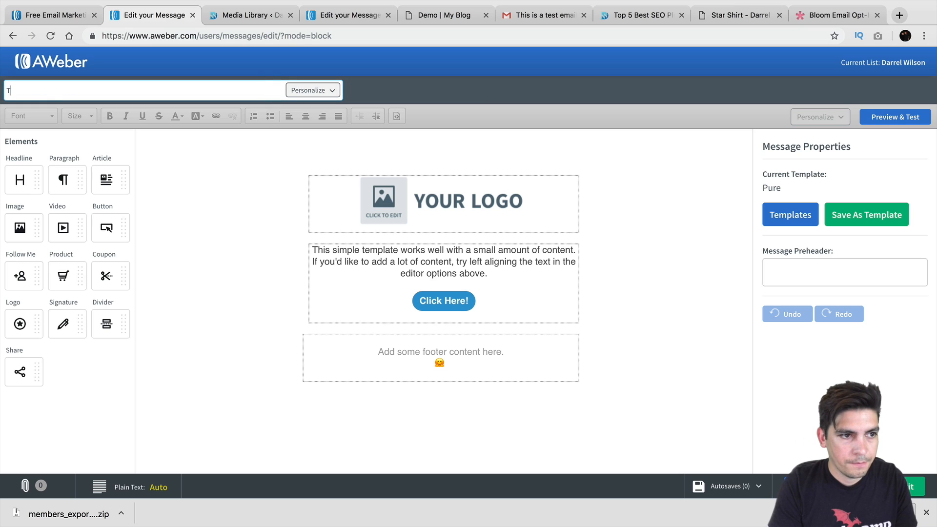
key("BackSpace")
type("H")
key("BackSpace")
type("S")
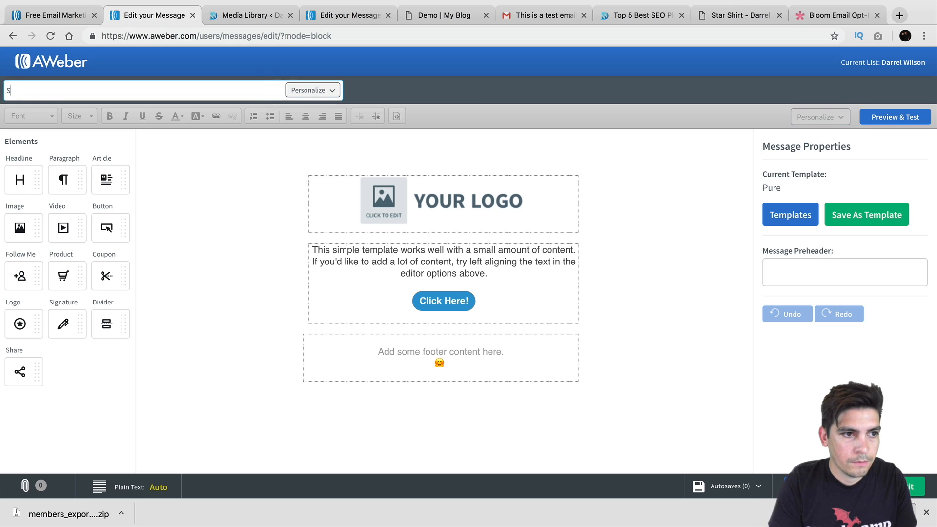
type("o hows your day going?")
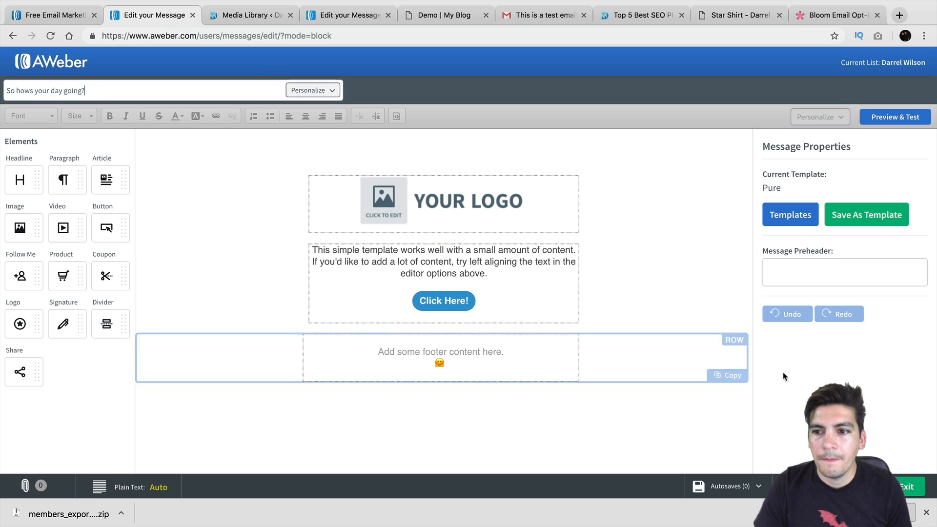
left_click(890, 487)
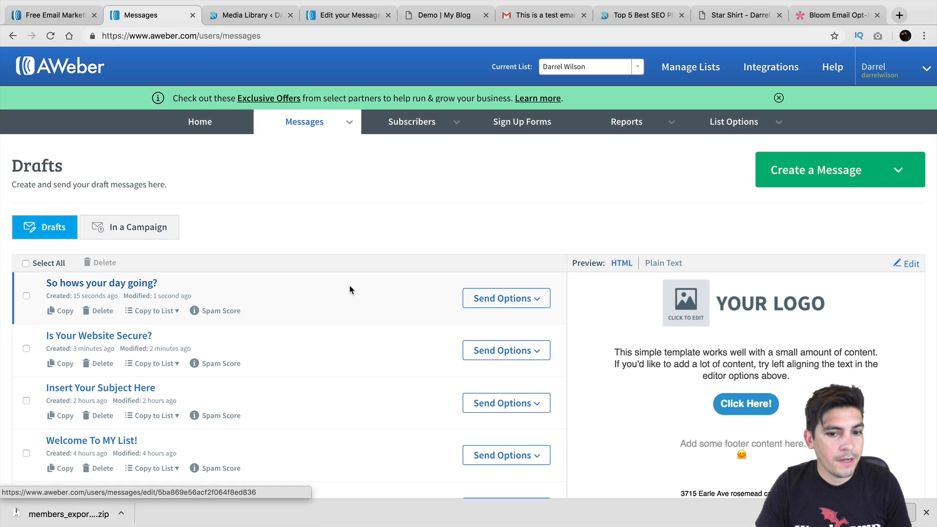
Add 'So hows your day going?' to the follow-up series as #2, 2 days after the previous, and edit its Send Window
left_click(537, 298)
left_click(511, 359)
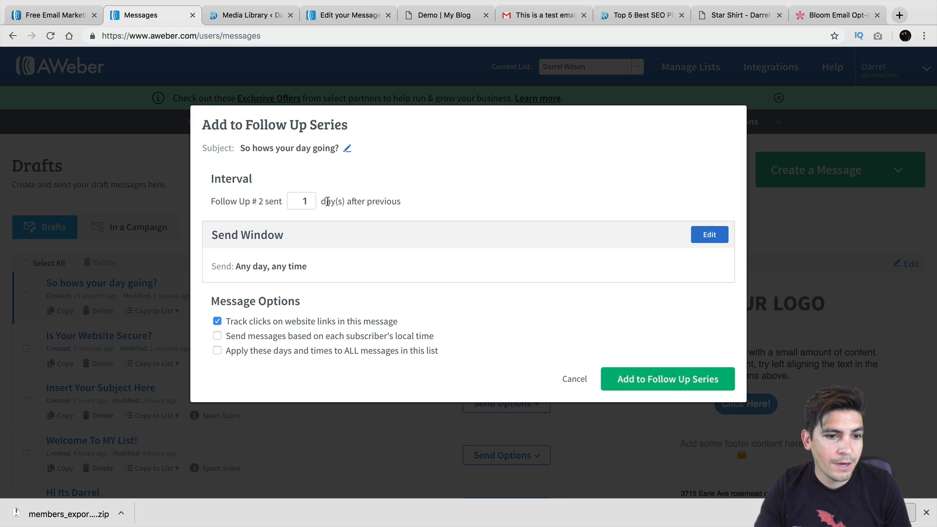
left_click(312, 198)
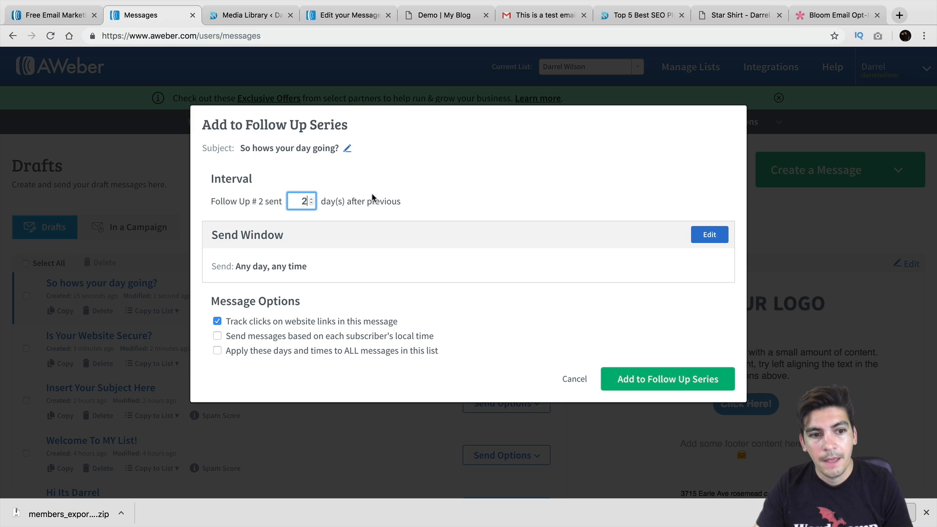
left_click(708, 235)
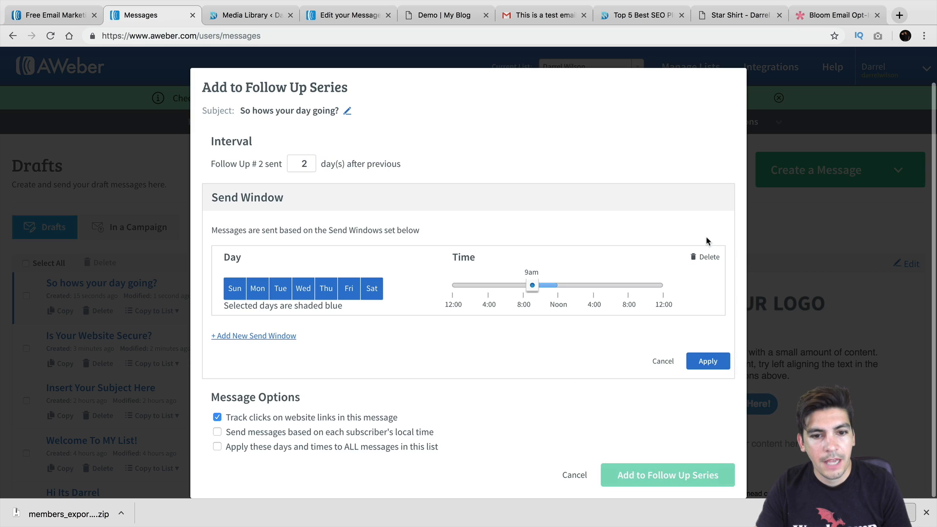
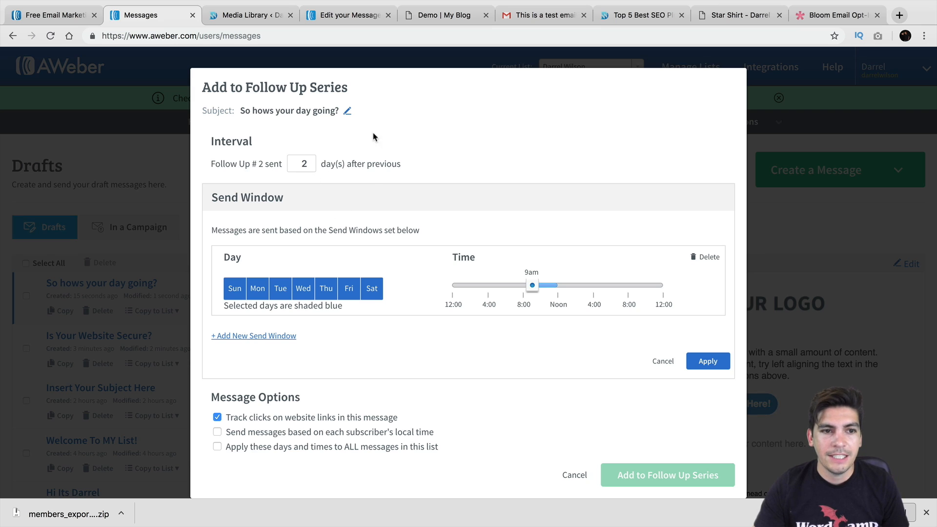
Close the follow-up settings and back out of adding the 'Insert Your Subject Here' draft
left_click(571, 475)
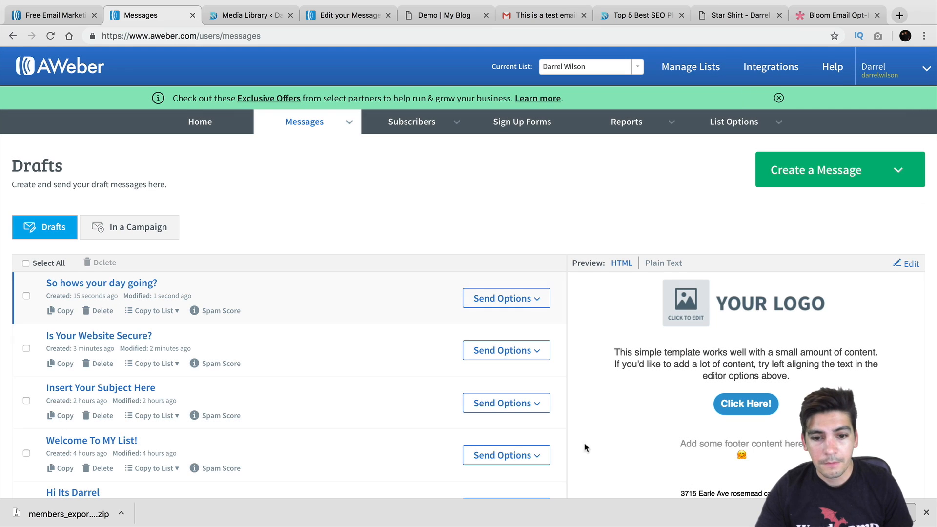
scroll(507, 332, "down", 3)
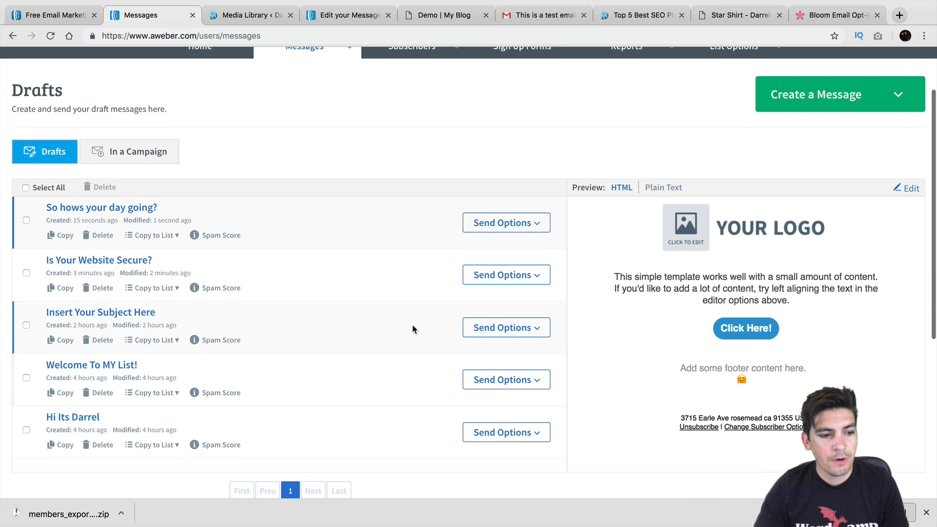
left_click(502, 327)
left_click(513, 388)
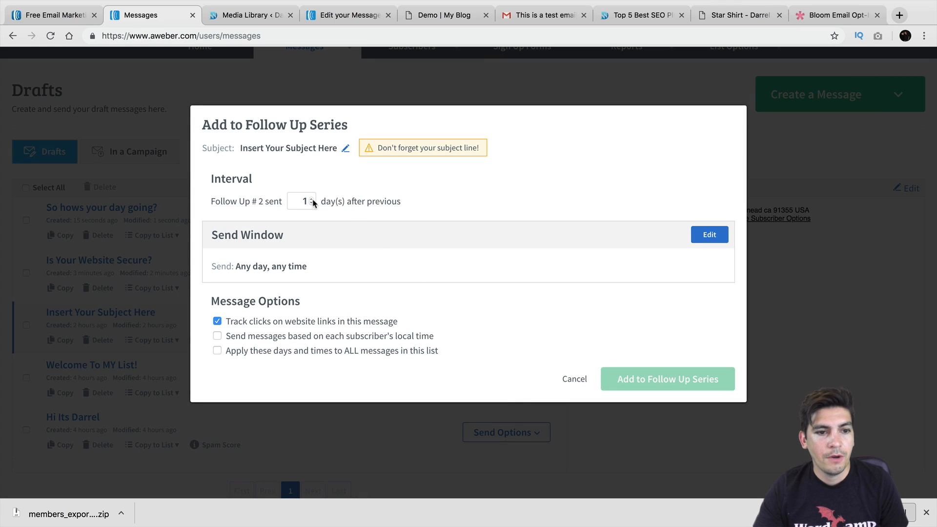
left_click(312, 199)
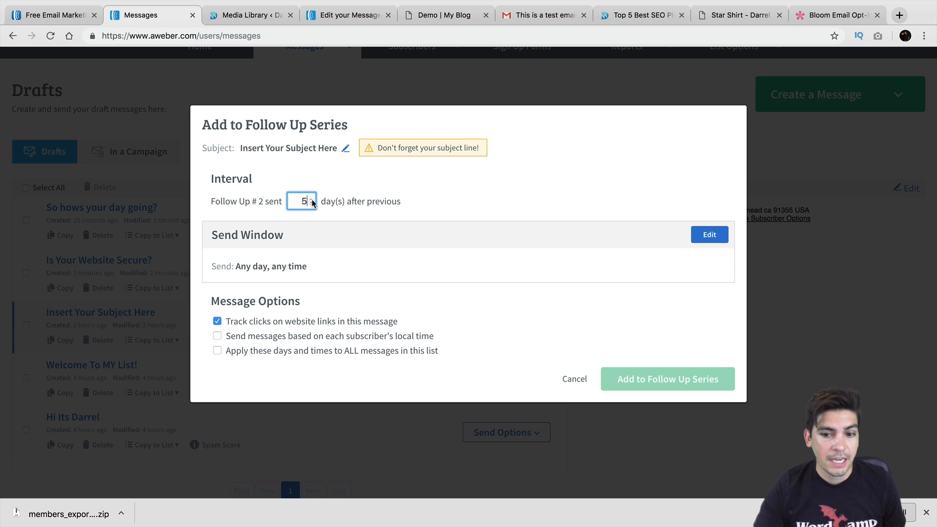
left_click(574, 379)
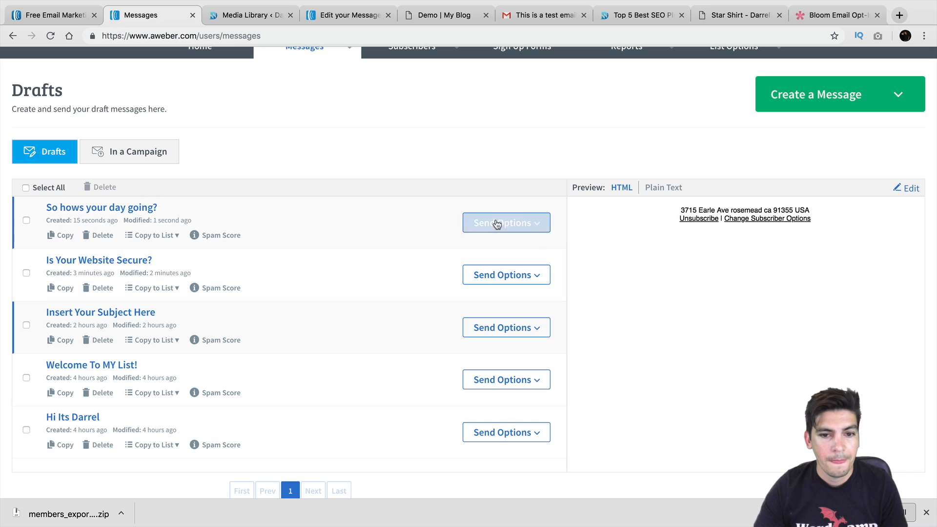
Add 'So hows your day going?' to the follow-up series, 2 days after the previous message
left_click(508, 224)
left_click(531, 286)
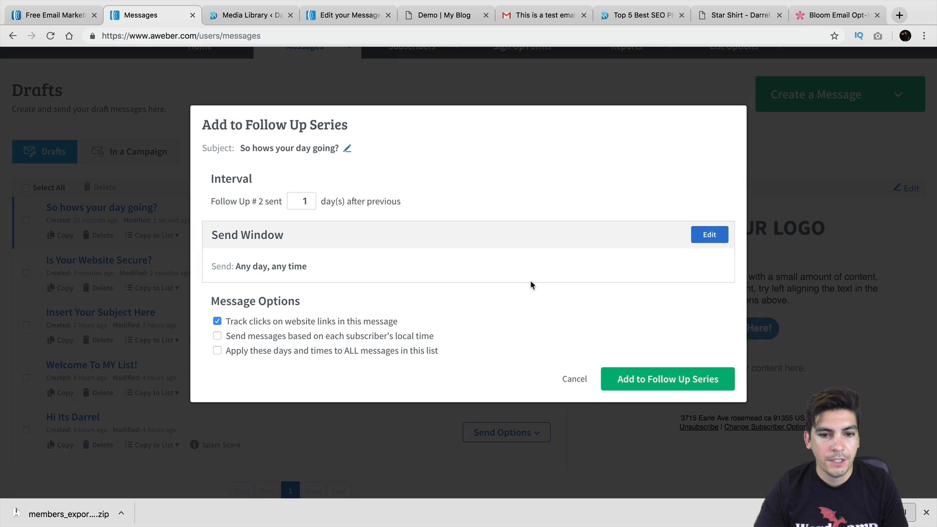
left_click(312, 198)
left_click(640, 374)
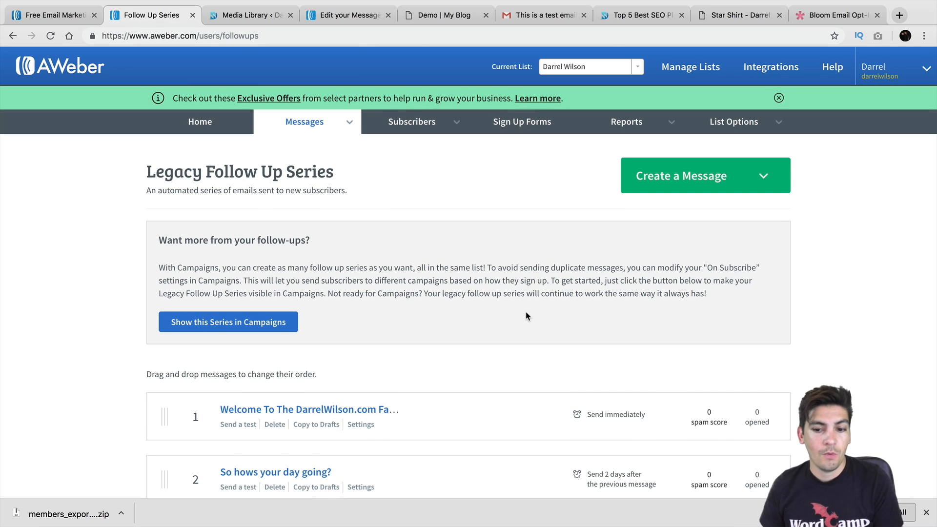
Create a Drag & Drop Builder draft with subject 'Have you seen our webinar?' and save it
scroll(510, 317, "down", 1)
scroll(510, 317, "down", 2)
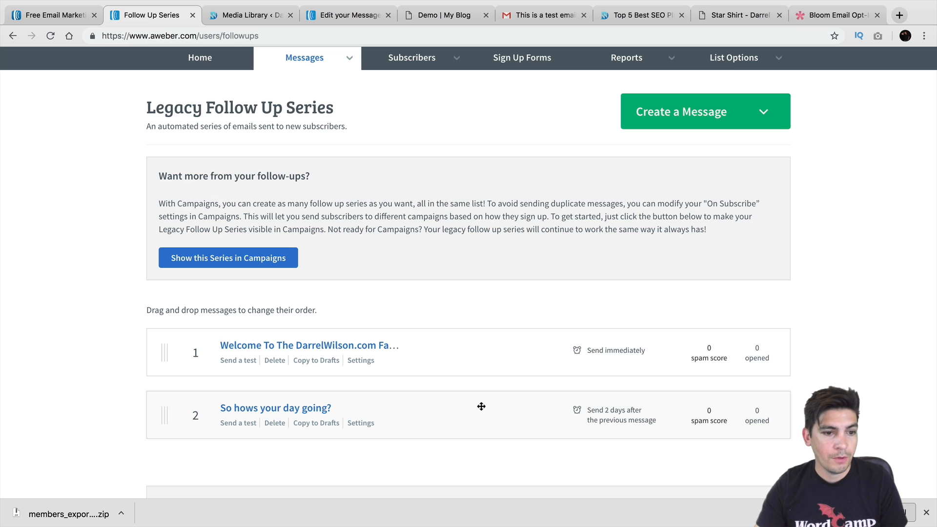
left_click(688, 120)
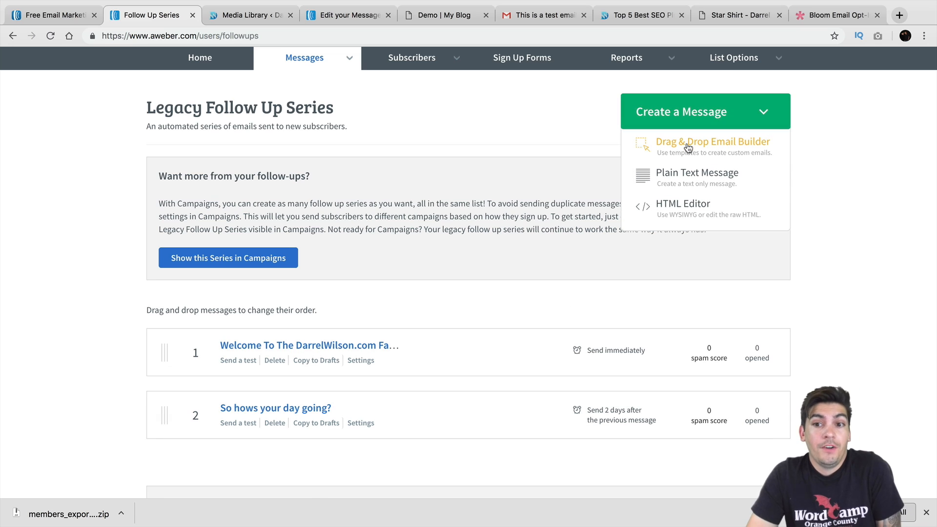
left_click(687, 147)
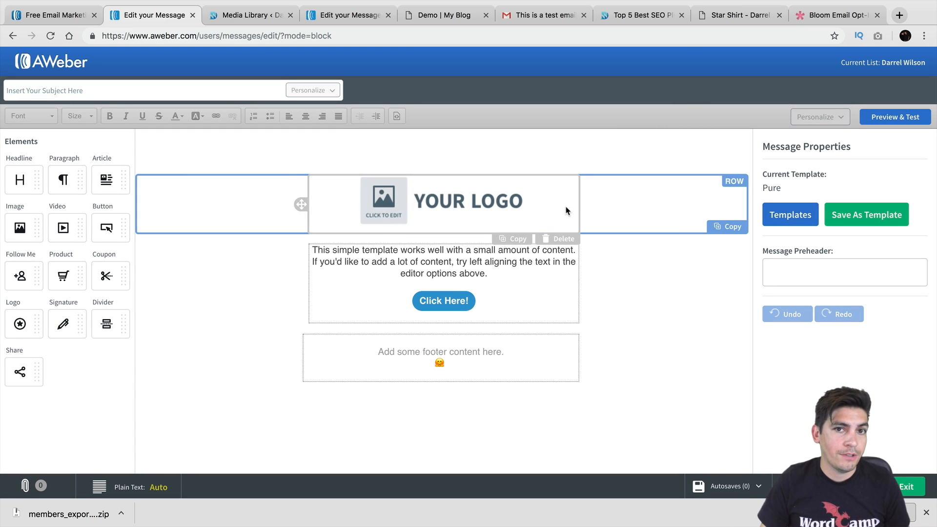
left_click(186, 90)
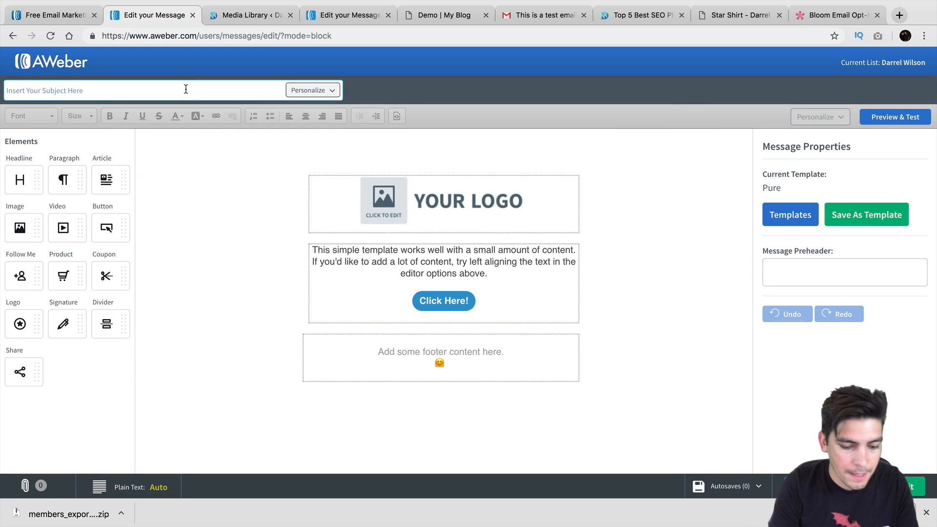
type("so")
key("BackSpace")
key("BackSpace")
type("s")
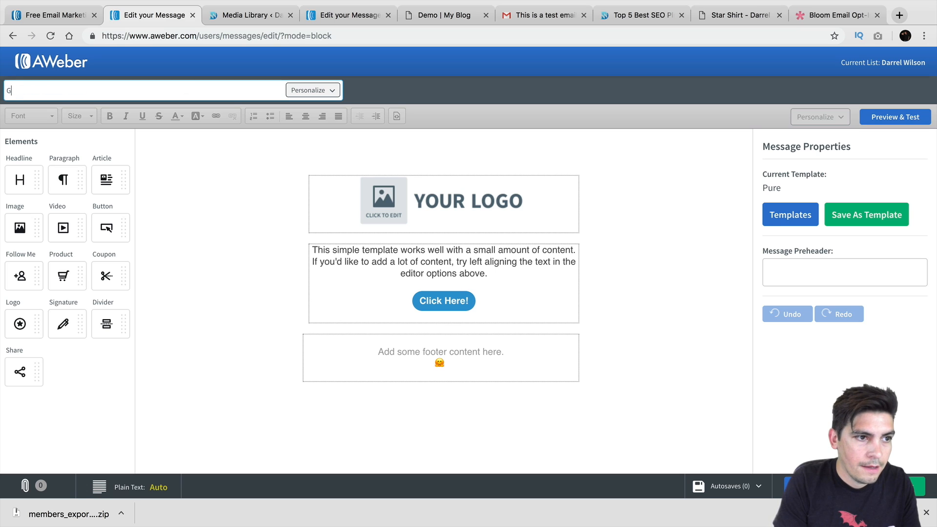
key("BackSpace")
type("Have you seen our webinar?")
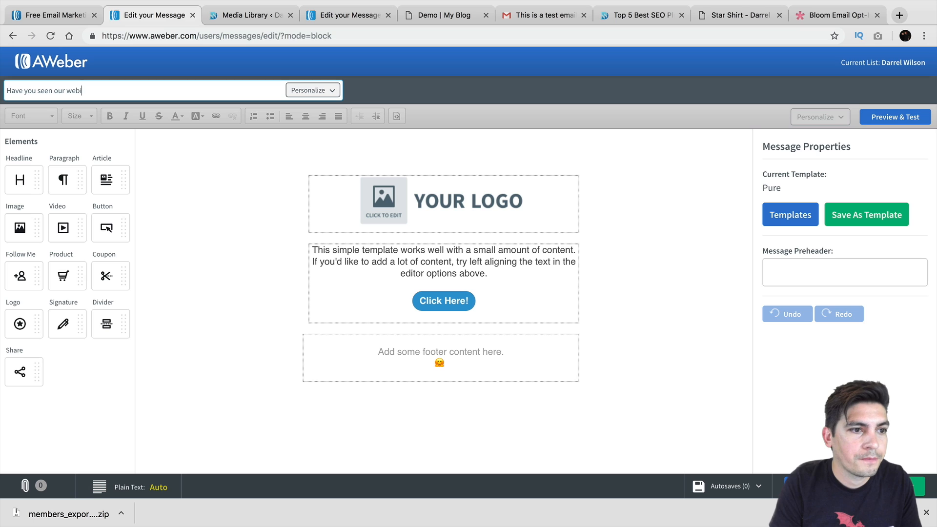
left_click(908, 486)
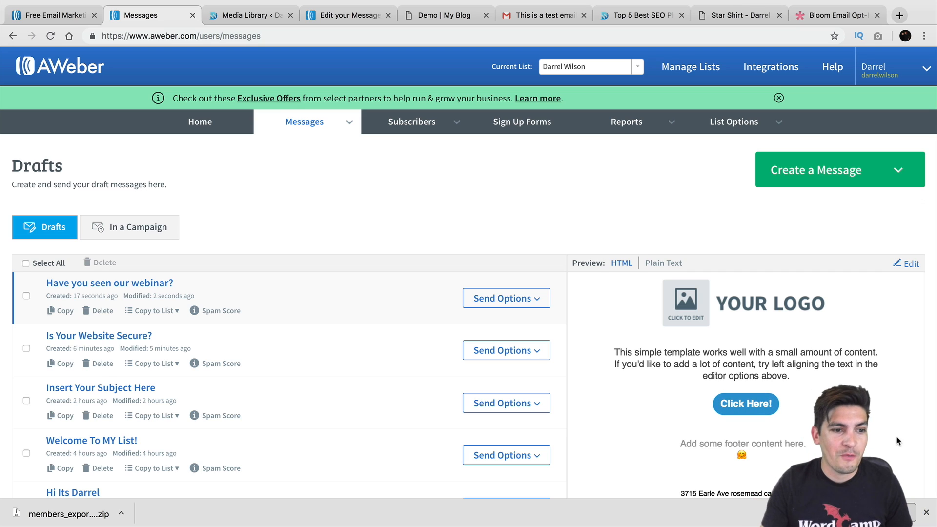
Add the 'Have you seen our webinar?' draft to the follow-up series, 3 days after the previous message
scroll(292, 307, "down", 1)
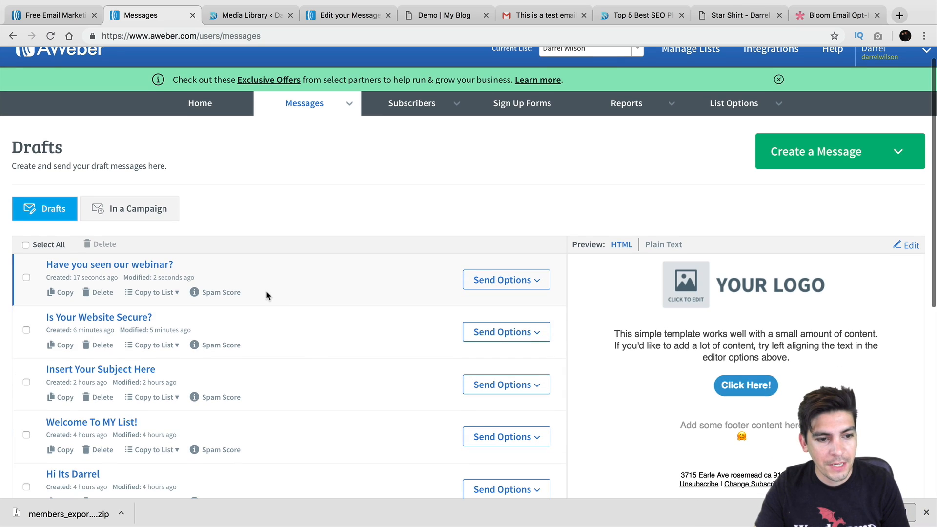
left_click(508, 280)
left_click(517, 341)
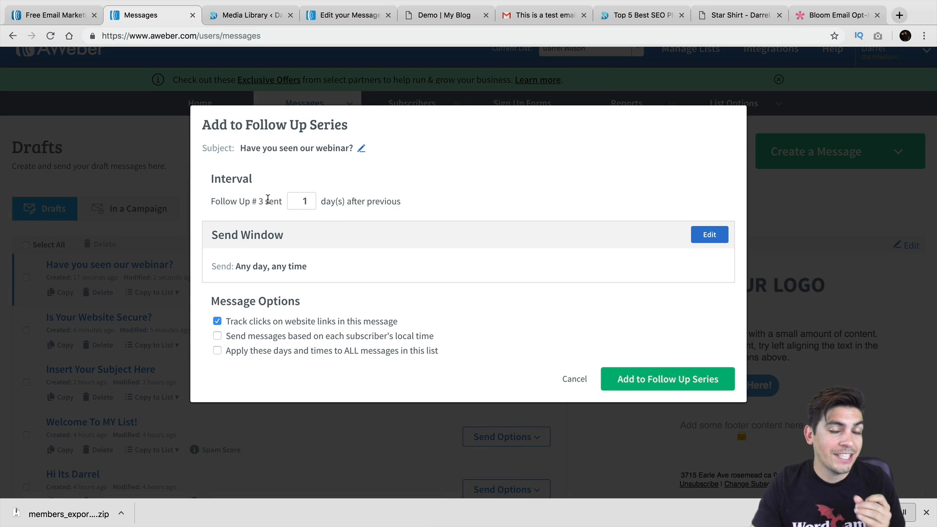
left_click_drag(267, 200, 246, 192)
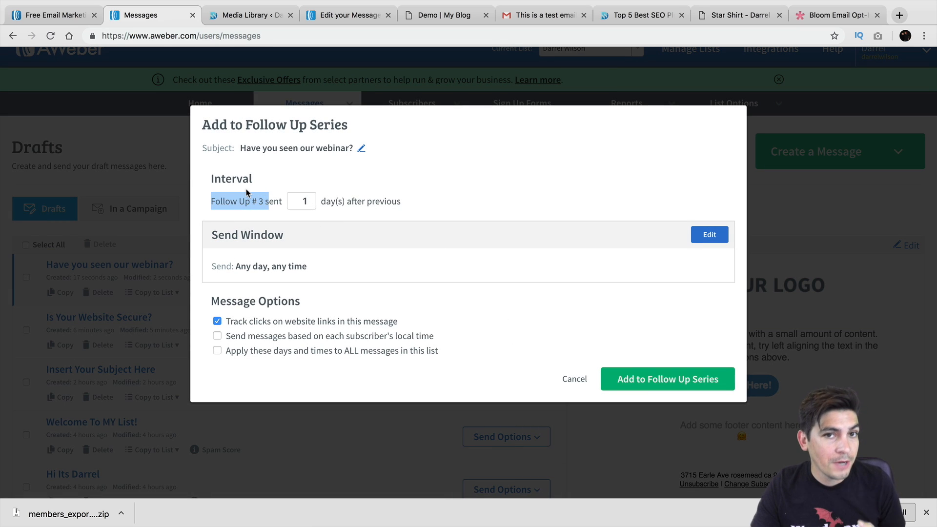
double_click(309, 202)
type("3")
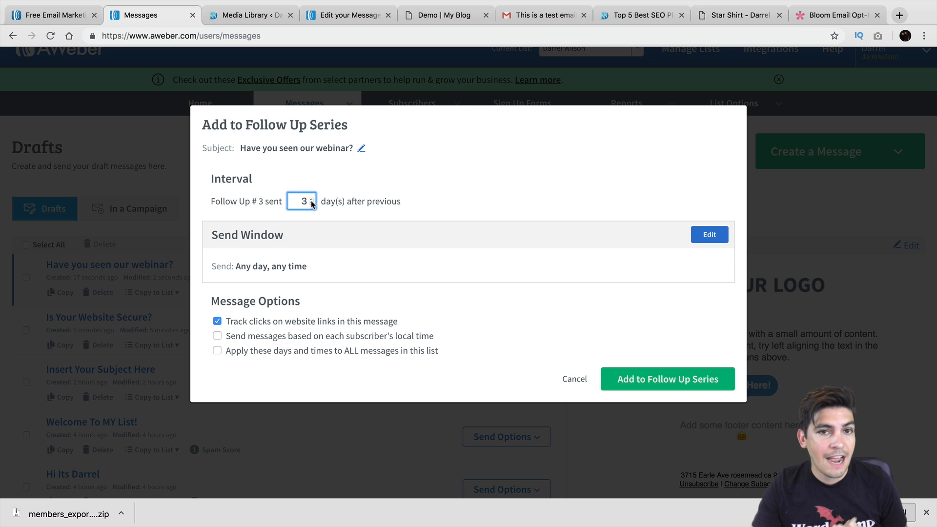
left_click(635, 376)
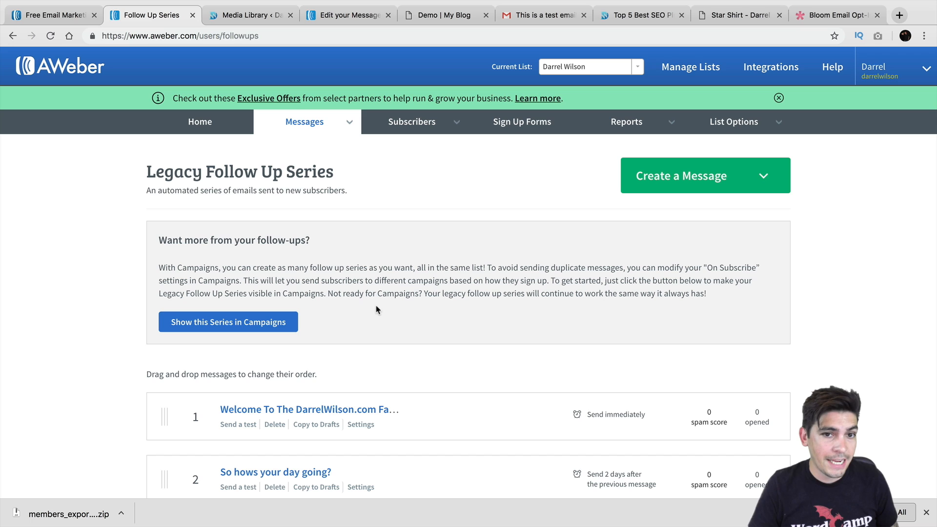
Review the three AWeber sign up forms, then open the darrelwilson.com homepage from WordPress
left_click(526, 126)
scroll(362, 273, "down", 1)
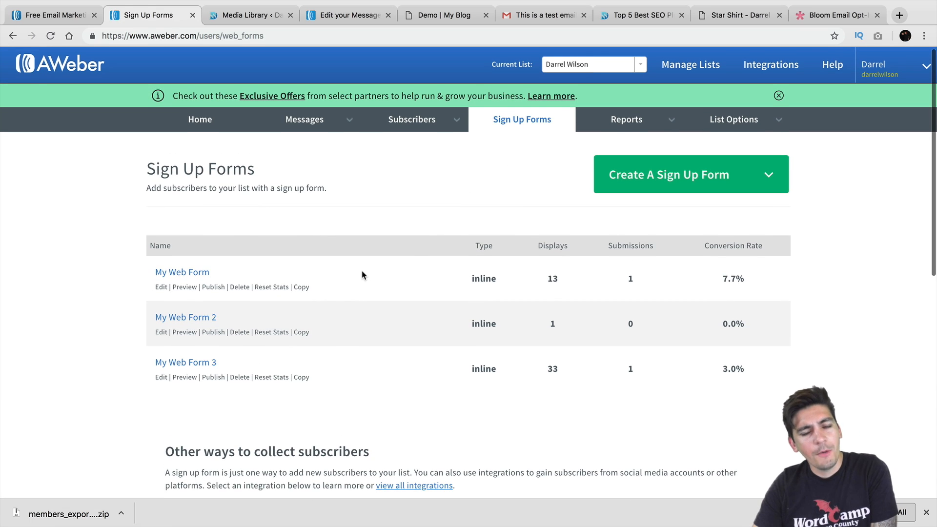
scroll(362, 275, "down", 1)
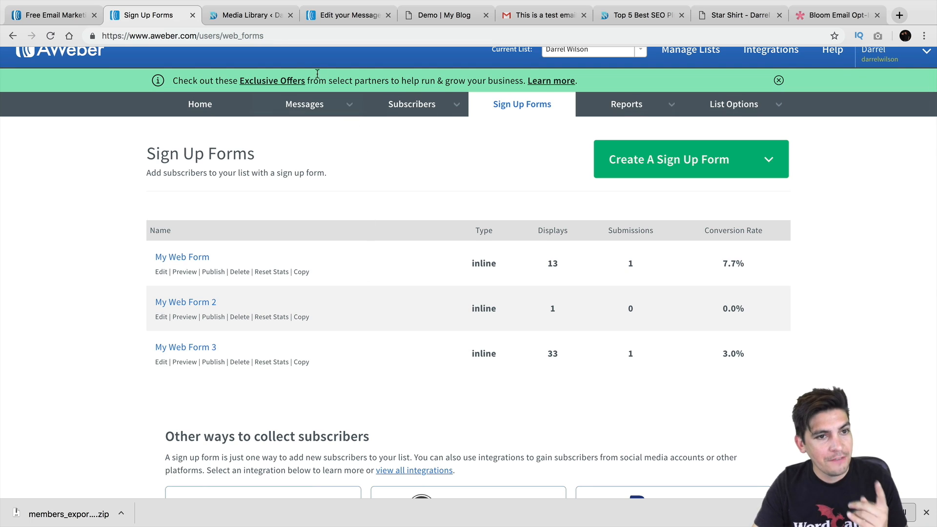
left_click(259, 16)
left_click(72, 78)
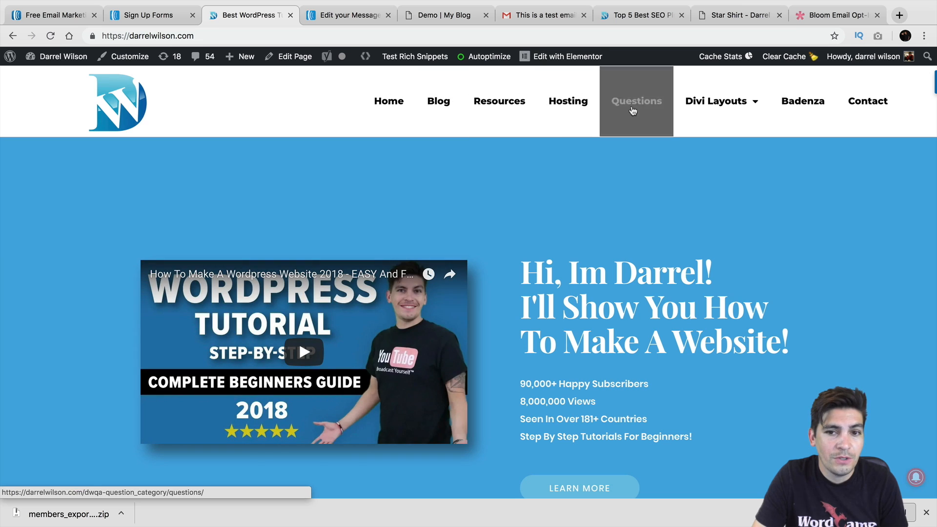
Open the blog and subscribe an e-mail address through the AWeber sidebar signup form
left_click(452, 100)
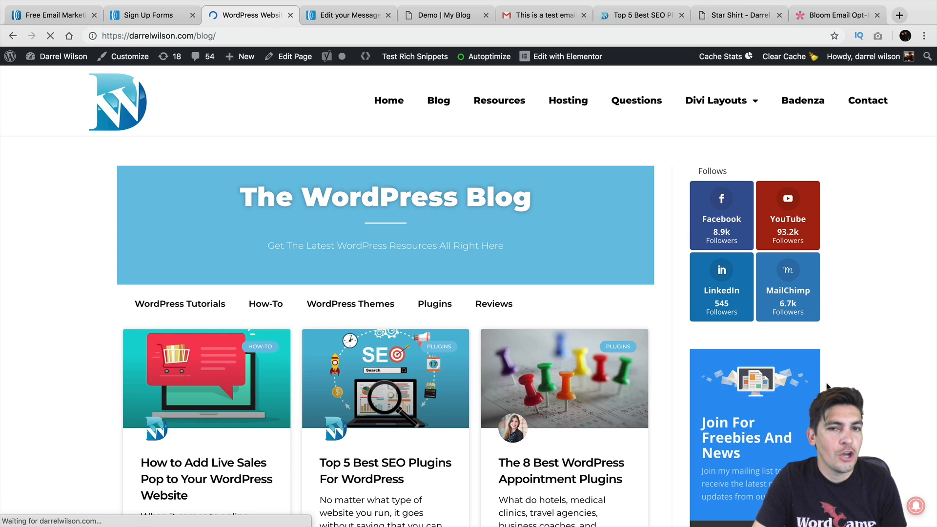
scroll(849, 369, "down", 4)
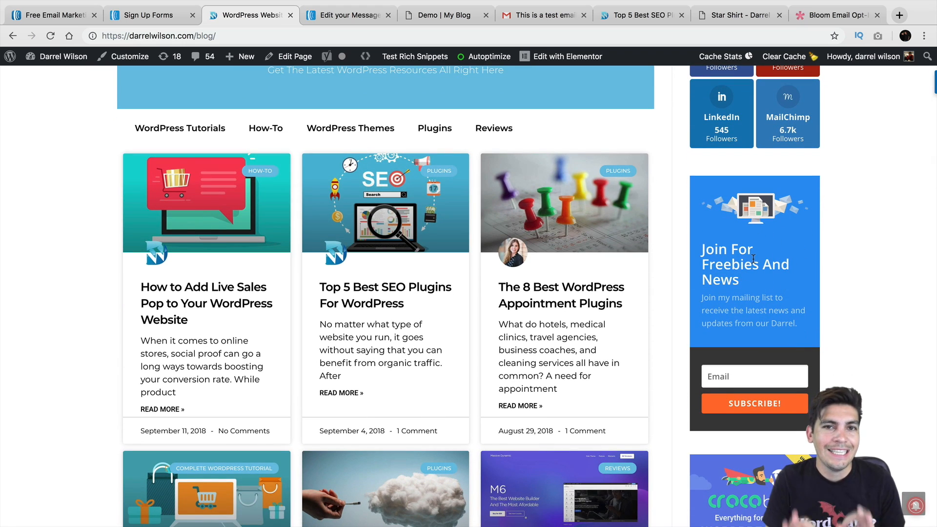
left_click(755, 375)
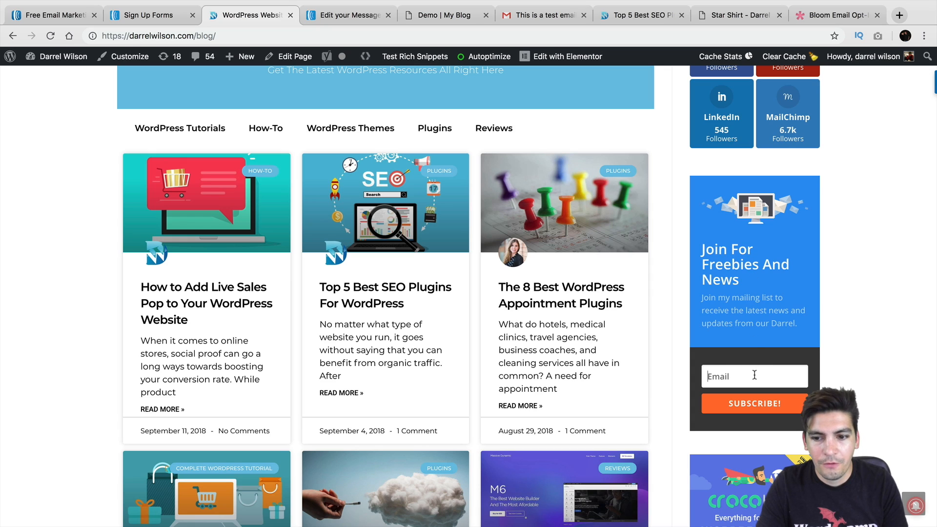
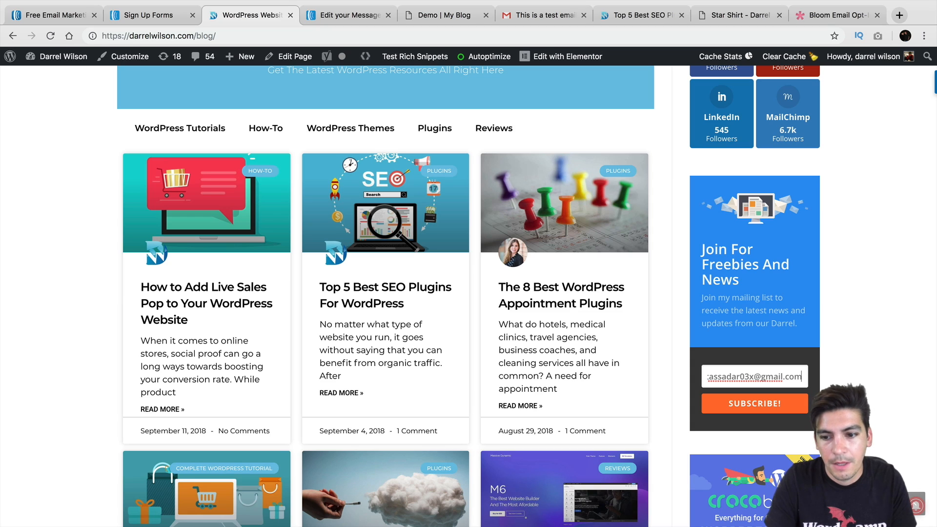
left_click(761, 407)
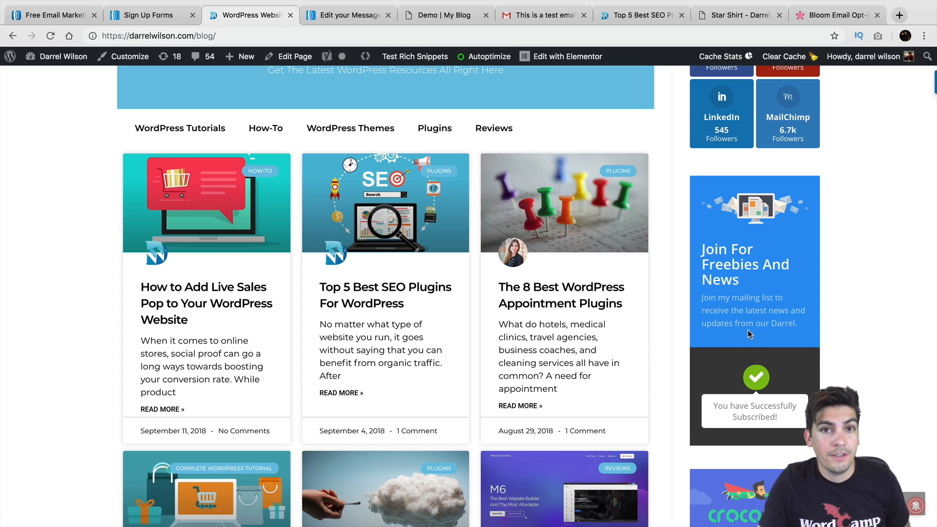
Scroll down the blog page and switch to the Bloom Email Opt-In page
scroll(748, 329, "down", 7)
scroll(749, 301, "down", 9)
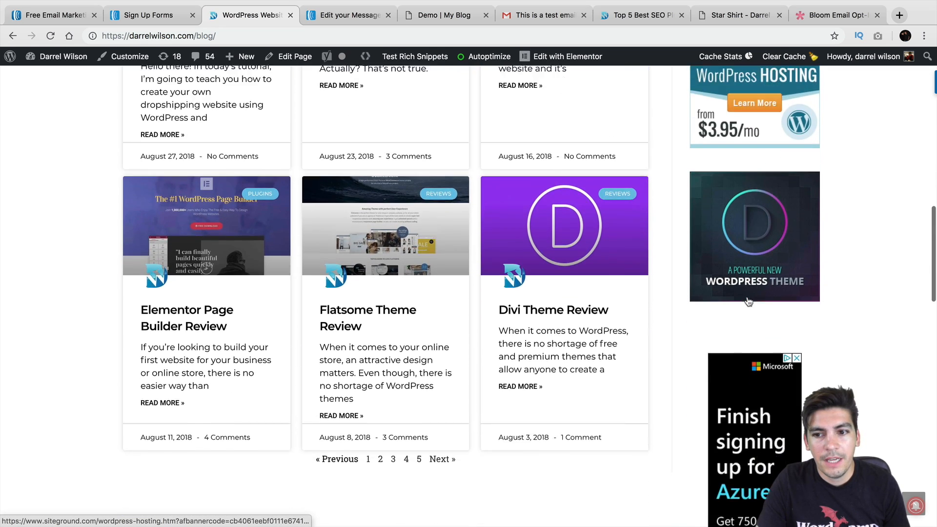
scroll(749, 301, "down", 8)
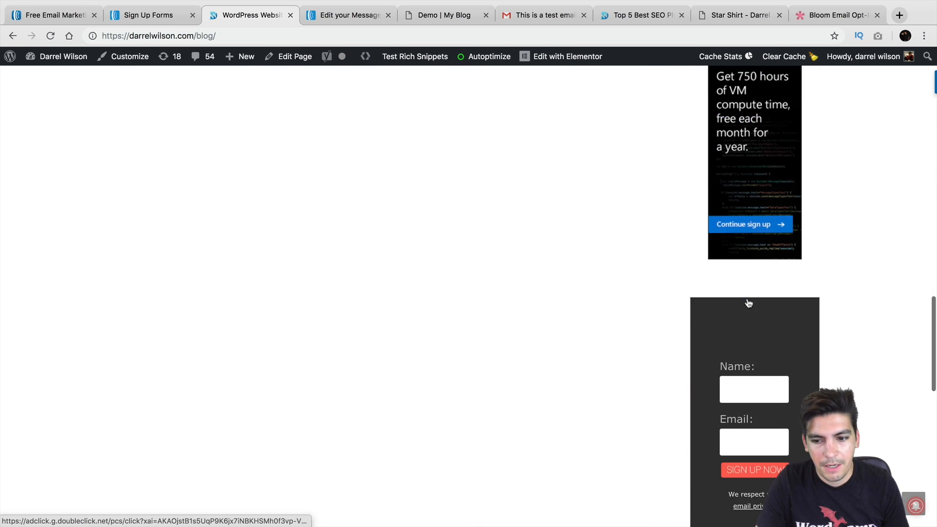
scroll(747, 298, "down", 1)
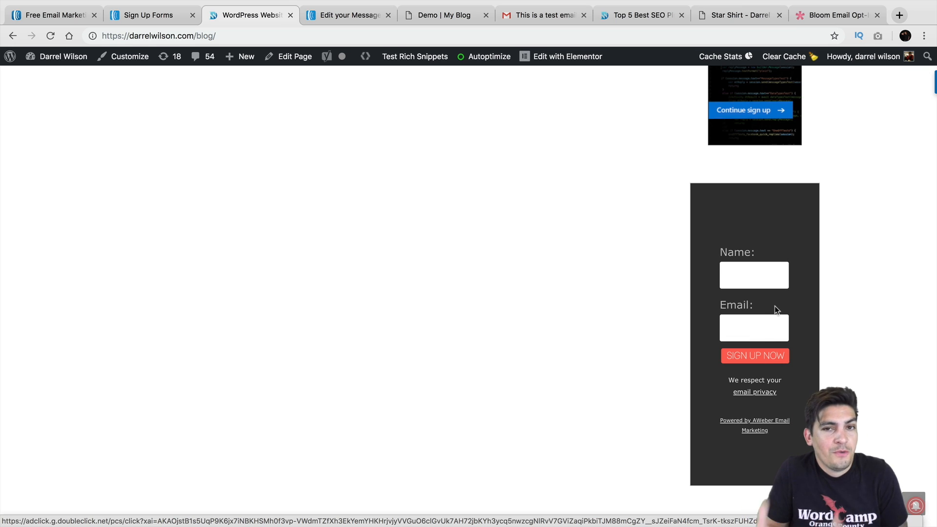
left_click(833, 15)
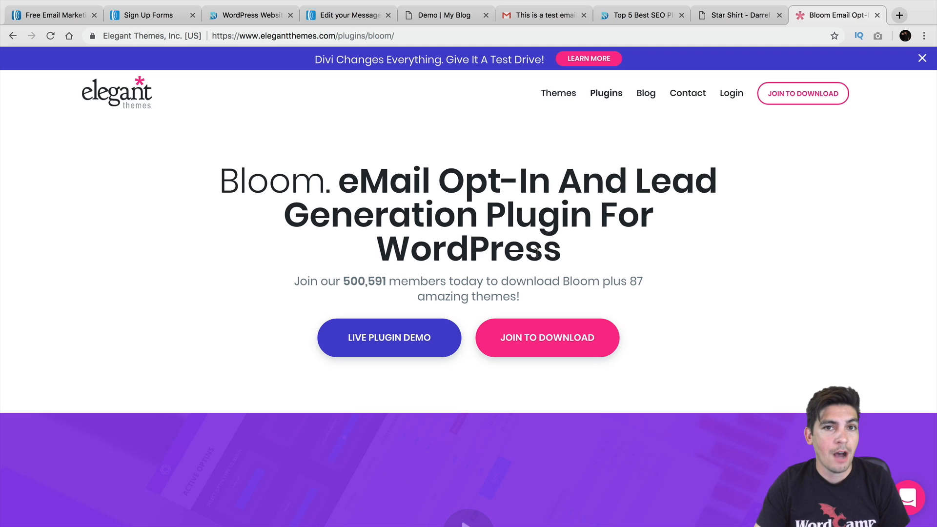
Scroll through Bloom's opt-in designs, return to the blog, and close the Get Free Stuff popup
scroll(587, 284, "down", 10)
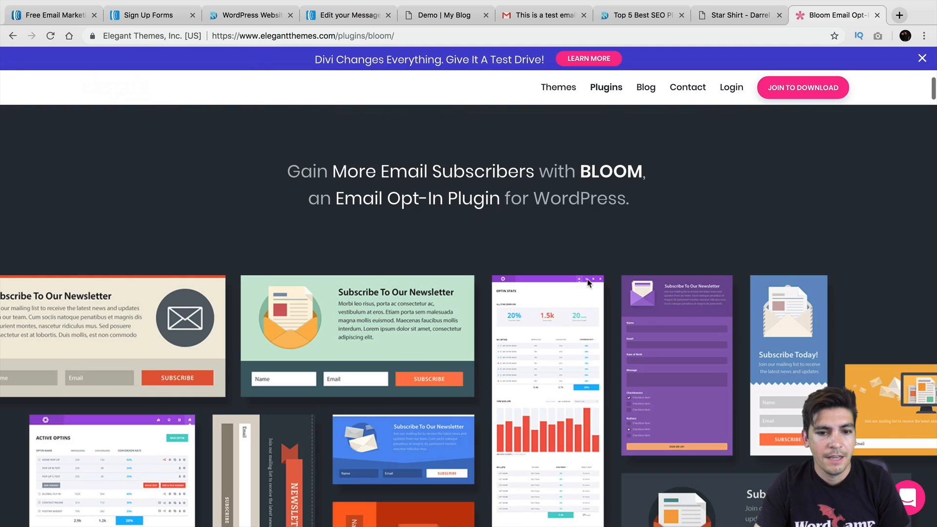
scroll(601, 275, "down", 9)
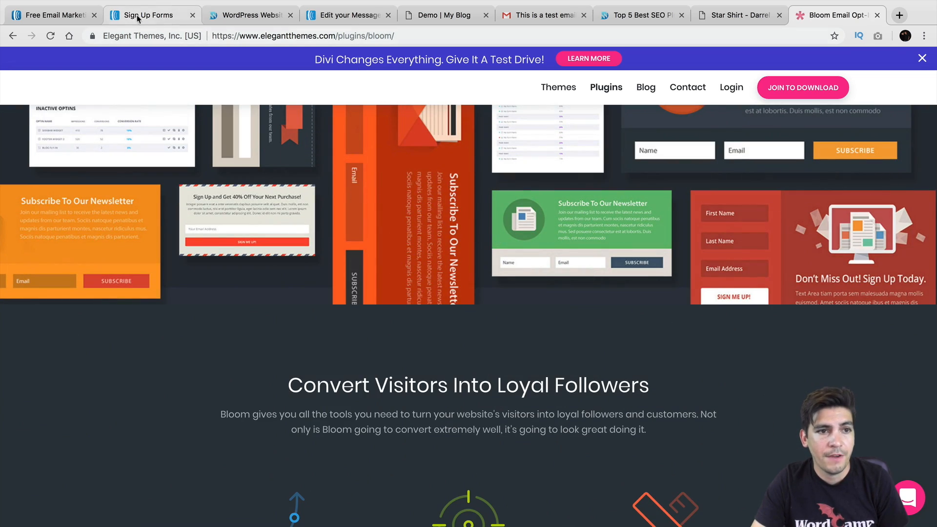
left_click(245, 15)
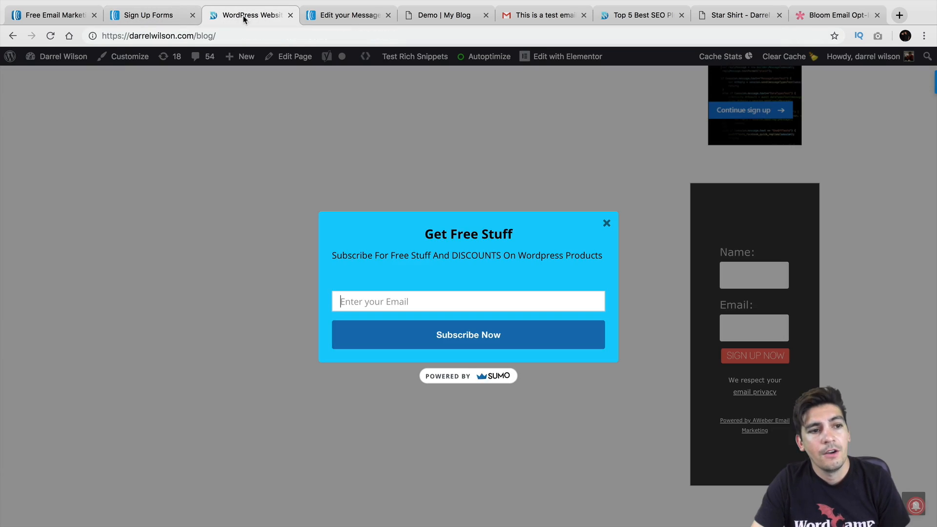
left_click(607, 223)
Check Bloom's Opt-in Forms list in the Dashboard, then move the 'Demo | My Blog' tab earlier
mouse_move(64, 60)
left_click(66, 78)
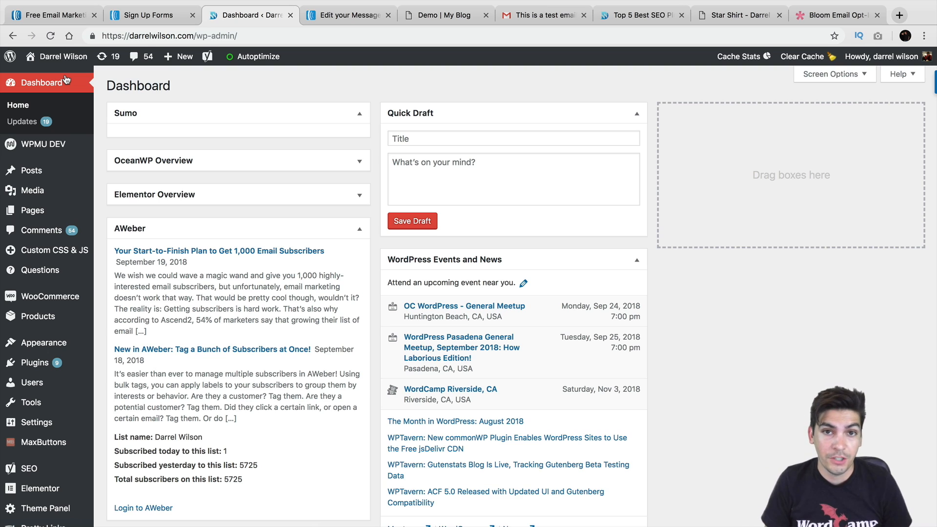
scroll(44, 288, "down", 5)
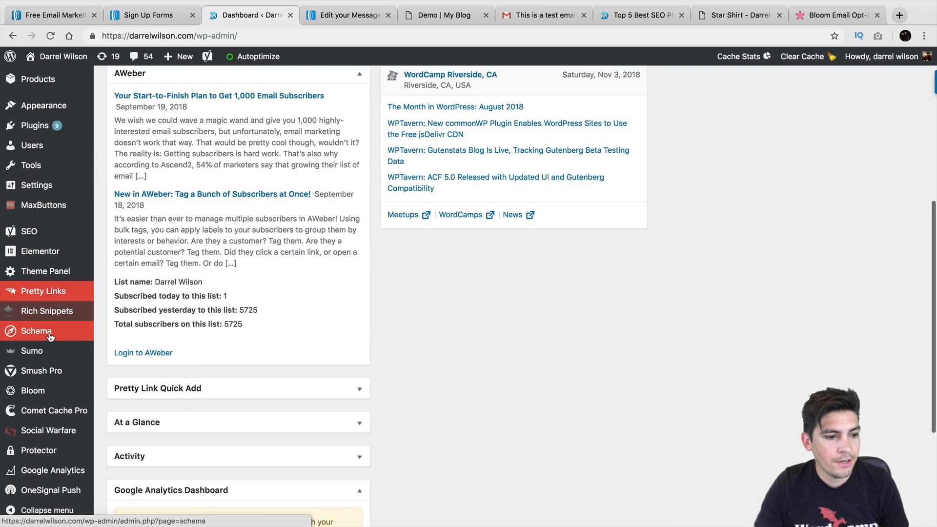
mouse_move(49, 390)
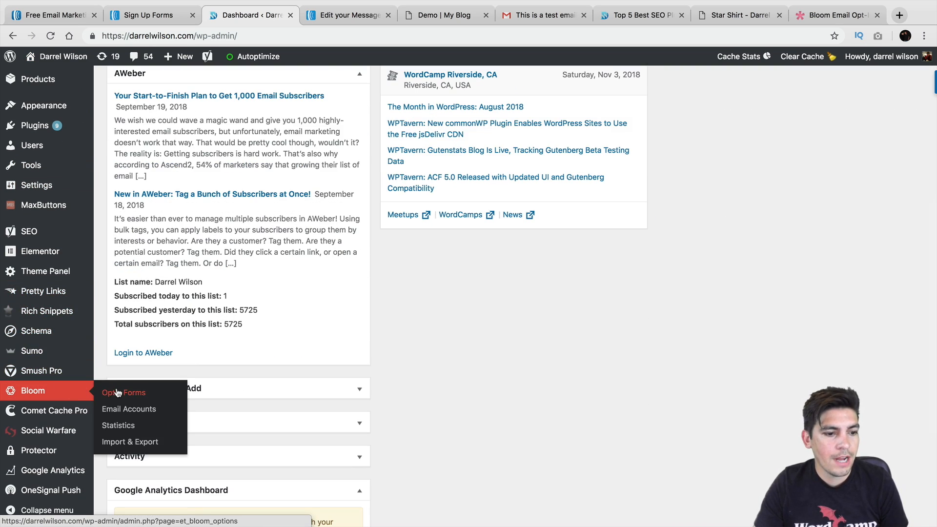
left_click(118, 393)
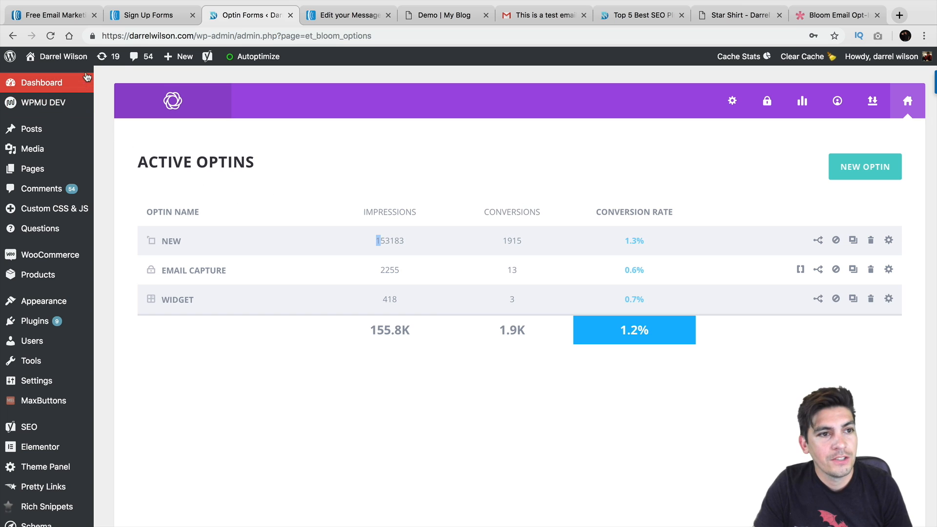
left_click(414, 17)
left_click_drag(410, 21, 356, 18)
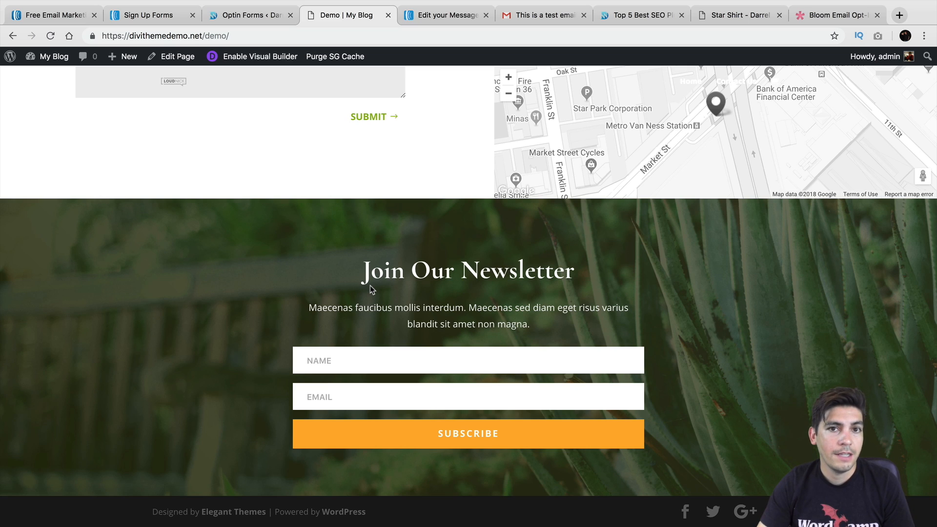
Enable the Divi Visual Builder without restoring the autosave and look at the newsletter module's settings
left_click(287, 58)
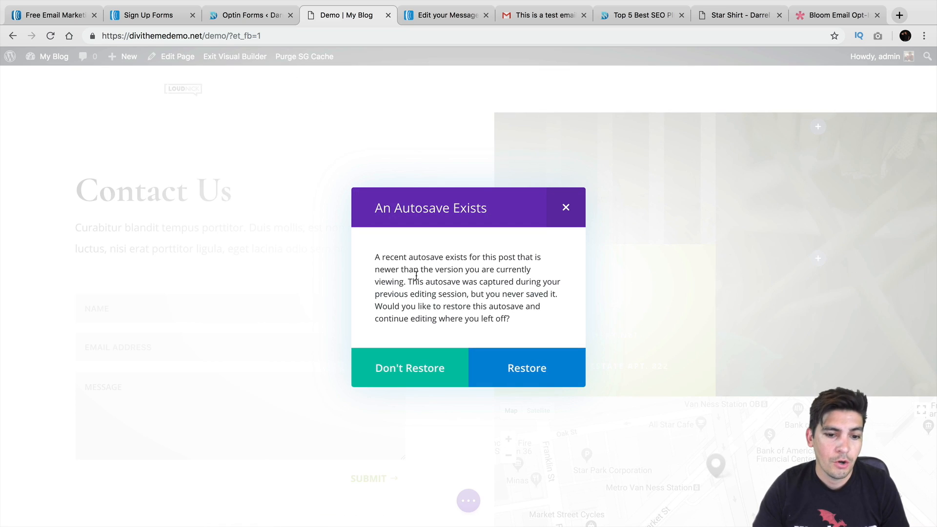
left_click(439, 371)
scroll(439, 371, "down", 10)
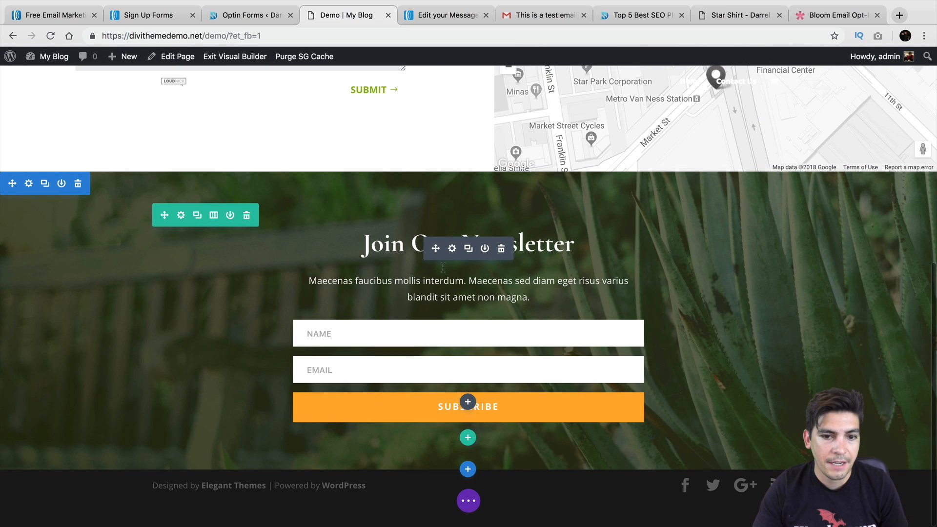
left_click(450, 248)
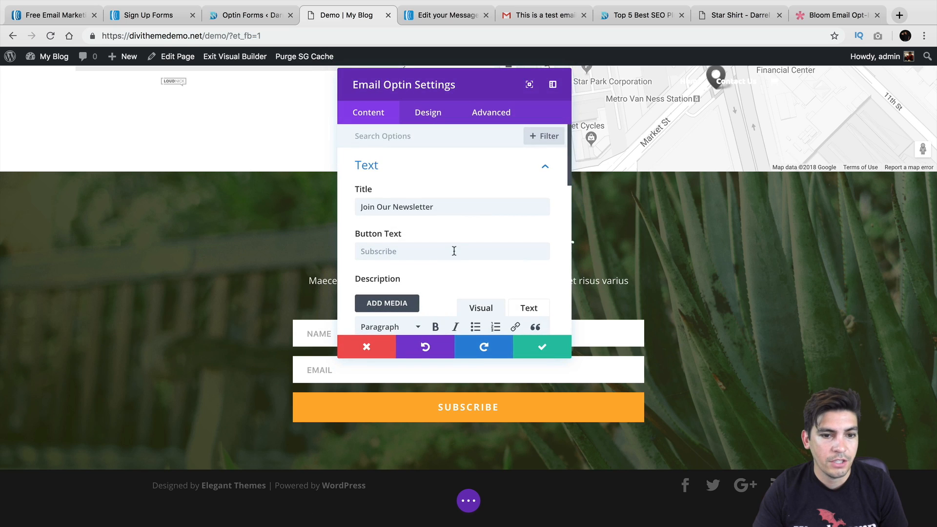
scroll(453, 232, "down", 2)
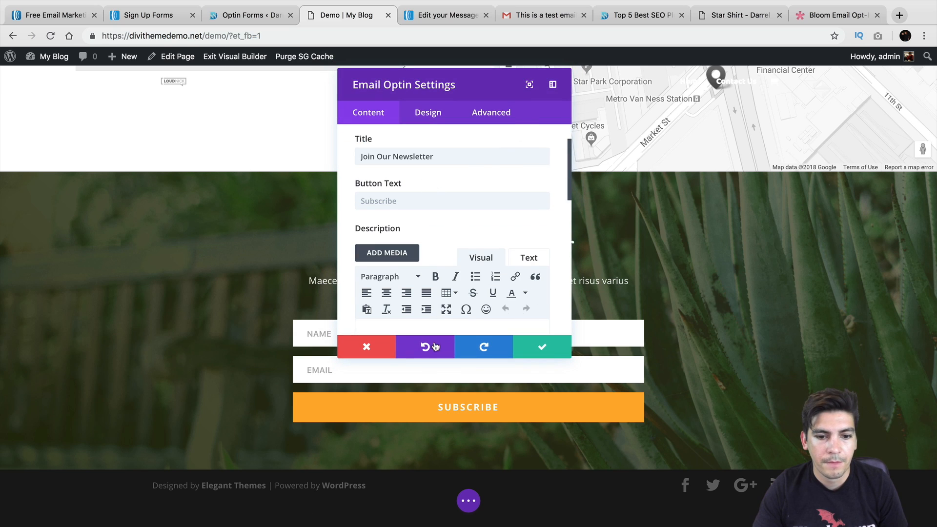
left_click(383, 354)
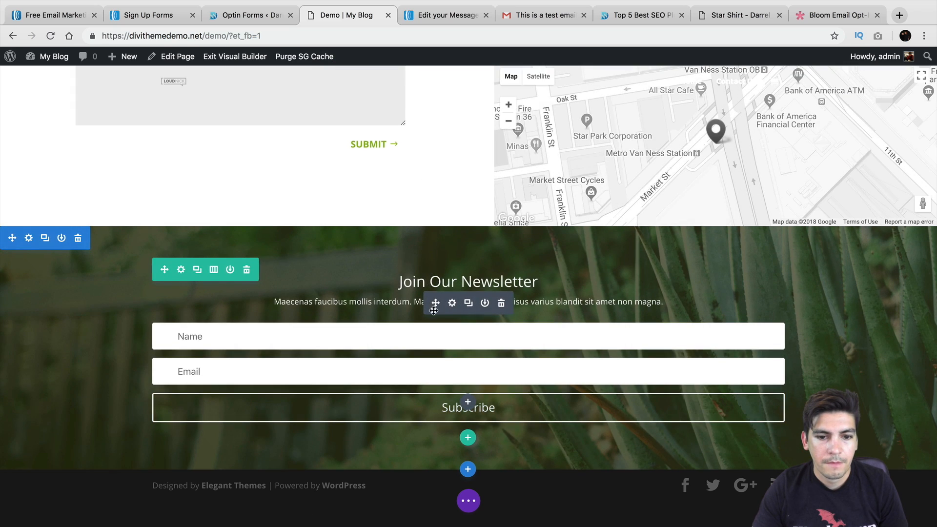
Reopen the Email Optin settings, review design and content, and expand Email Account
left_click(452, 303)
scroll(463, 244, "down", 2)
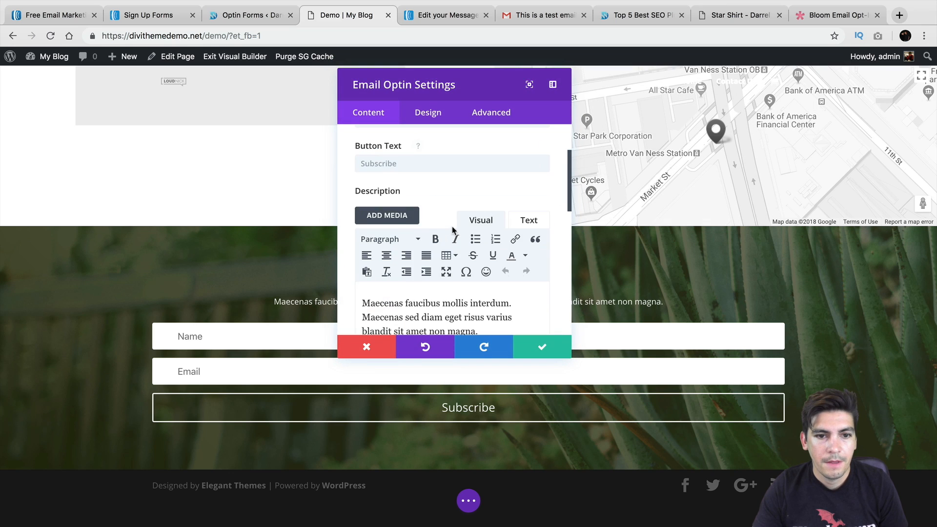
scroll(453, 229, "down", 3)
left_click(431, 115)
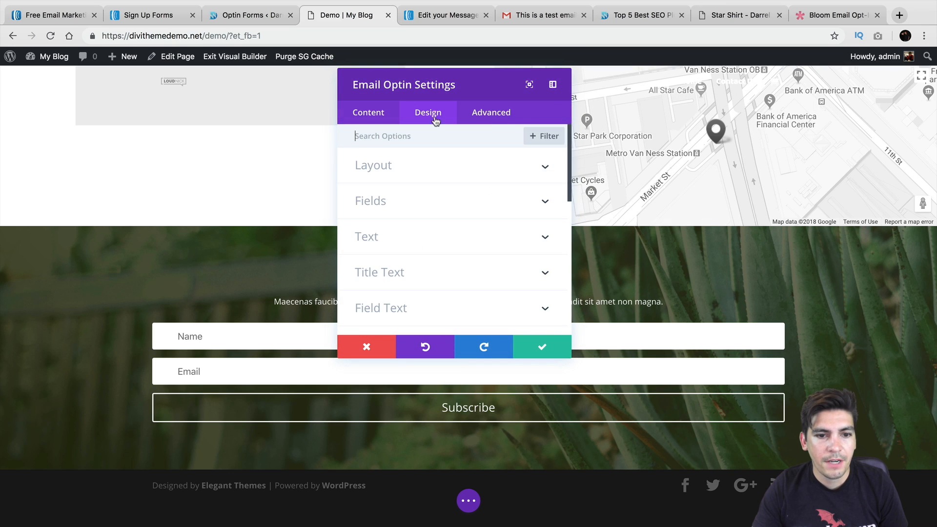
scroll(432, 220, "down", 5)
left_click(377, 116)
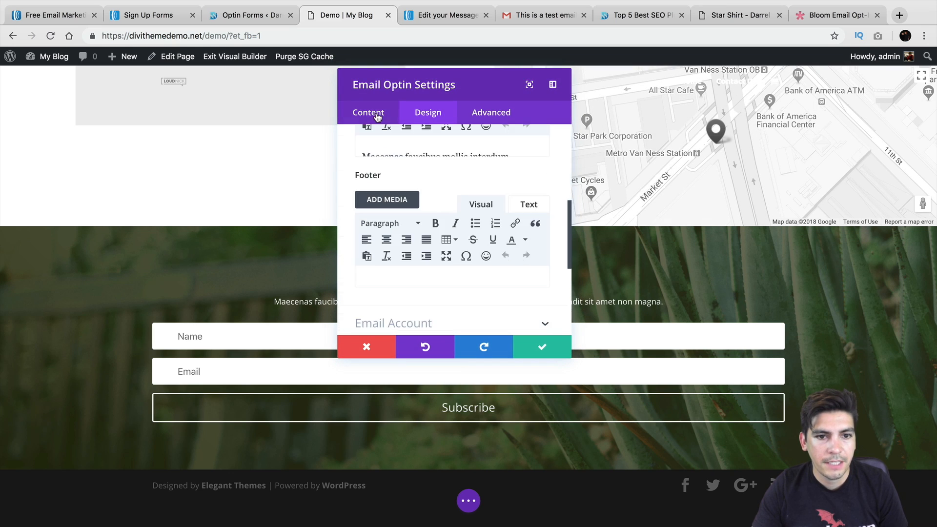
double_click(444, 205)
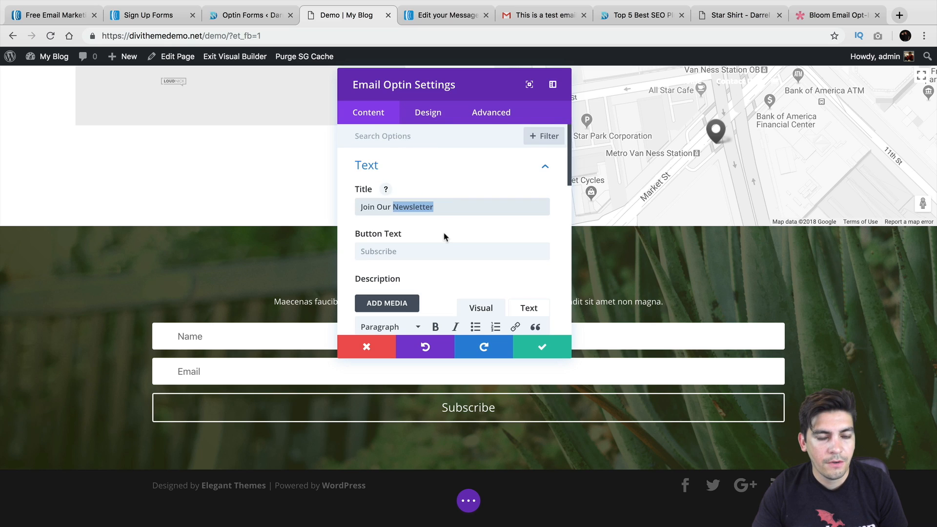
left_click(443, 250)
left_click_drag(476, 76, 709, 73)
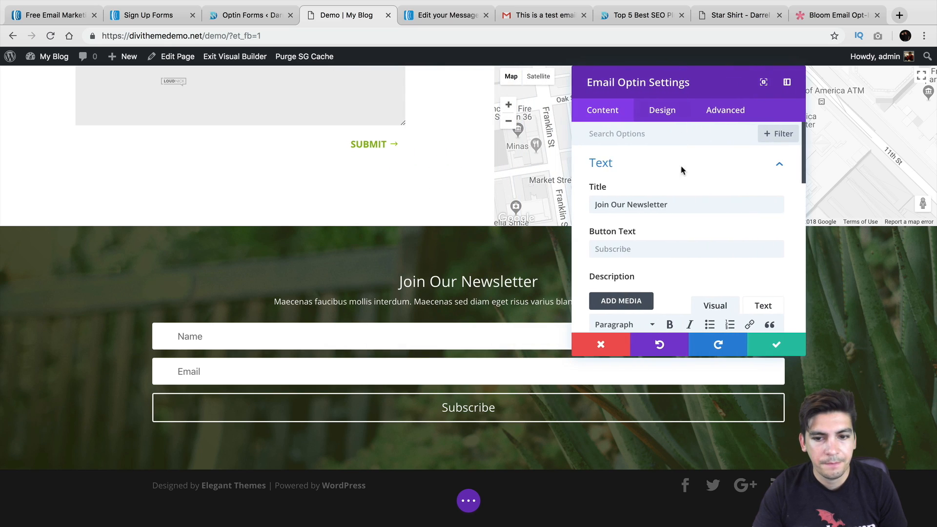
scroll(680, 171, "down", 10)
scroll(685, 158, "up", 1)
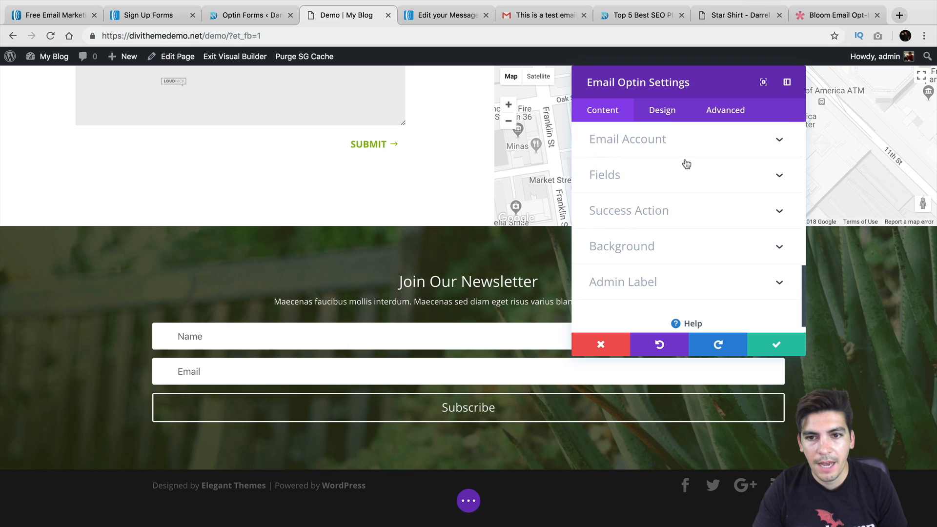
left_click(686, 146)
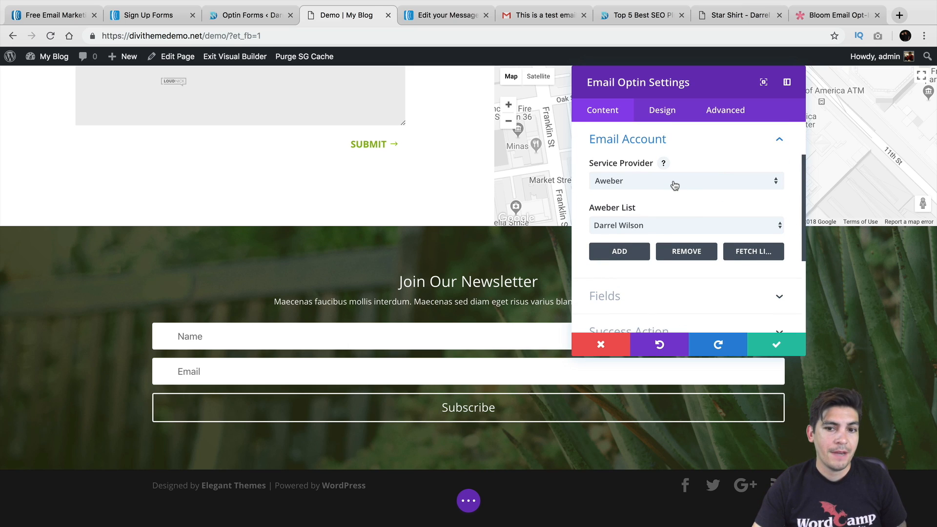
Keep AWeber as provider, fetch lists, pick the newly fetched AWeber list, and save the module
left_click(648, 181)
scroll(653, 309, "down", 1)
scroll(654, 293, "up", 1)
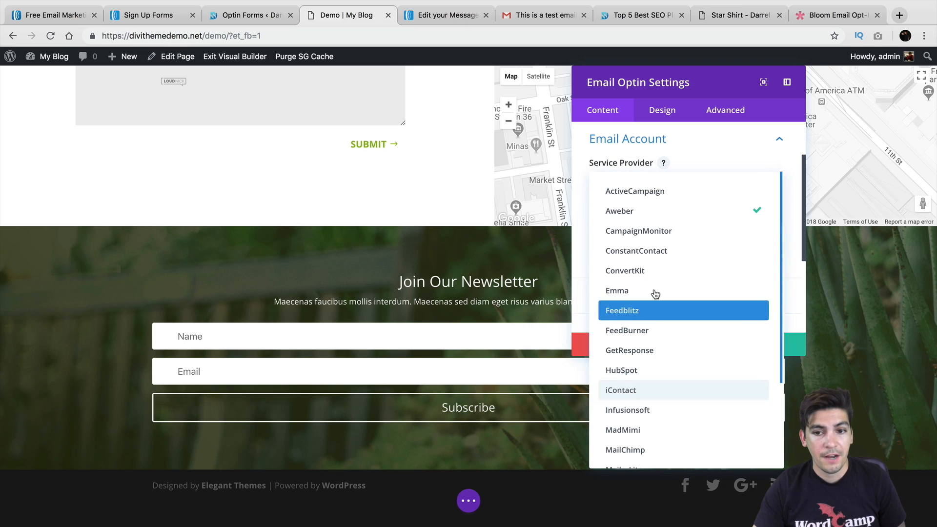
left_click(652, 210)
left_click(651, 224)
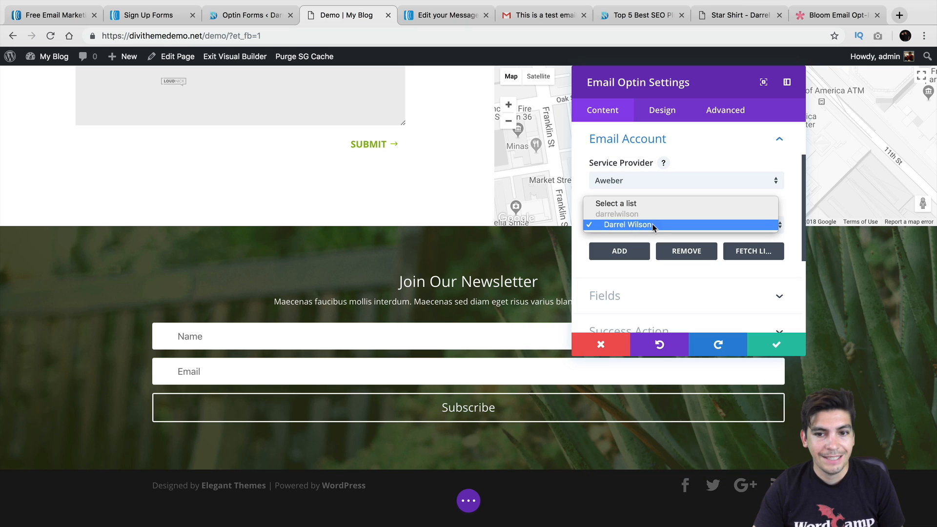
left_click(652, 224)
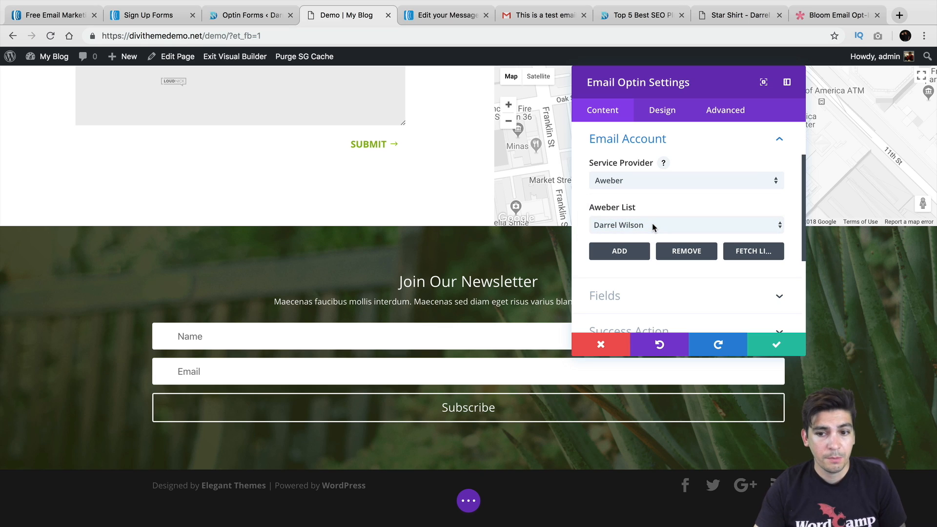
left_click(751, 250)
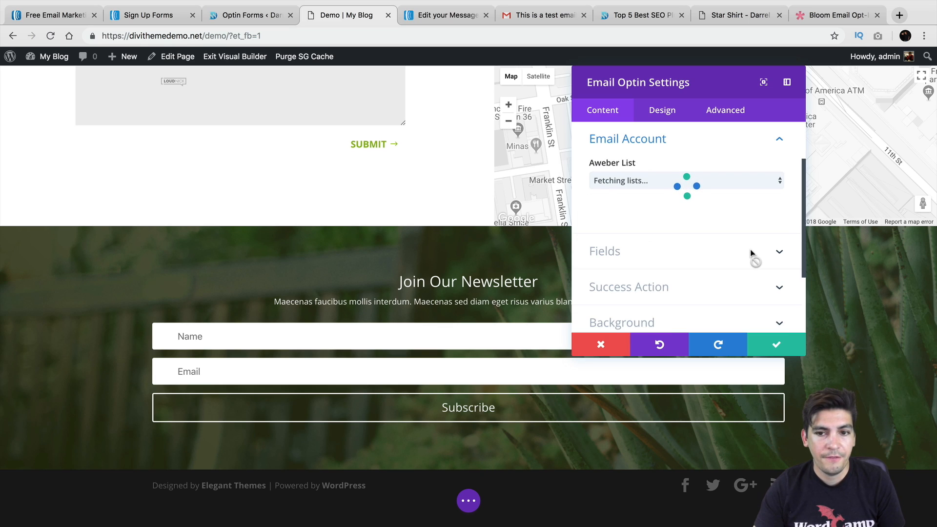
left_click(695, 225)
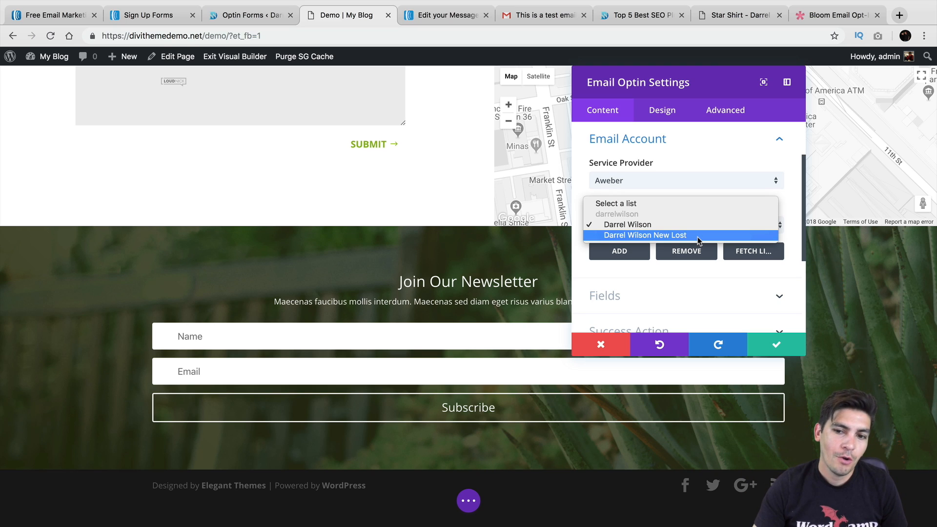
left_click(698, 235)
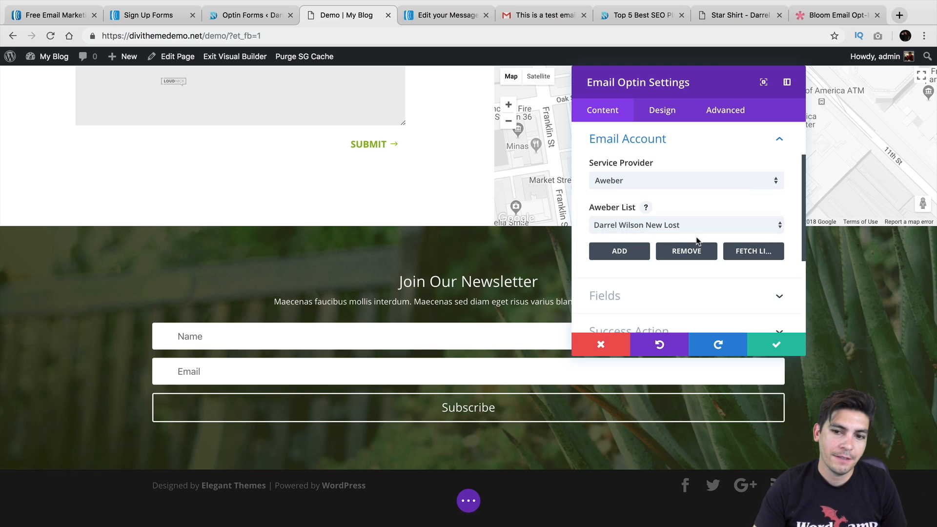
left_click(761, 345)
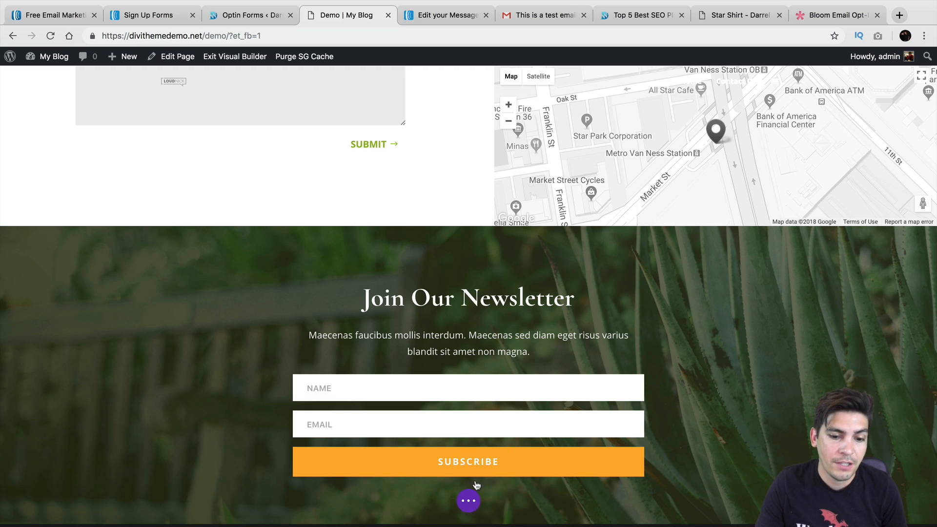
Open the 'Top 5 Best SEO Plugins For WordPress' post from the site's blog
left_click(244, 15)
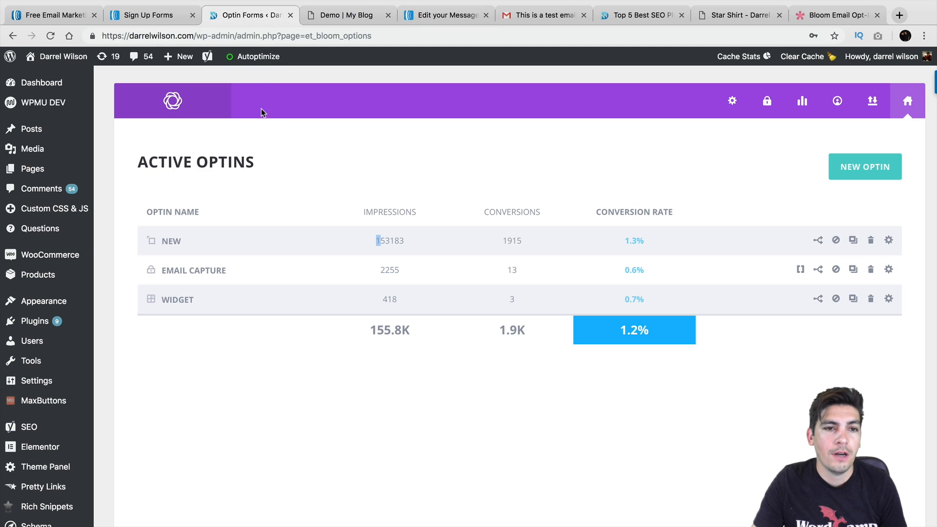
left_click(75, 78)
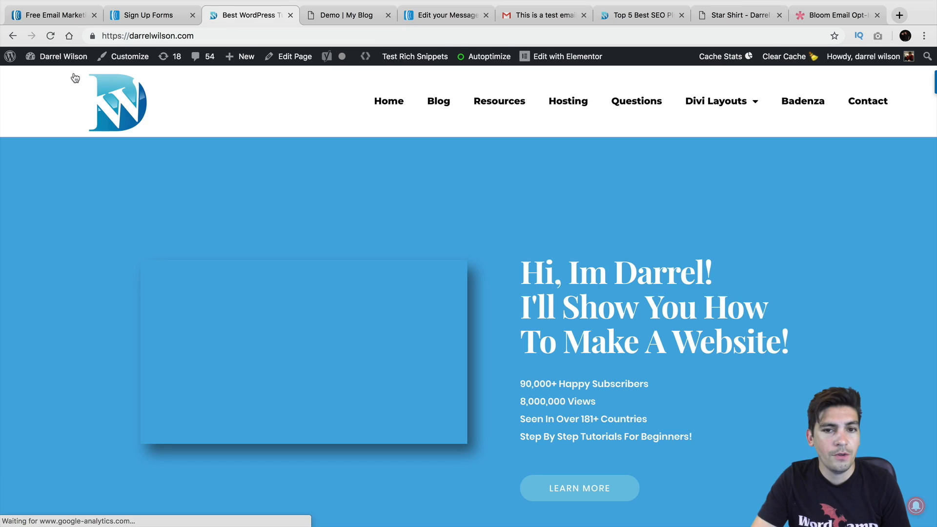
left_click(447, 101)
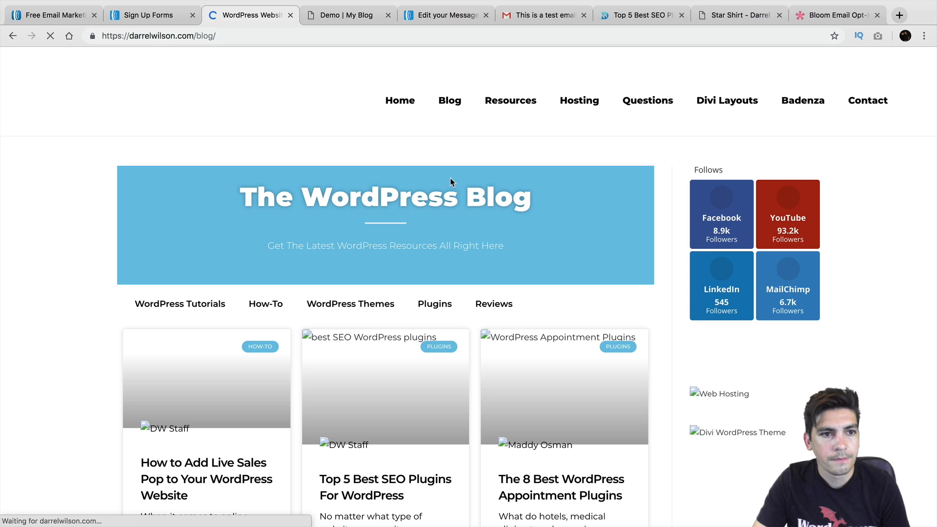
scroll(410, 197, "down", 4)
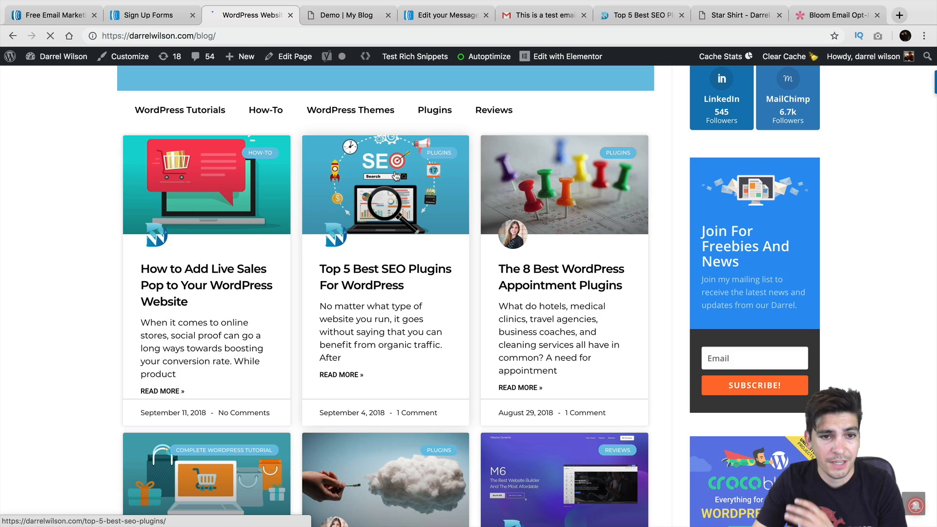
left_click(396, 176)
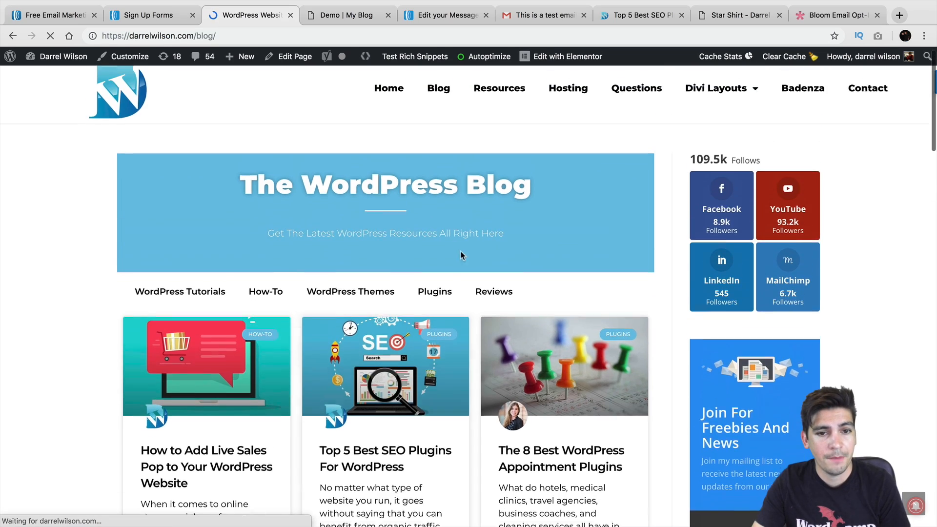
Scroll to the post's subscribe box and open the post in the Elementor editor
scroll(429, 271, "down", 20)
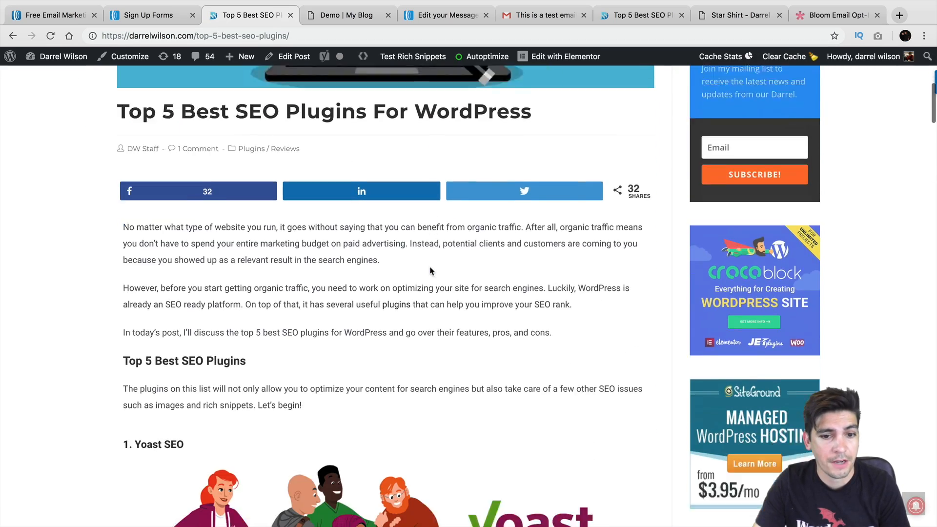
scroll(429, 270, "down", 20)
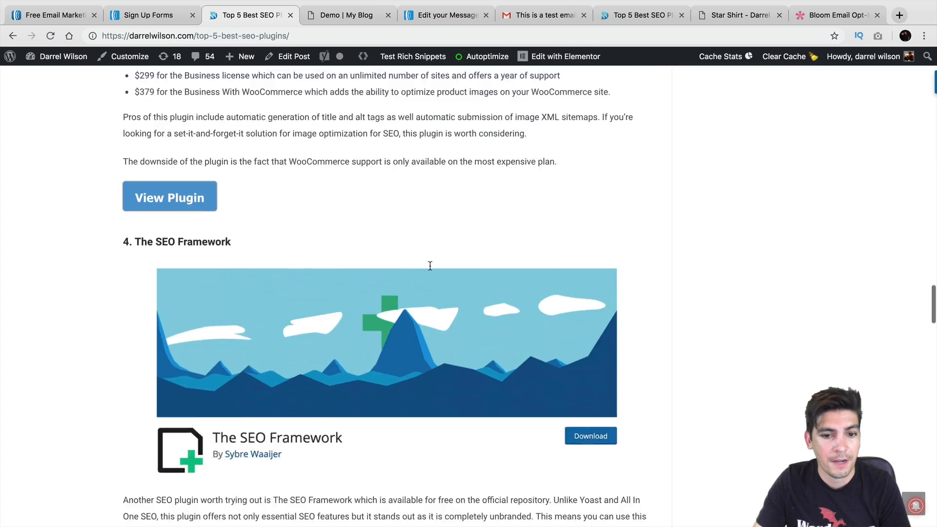
scroll(429, 268, "down", 11)
scroll(432, 265, "up", 2)
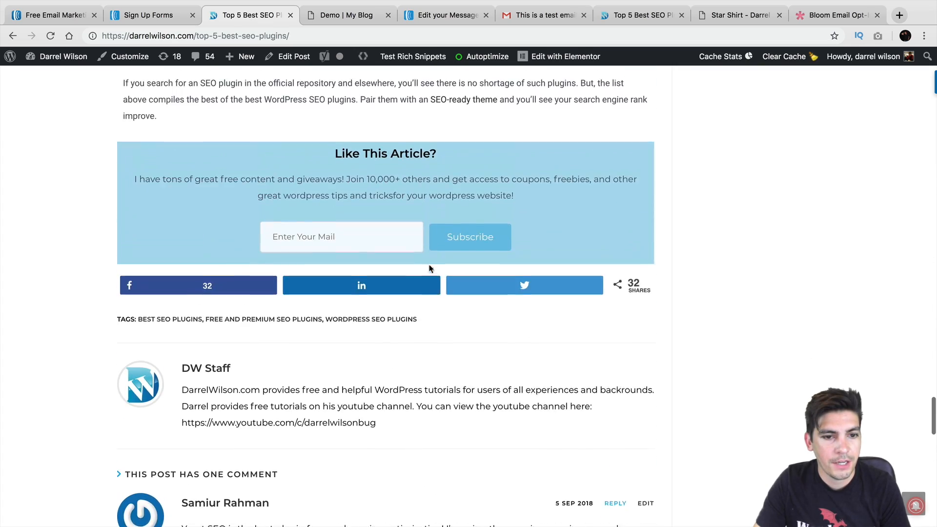
left_click(547, 62)
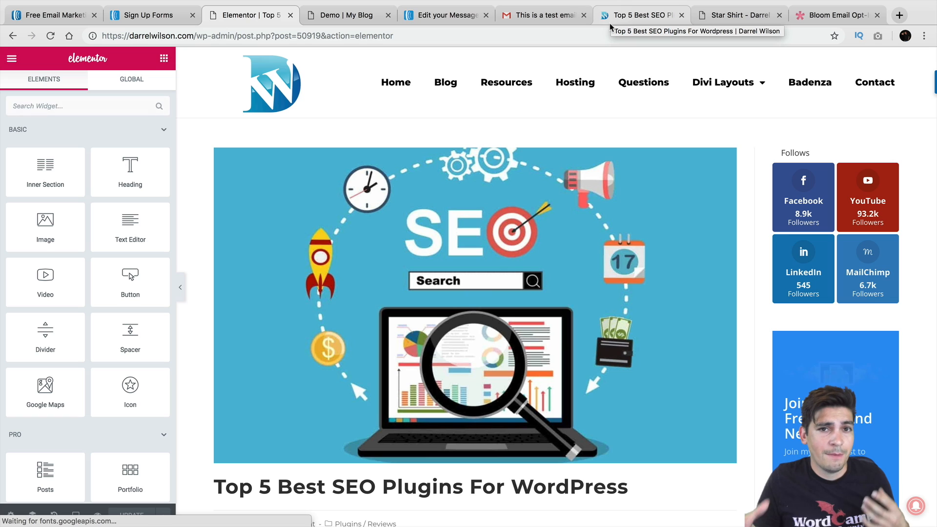
Inspect the Like This Article? form, heading and section layout, then switch to AWeber's message editor
scroll(534, 209, "down", 20)
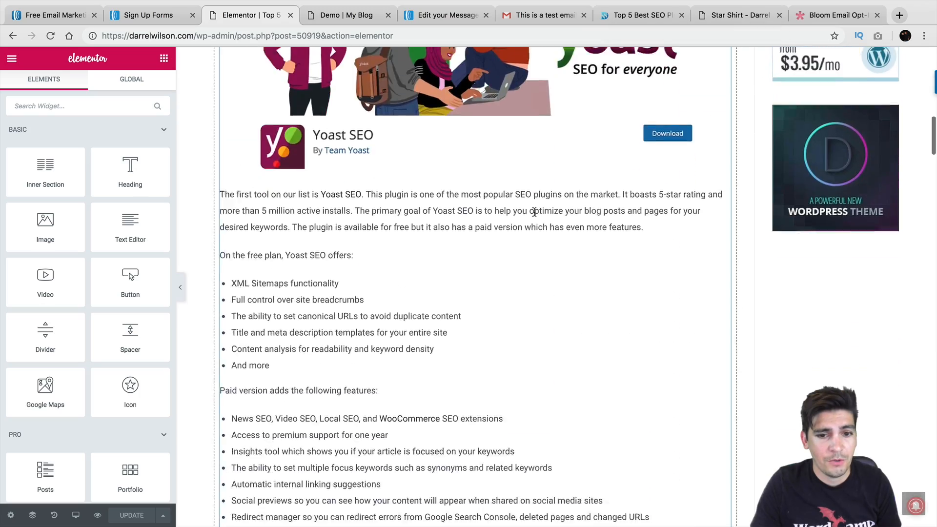
scroll(533, 214, "down", 20)
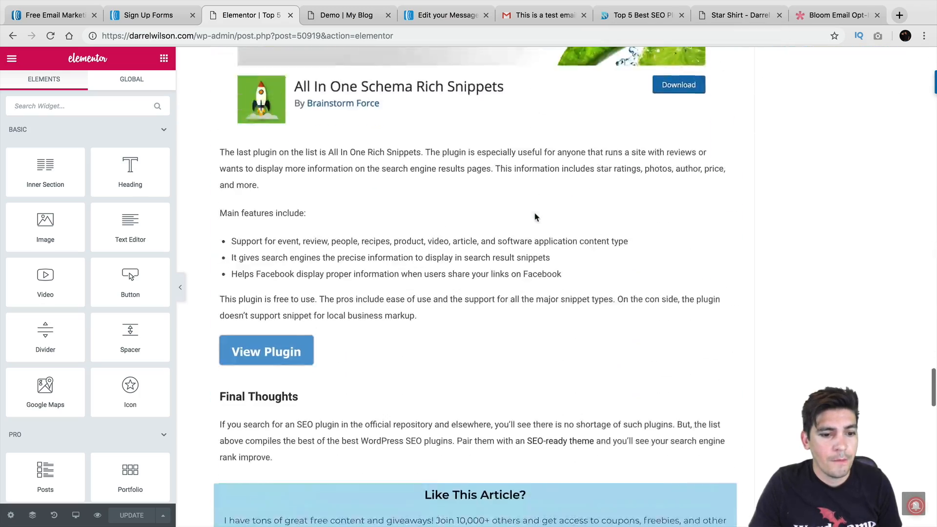
left_click(469, 179)
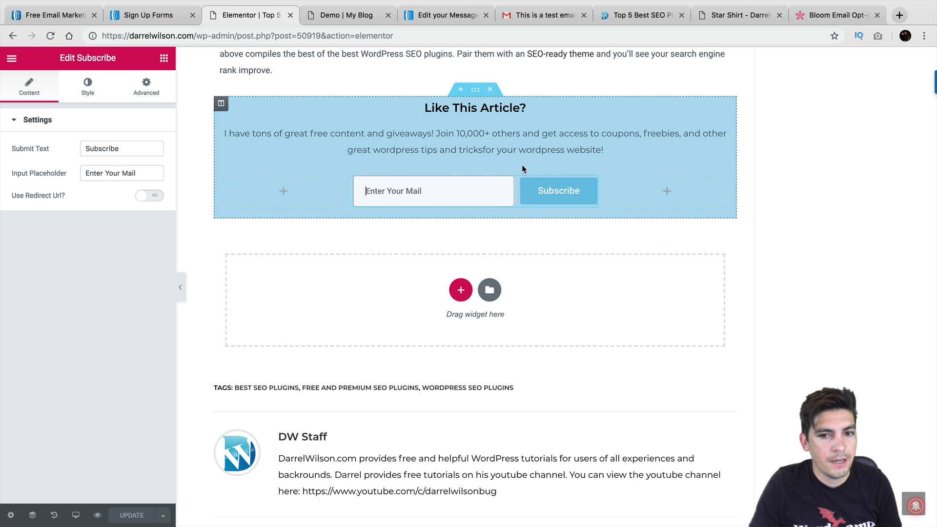
left_click(567, 190)
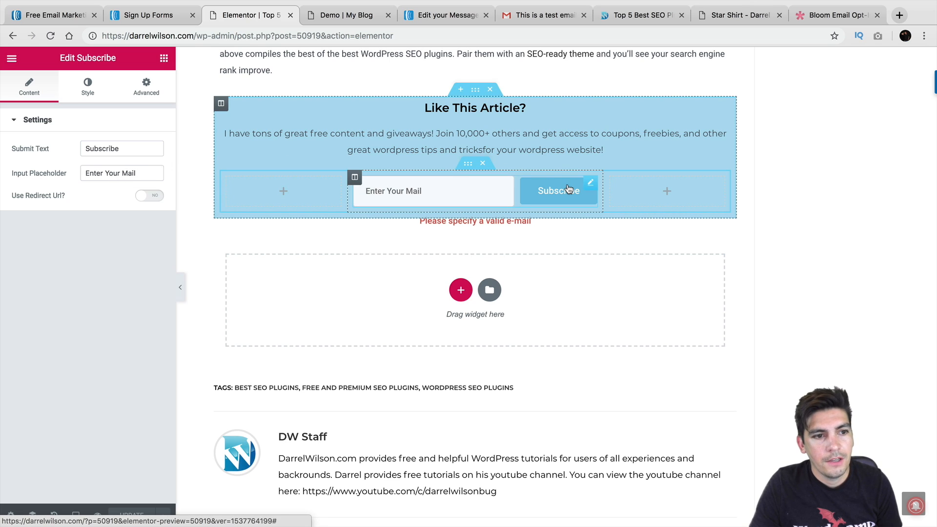
left_click(500, 108)
left_click(471, 91)
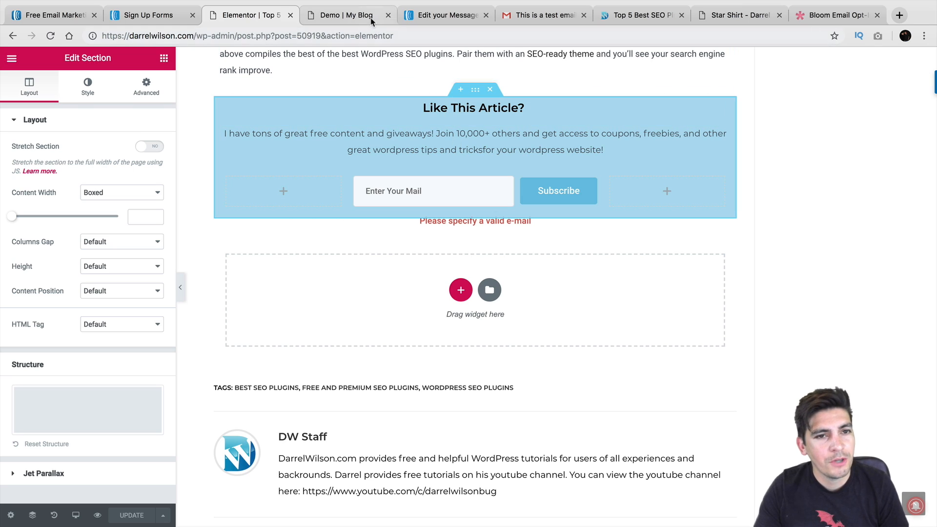
left_click(436, 16)
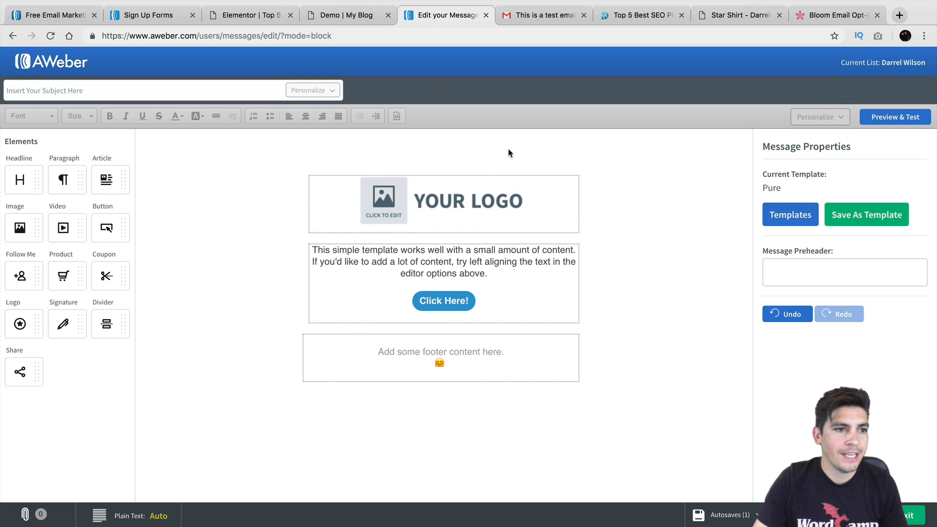
Go from the message builder to Sign Up Forms and start a new standard Sign Up Form
left_click(87, 68)
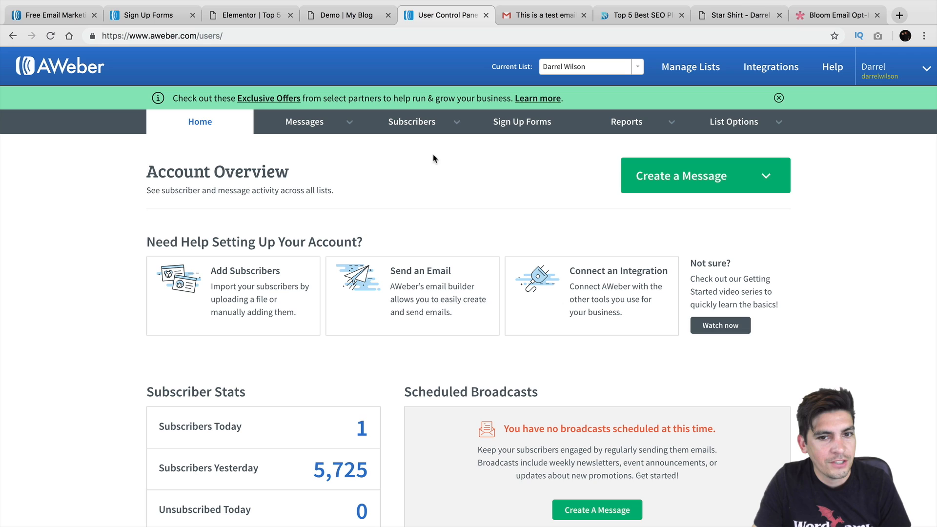
left_click(524, 130)
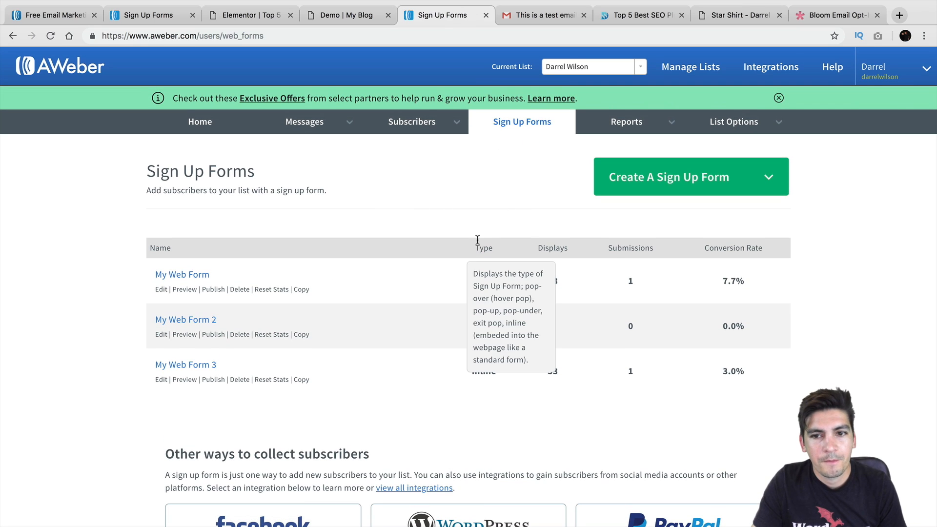
scroll(477, 239, "down", 1)
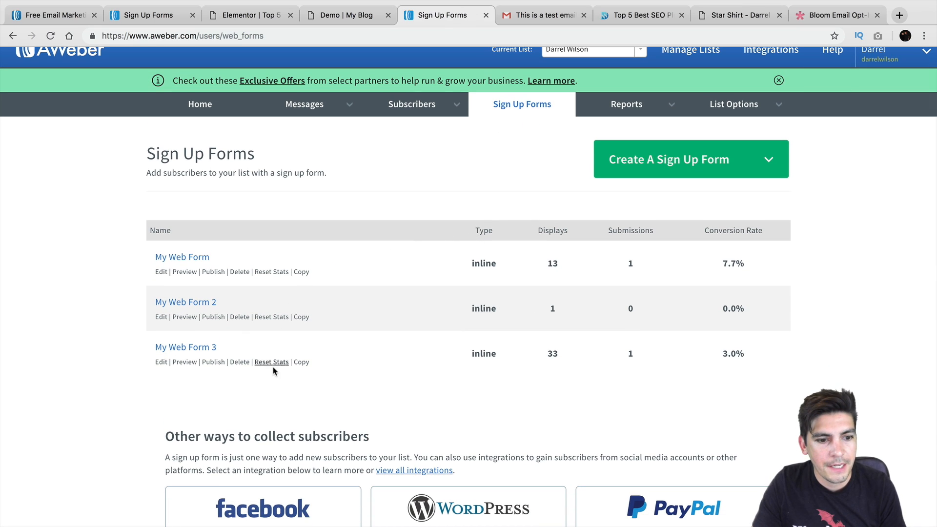
left_click(616, 159)
left_click(617, 191)
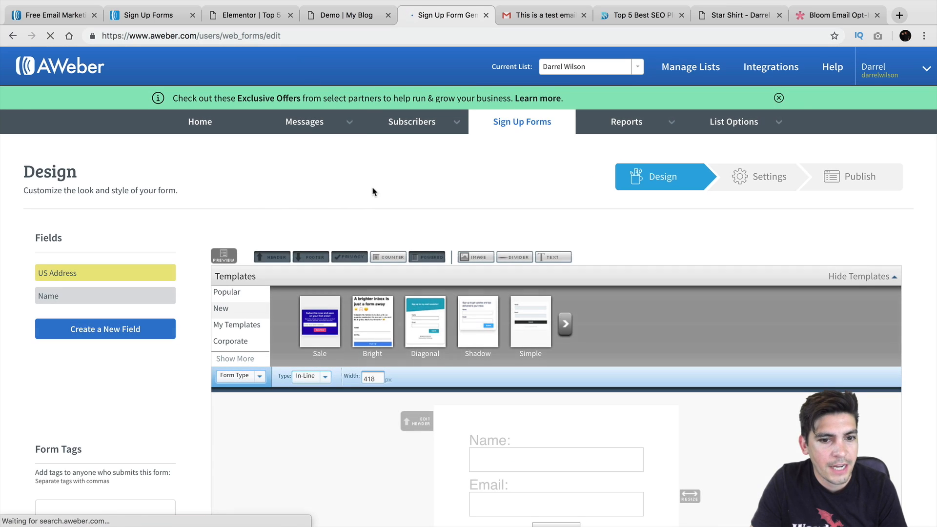
Browse the form template categories, previewing Cresswell, Sign Up Below, tiny and Customizr
scroll(374, 191, "down", 2)
left_click(559, 231)
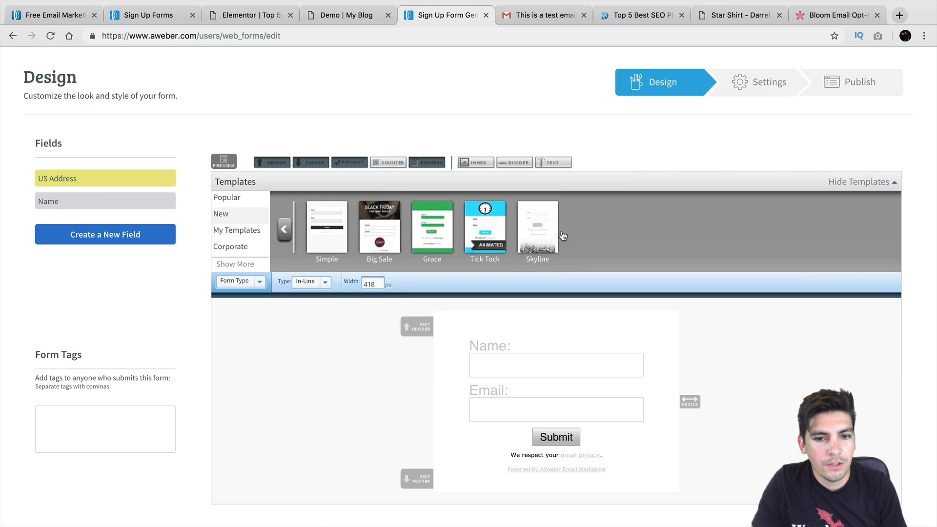
left_click(285, 230)
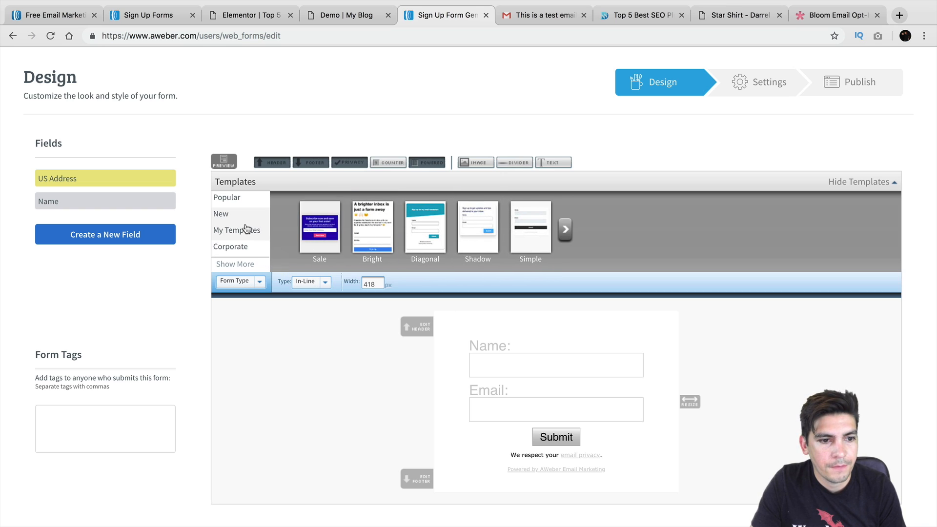
left_click(239, 230)
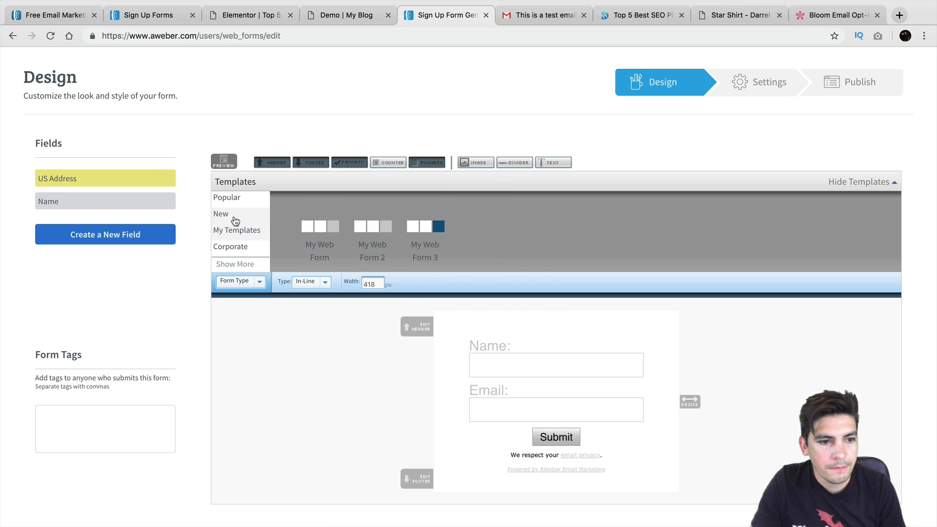
left_click(234, 213)
left_click(238, 199)
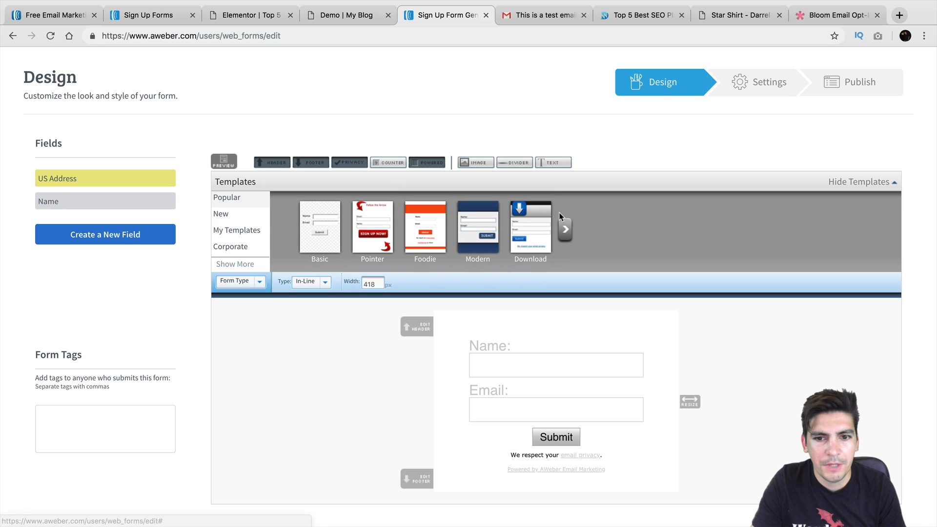
left_click(564, 229)
left_click(437, 232)
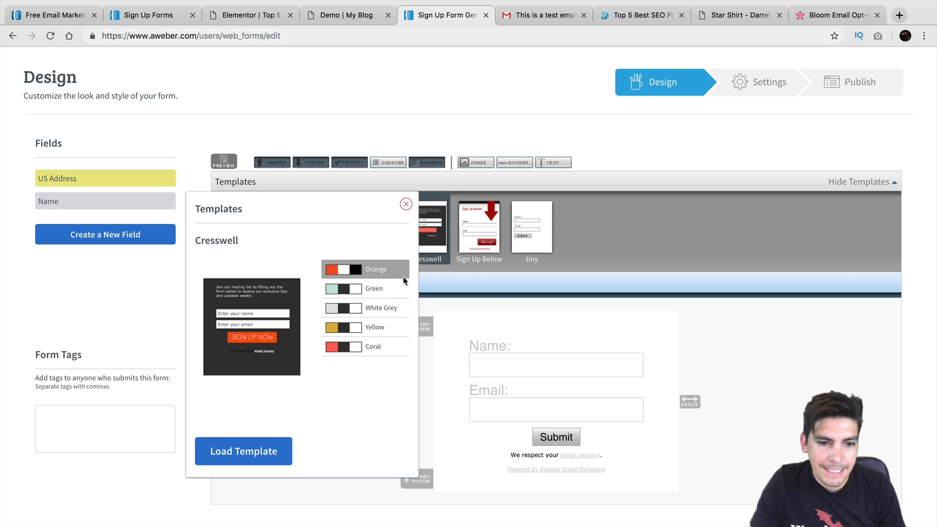
left_click(477, 230)
left_click(523, 223)
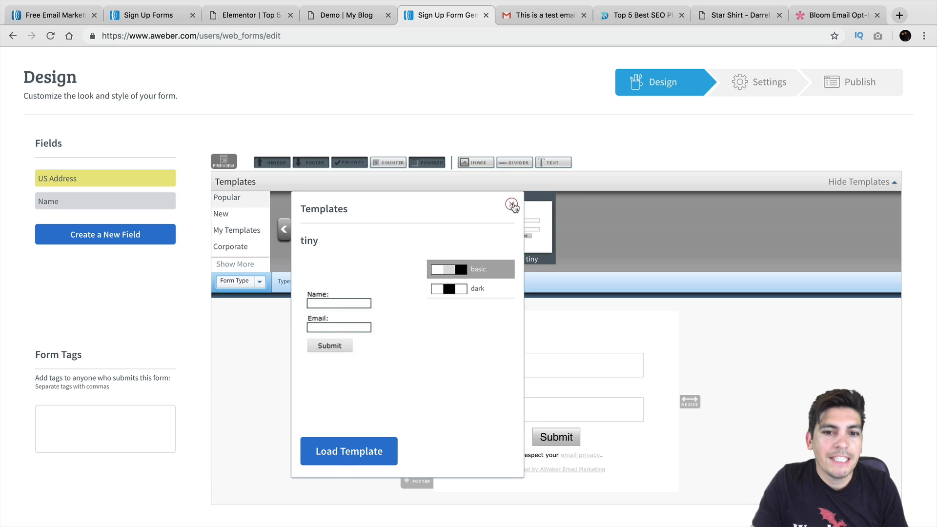
left_click(512, 204)
left_click(368, 217)
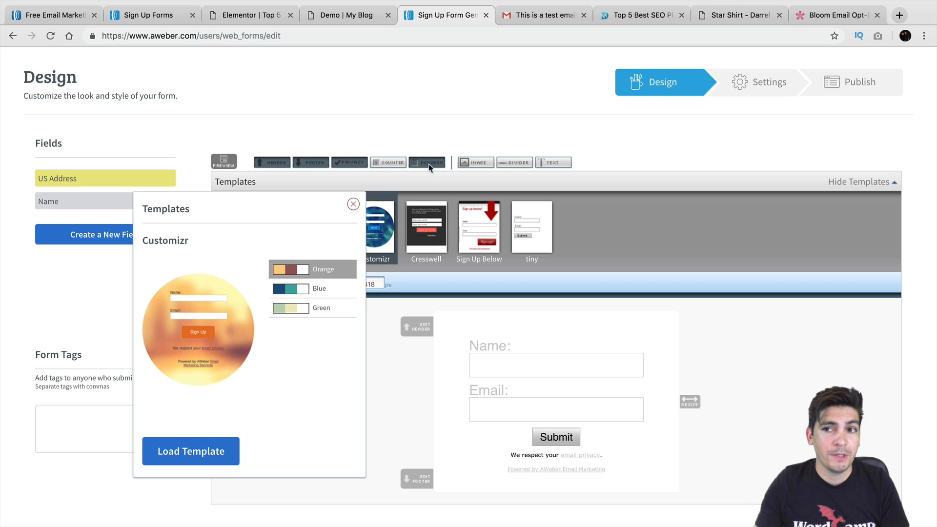
Compare against the Bloom opt-in page, then apply the Customizr template to the form
left_click(793, 17)
scroll(692, 123, "up", 6)
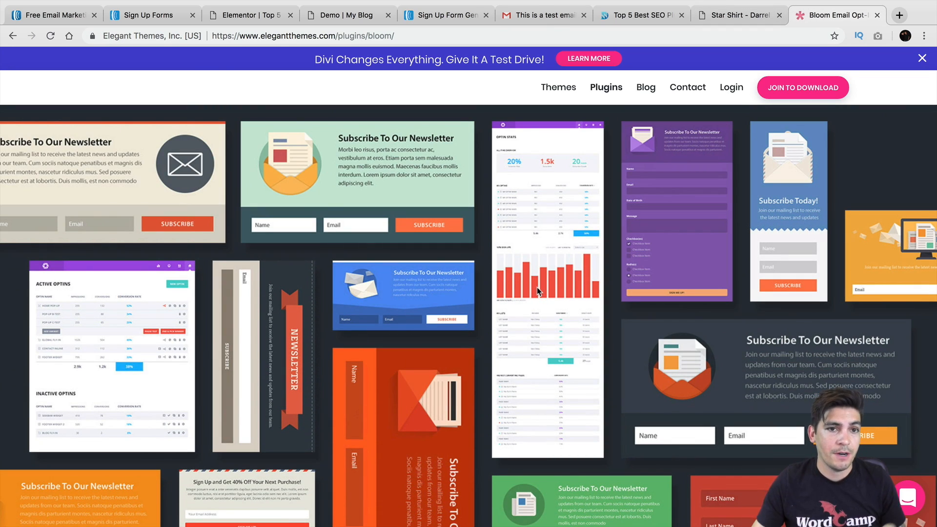
left_click(443, 17)
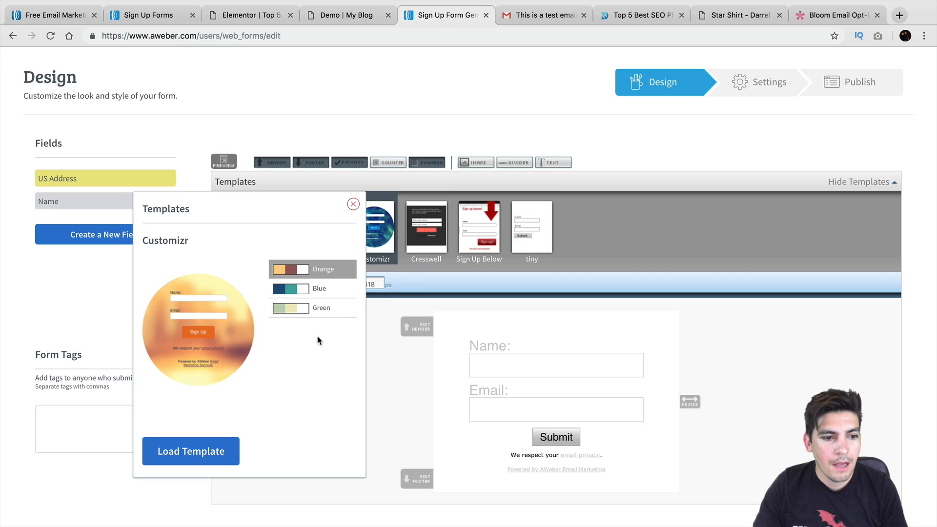
left_click(201, 451)
Left-align the Powered by AWeber line
scroll(400, 402, "down", 2)
mouse_move(533, 336)
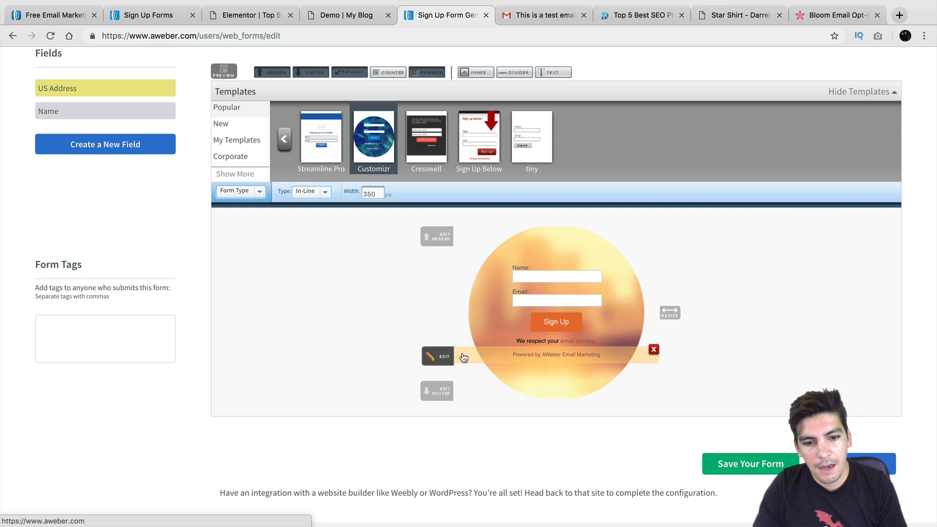
left_click(450, 359)
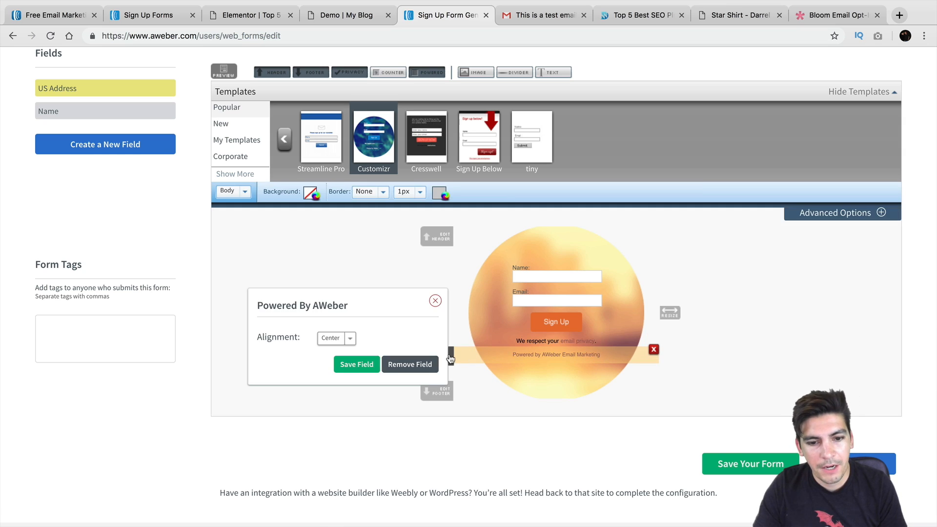
left_click(345, 339)
left_click(344, 338)
Try adding two custom fields to the form and discard both
scroll(371, 292, "up", 1)
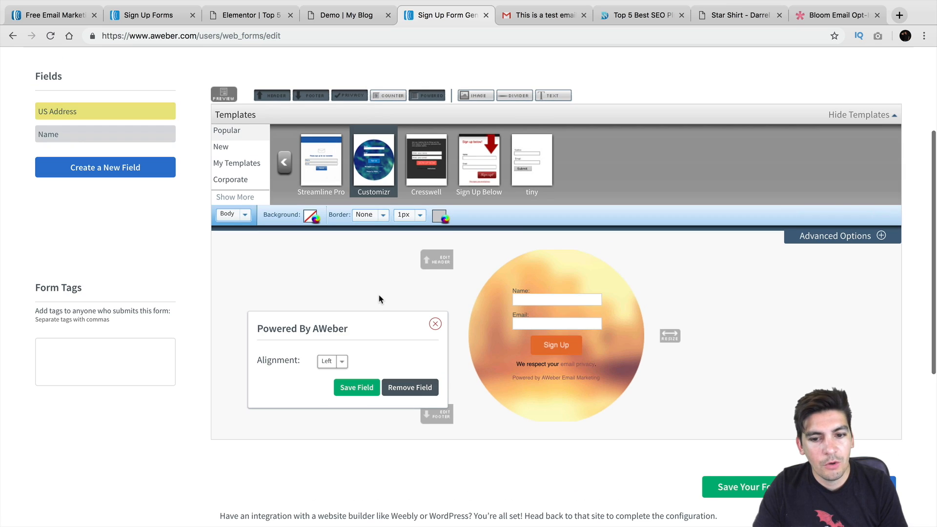
left_click(129, 167)
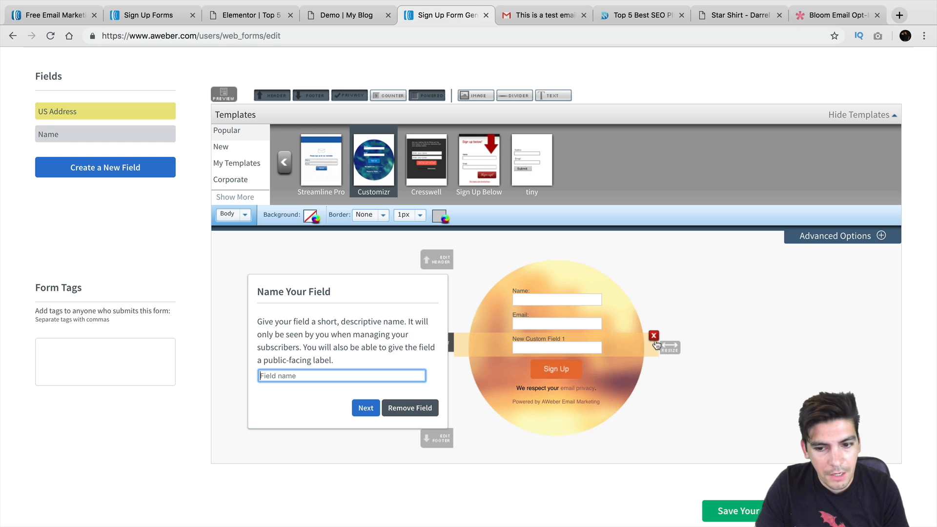
left_click(653, 343)
left_click(153, 169)
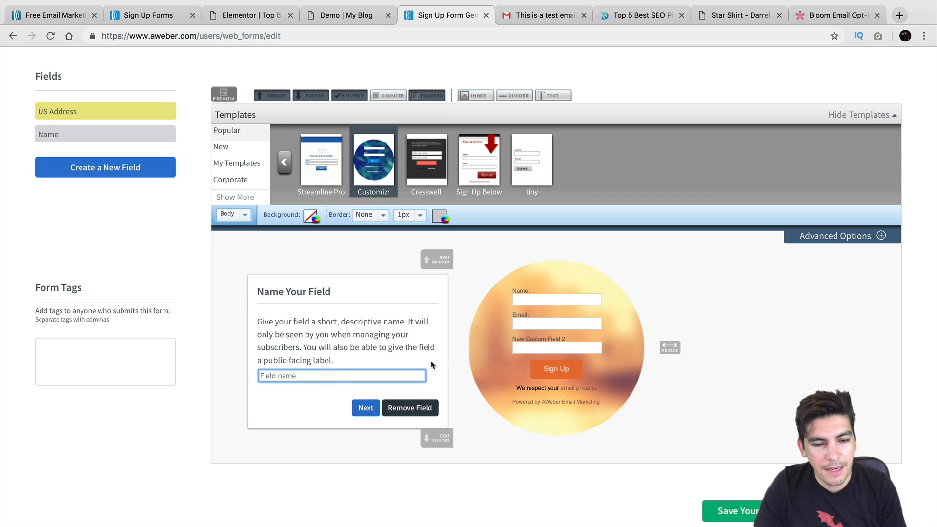
left_click(433, 403)
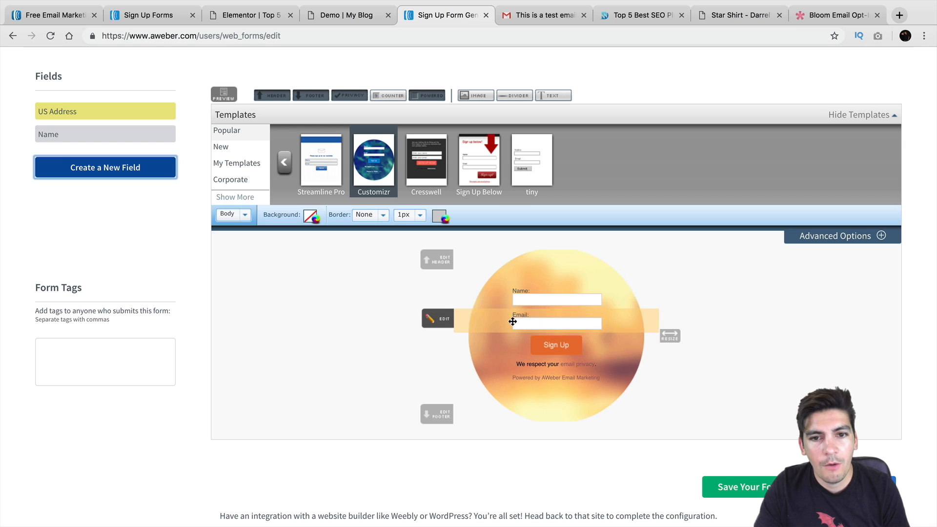
Insert the logo from the Image Gallery above the Name field and save the image field
left_click(491, 96)
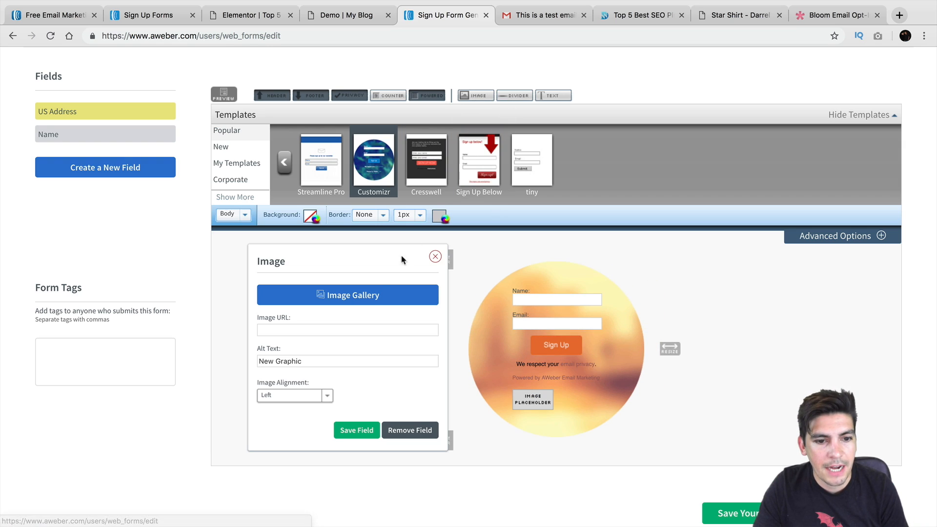
left_click(358, 296)
left_click(392, 169)
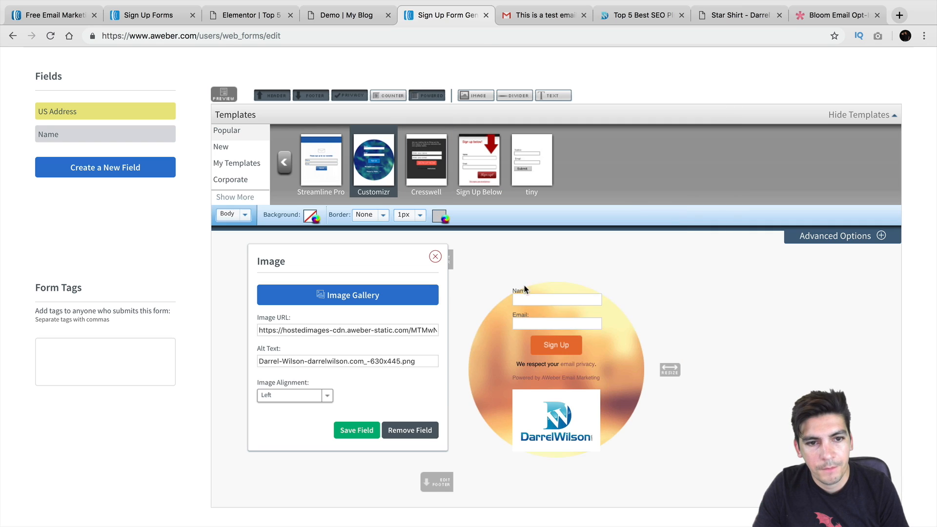
left_click_drag(566, 280, 566, 277)
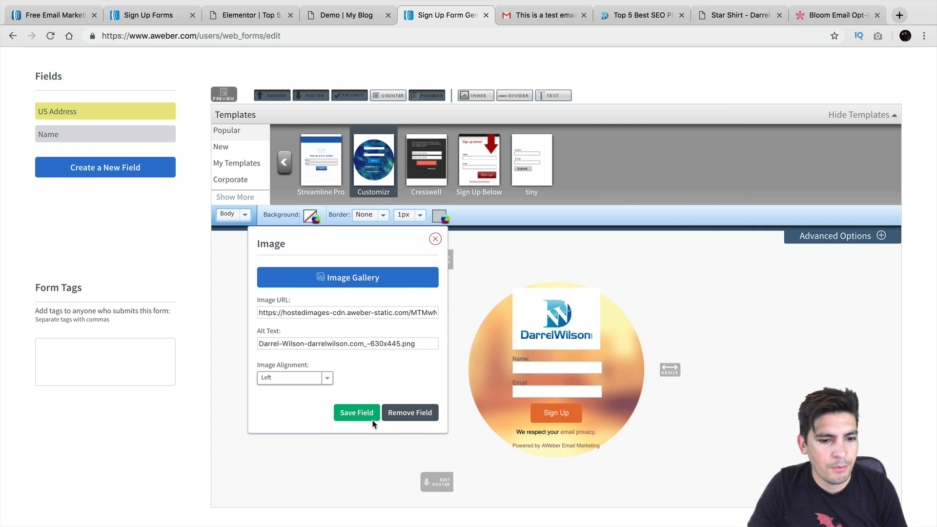
left_click(357, 412)
scroll(704, 370, "down", 2)
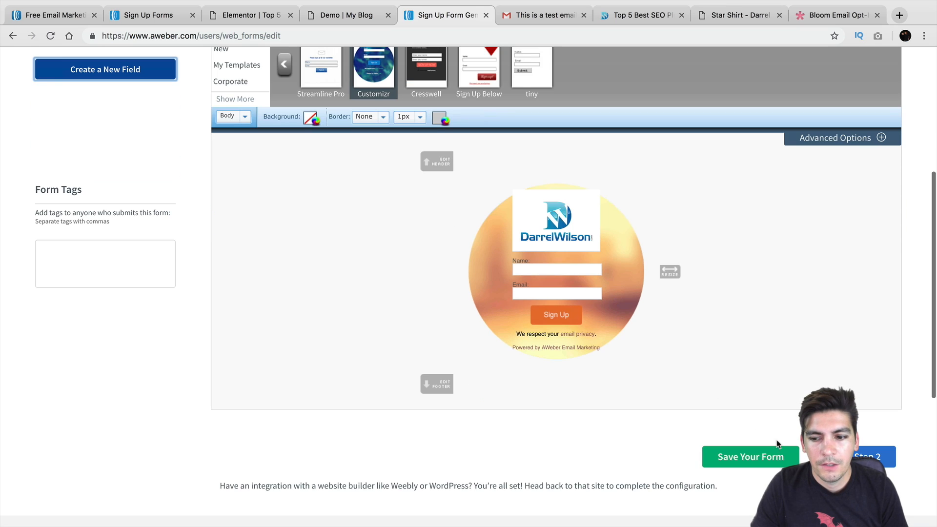
Save the form design and replace the Form Name with a new name
left_click(766, 458)
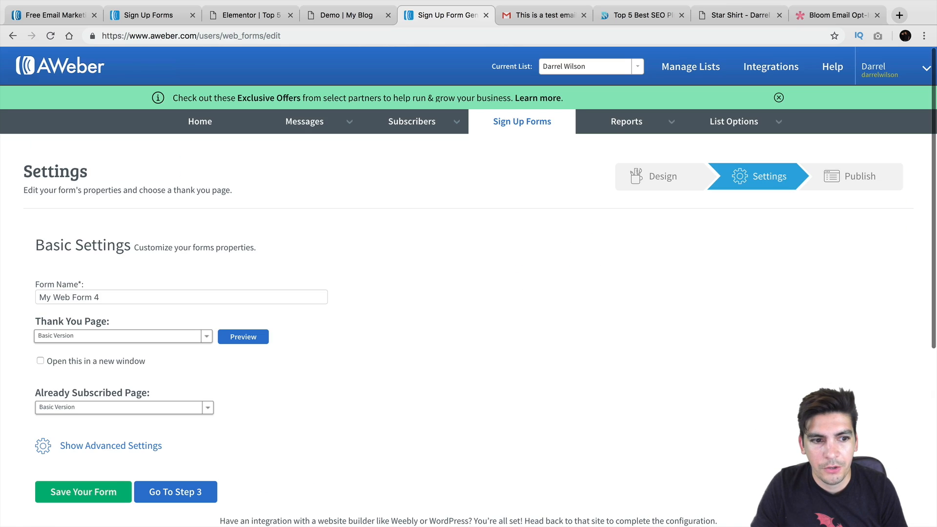
scroll(409, 399, "down", 2)
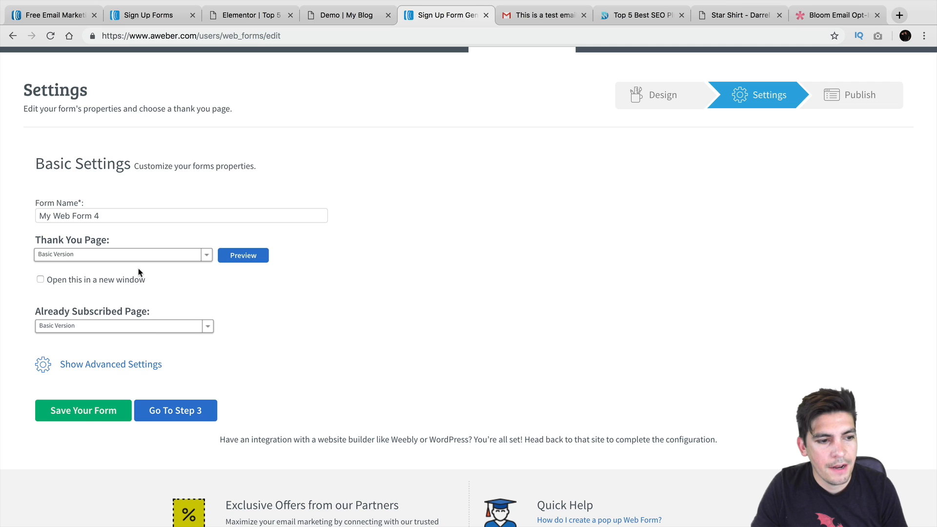
triple_click(111, 213)
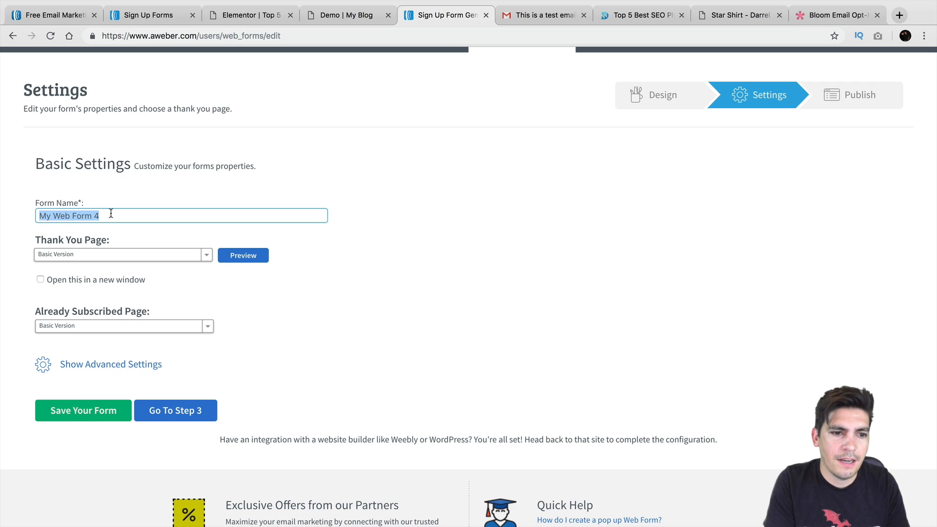
type("Form For Darrel Wilson")
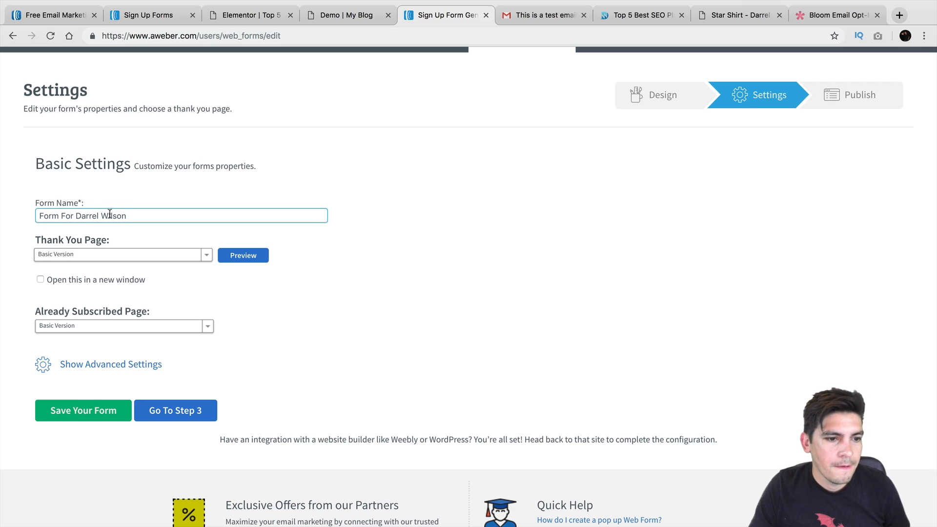
Review the Thank You Page options and preview the Basic Version thank-you page
left_click(116, 255)
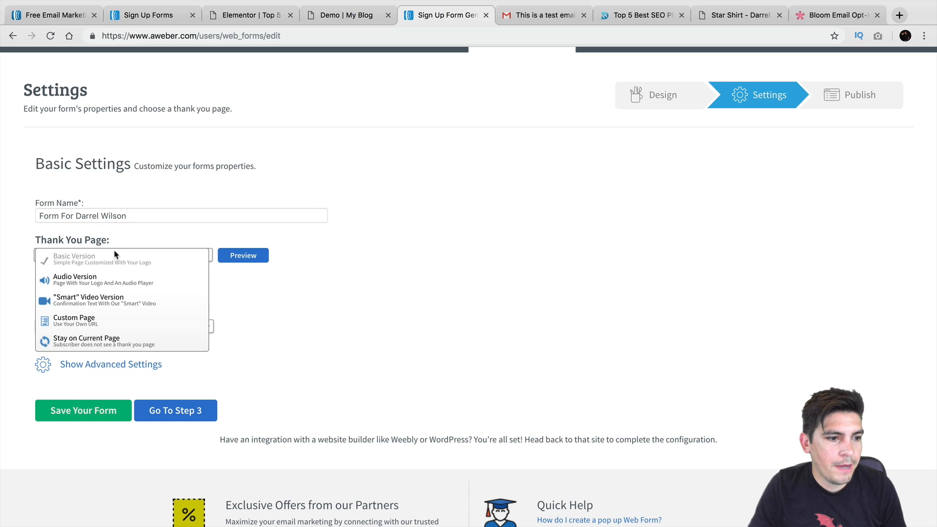
left_click(252, 239)
left_click(194, 254)
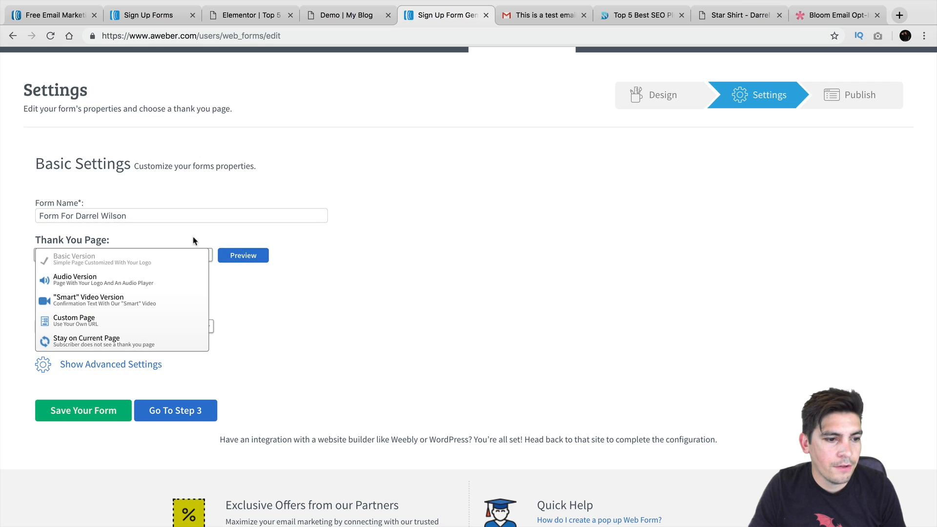
left_click(243, 255)
left_click(244, 256)
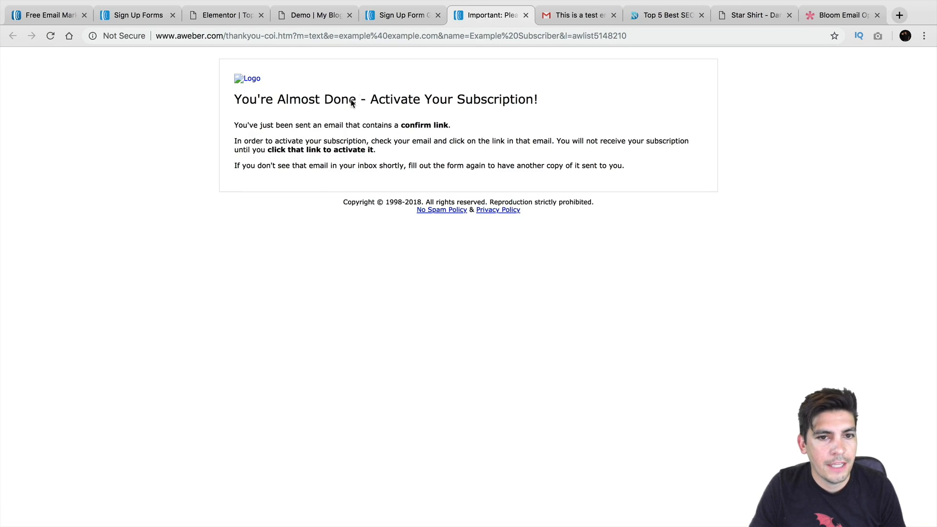
left_click(411, 15)
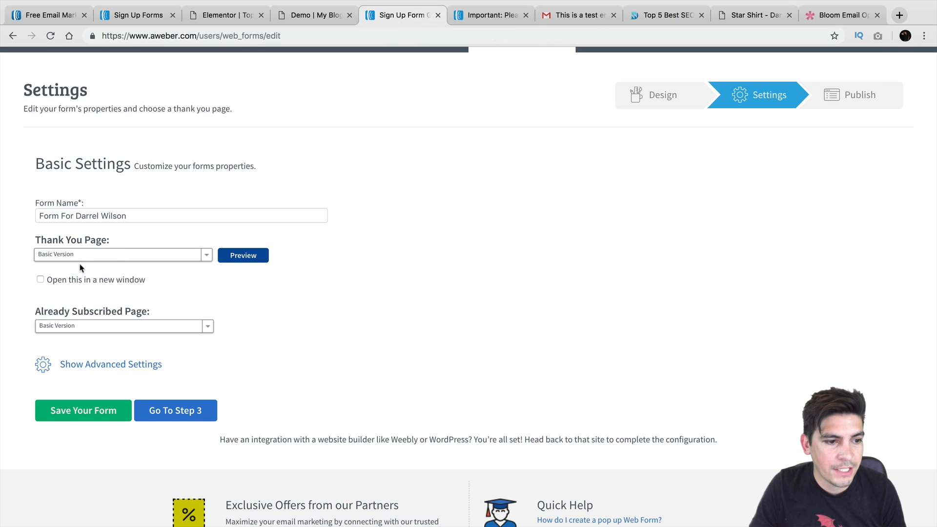
Save the form at the Publish step and choose I Will Install My Form
left_click(190, 411)
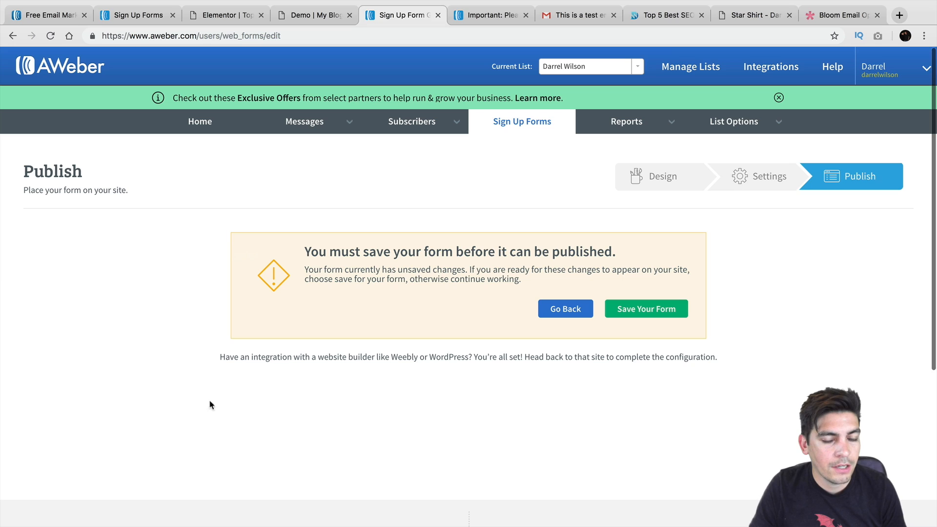
left_click(655, 307)
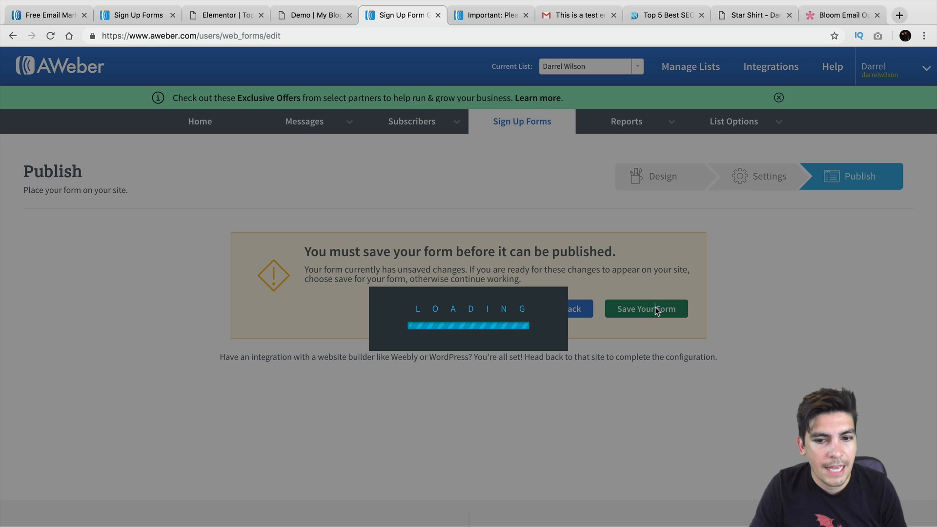
scroll(371, 288, "down", 2)
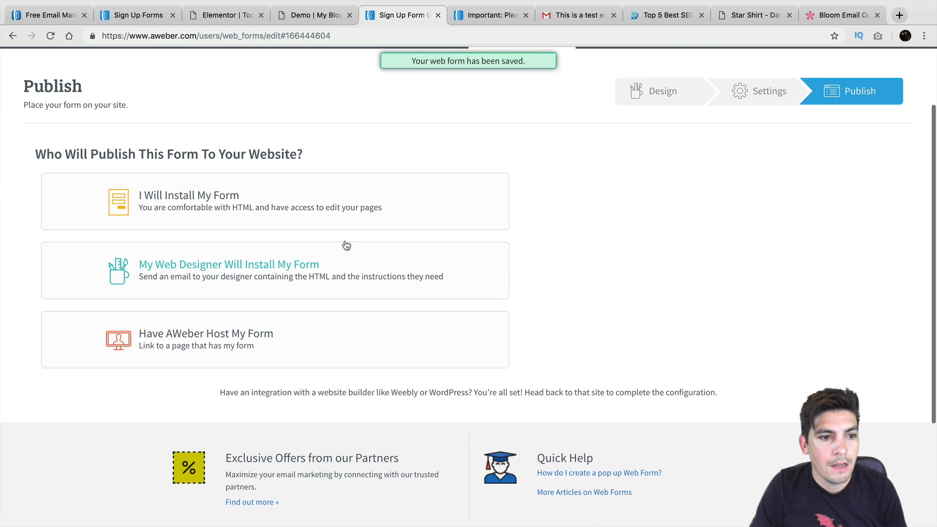
left_click(326, 206)
scroll(327, 205, "down", 2)
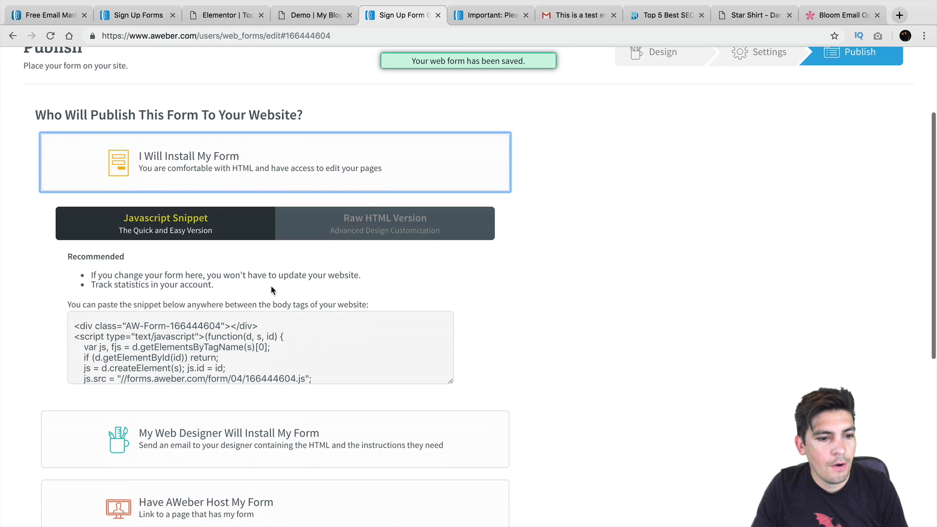
Select the whole JavaScript embed snippet and copy it
left_click(299, 326)
scroll(300, 327, "down", 1)
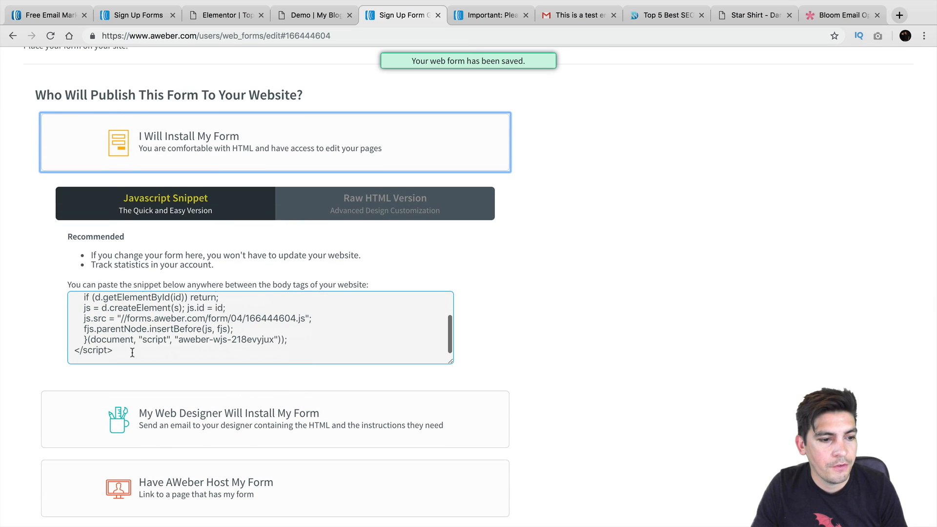
left_click_drag(131, 355, 61, 259)
scroll(131, 356, "down", 2)
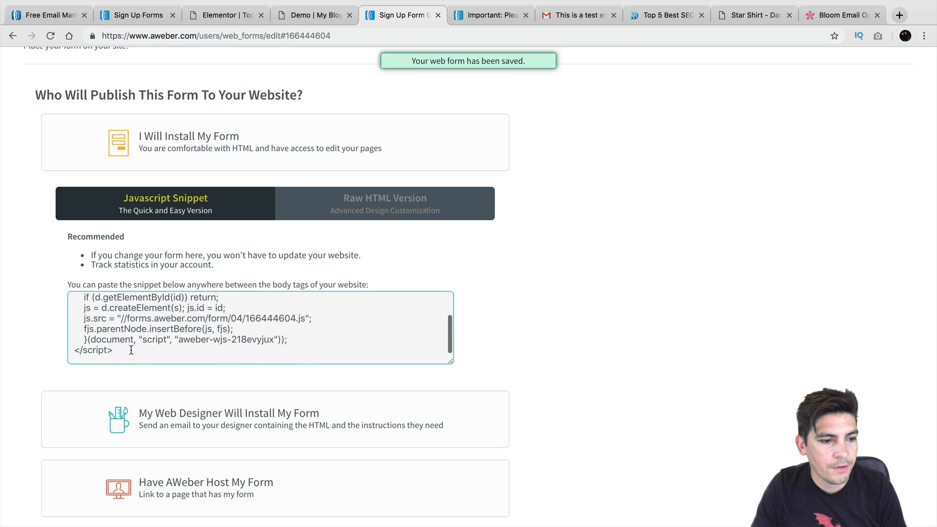
triple_click(131, 350)
left_click(131, 350)
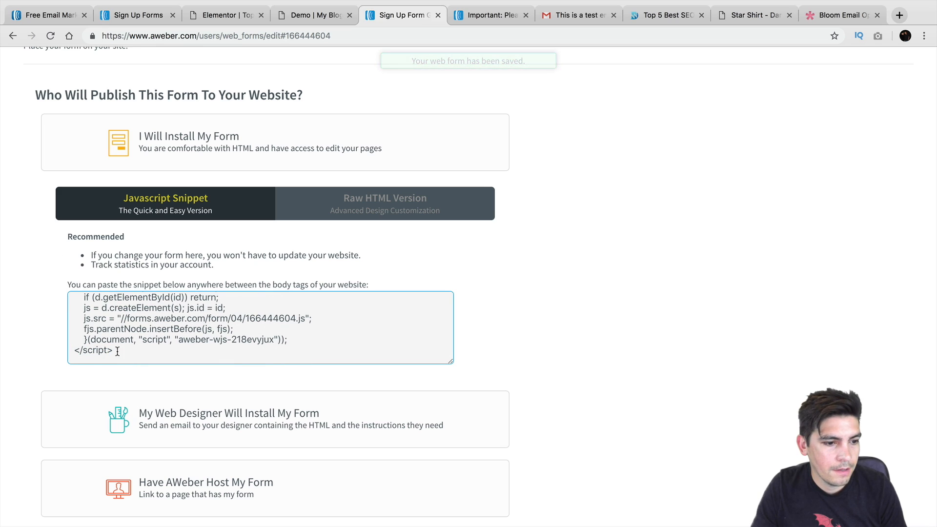
left_click_drag(131, 349, 60, 259)
right_click(125, 334)
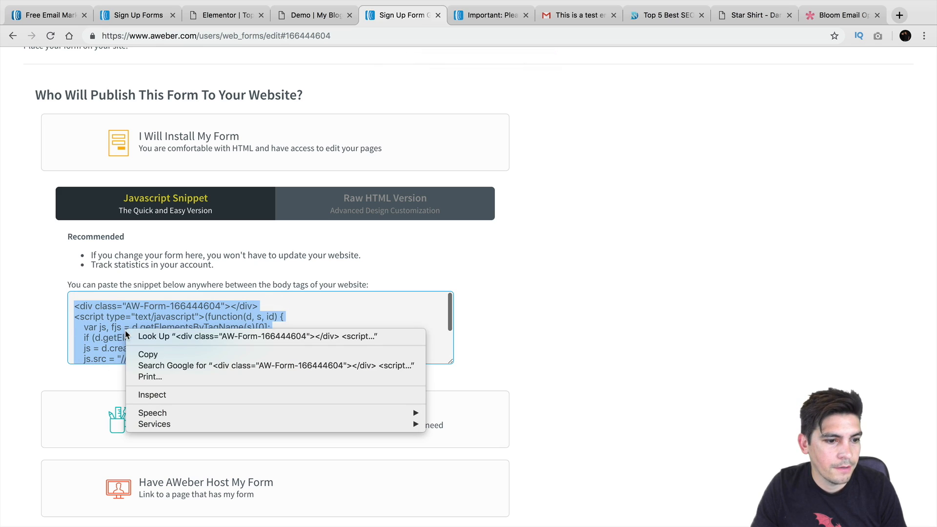
left_click(148, 355)
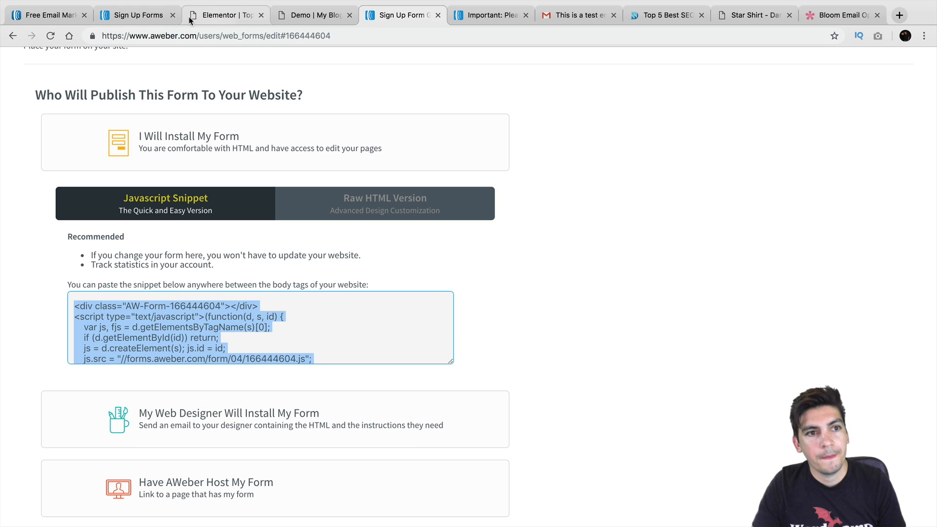
Add a Text Editor widget below the subscribe banner and paste the AWeber code as HTML
left_click(219, 16)
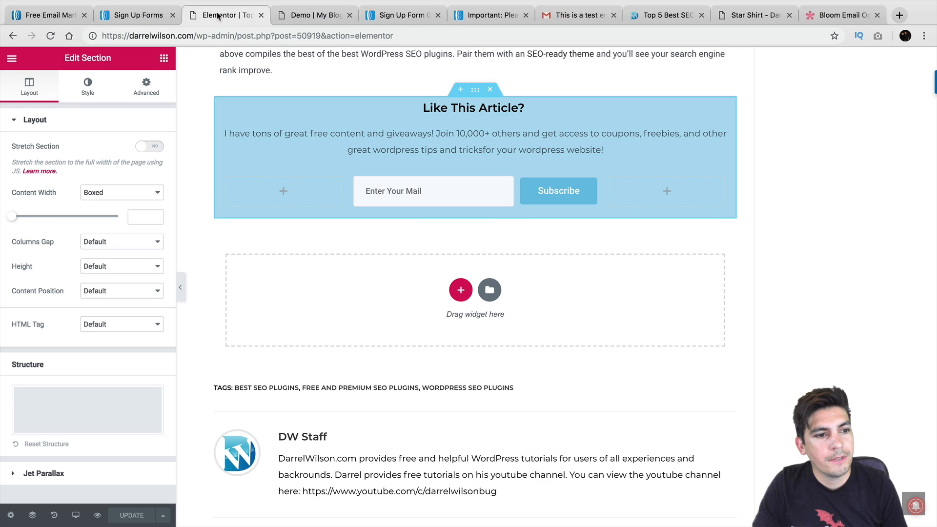
scroll(322, 258, "down", 3)
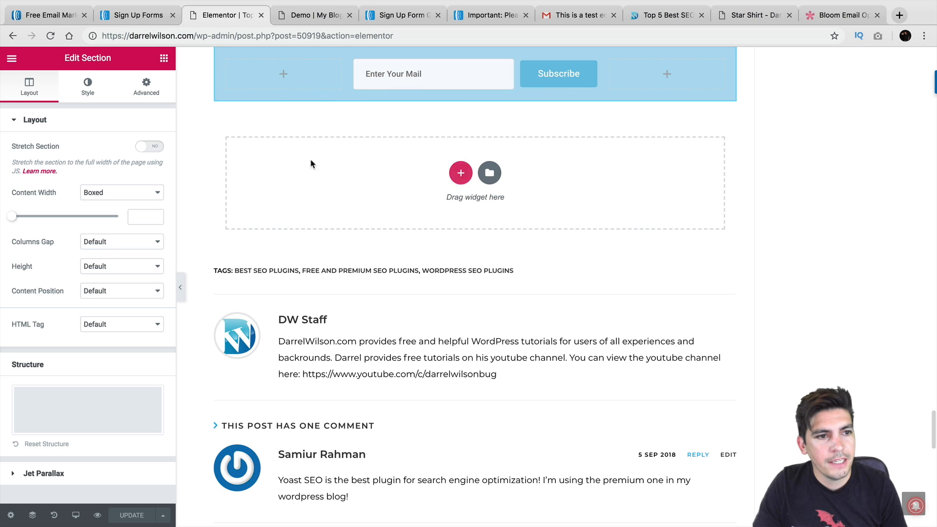
left_click(164, 61)
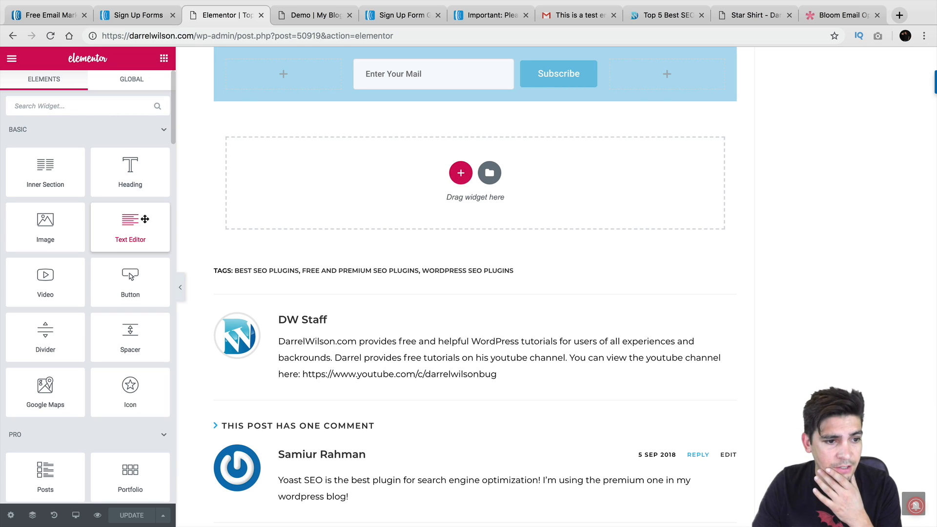
left_click_drag(145, 219, 456, 198)
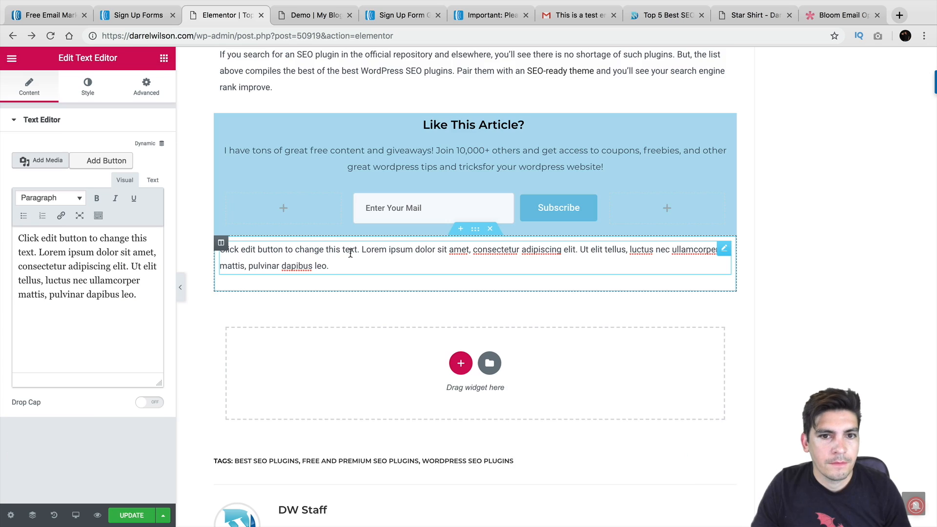
left_click(153, 180)
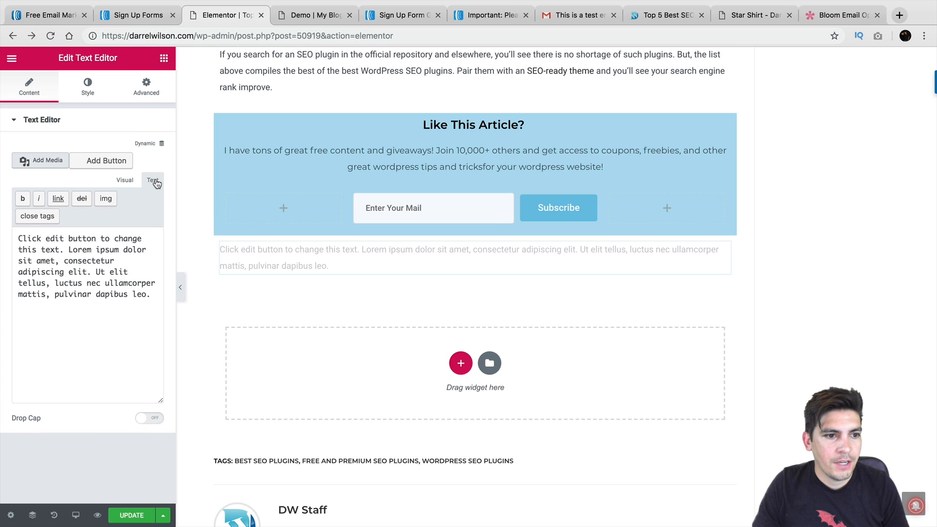
triple_click(151, 287)
right_click(50, 258)
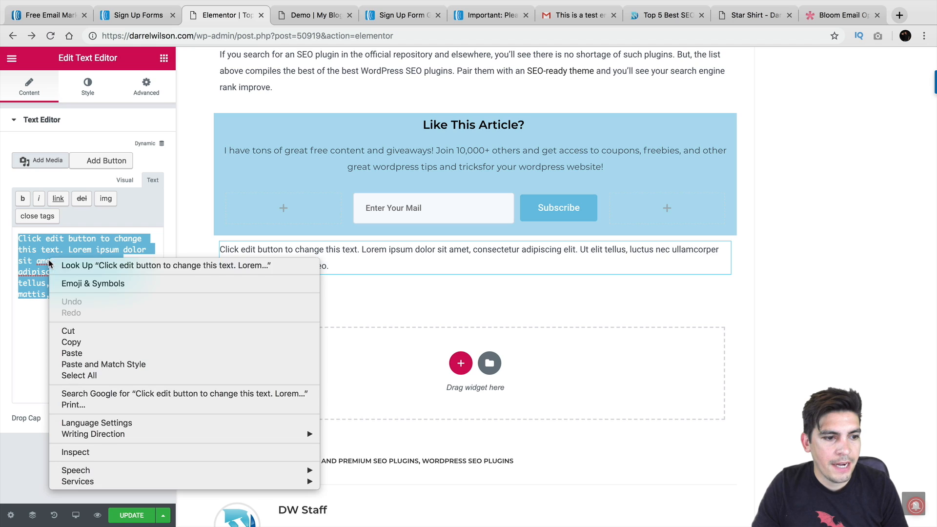
left_click(72, 353)
Switch between visual and HTML views to check how the pasted form renders
scroll(150, 302, "up", 3)
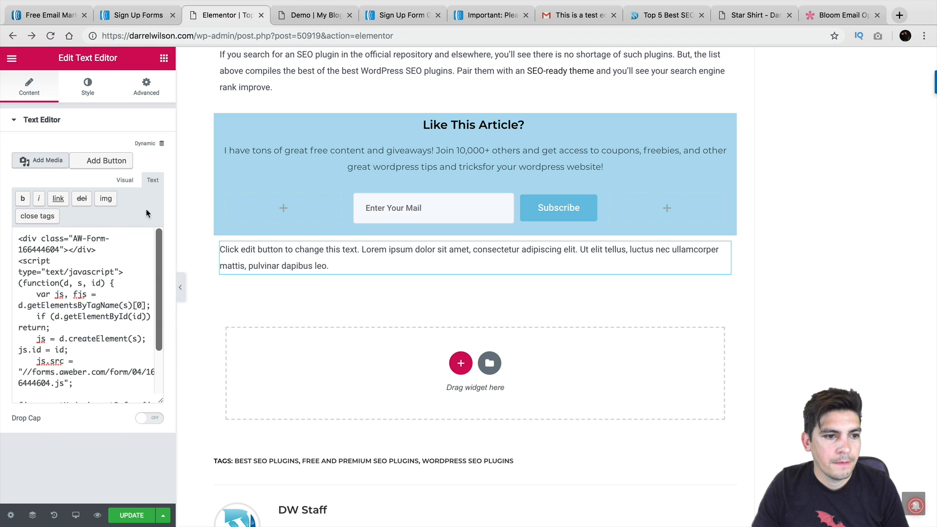
left_click(124, 180)
scroll(208, 278, "down", 5)
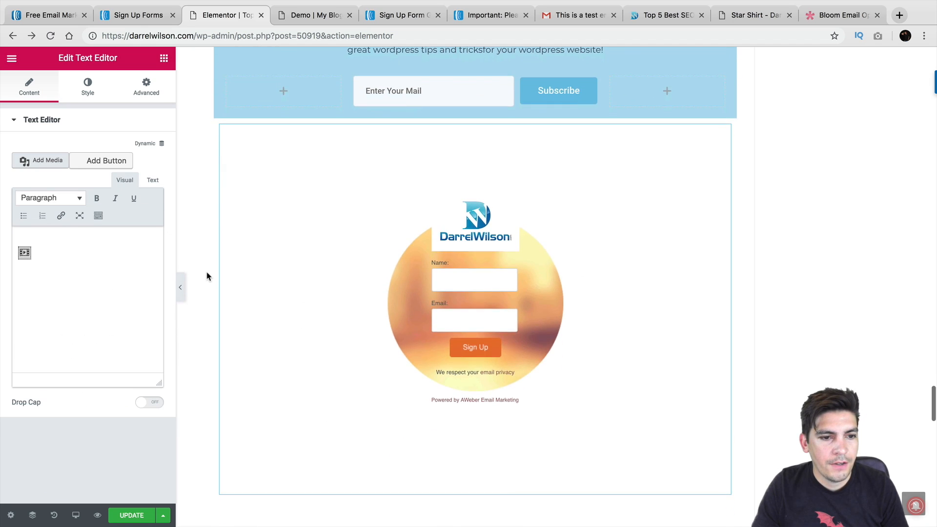
scroll(292, 319, "down", 7)
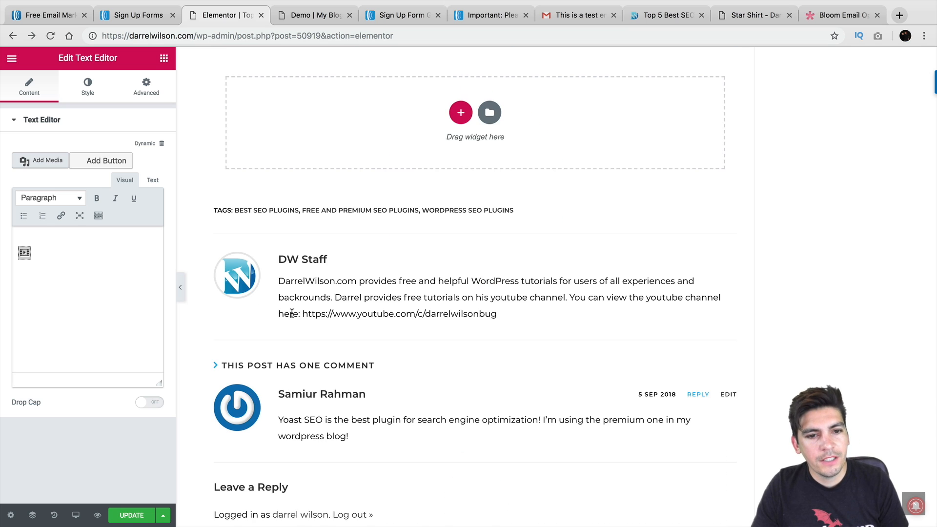
scroll(322, 305, "up", 5)
left_click(153, 180)
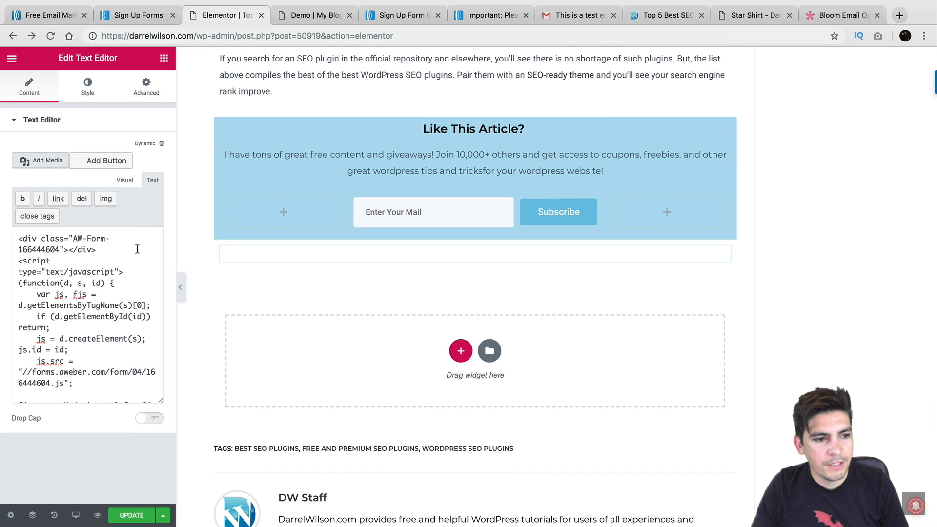
scroll(122, 264, "down", 3)
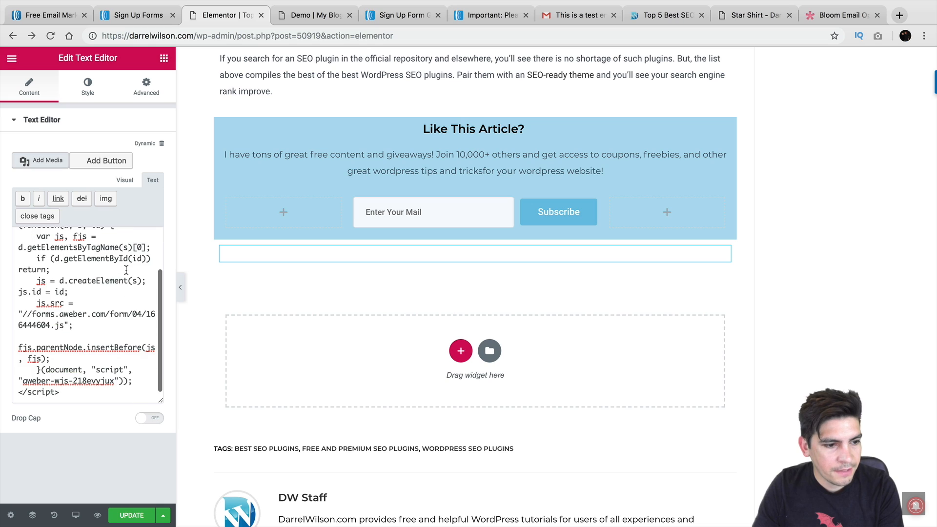
scroll(129, 273, "up", 3)
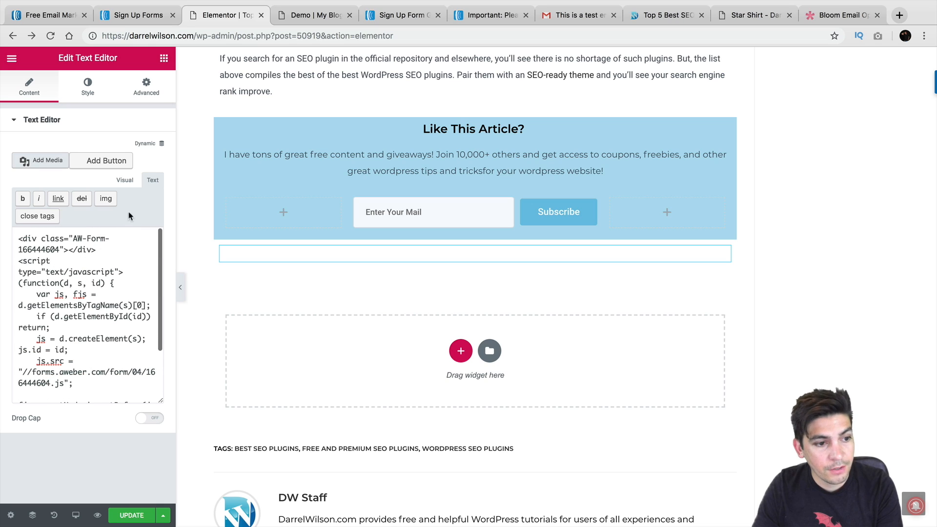
left_click(124, 180)
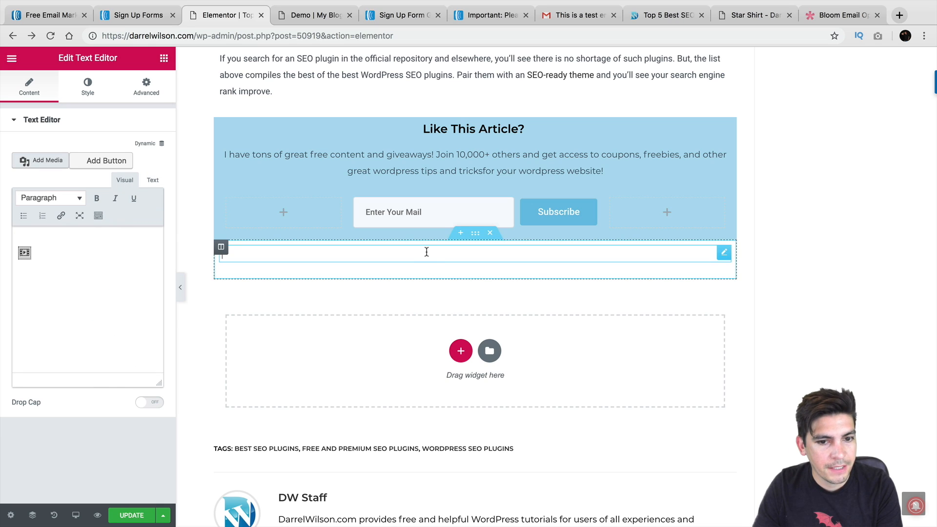
Inspect the embedded form, its column layout, and the post's Page Settings
left_click(25, 252)
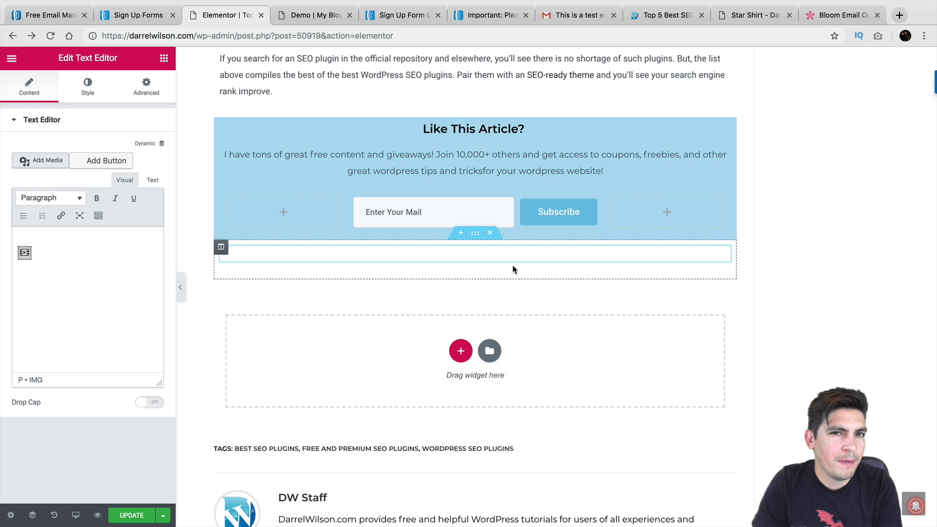
left_click(221, 248)
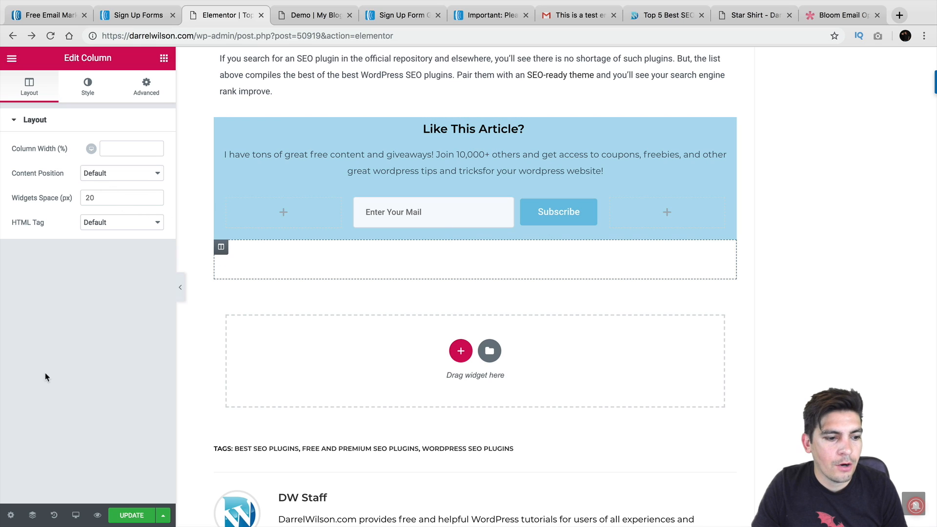
left_click(11, 513)
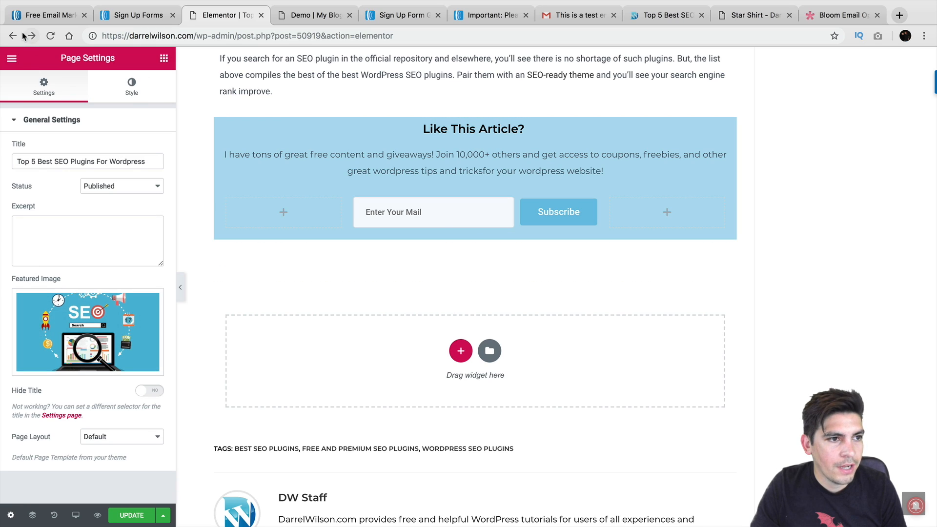
Exit Elementor to the dashboard without saving, confirming Leave in Chrome's dialog
left_click(10, 58)
left_click(56, 301)
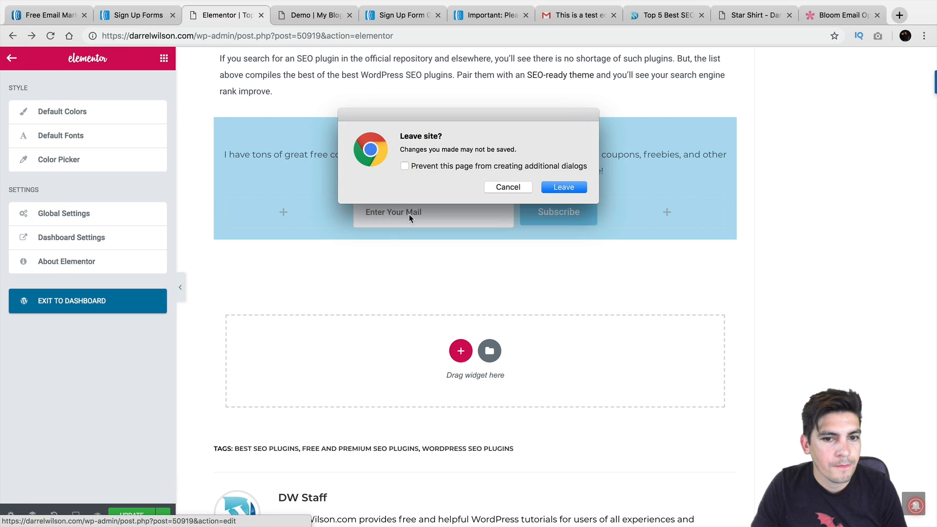
left_click(563, 188)
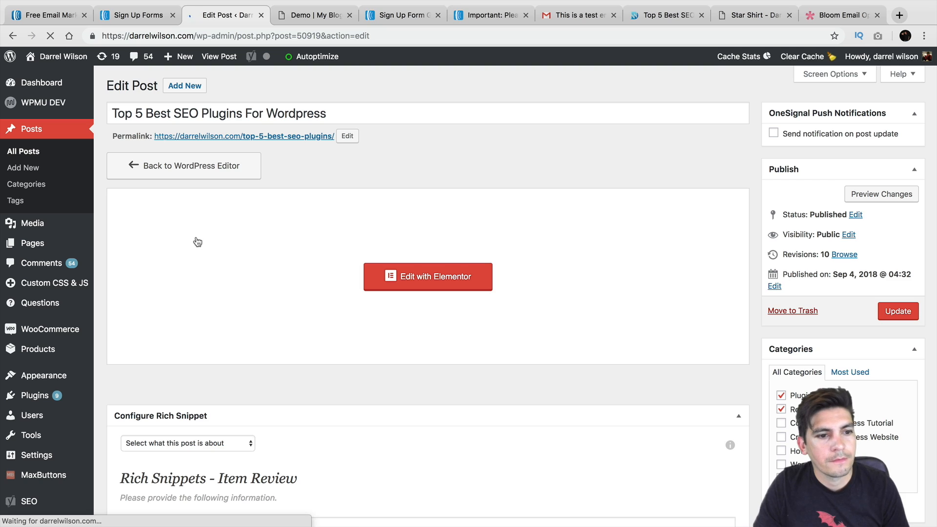
In Appearance > Widgets, drag a Text widget into Default Sidebar below Monarch Follow
mouse_move(47, 250)
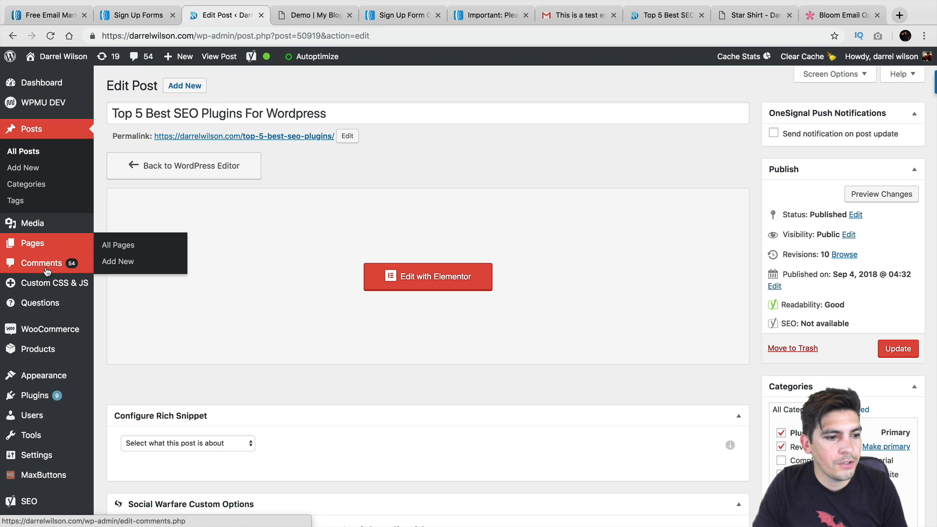
mouse_move(56, 378)
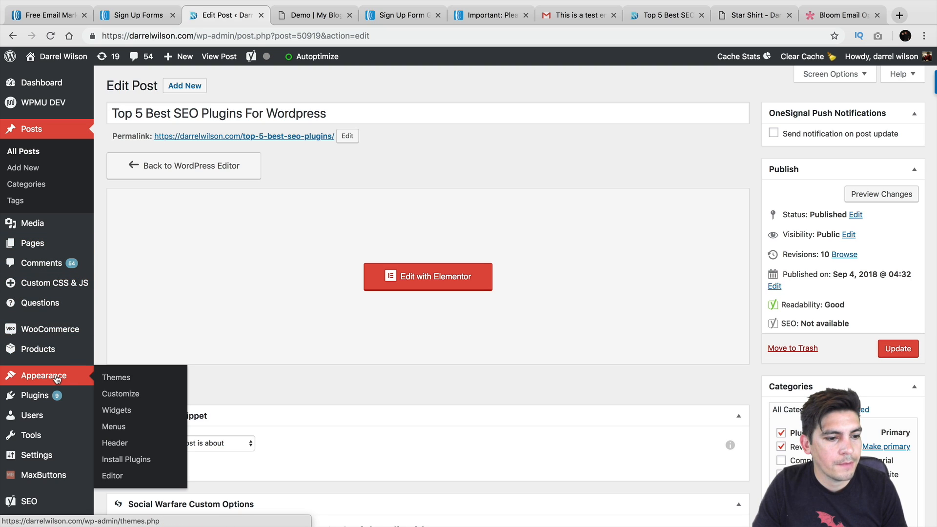
left_click(121, 414)
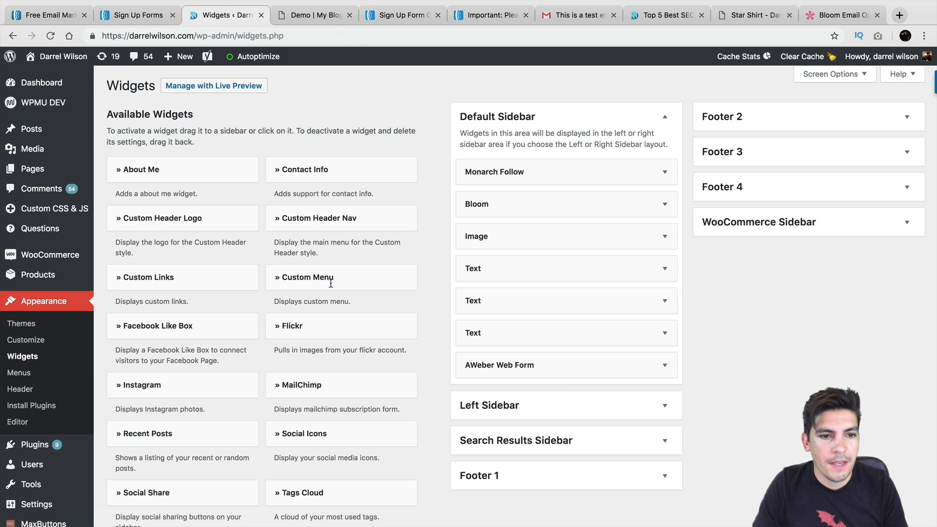
scroll(259, 271, "down", 5)
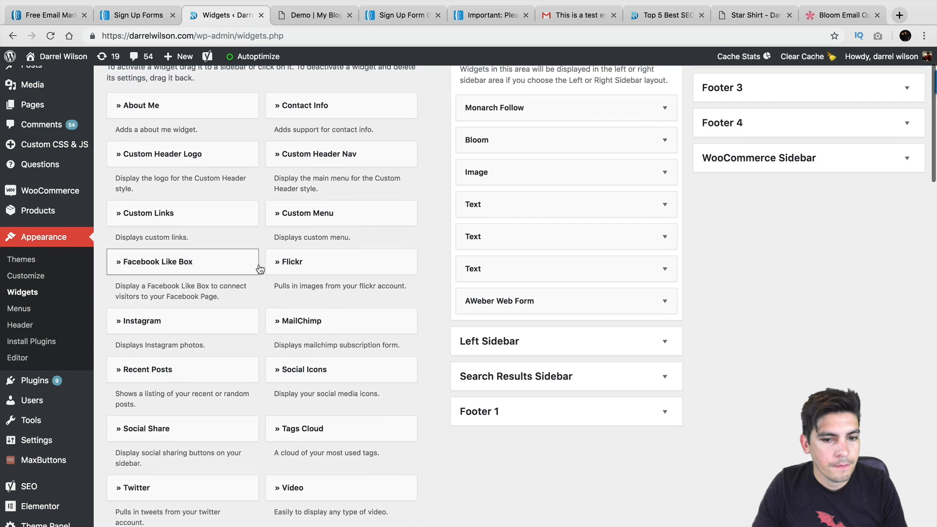
scroll(259, 259, "down", 9)
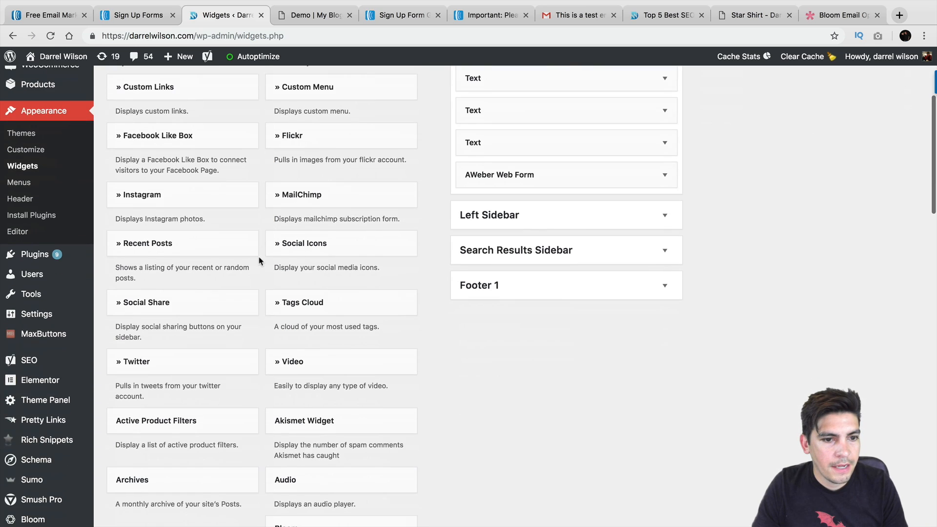
scroll(258, 262, "down", 15)
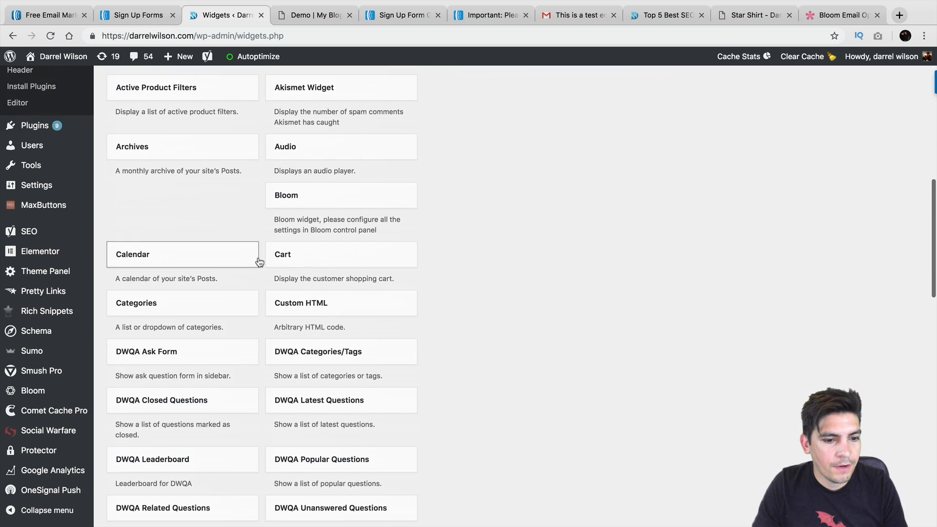
scroll(258, 262, "down", 9)
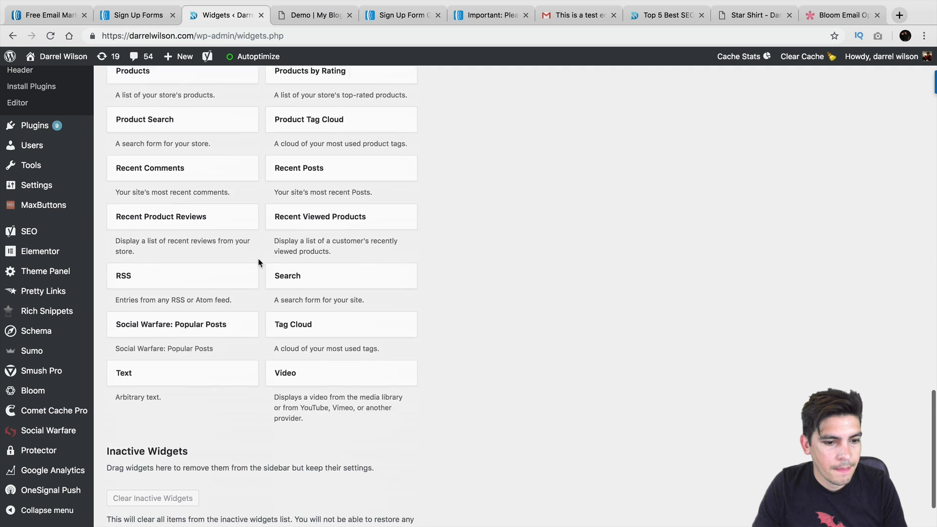
left_click_drag(231, 301, 571, 117)
scroll(320, 248, "up", 7)
scroll(335, 249, "up", 10)
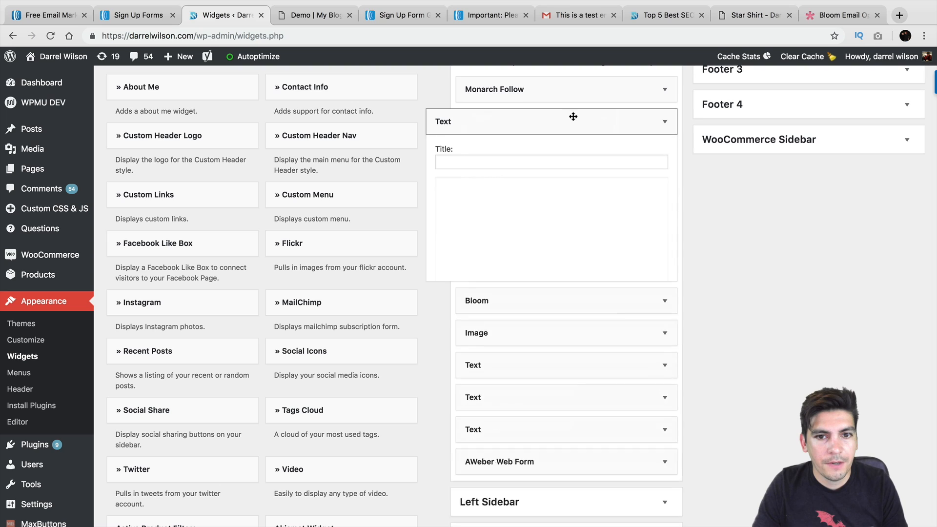
Paste the AWeber form code into the widget, title it Subscribe!, and save
right_click(516, 257)
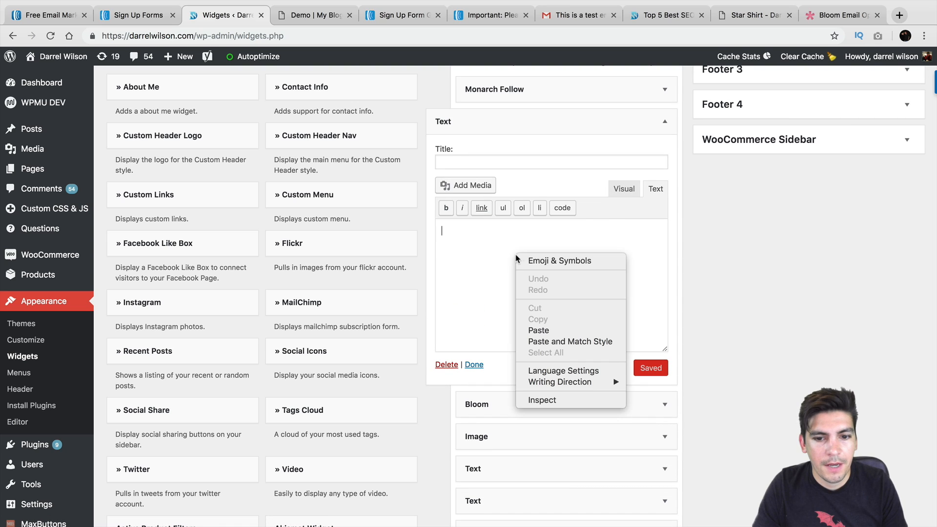
left_click(538, 330)
left_click(537, 164)
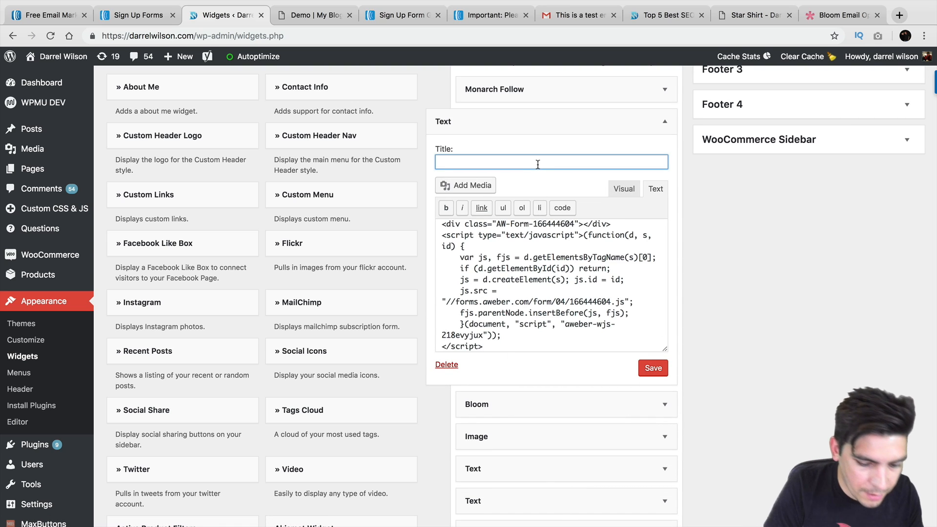
type("Subscribne")
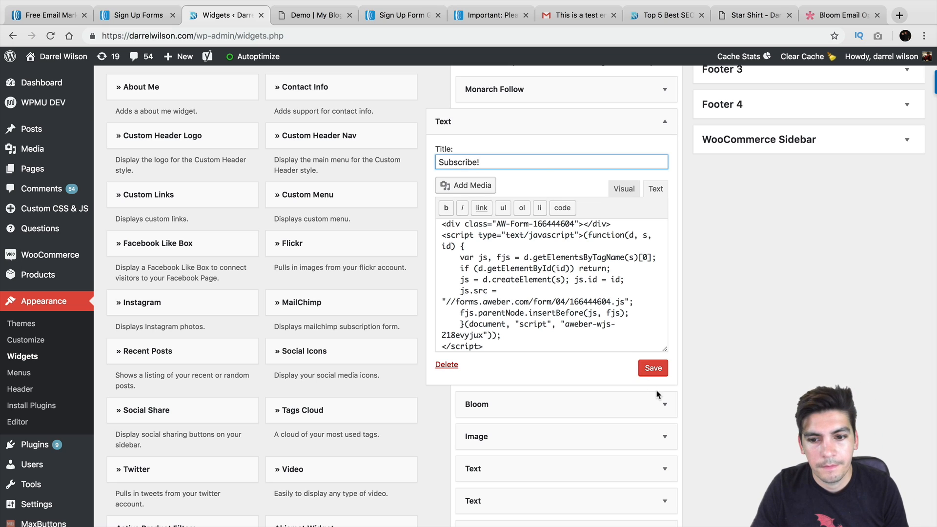
left_click(661, 370)
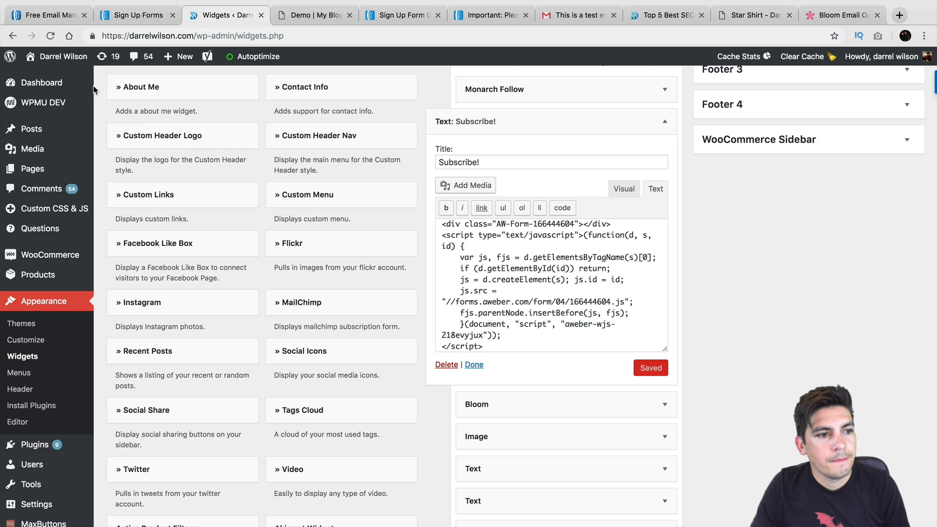
Open the live Blog page, try the sidebar's Name and Email fields, then return to the Dashboard
mouse_move(58, 57)
left_click(48, 78)
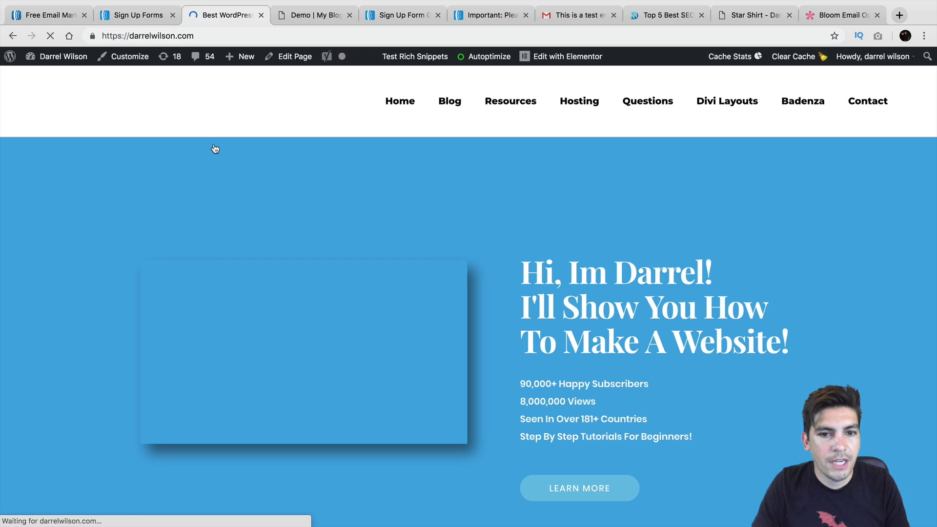
left_click(451, 111)
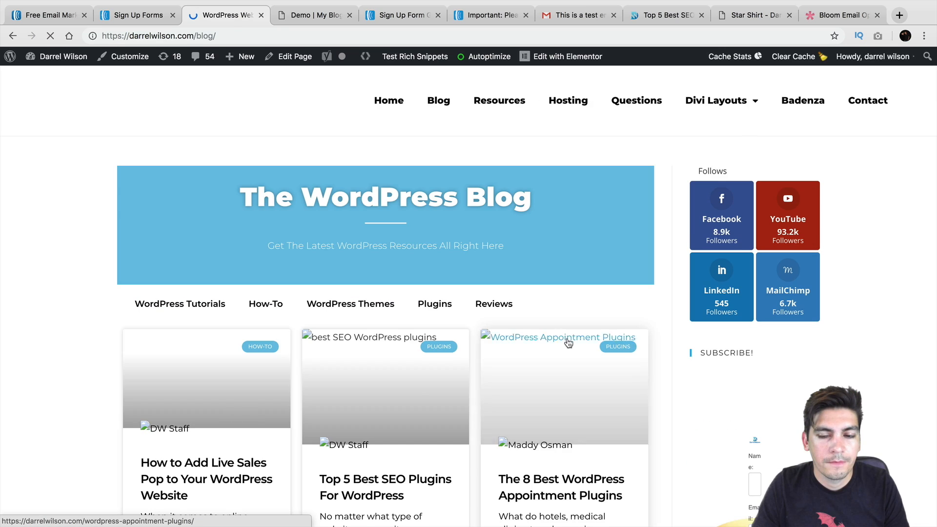
scroll(780, 307, "down", 5)
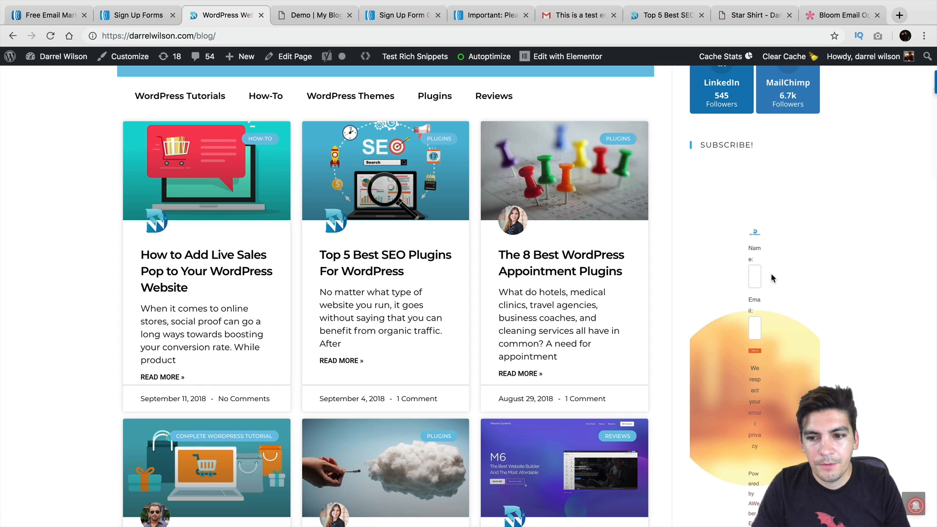
scroll(770, 288, "down", 3)
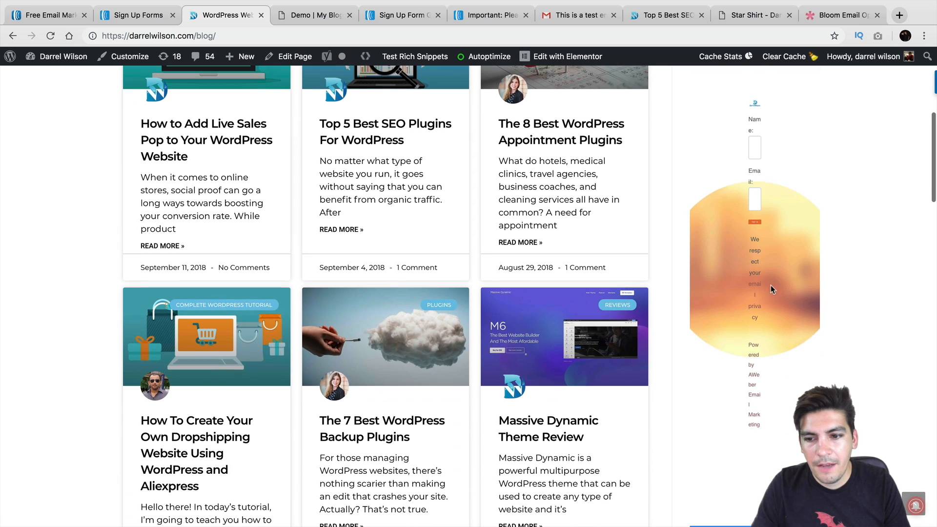
left_click(754, 197)
left_click(756, 149)
scroll(802, 230, "down", 13)
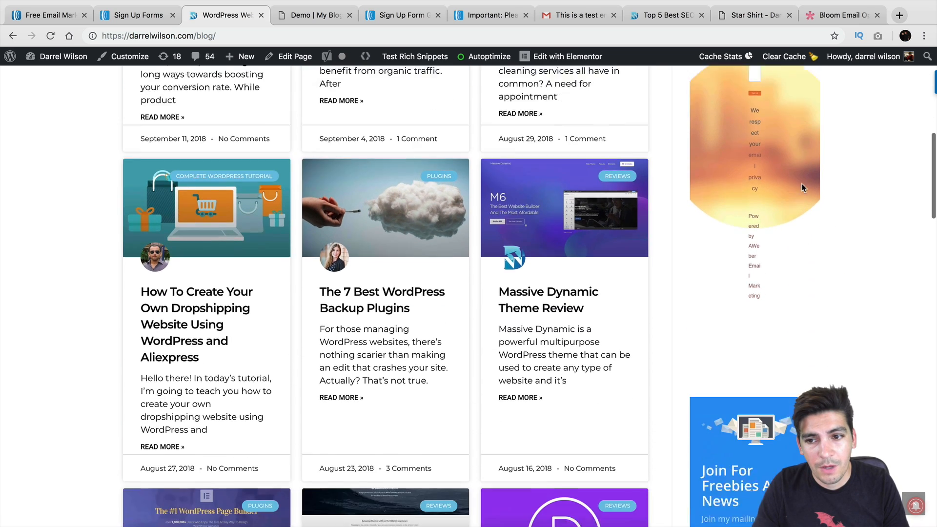
scroll(803, 229, "down", 10)
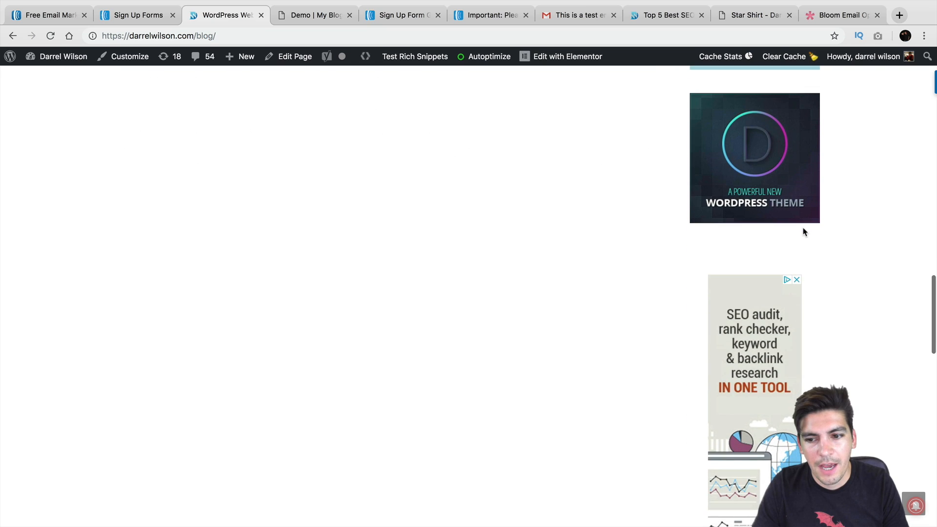
scroll(759, 310, "down", 5)
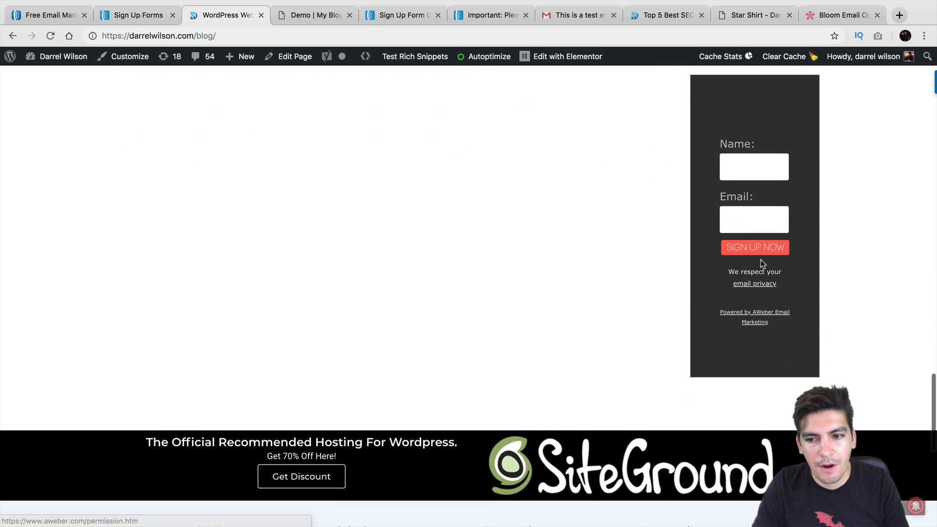
scroll(756, 293, "up", 15)
scroll(756, 272, "up", 10)
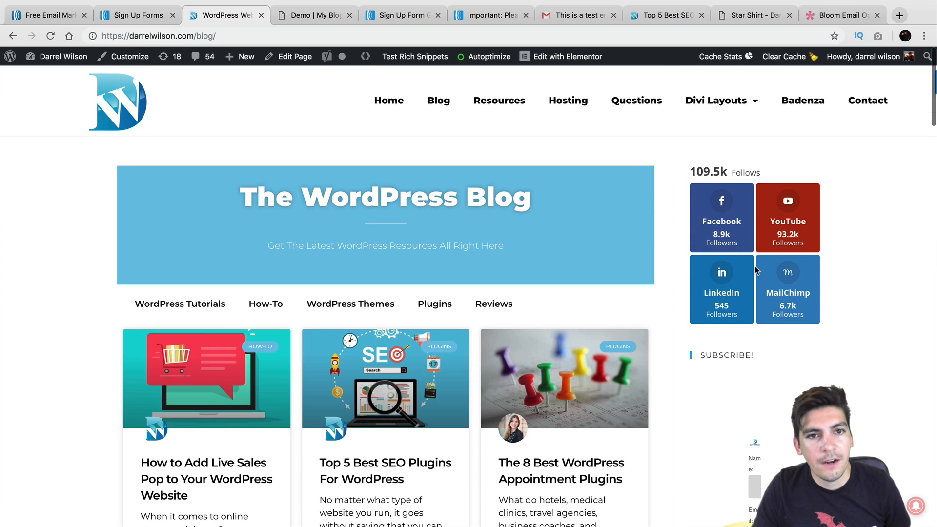
left_click(57, 76)
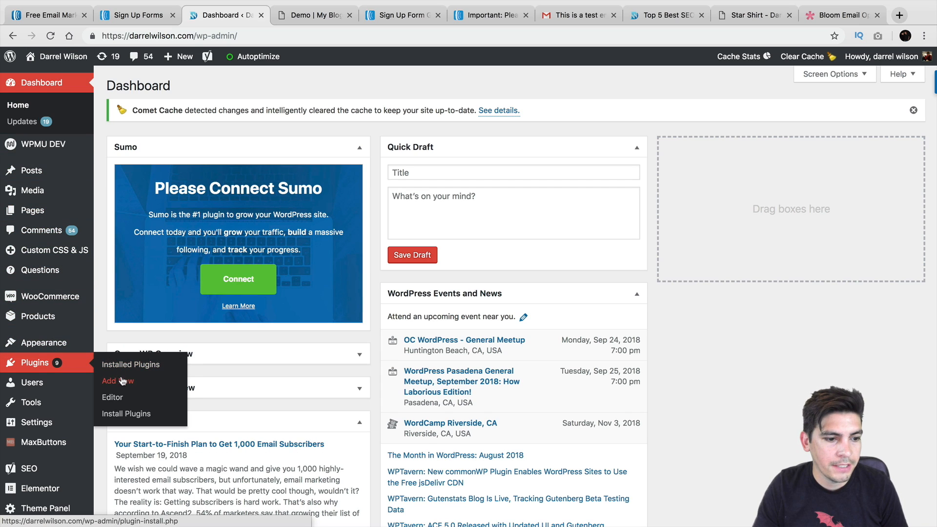
Search Add New plugins for 'aweber' and view the AWeber Web Form Plugin details
left_click(122, 381)
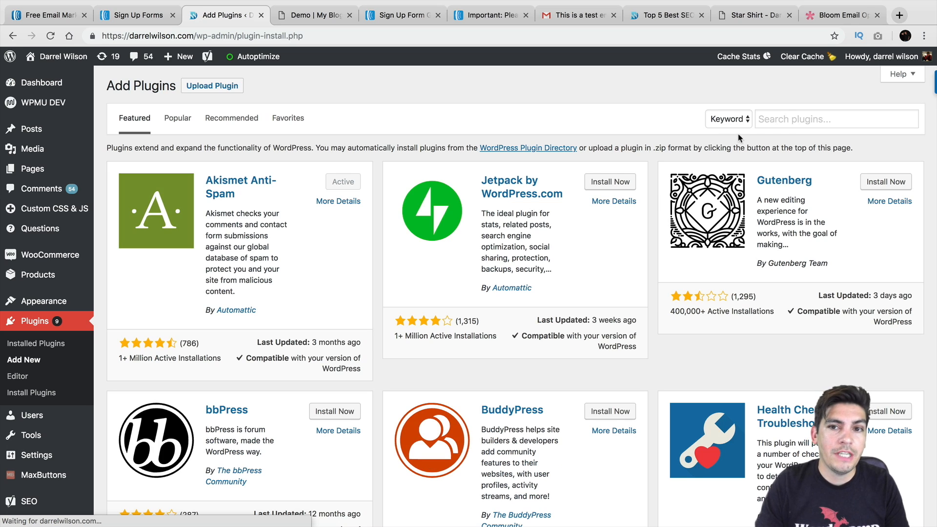
left_click(803, 124)
type("aw")
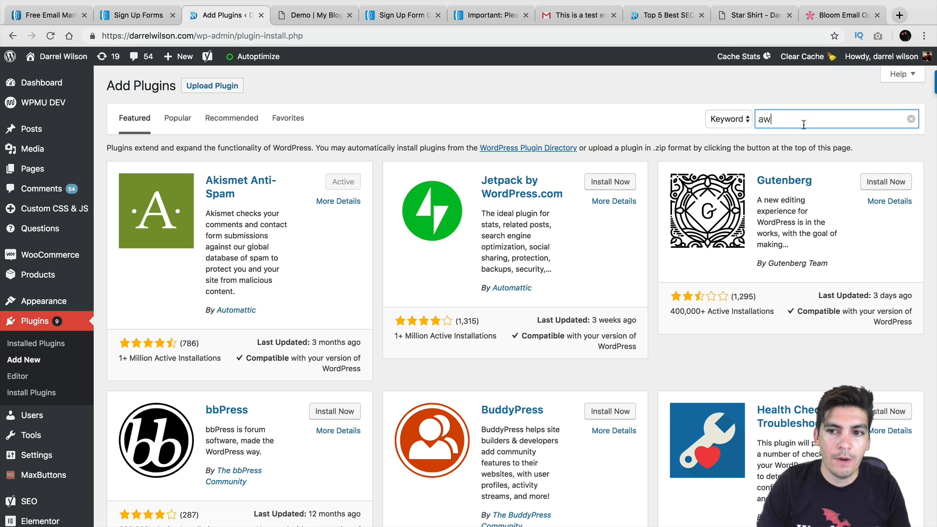
type("eber")
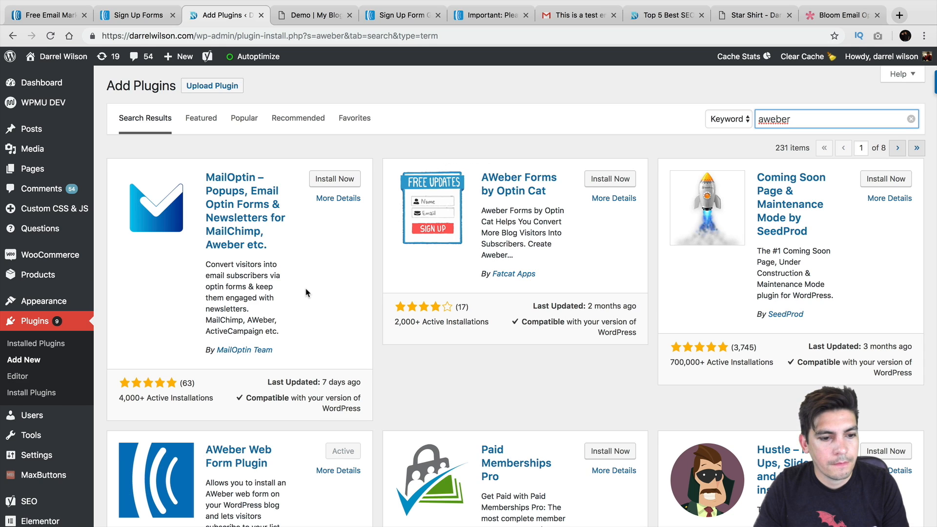
scroll(305, 292, "down", 5)
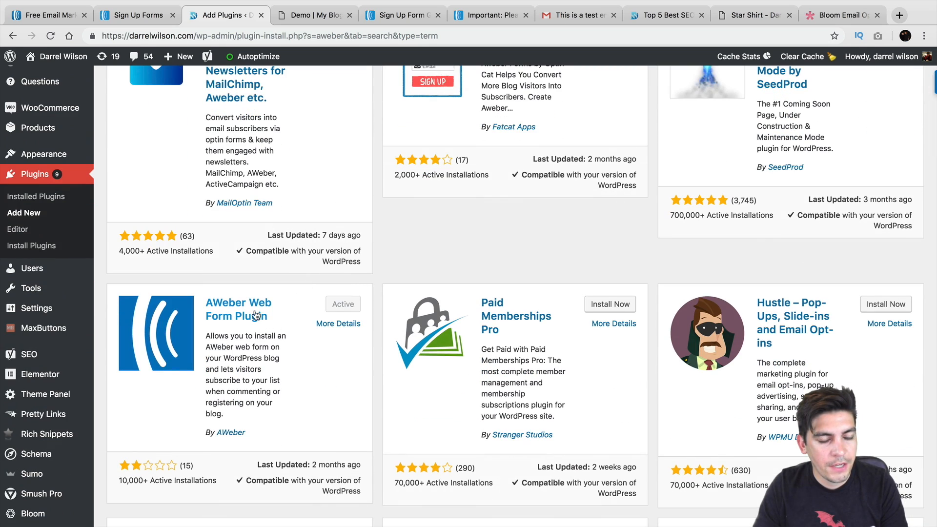
left_click(248, 306)
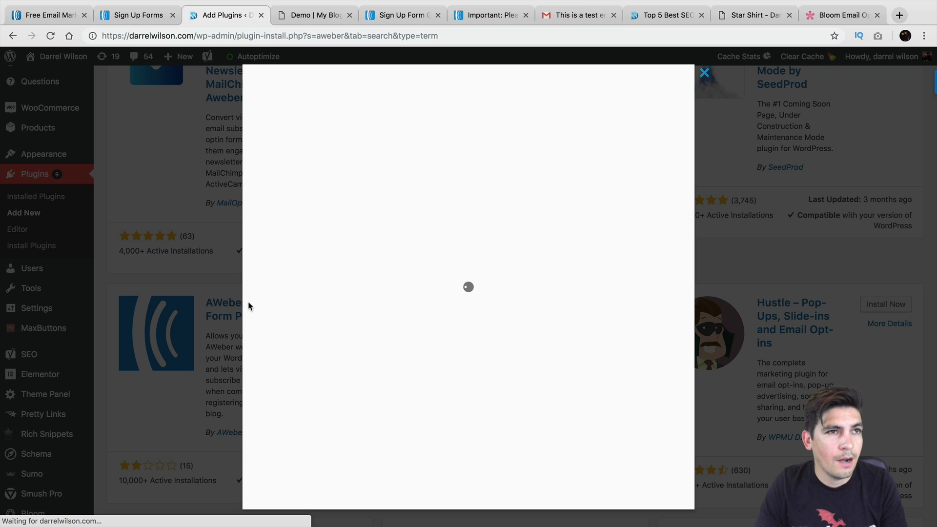
scroll(342, 300, "down", 3)
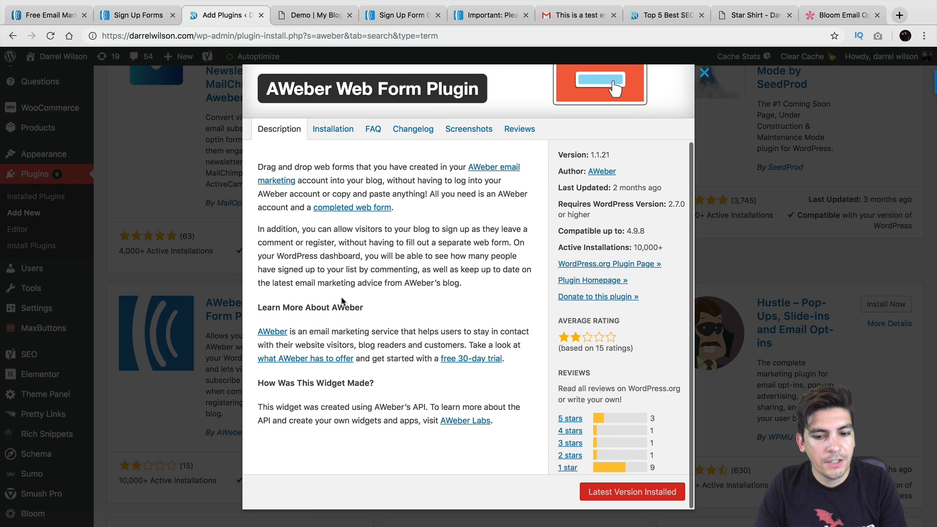
scroll(341, 300, "up", 3)
Close the plugin details and bring up the Installed Plugins list
left_click(704, 73)
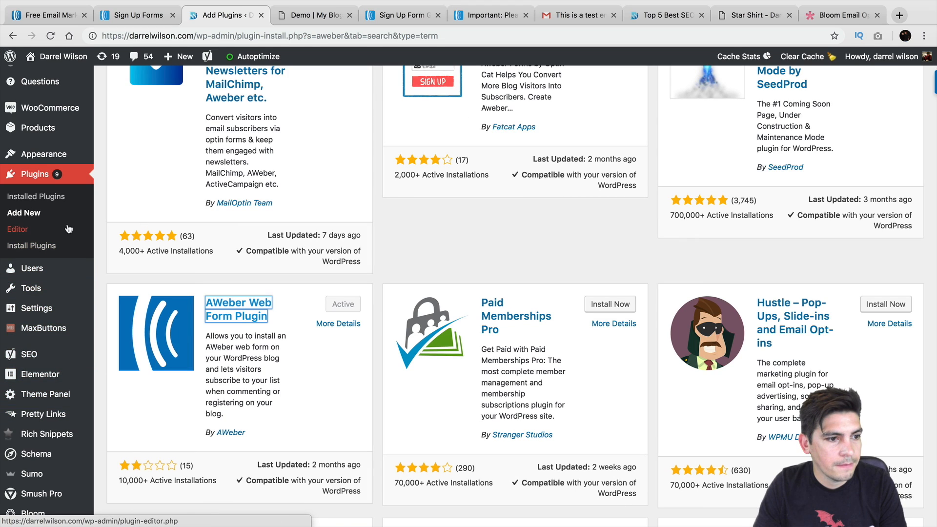
left_click(55, 197)
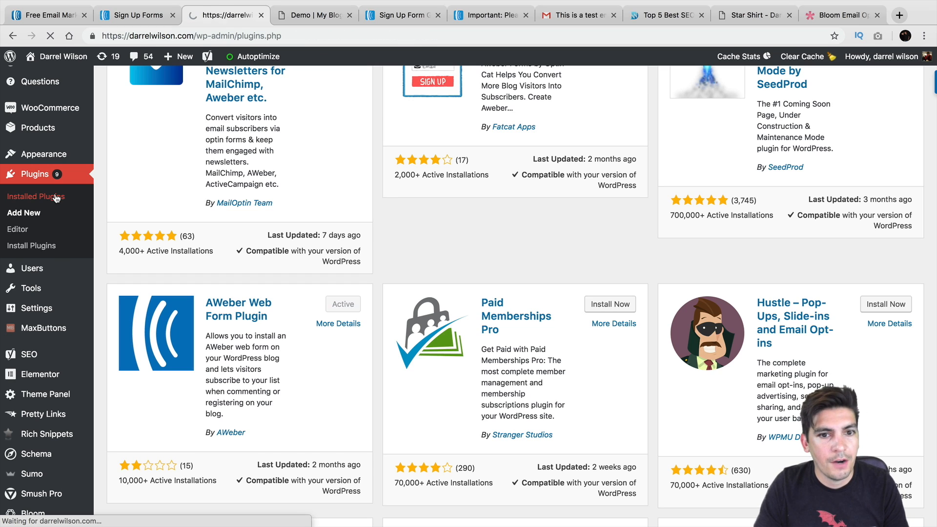
scroll(238, 318, "down", 3)
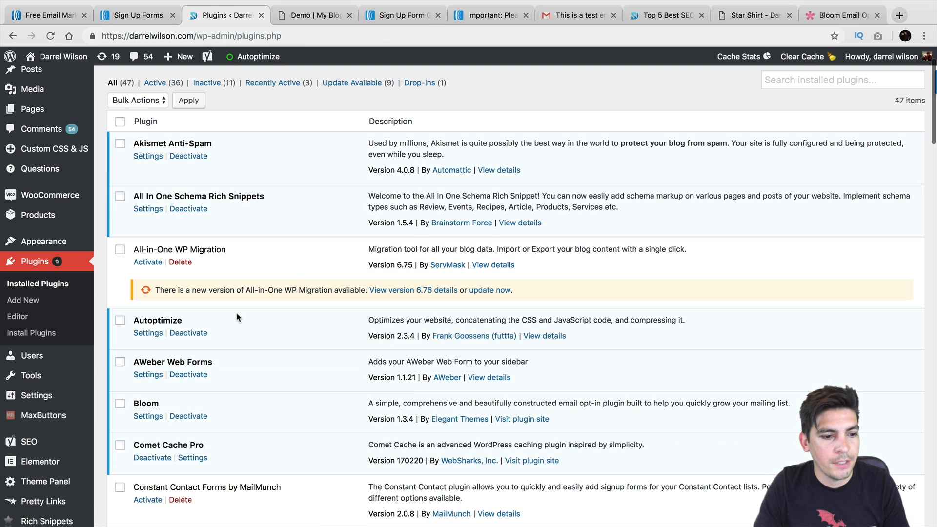
In AWeber Web Forms settings, choose New Lost as the subscription list and save
left_click(149, 374)
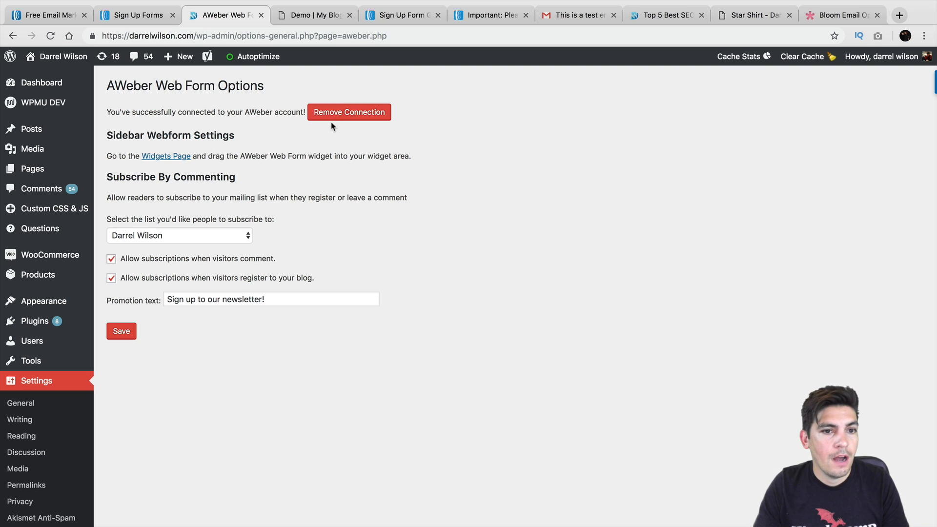
left_click(170, 236)
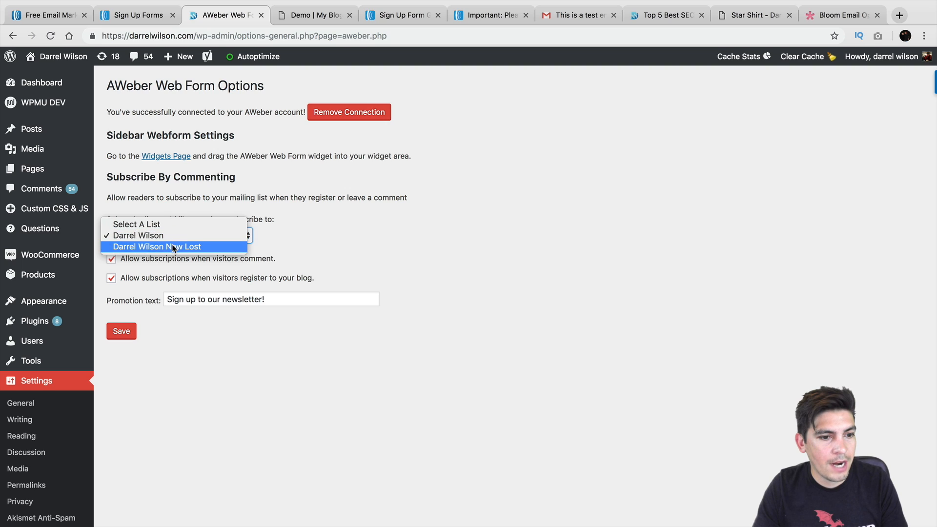
left_click(174, 247)
left_click(122, 331)
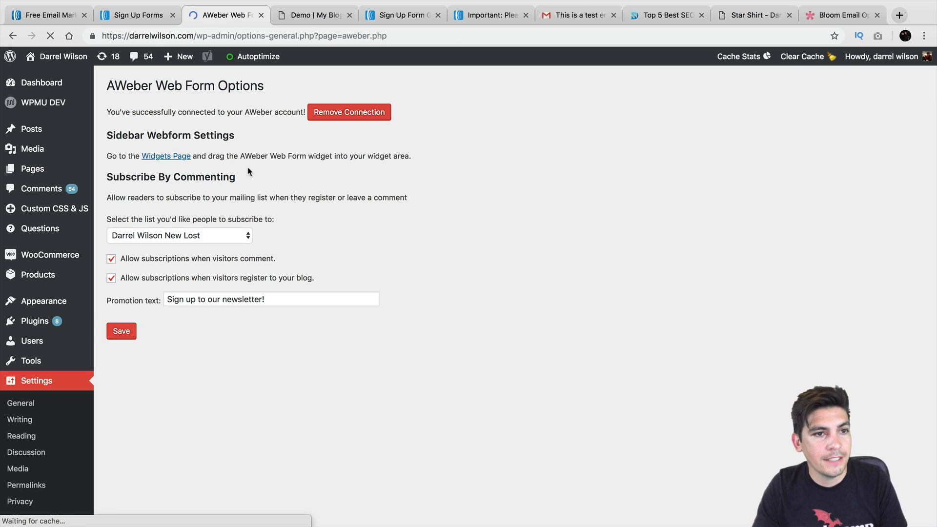
left_click(394, 16)
Look over AWeber's Sign Up Forms list, then go back to the WordPress options tab
scroll(330, 103, "up", 3)
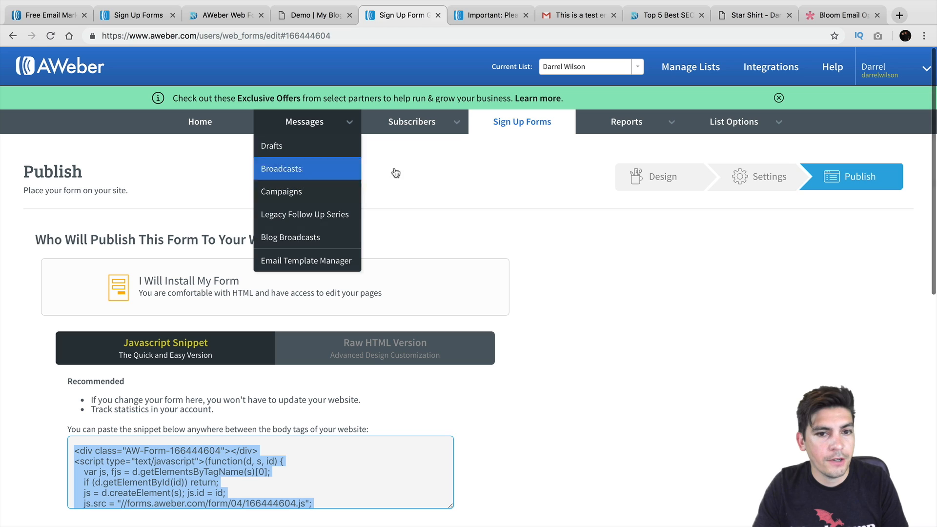
left_click(514, 126)
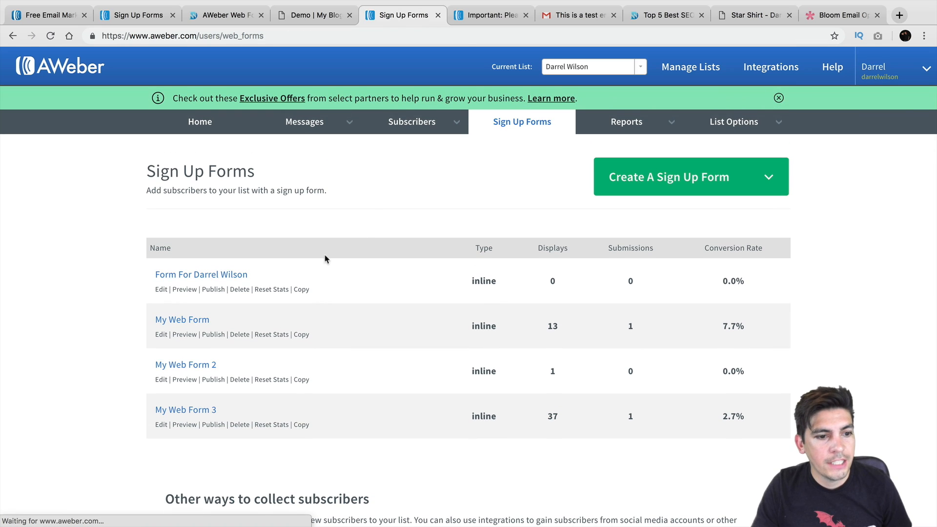
scroll(214, 227, "down", 2)
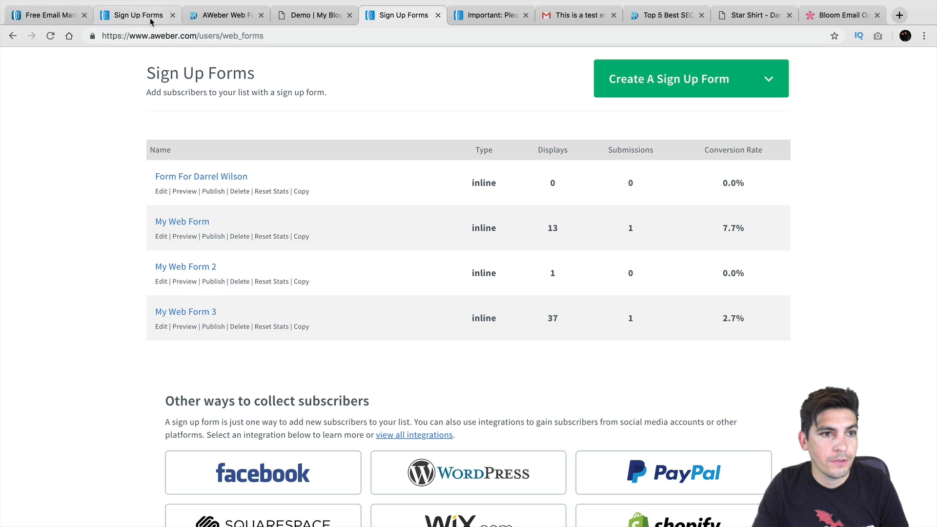
left_click(210, 18)
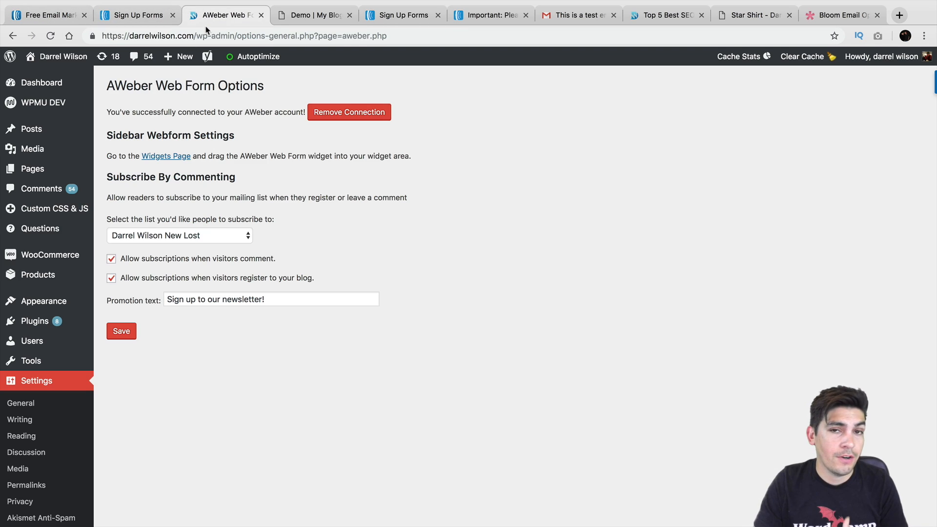
On the Widgets page, drag AWeber Web Form to second place in the Default Sidebar
mouse_move(58, 302)
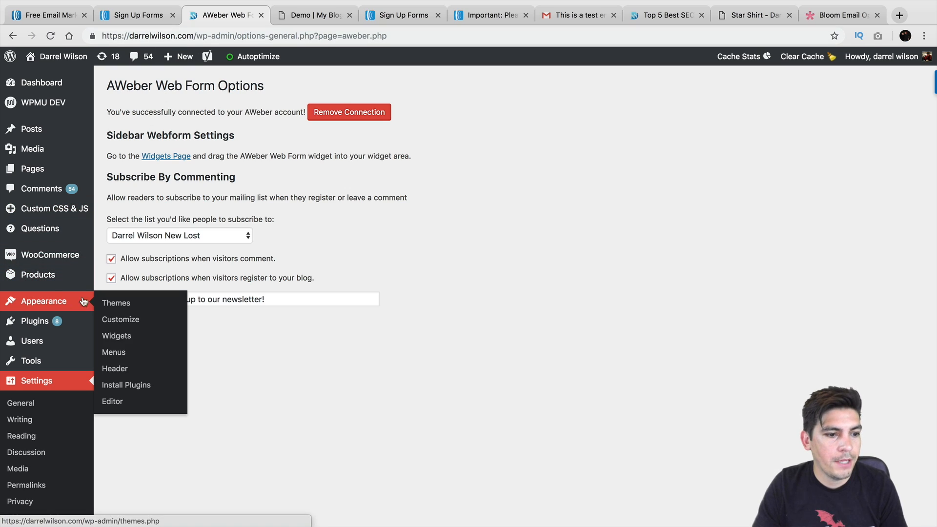
left_click(111, 337)
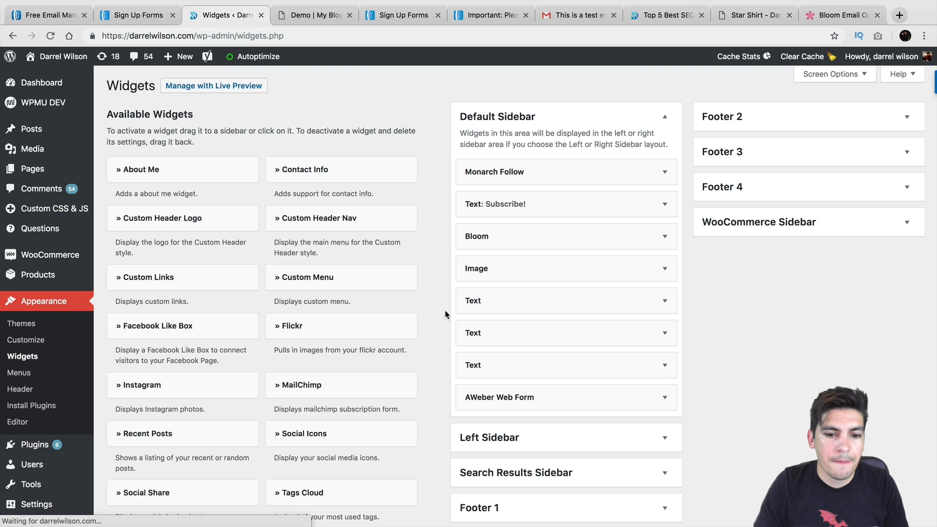
left_click_drag(514, 401, 517, 208)
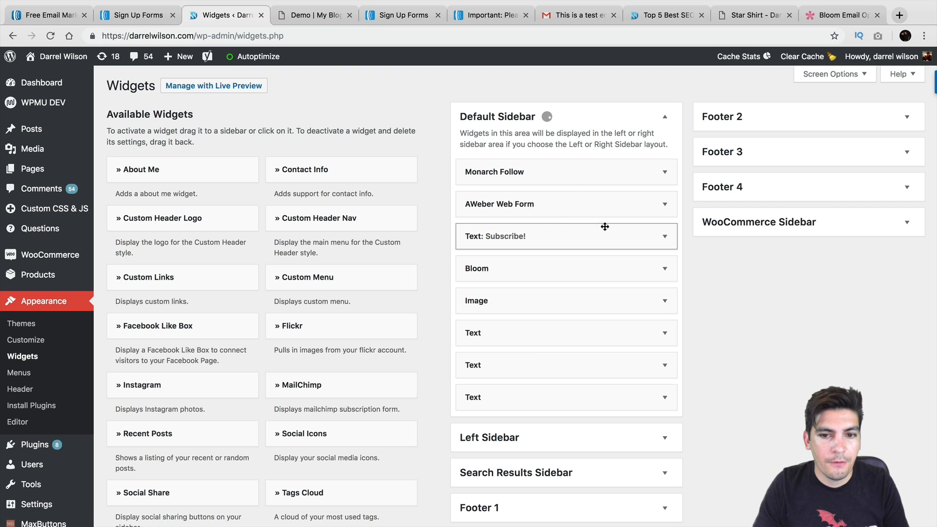
Set the AWeber Web Form widget to display My Web Form 3 and save it
left_click(659, 236)
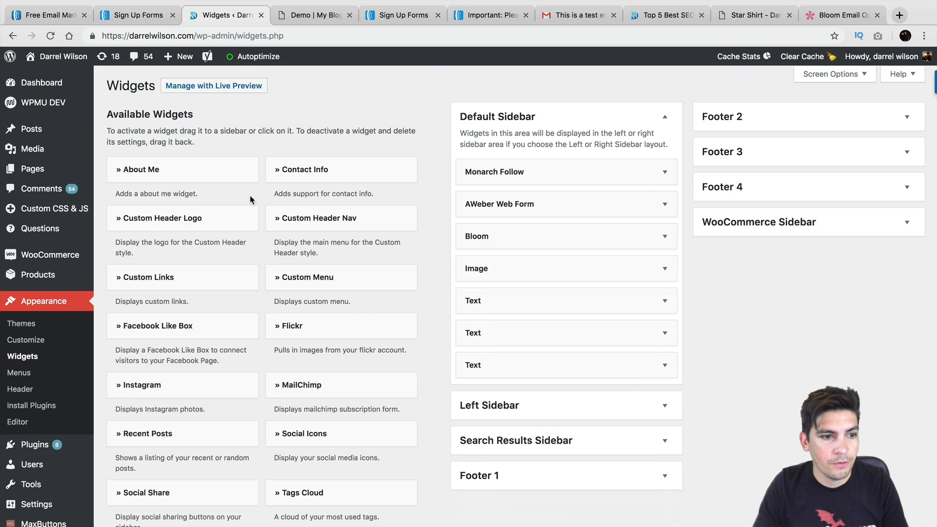
left_click(516, 205)
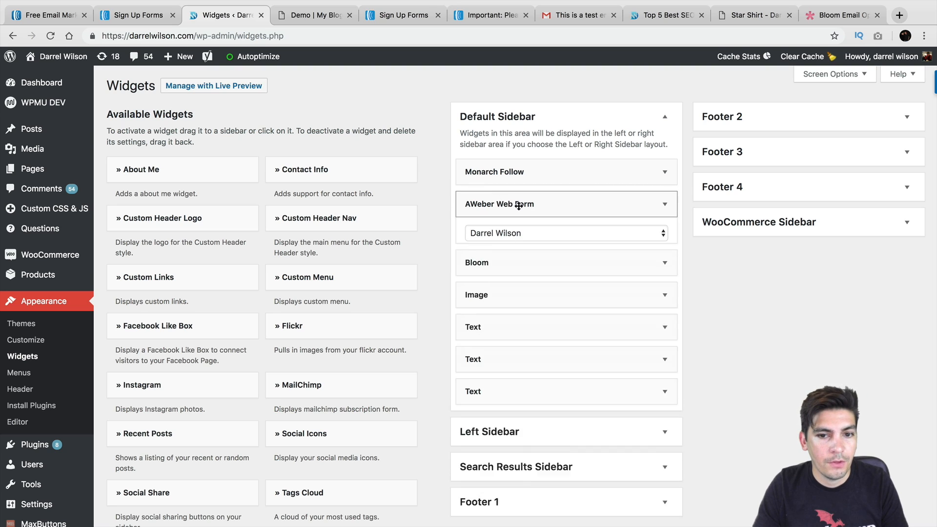
left_click(519, 257)
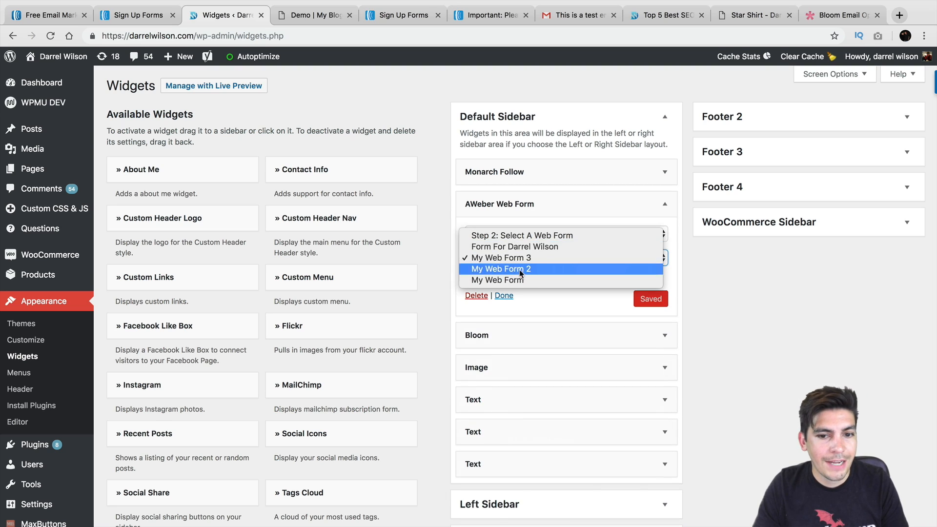
left_click(523, 270)
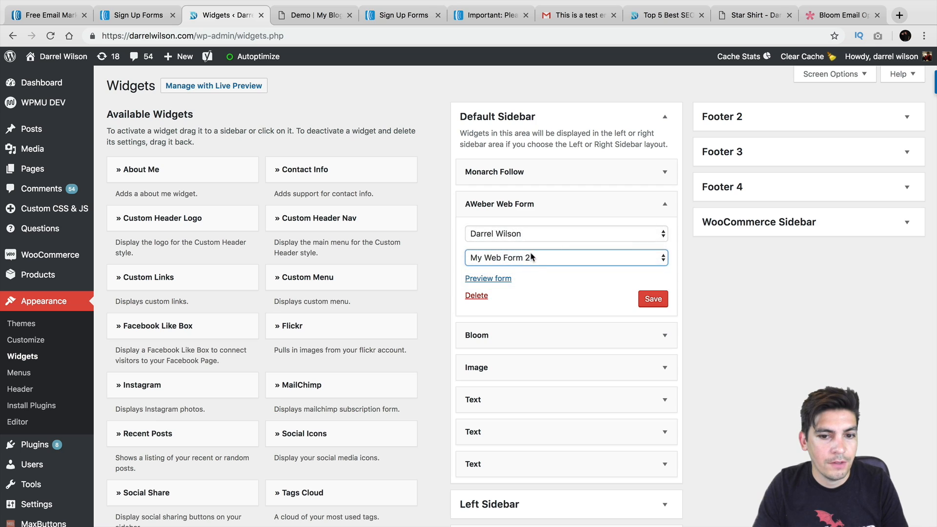
left_click(533, 258)
left_click(534, 248)
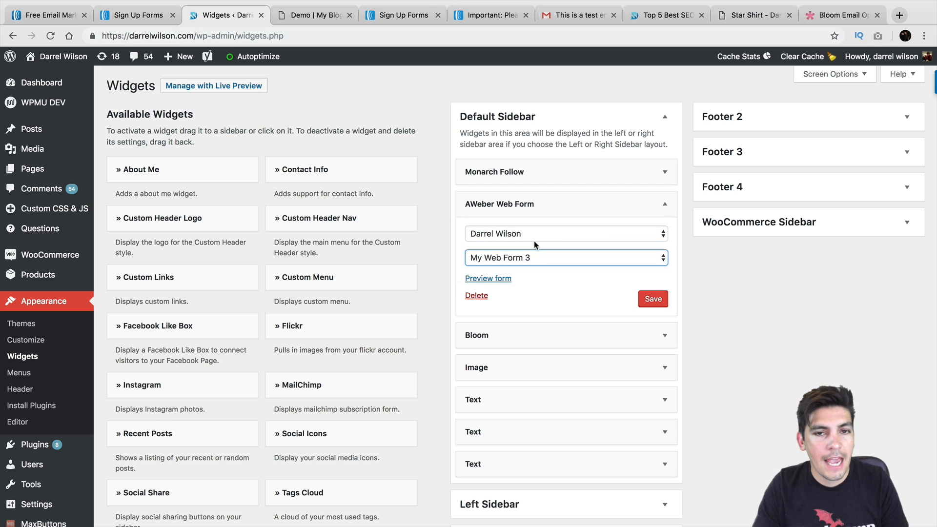
left_click(652, 298)
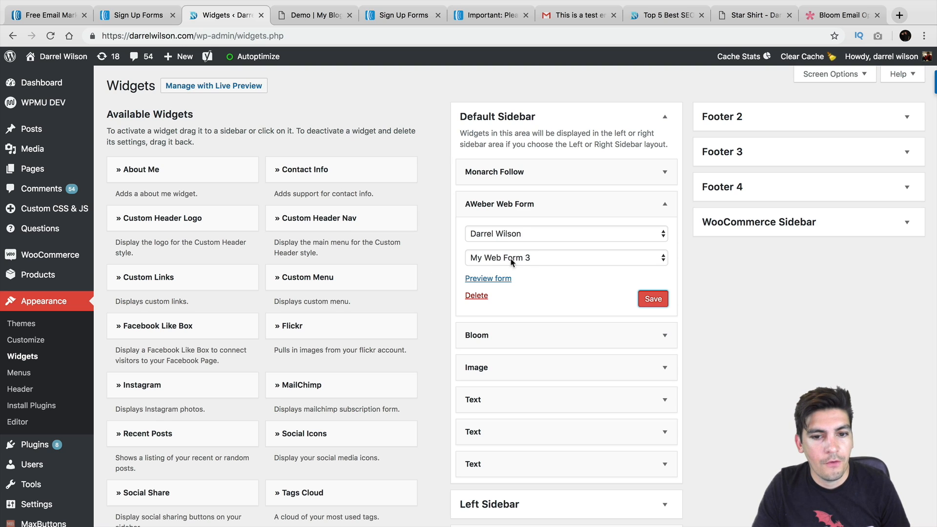
Visit the live site's Blog page and check the AWeber signup form in the sidebar
left_click(42, 77)
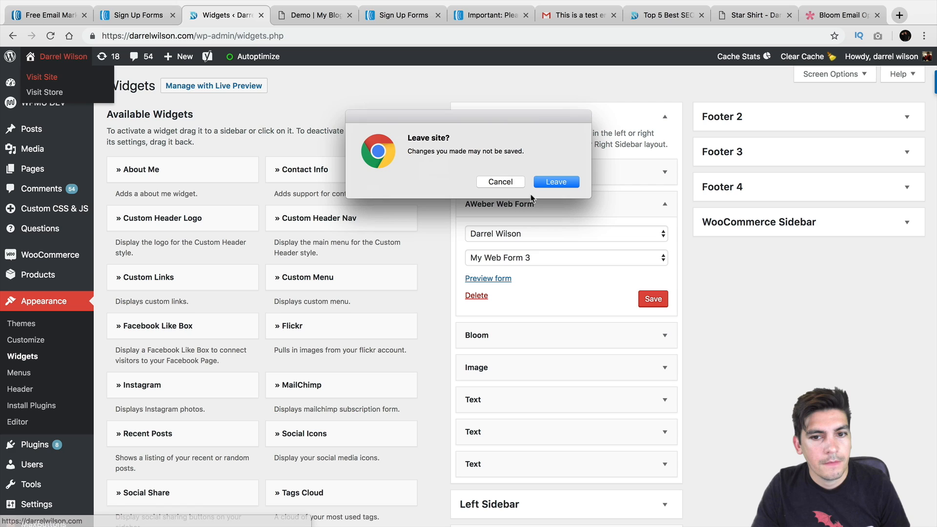
left_click(544, 183)
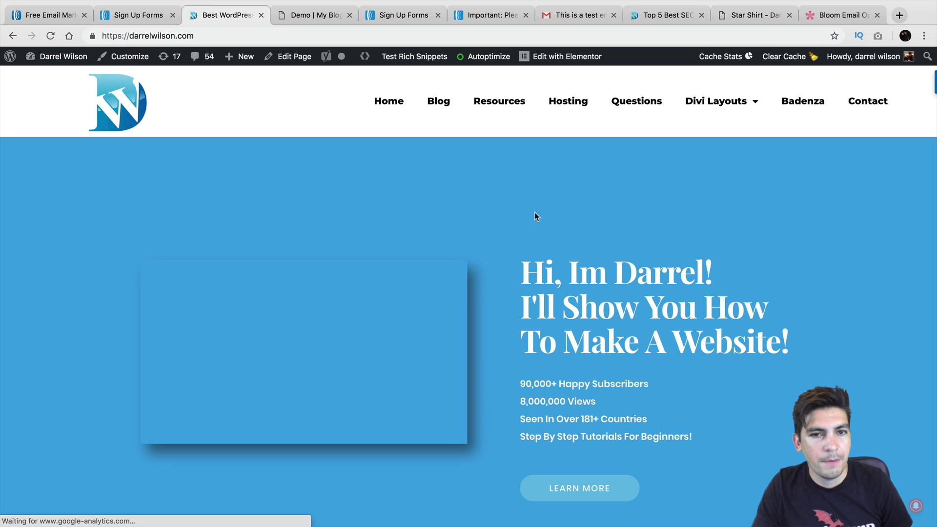
left_click(439, 107)
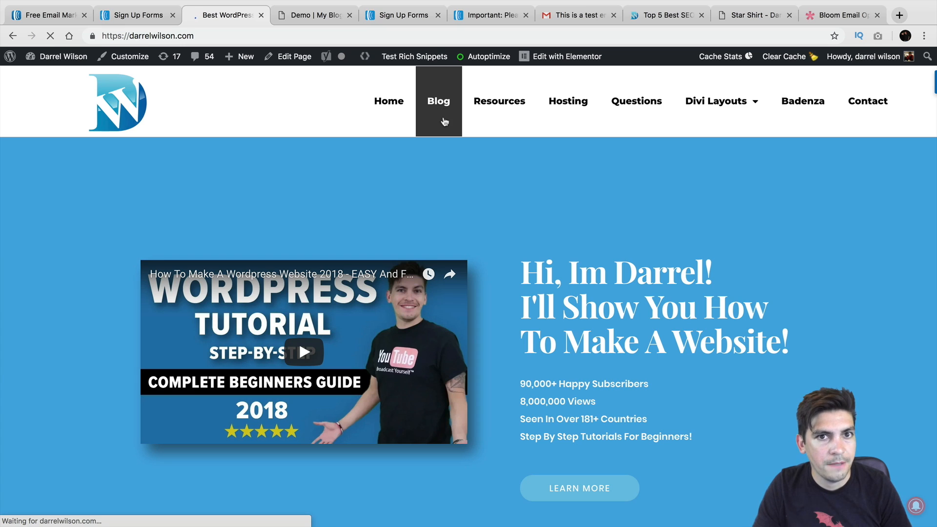
scroll(646, 218, "down", 3)
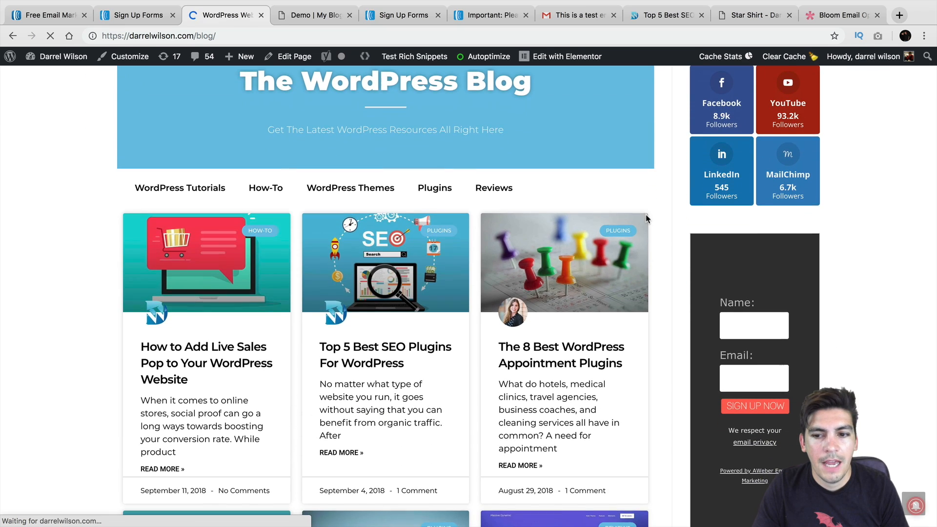
scroll(761, 266, "down", 2)
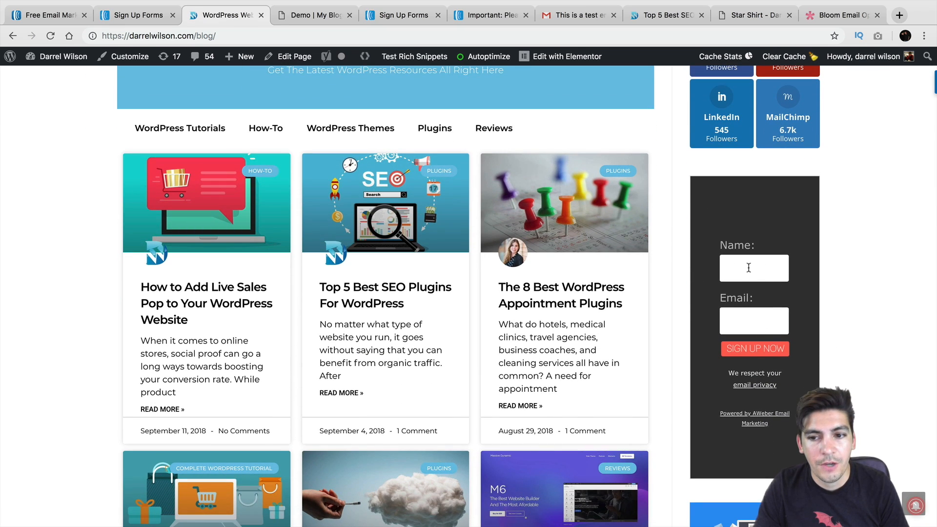
scroll(732, 262, "up", 2)
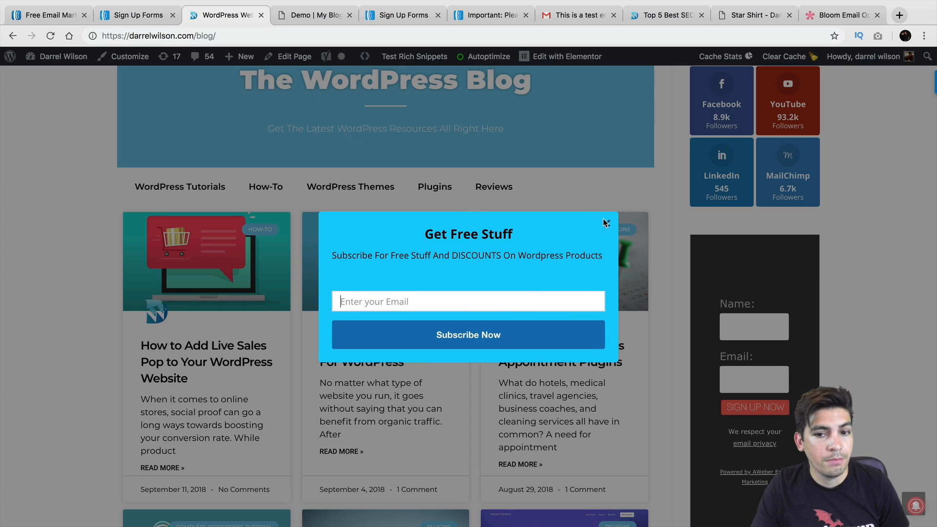
left_click(604, 220)
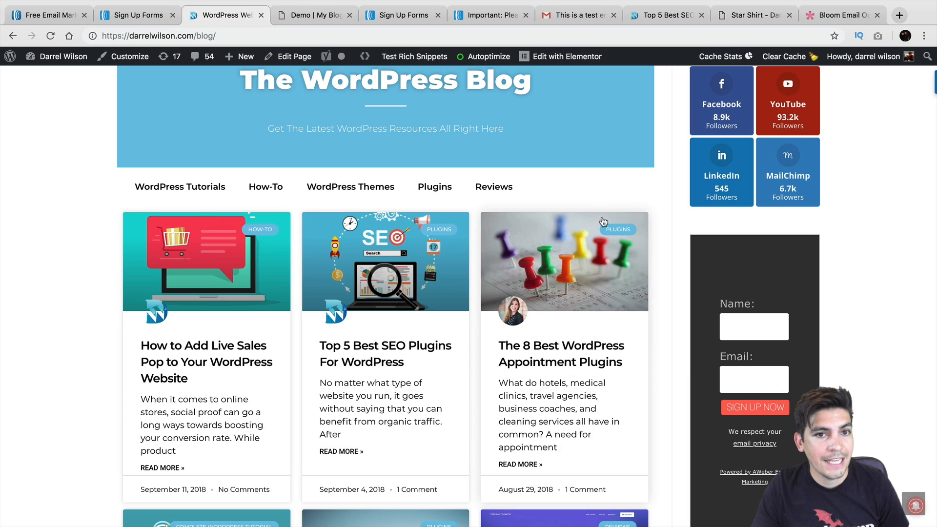
left_click(410, 20)
Go to AWeber's email Campaigns page through the Account Overview's Messages menu
left_click(465, 17)
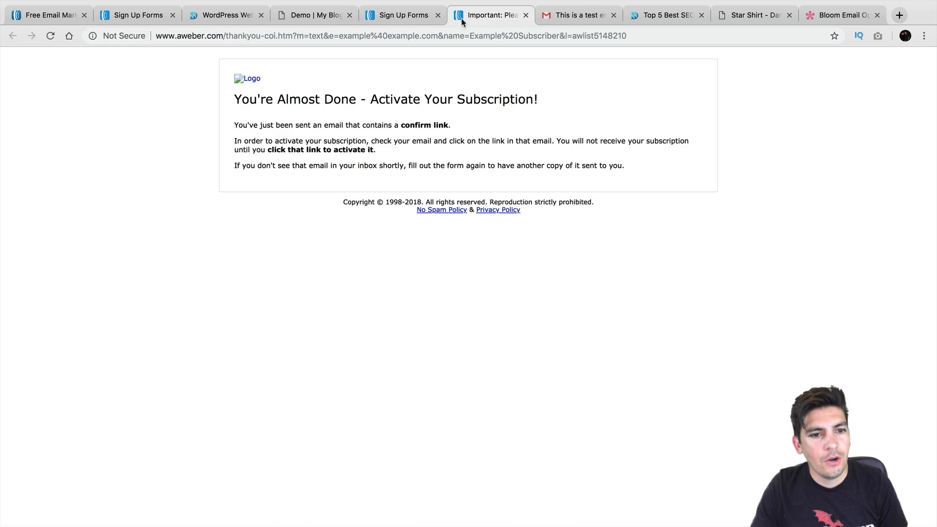
left_click(399, 15)
scroll(397, 151, "up", 3)
left_click(199, 122)
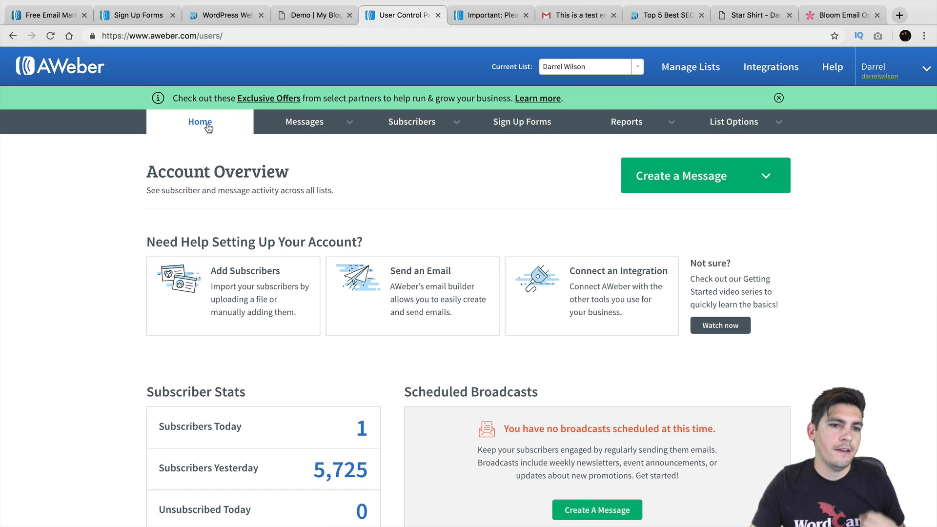
left_click(288, 128)
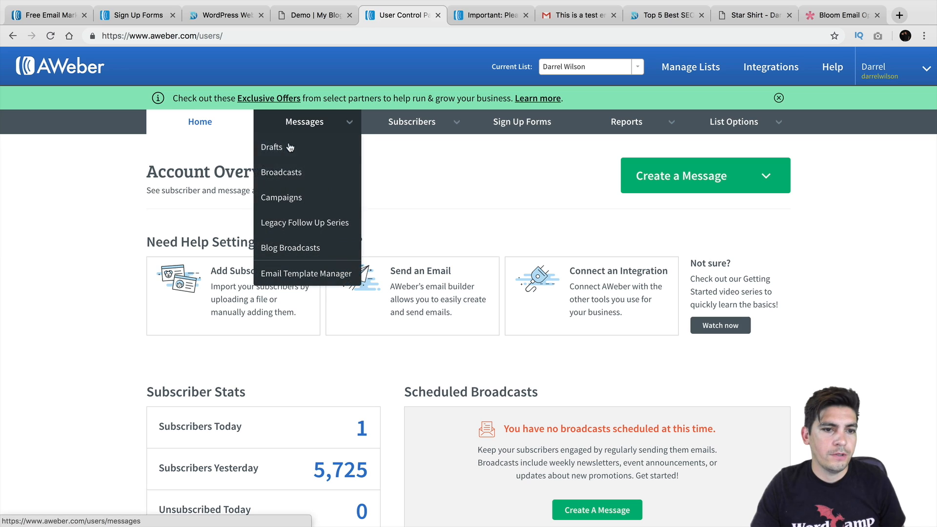
left_click(290, 197)
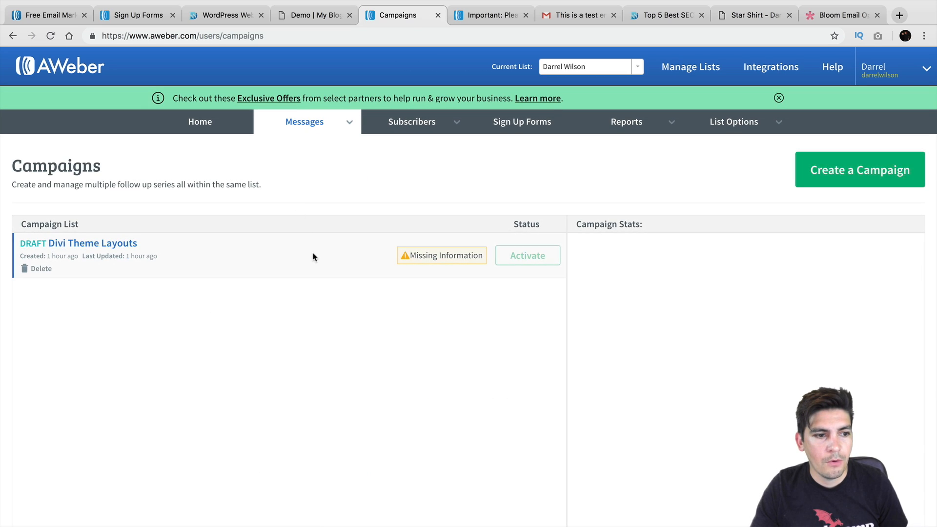
Review the Divi Theme Layouts draft and the Subscribers, Reports and List Options menus
scroll(300, 255, "down", 1)
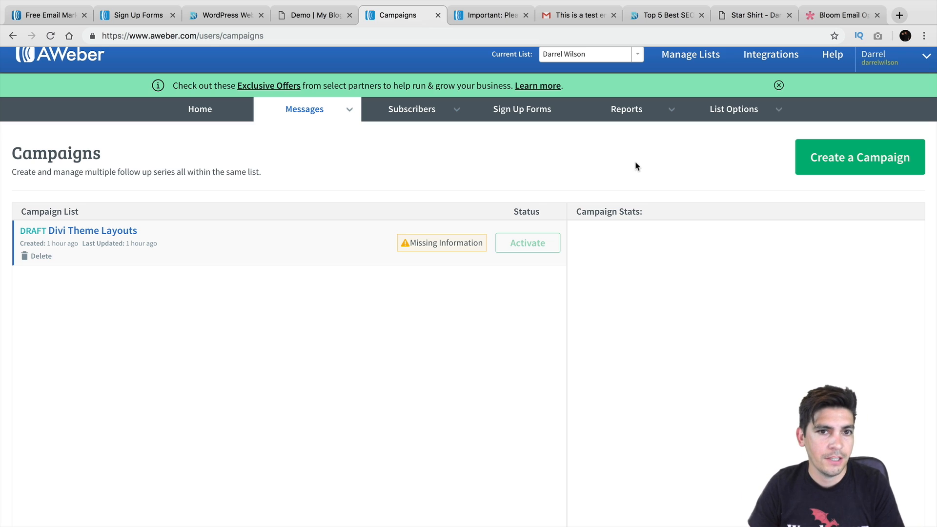
mouse_move(324, 117)
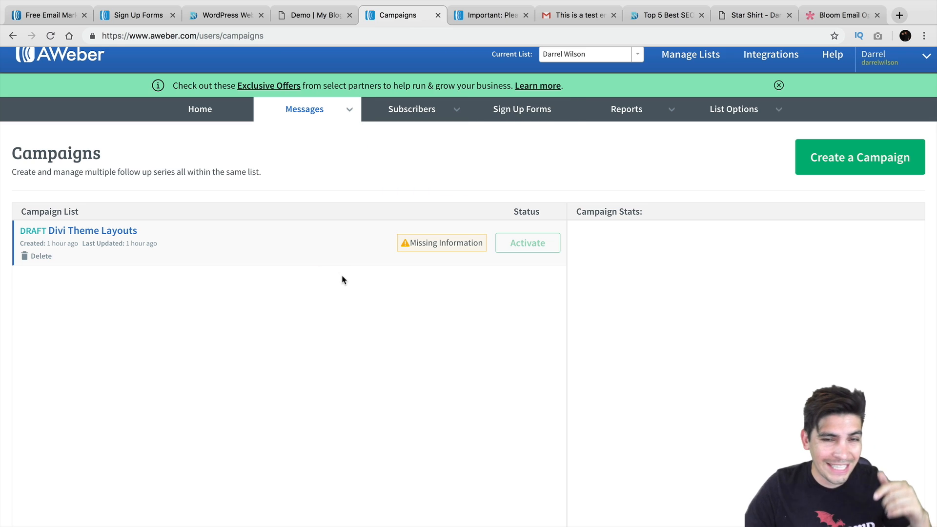
scroll(342, 279, "up", 1)
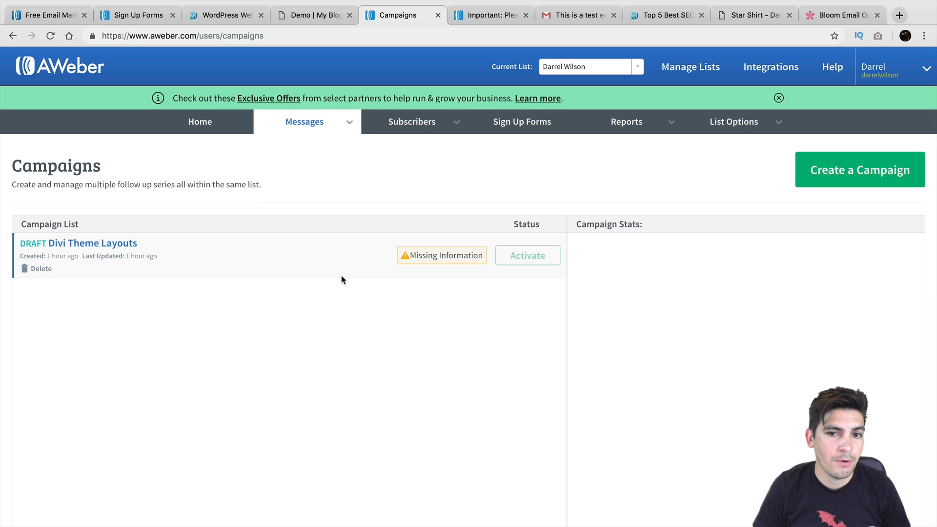
mouse_move(416, 131)
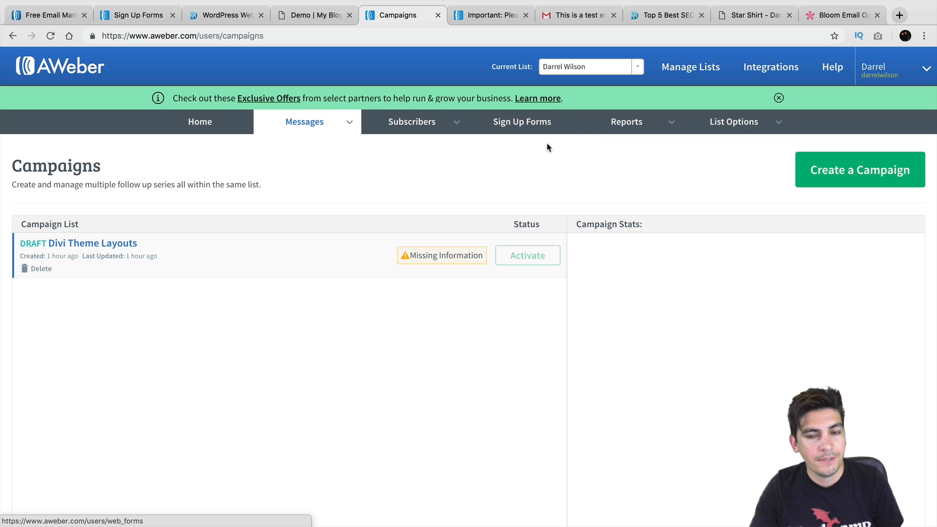
mouse_move(620, 126)
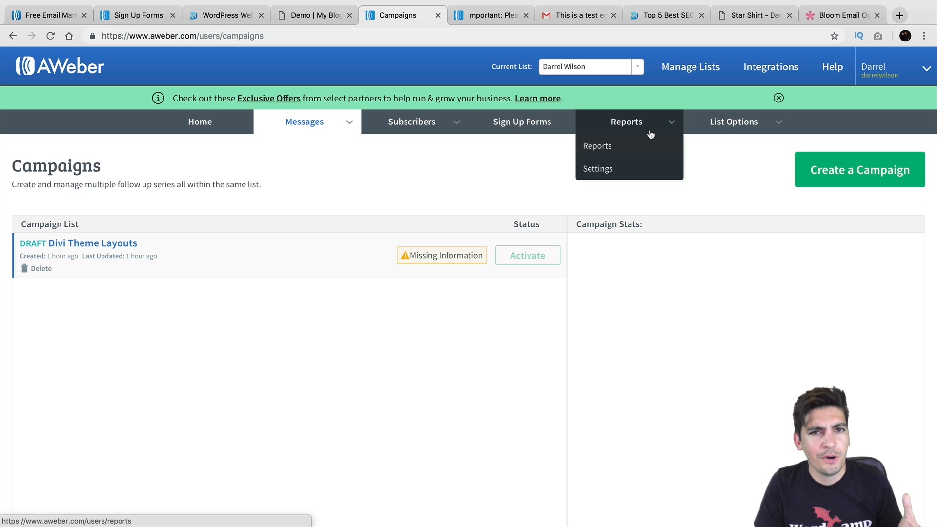
Open List Options > List Settings and inspect the list name and description fields
mouse_move(729, 125)
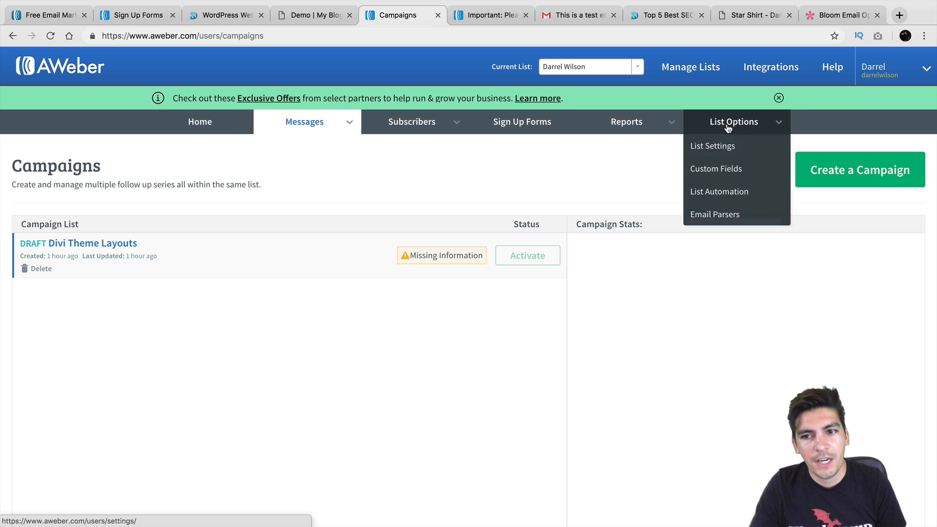
left_click(725, 145)
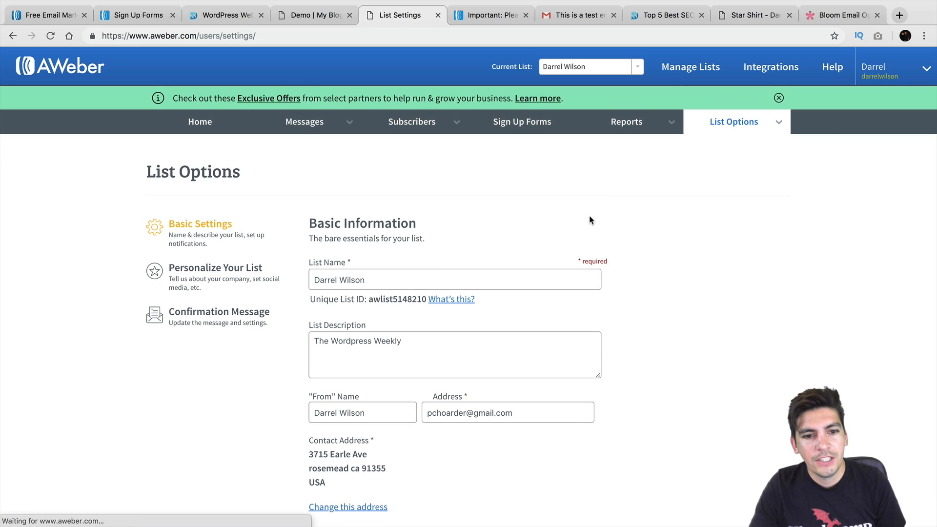
scroll(445, 219, "down", 1)
left_click(393, 247)
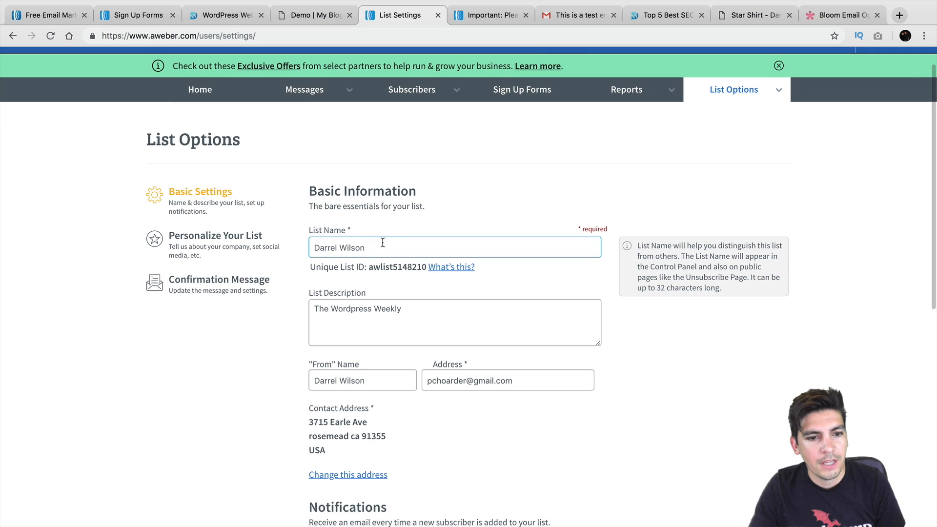
left_click_drag(402, 246, 324, 247)
scroll(360, 229, "down", 3)
left_click(419, 225)
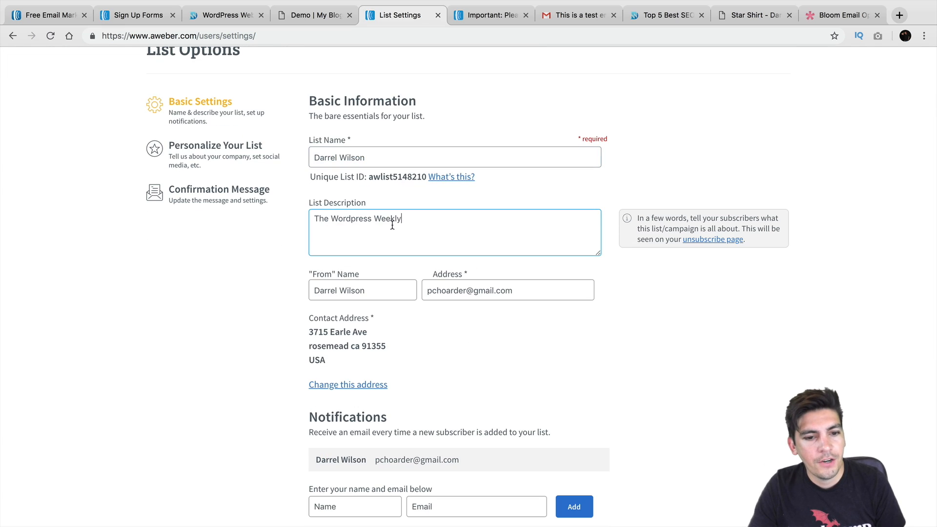
scroll(321, 225, "down", 3)
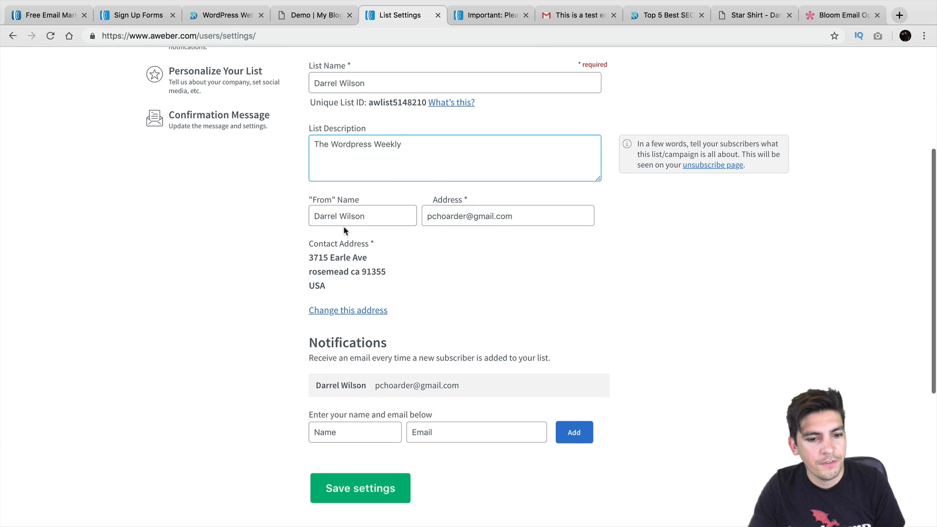
scroll(347, 272, "up", 8)
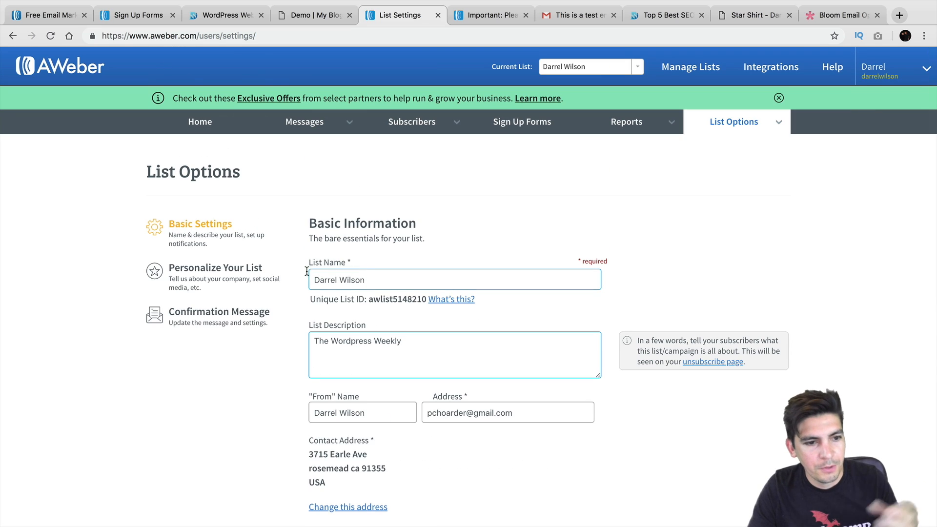
Review the company branding and confirmation message settings, then return to Account Overview
left_click(231, 269)
scroll(281, 279, "down", 1)
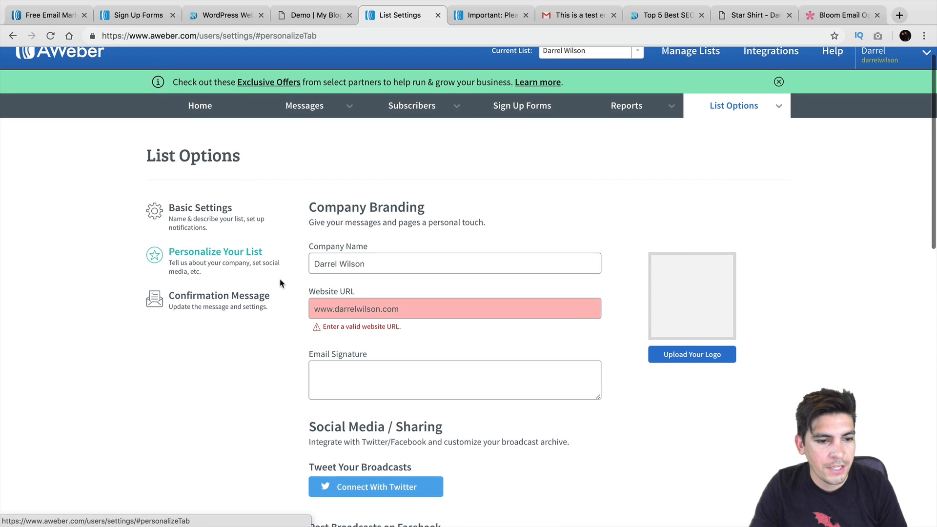
left_click(229, 284)
scroll(308, 273, "down", 8)
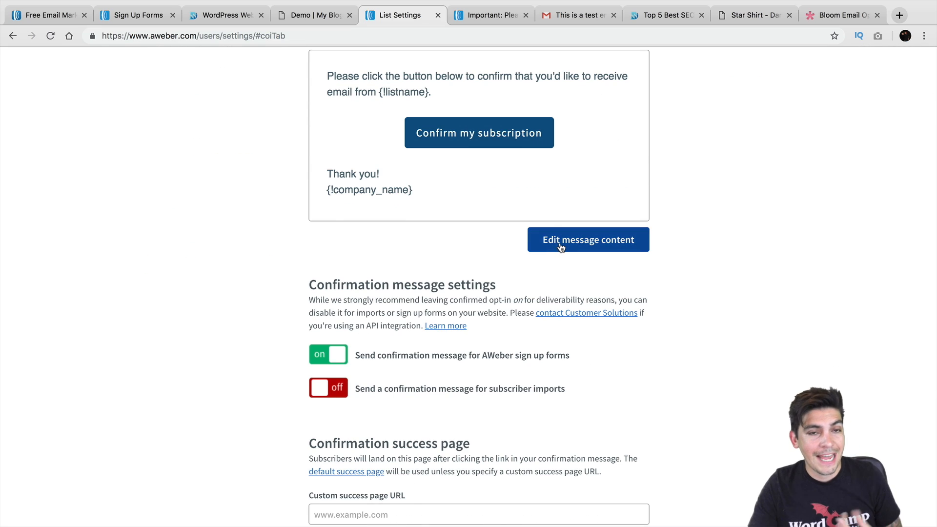
scroll(561, 249, "up", 10)
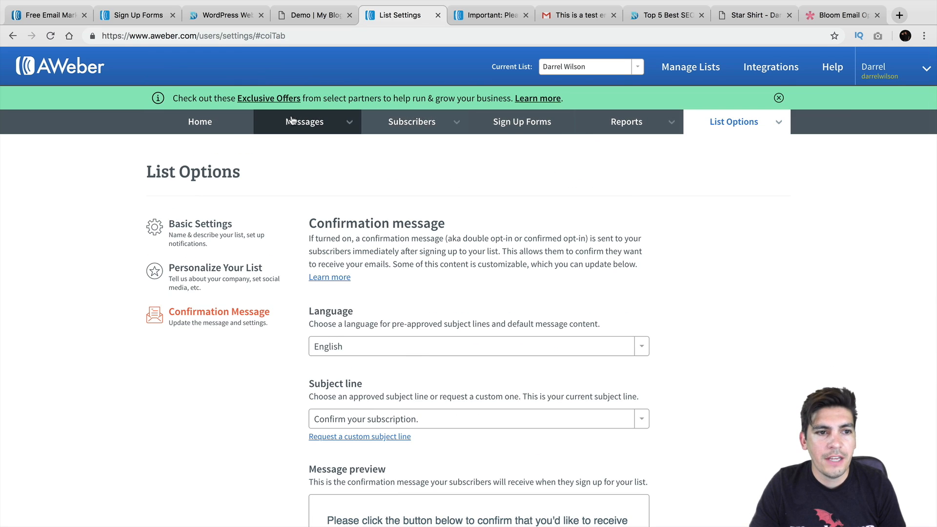
left_click(199, 122)
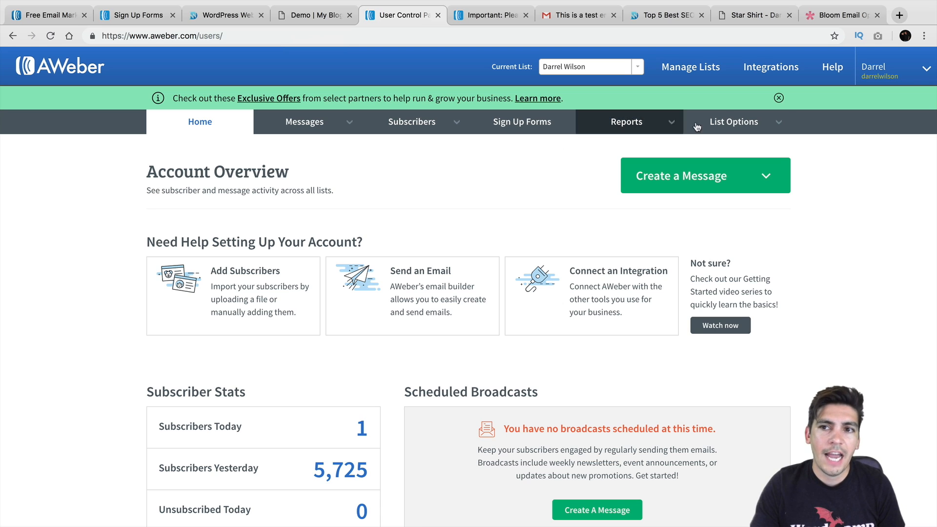
Switch to the Elegant Themes Bloom email opt-in plugin page
left_click(826, 19)
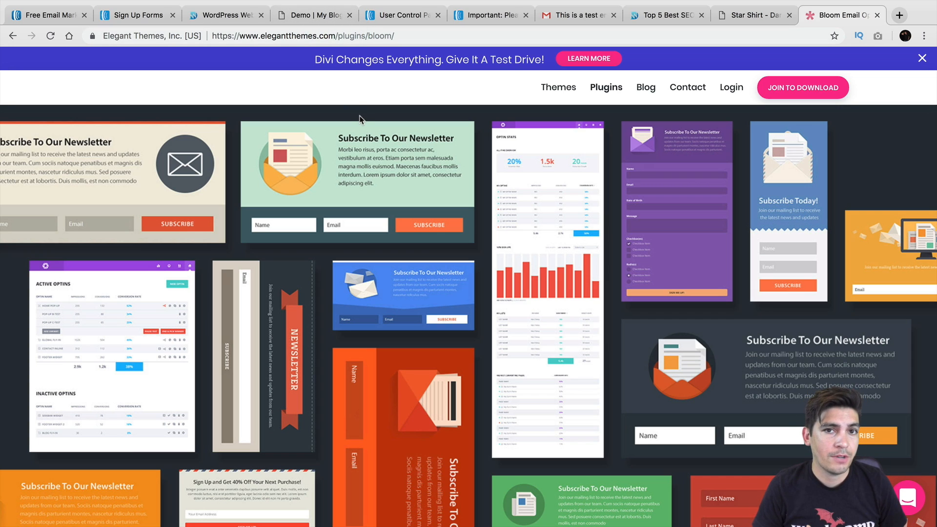
Scroll the live blog to the sidebar's Name and Email signup form, then open the Divi Theme Review post
left_click(227, 18)
scroll(299, 203, "down", 2)
scroll(668, 224, "up", 3)
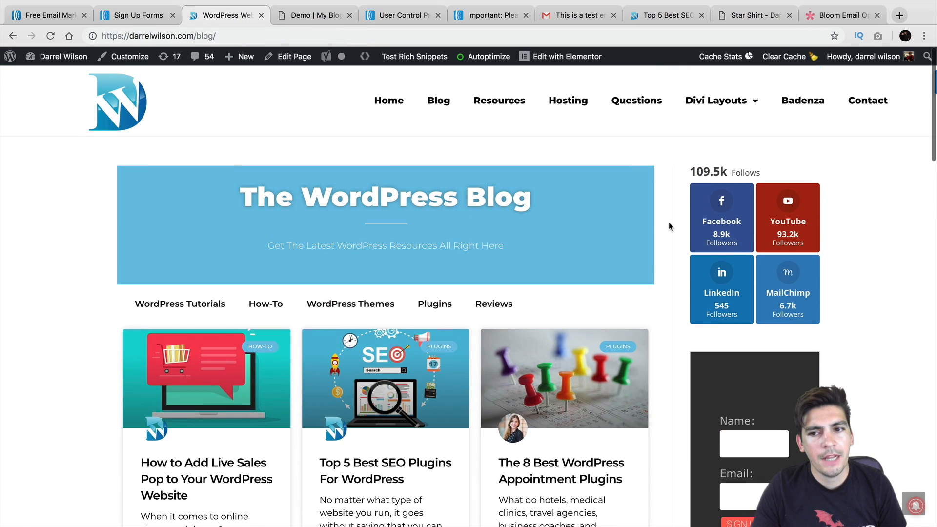
scroll(682, 224, "down", 3)
scroll(693, 222, "down", 7)
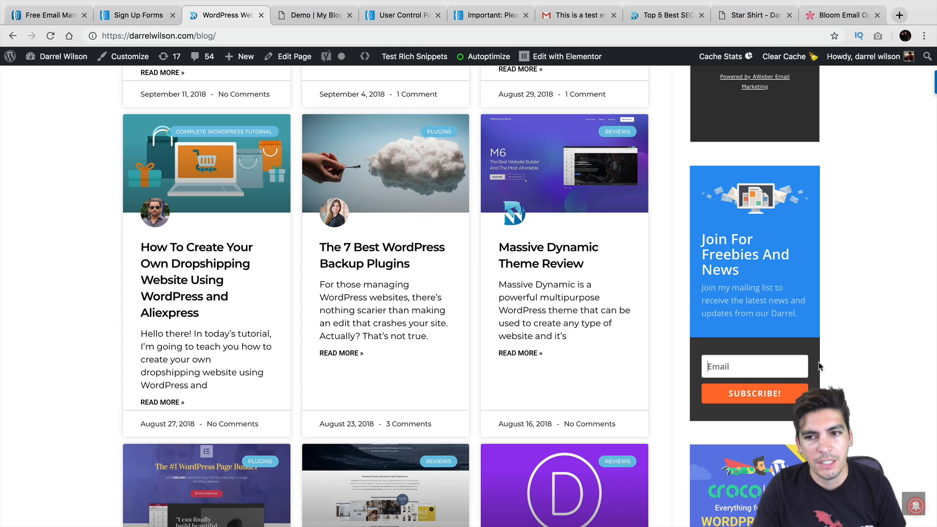
scroll(819, 367, "up", 3)
scroll(820, 367, "up", 3)
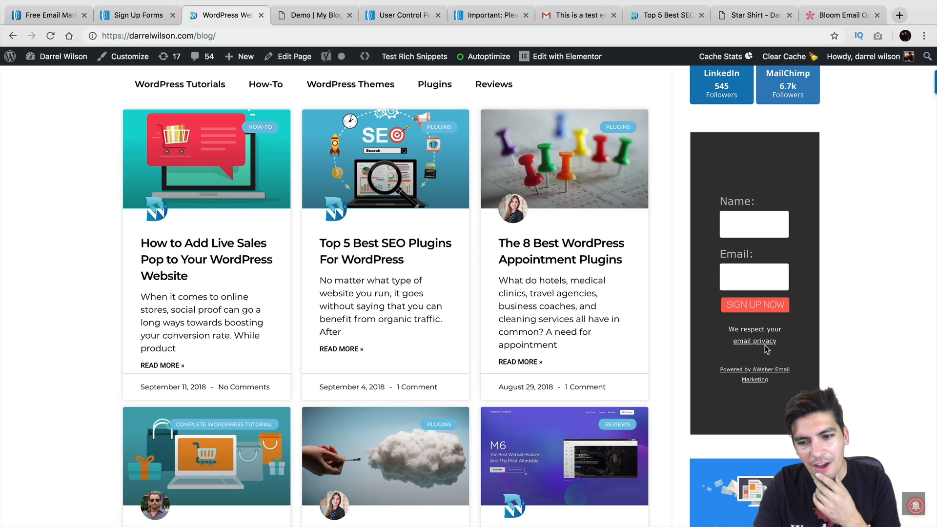
scroll(764, 343, "down", 4)
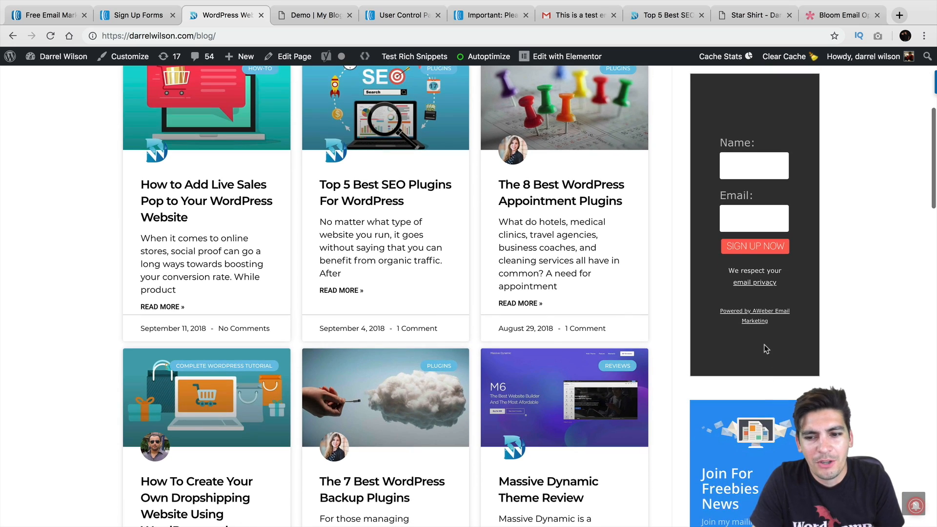
scroll(760, 340, "down", 6)
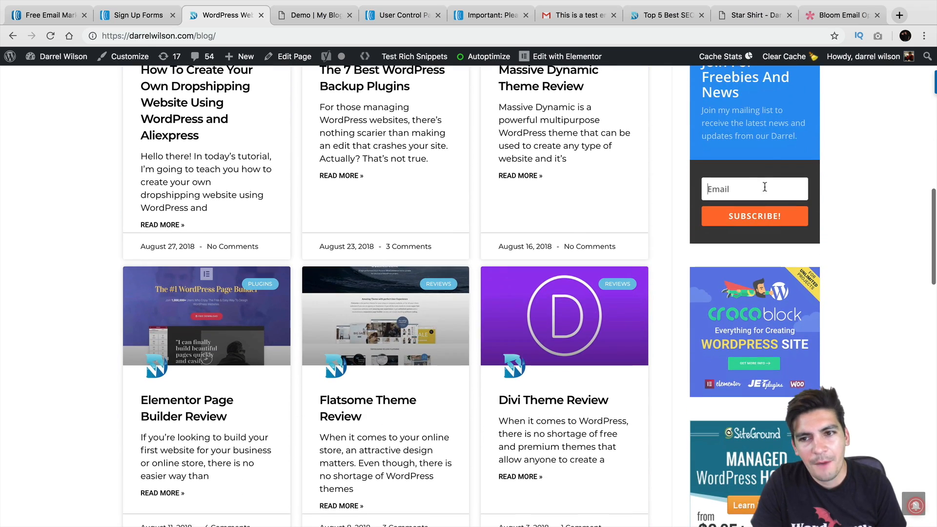
scroll(693, 192, "down", 6)
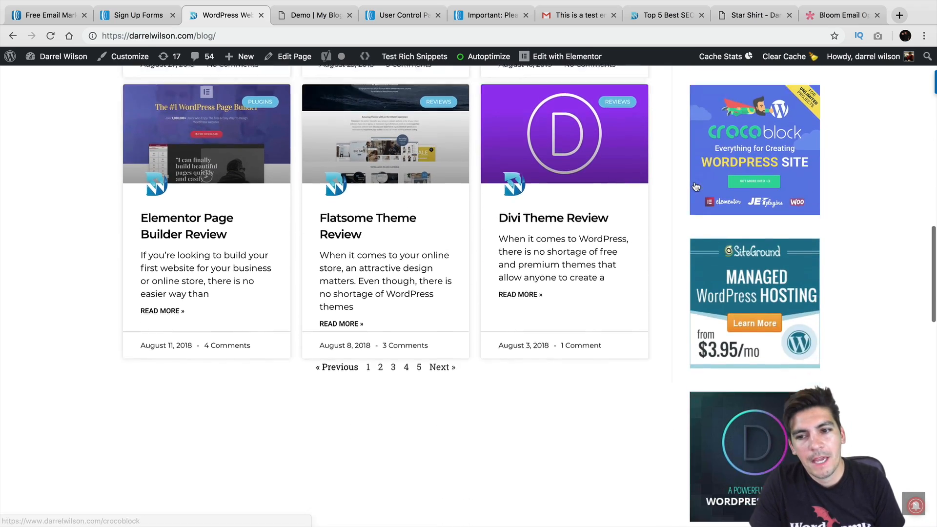
scroll(596, 177, "up", 2)
left_click(541, 177)
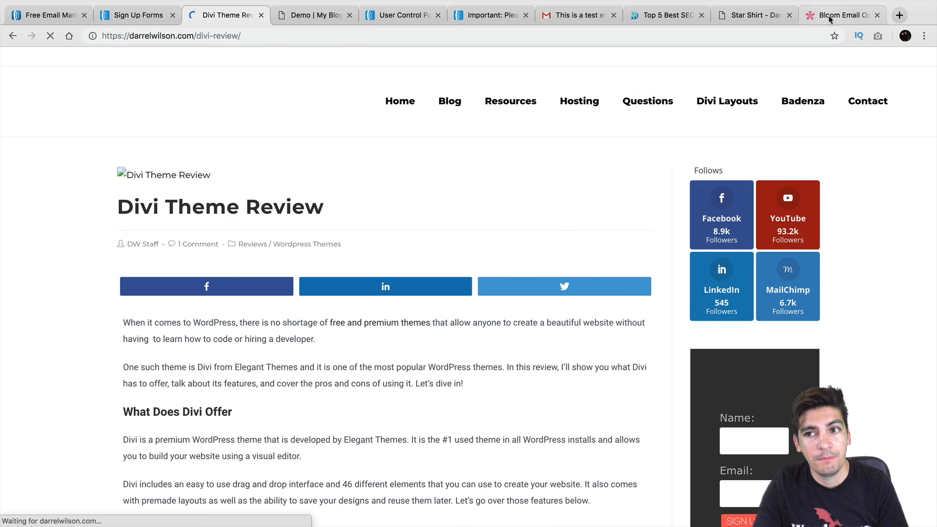
Open Elegant Themes' Join page showing Yearly $89 and Lifetime $249 pricing
left_click(828, 18)
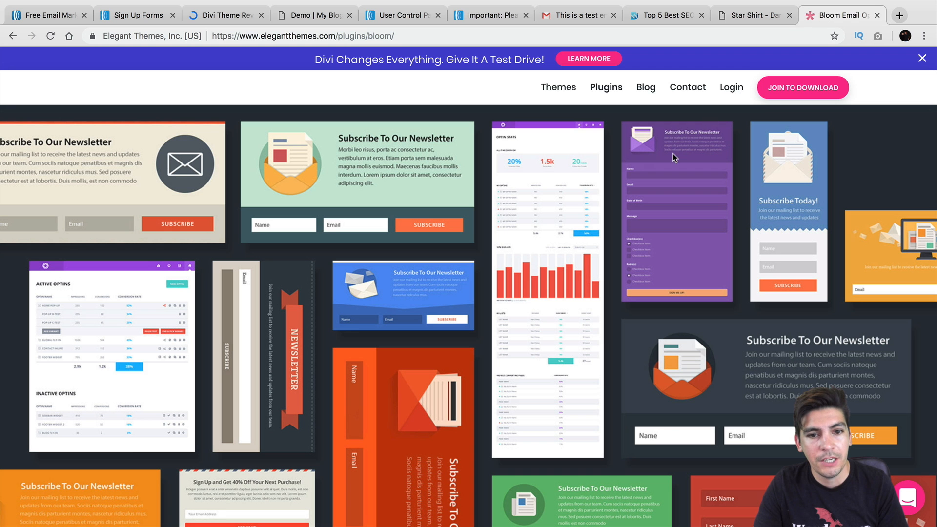
scroll(590, 253, "up", 5)
scroll(590, 251, "up", 6)
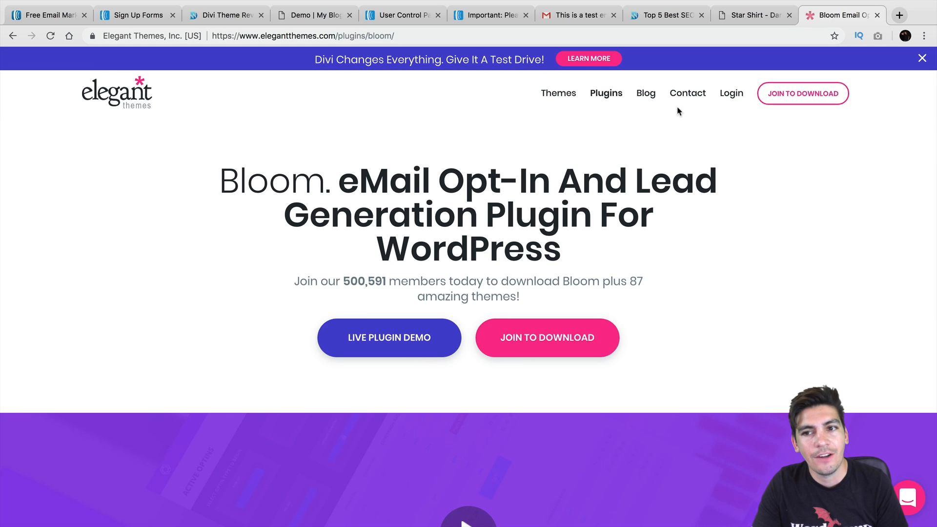
left_click(793, 94)
scroll(636, 163, "down", 3)
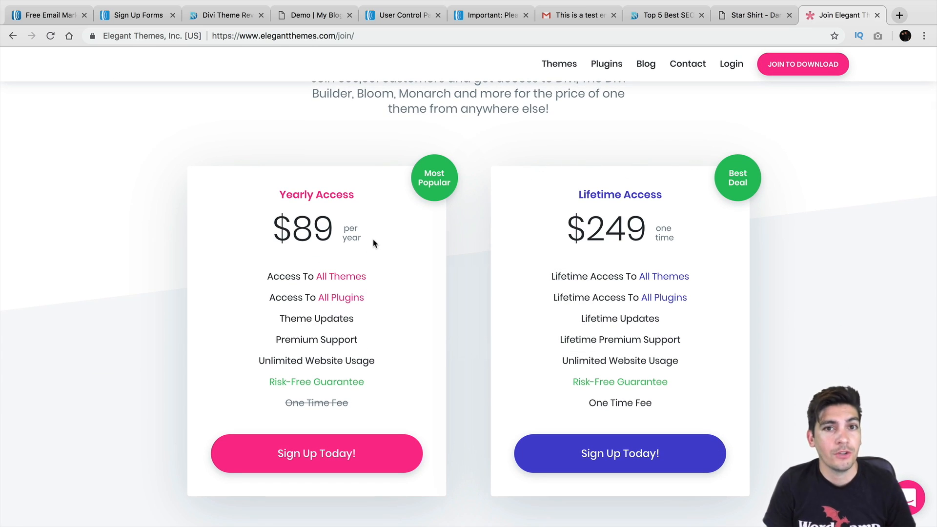
Glance at the AWeber dashboard and Gmail test email, ending on AWeber's 30-day free trial pricing page
left_click(478, 18)
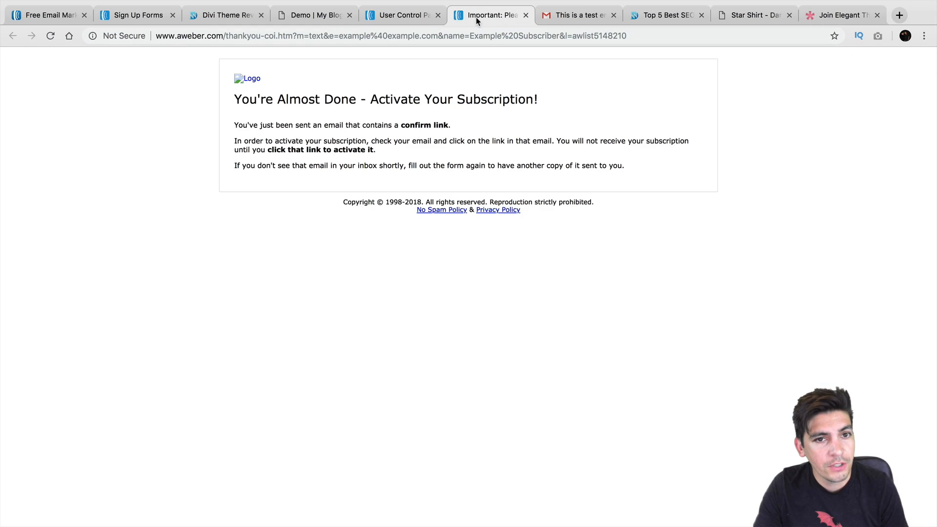
left_click(402, 19)
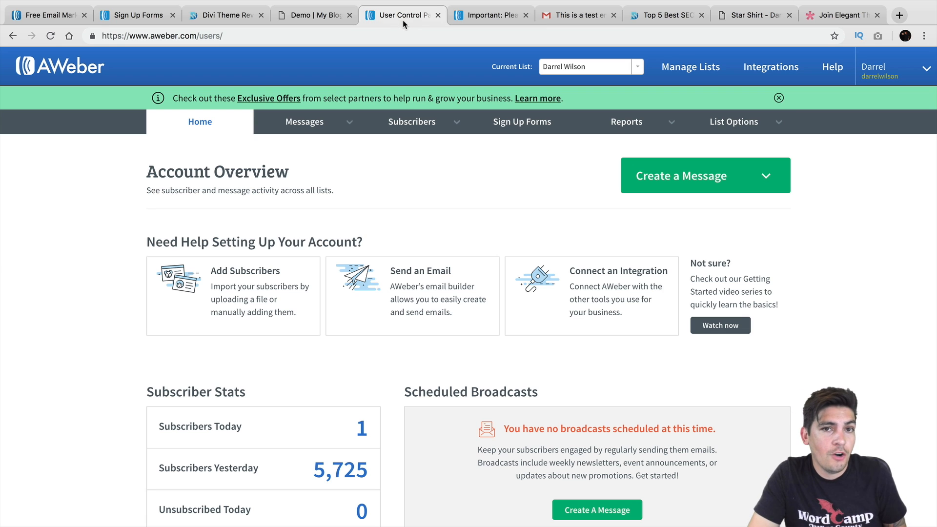
left_click(564, 18)
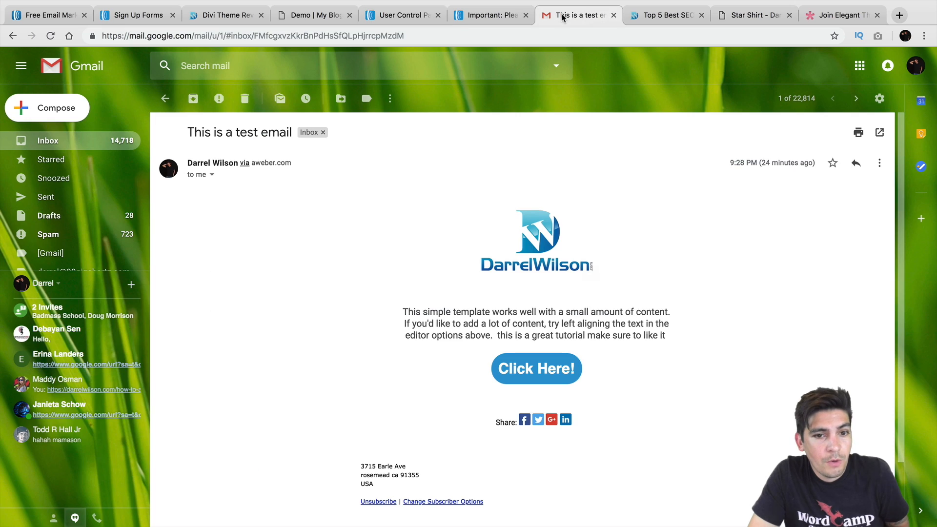
left_click(82, 146)
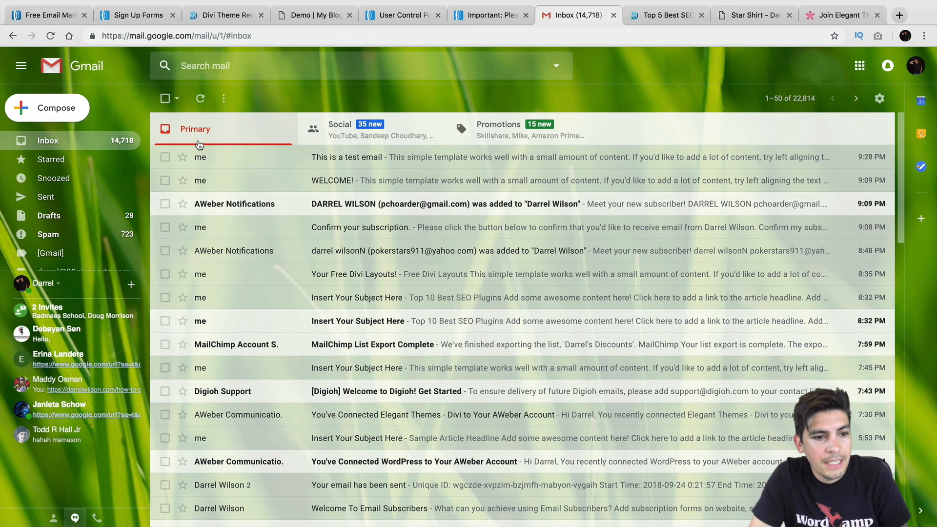
left_click(51, 17)
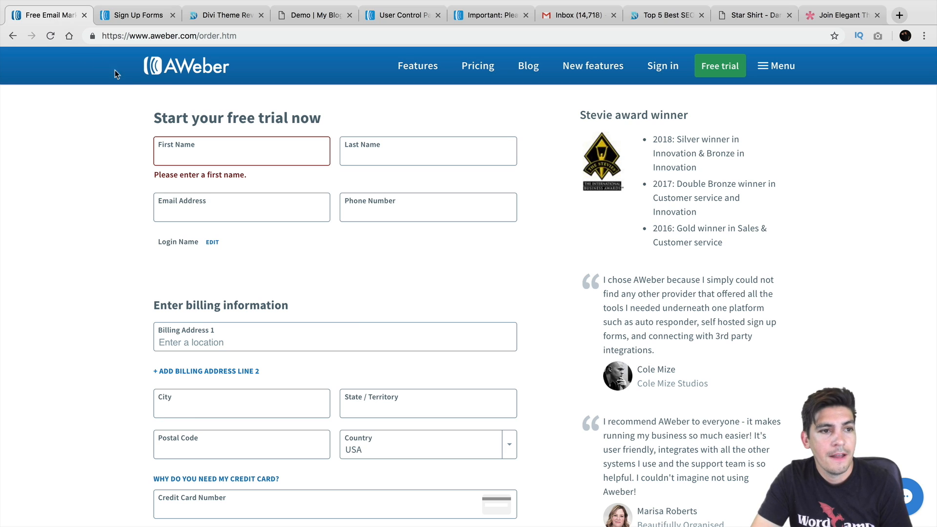
left_click(12, 36)
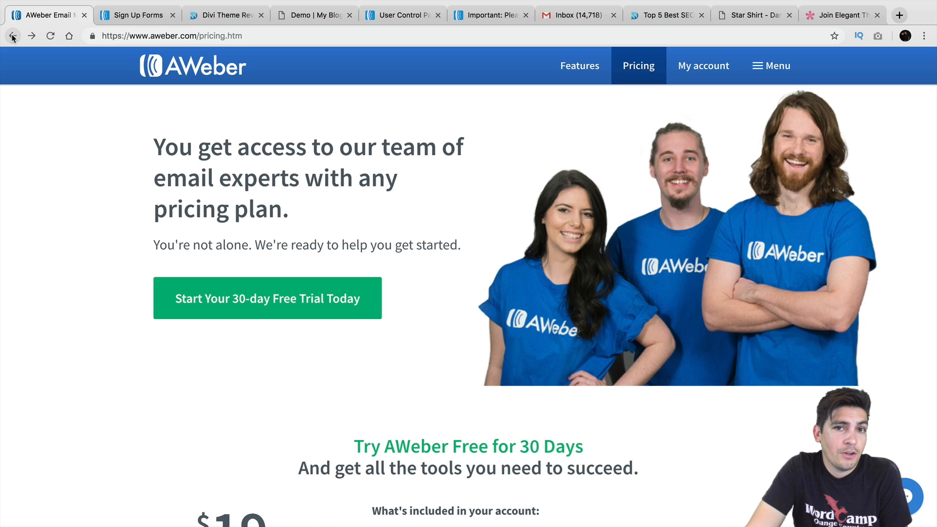